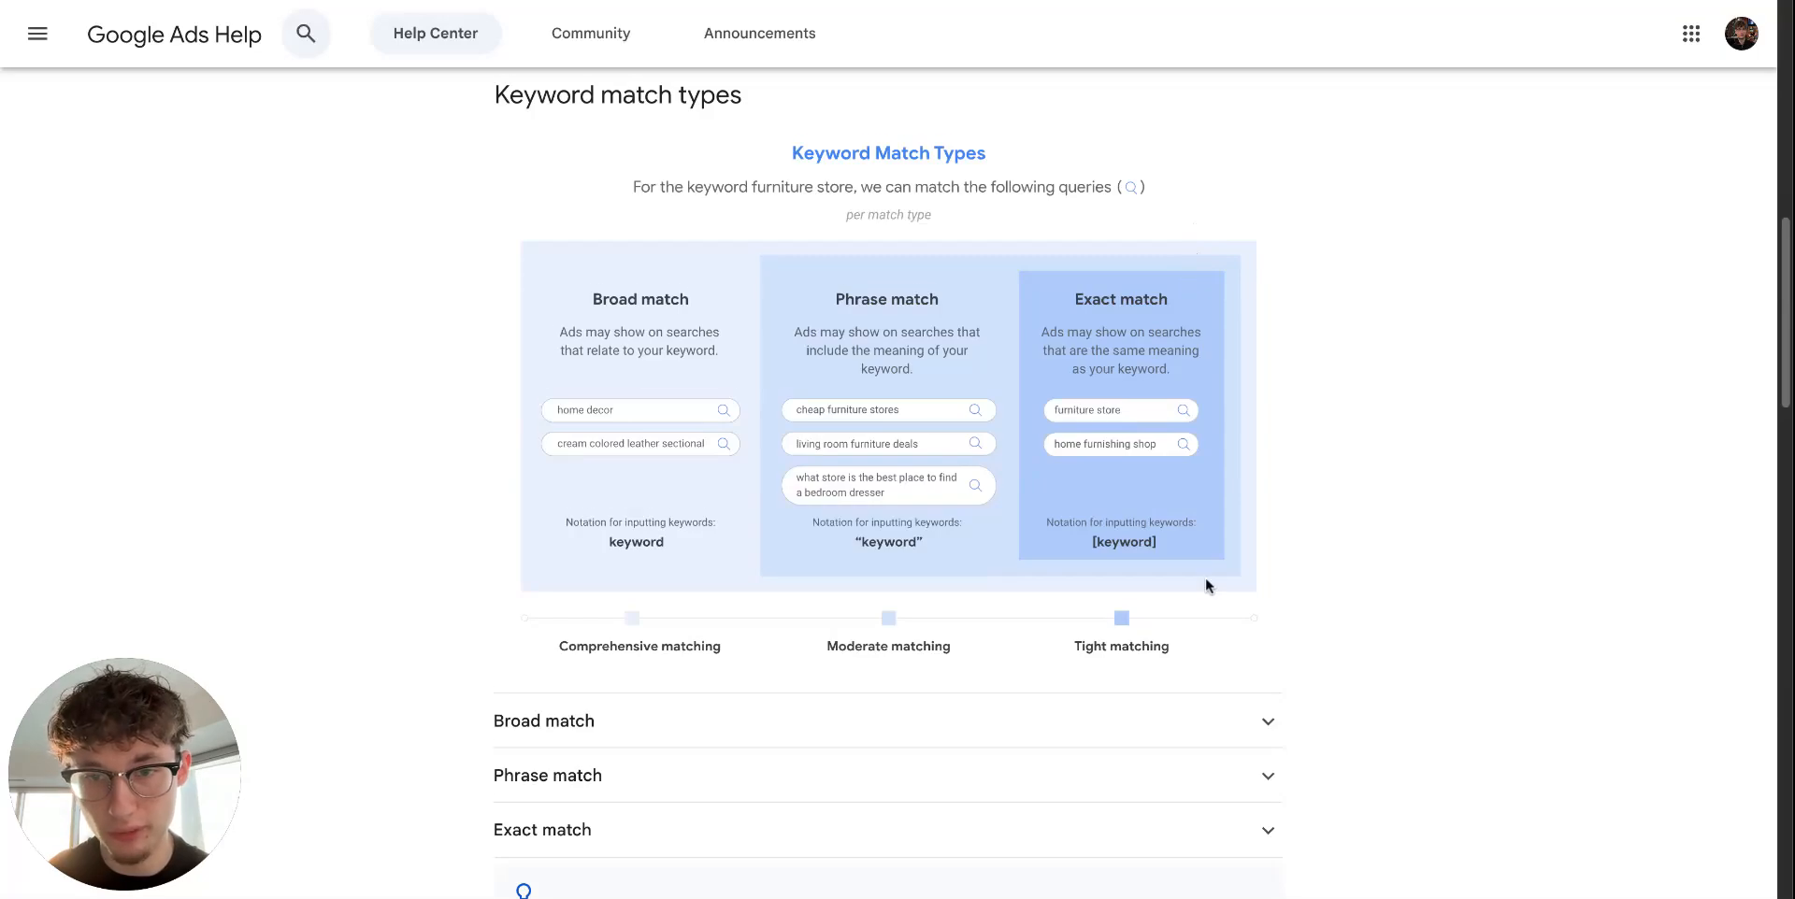
{"action": "scroll", "coordinate": [1205, 581], "scroll_direction": "down", "scroll_amount": 1}
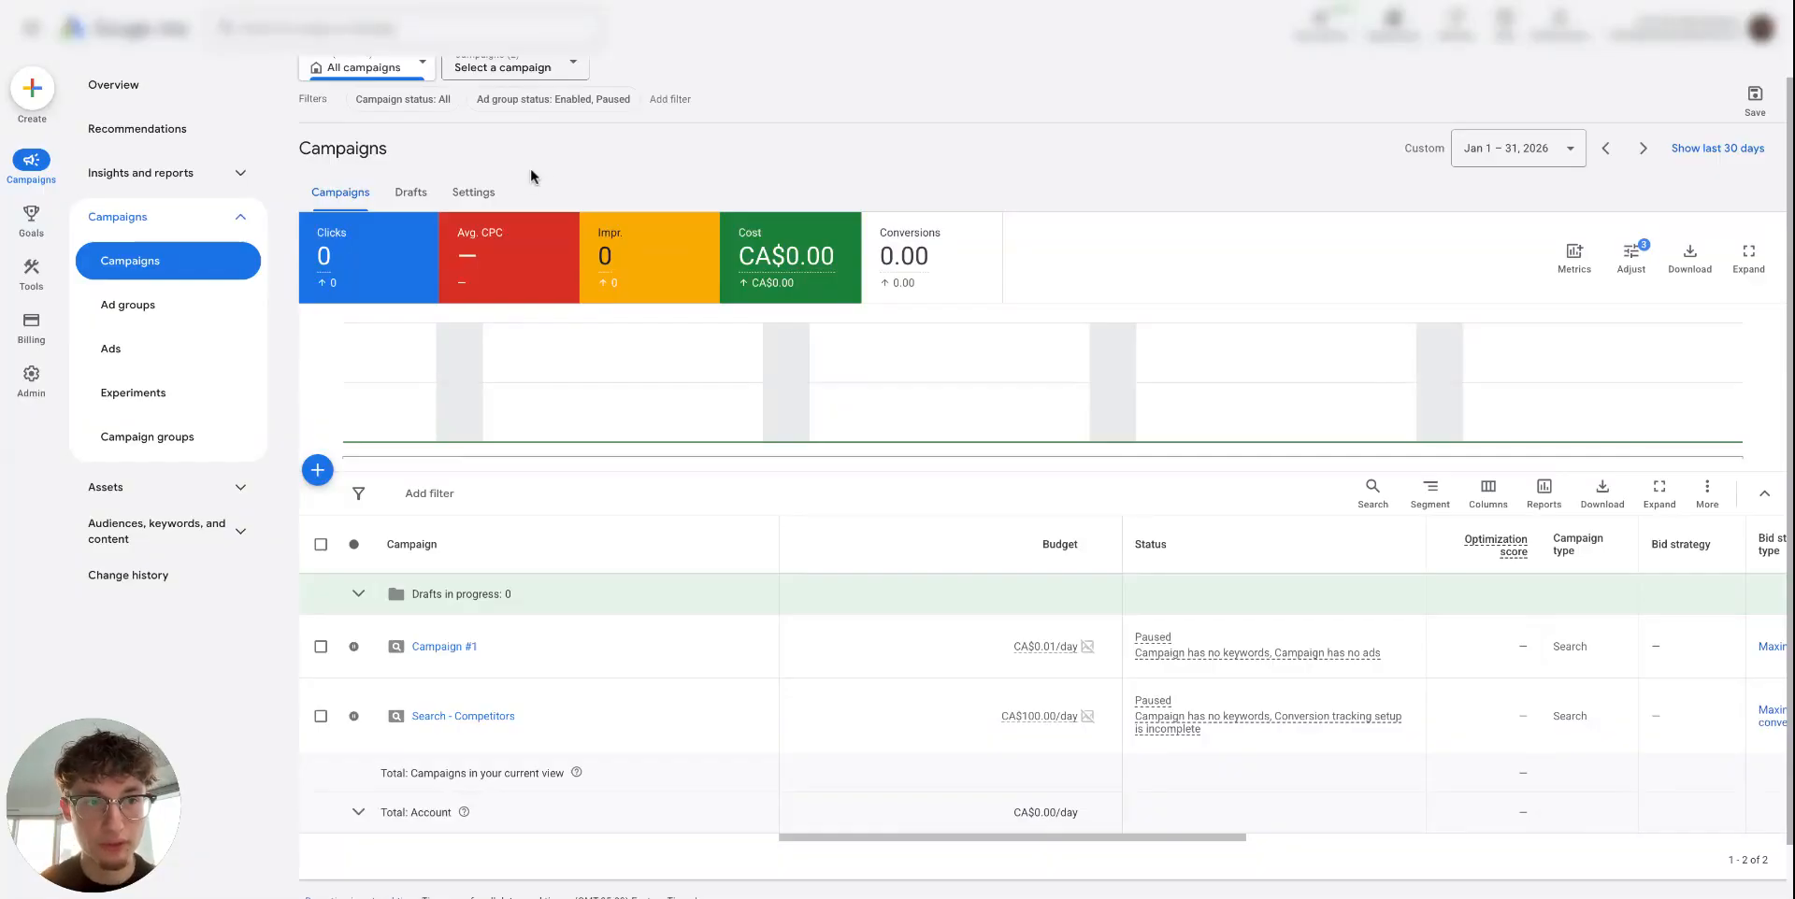
Step: Switch to Google Ads and open the form for discovering new keywords in Keyword Planner
{"action": "mouse_move", "coordinate": [31, 273]}
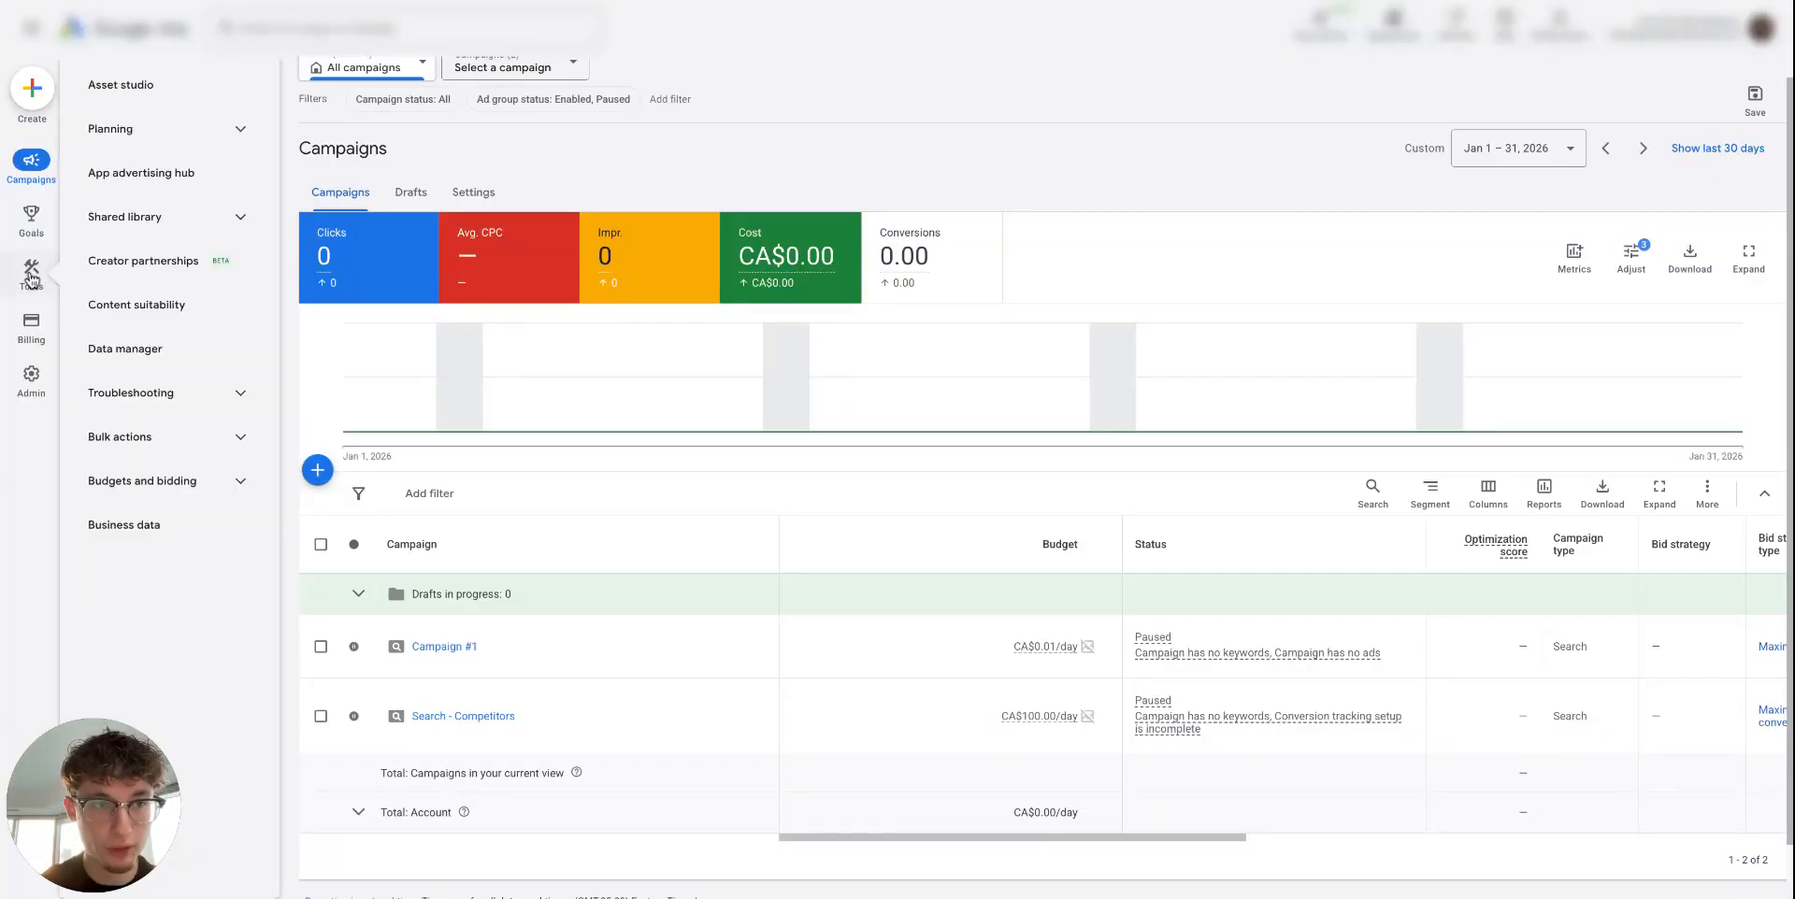
{"action": "left_click", "coordinate": [178, 131]}
{"action": "left_click", "coordinate": [188, 177]}
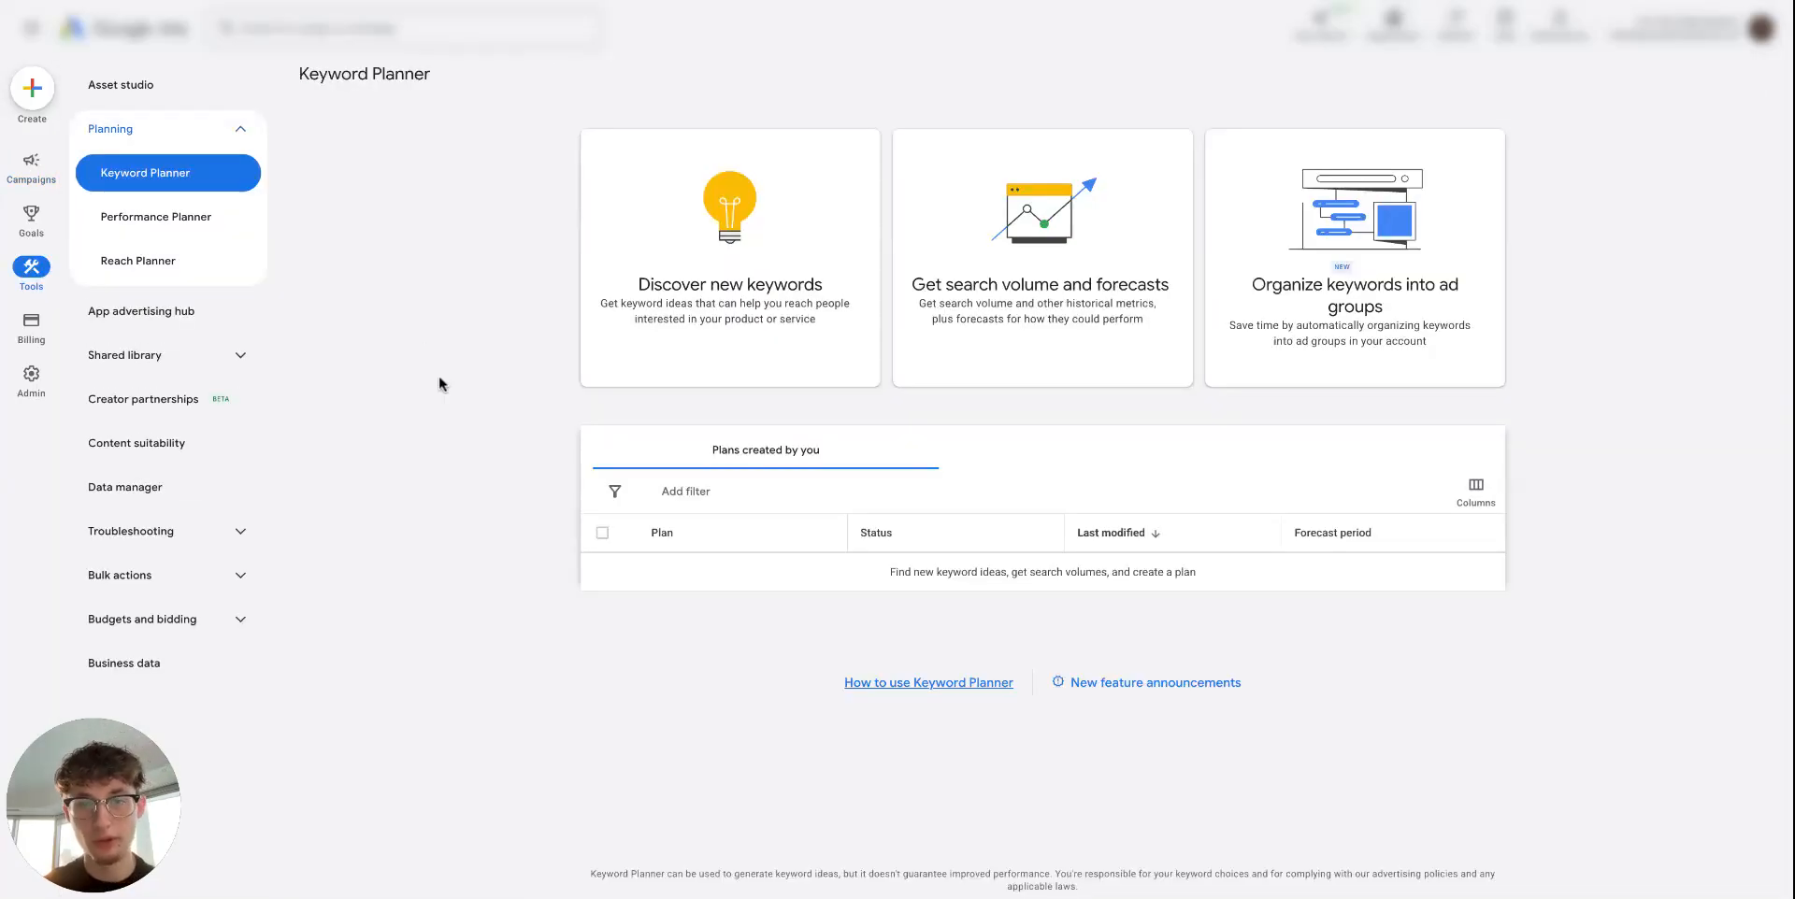
{"action": "left_click", "coordinate": [692, 292]}
Step: Replace Canada with United States as the target location for the keyword search and save it
{"action": "left_click", "coordinate": [742, 303]}
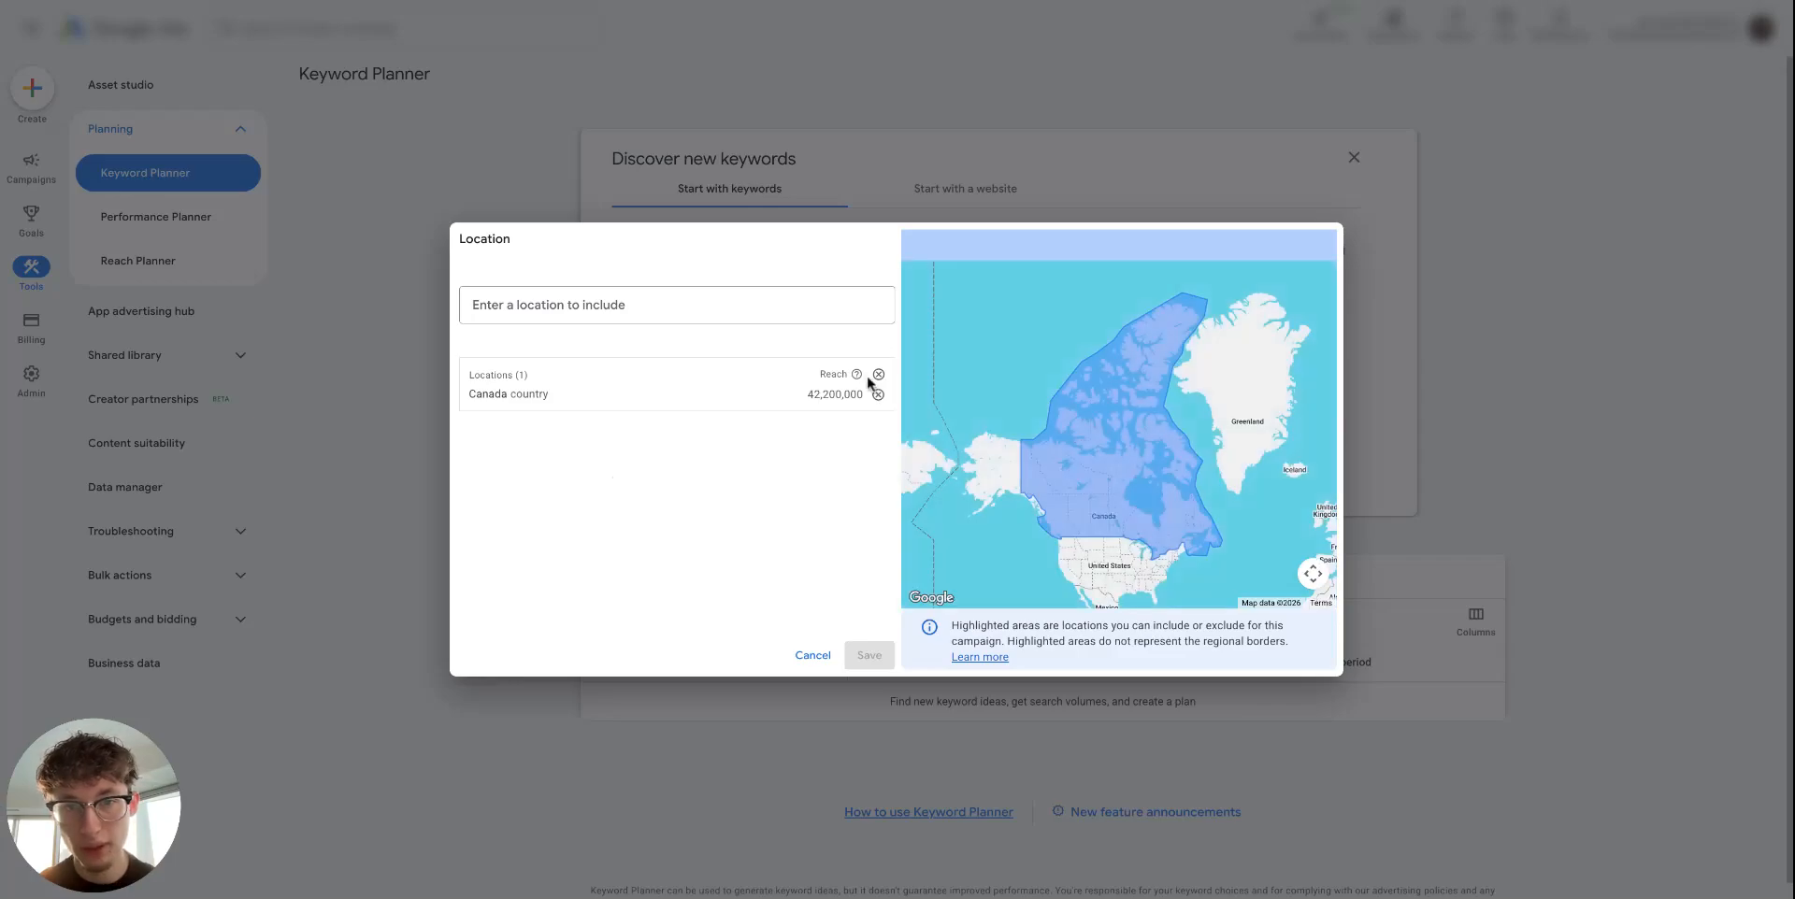
{"action": "left_click", "coordinate": [878, 395]}
{"action": "left_click", "coordinate": [724, 320]}
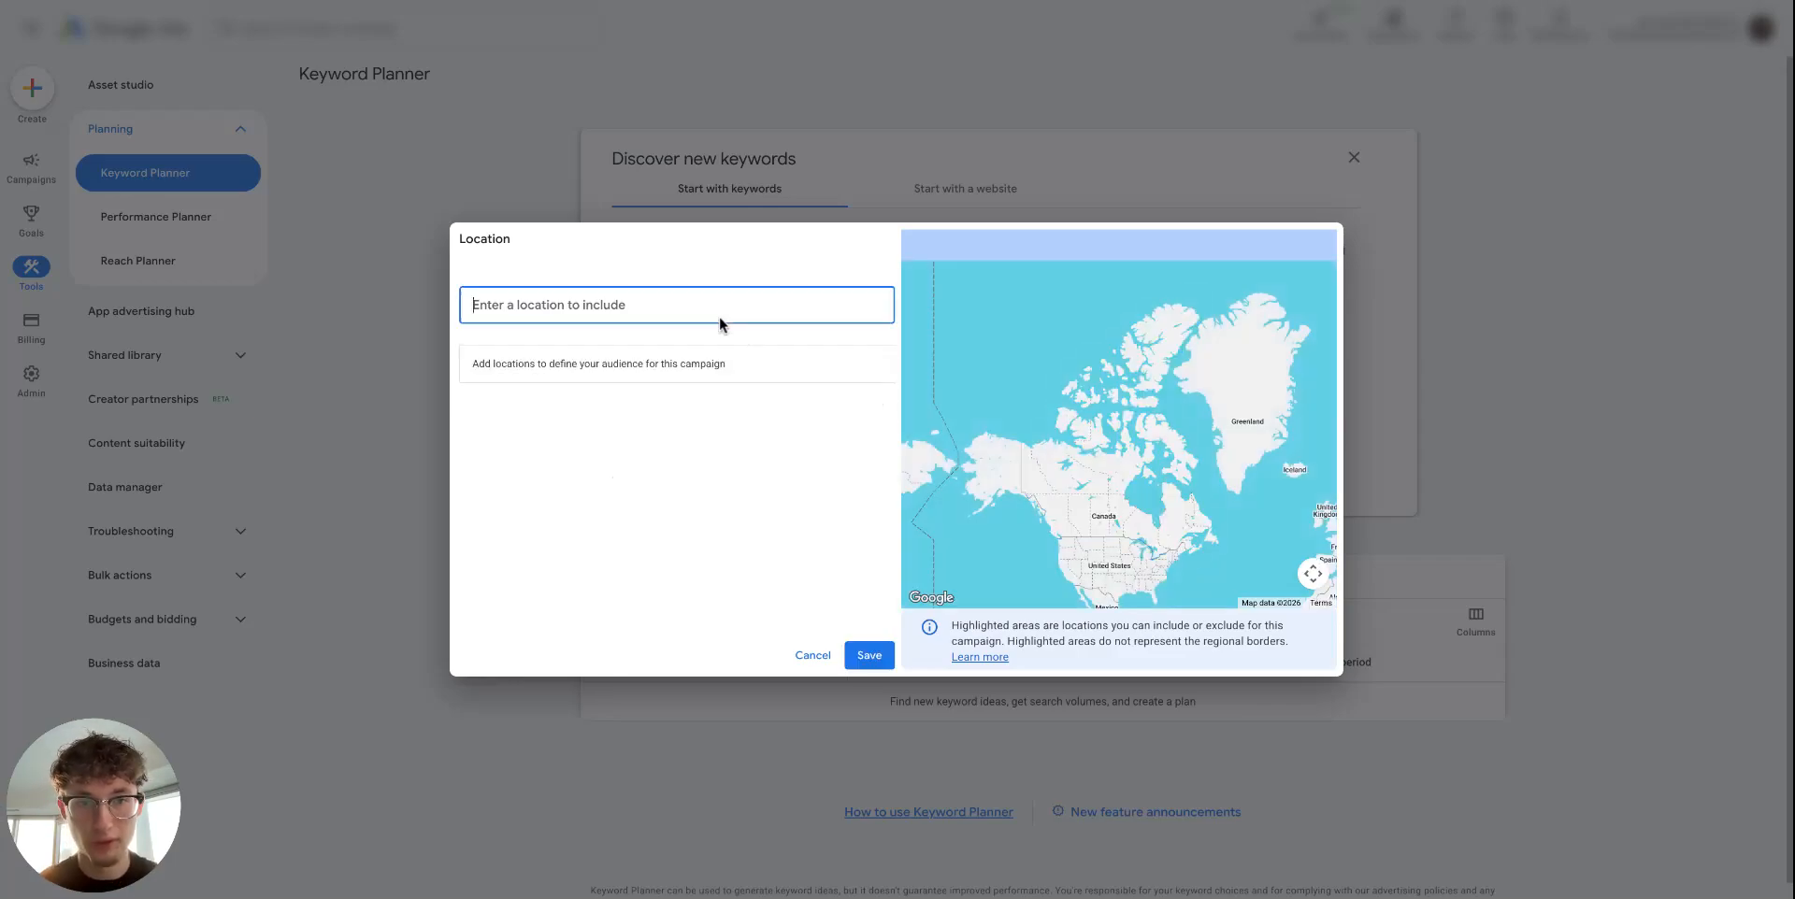
{"action": "type", "text": "united"}
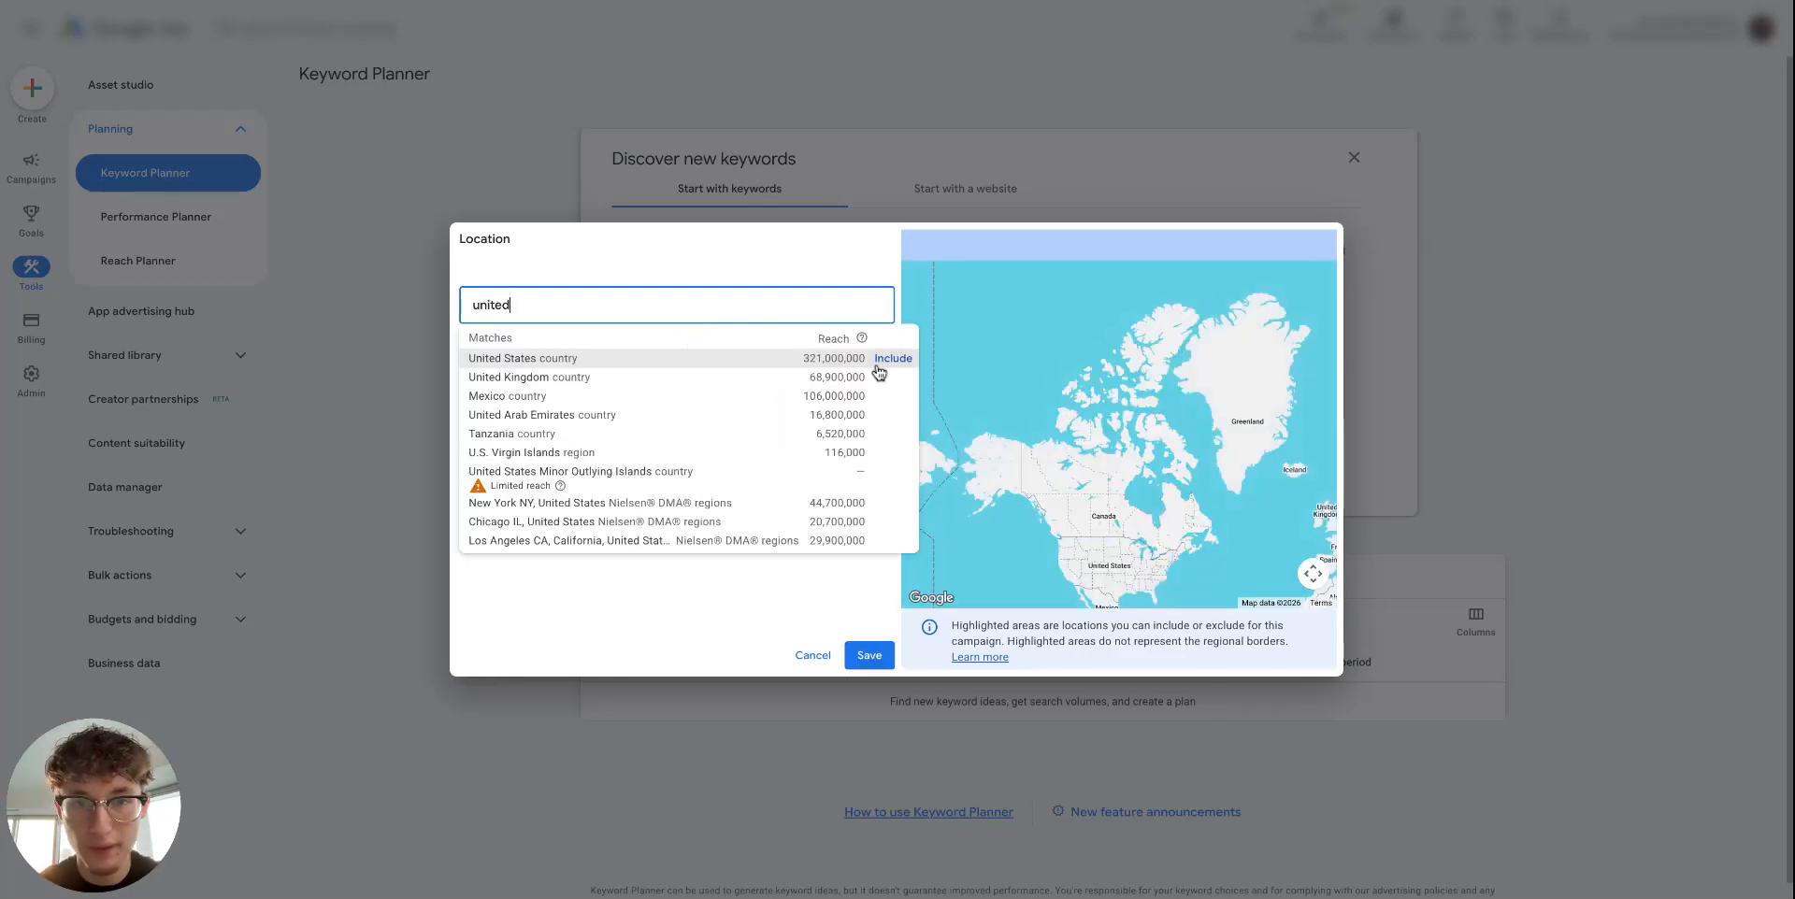
{"action": "left_click", "coordinate": [856, 359]}
{"action": "left_click", "coordinate": [863, 656]}
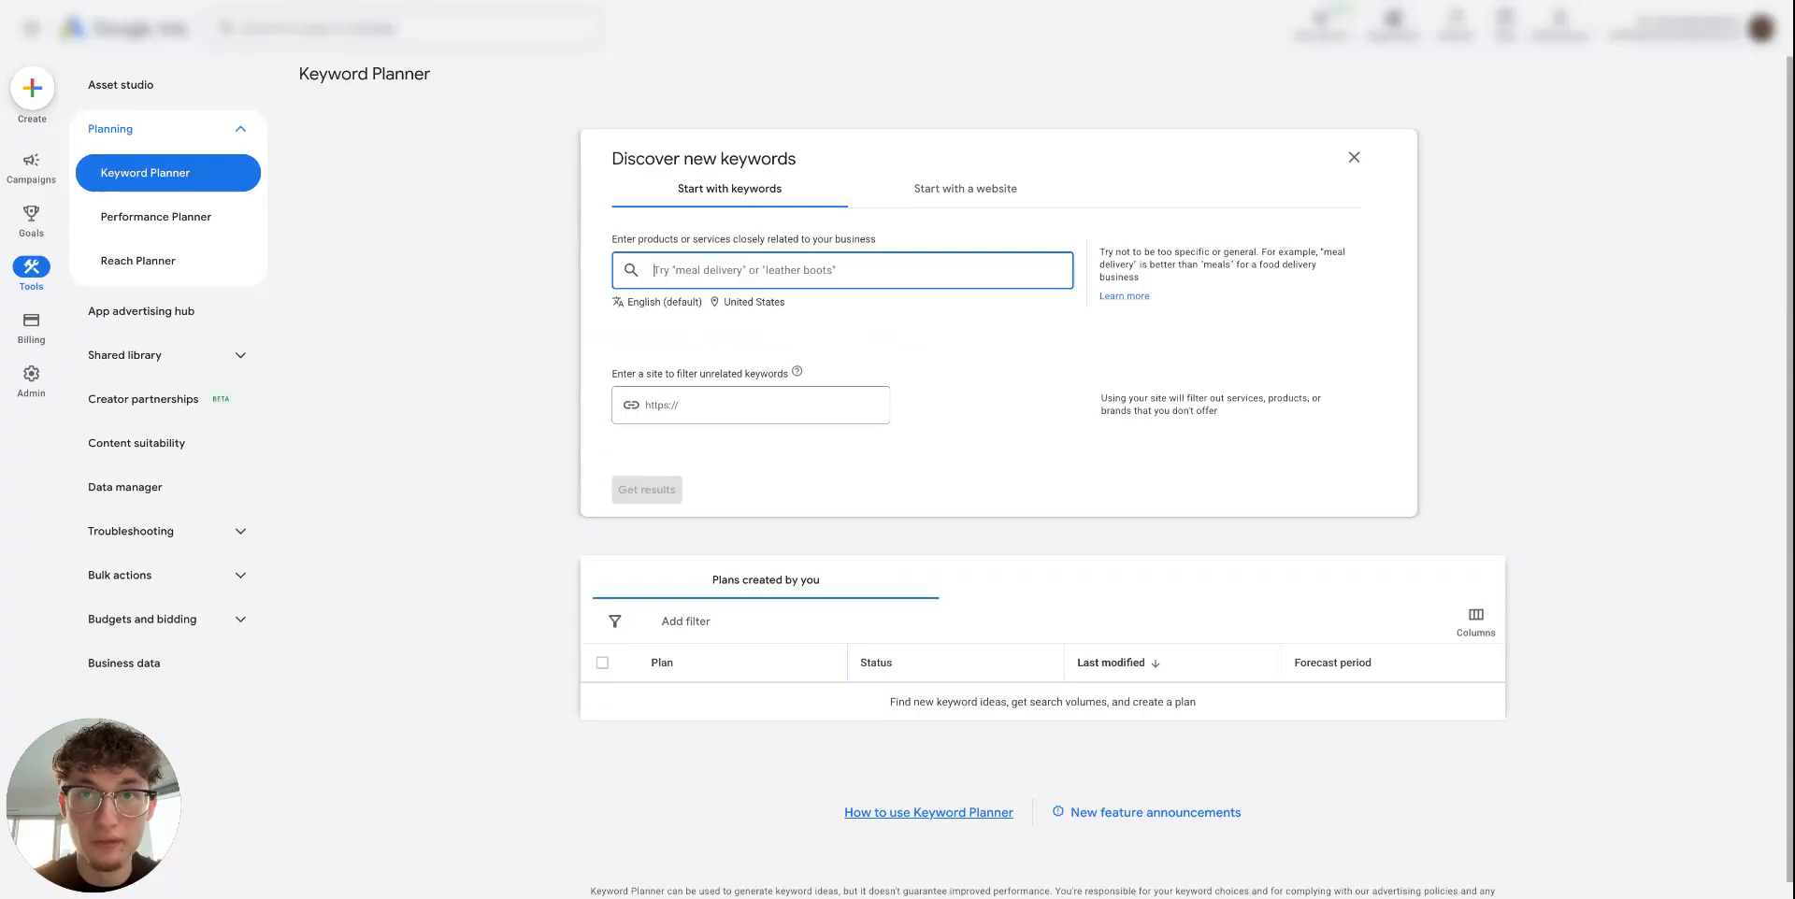
Step: Enter mens shoes and womens shoes as separate seed keywords and remove them again
{"action": "type", "text": "mens shoes"}
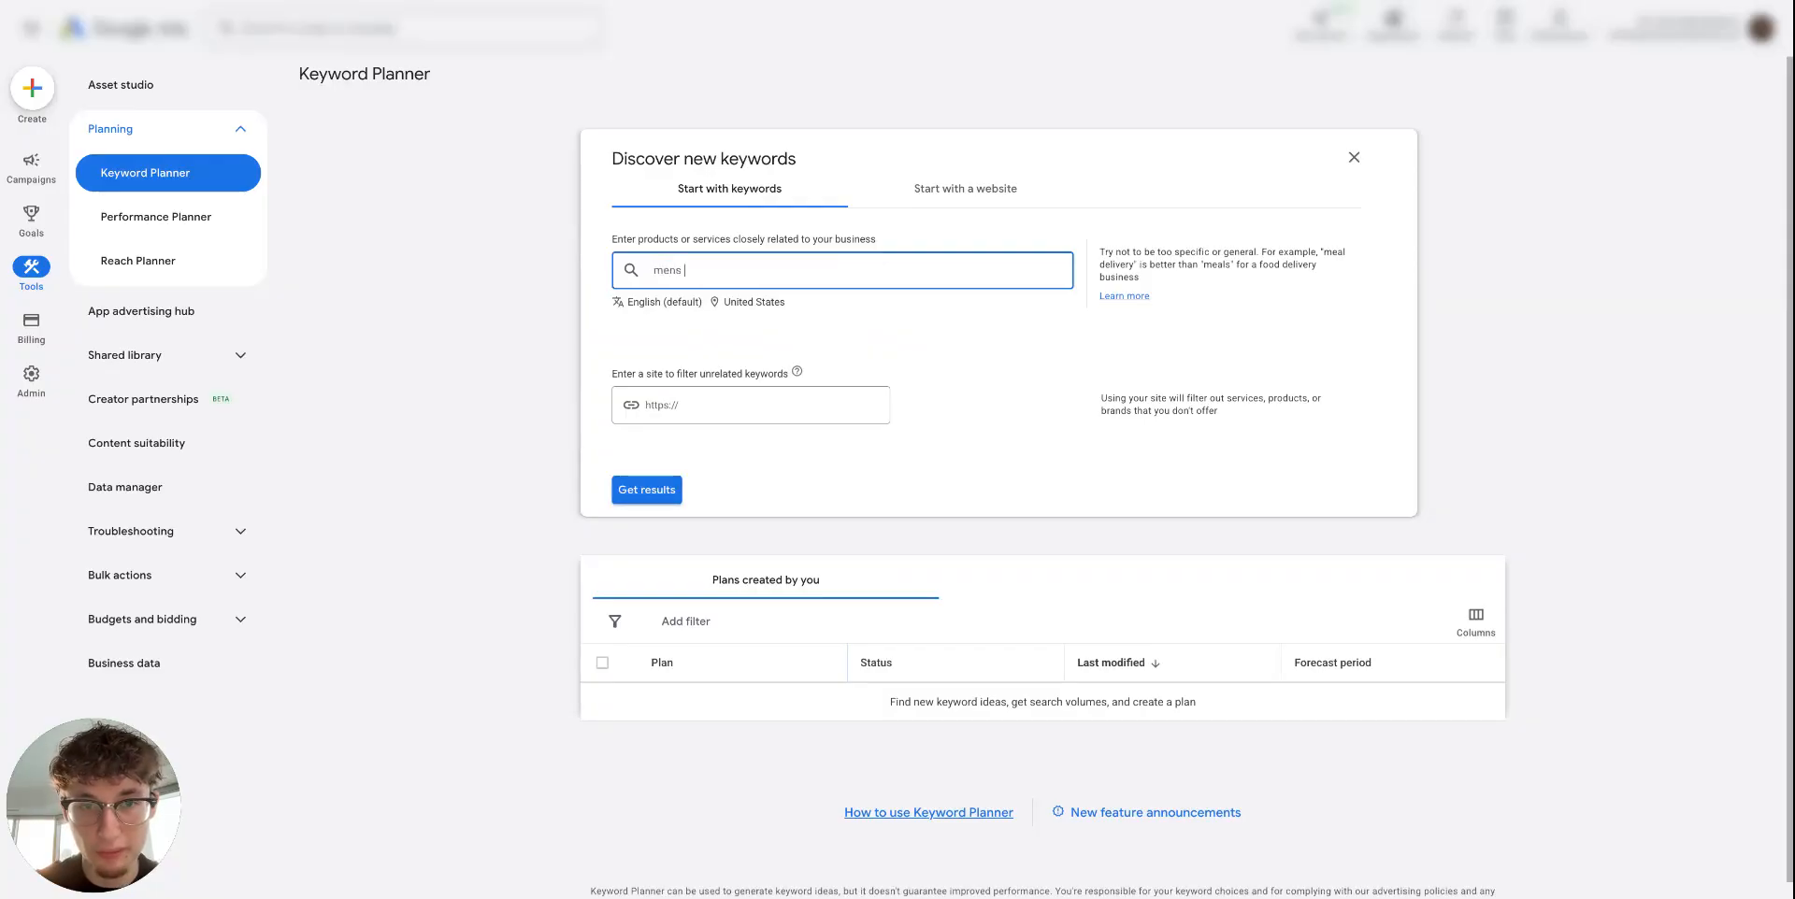
{"action": "key", "text": "Return"}
{"action": "type", "text": "mens shoes womens shoes"}
{"action": "key", "text": "Return"}
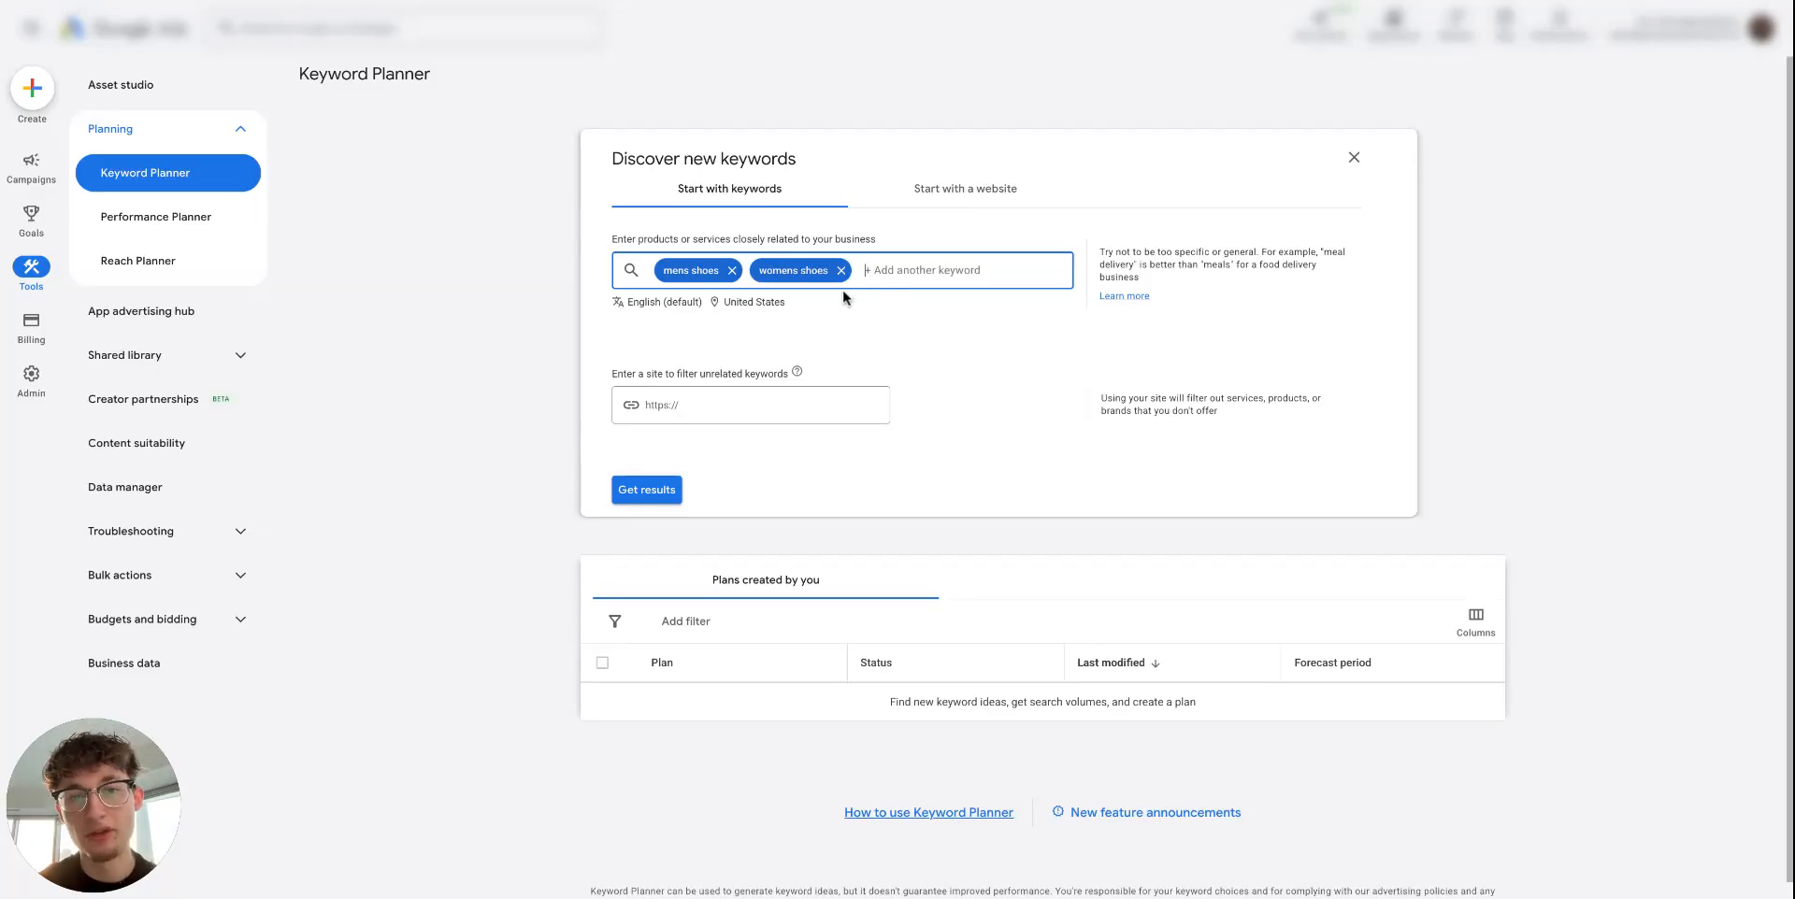
{"action": "left_click", "coordinate": [735, 273]}
{"action": "left_click", "coordinate": [738, 275]}
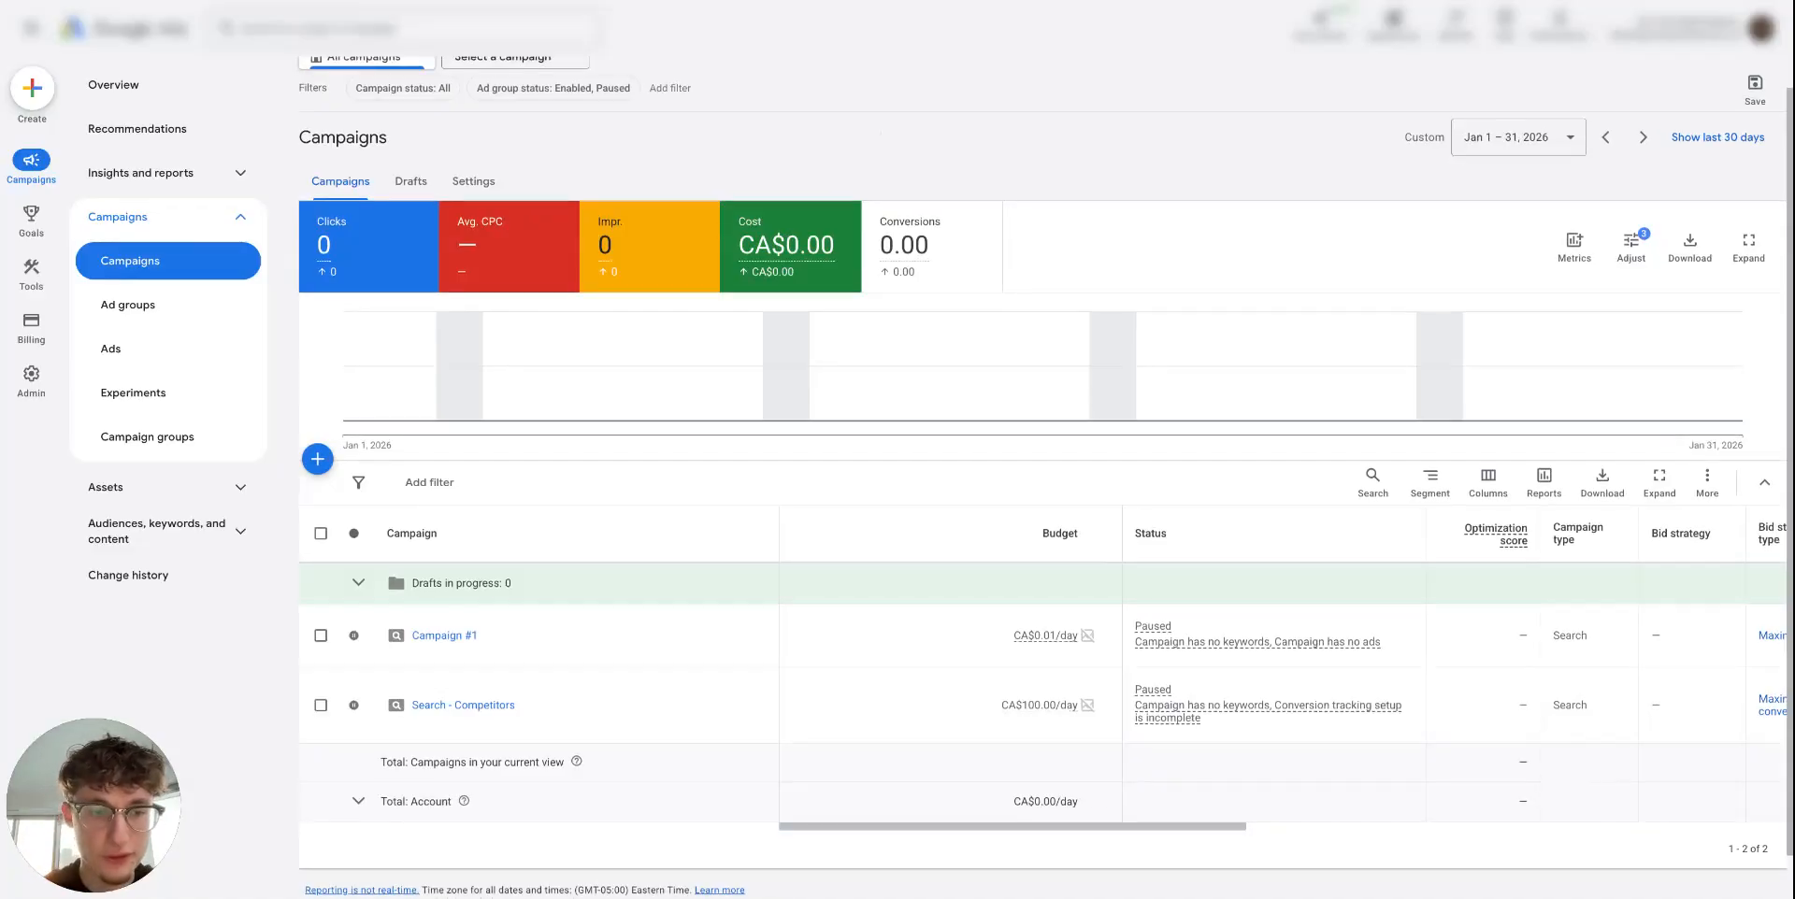
Step: Start a new campaign without guidance from the campaigns overview and choose Search as the campaign type
{"action": "left_click", "coordinate": [318, 460]}
{"action": "left_click", "coordinate": [408, 472]}
{"action": "left_click", "coordinate": [1085, 472]}
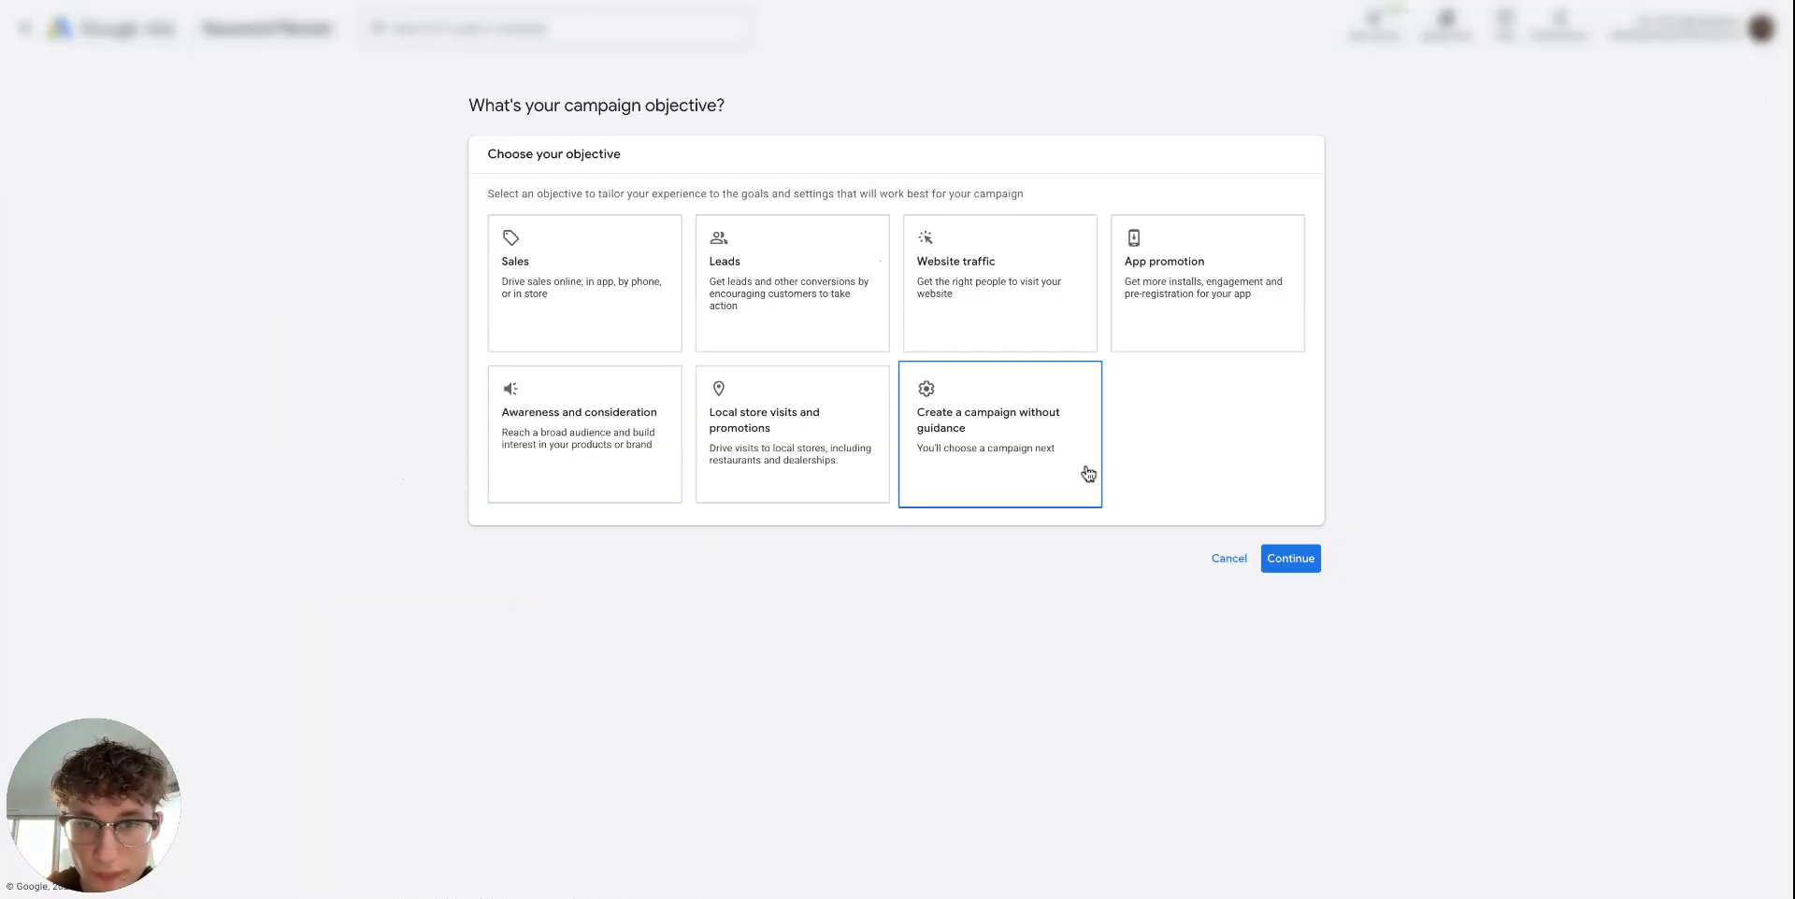
{"action": "left_click", "coordinate": [724, 486]}
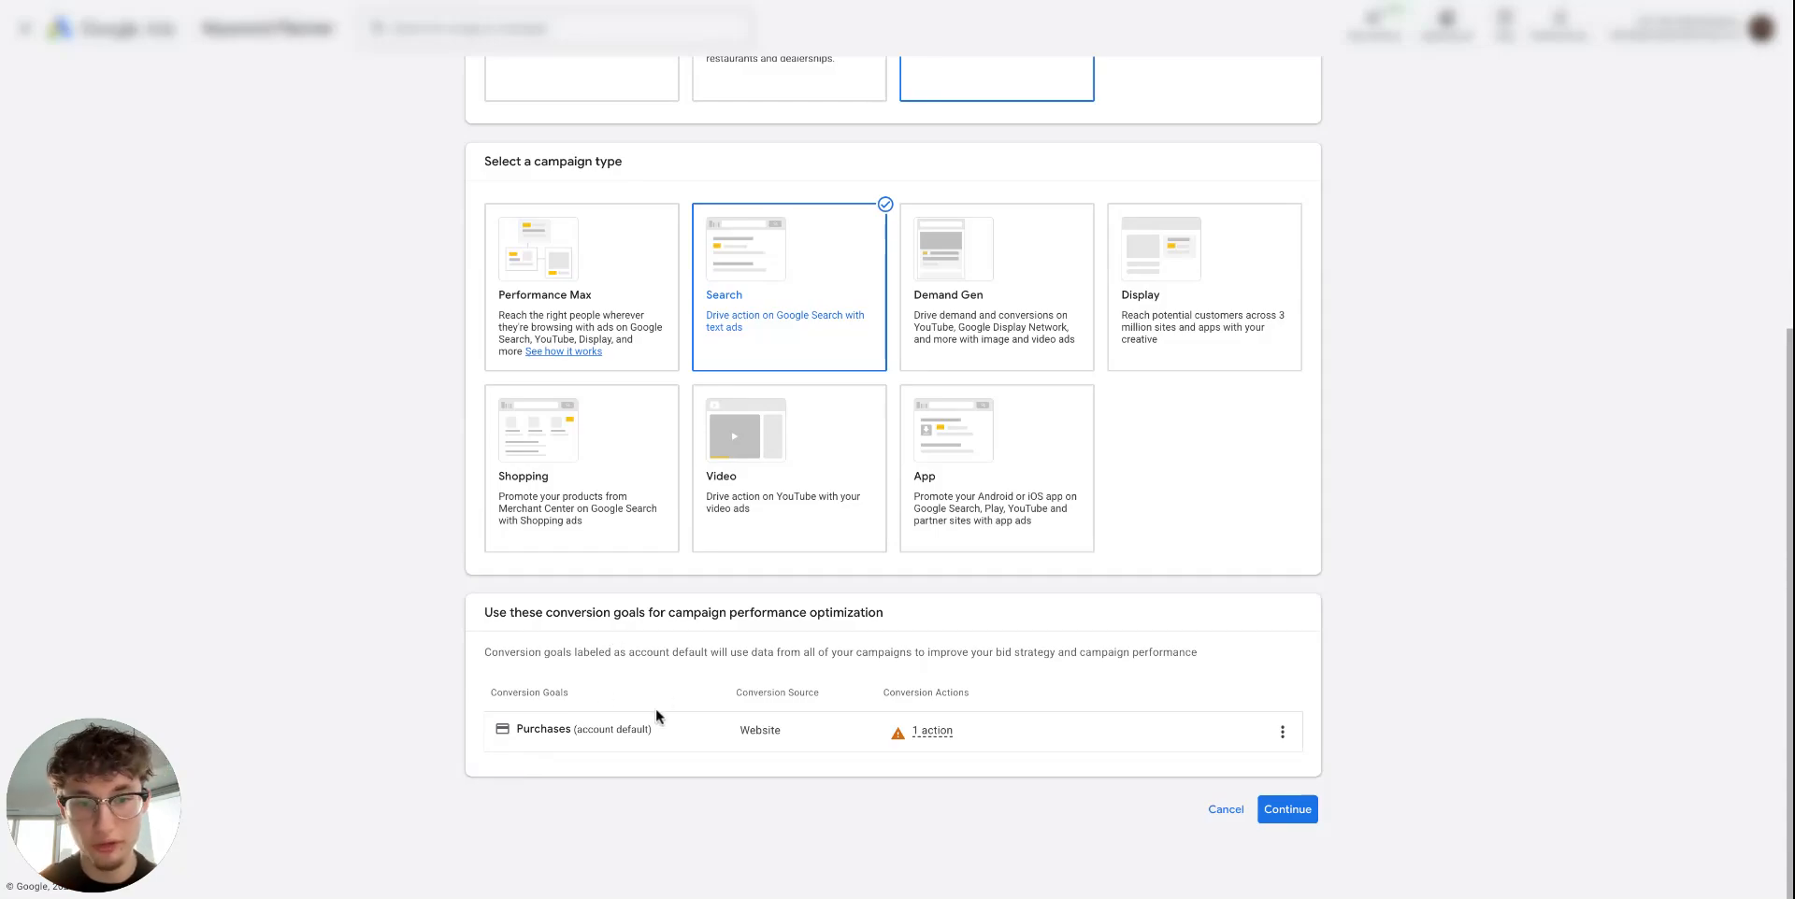
Step: Accept the Purchases conversion goal and continue to the campaign's bidding settings
{"action": "left_click", "coordinate": [1292, 817]}
{"action": "scroll", "coordinate": [1221, 615], "scroll_direction": "down", "scroll_amount": 2}
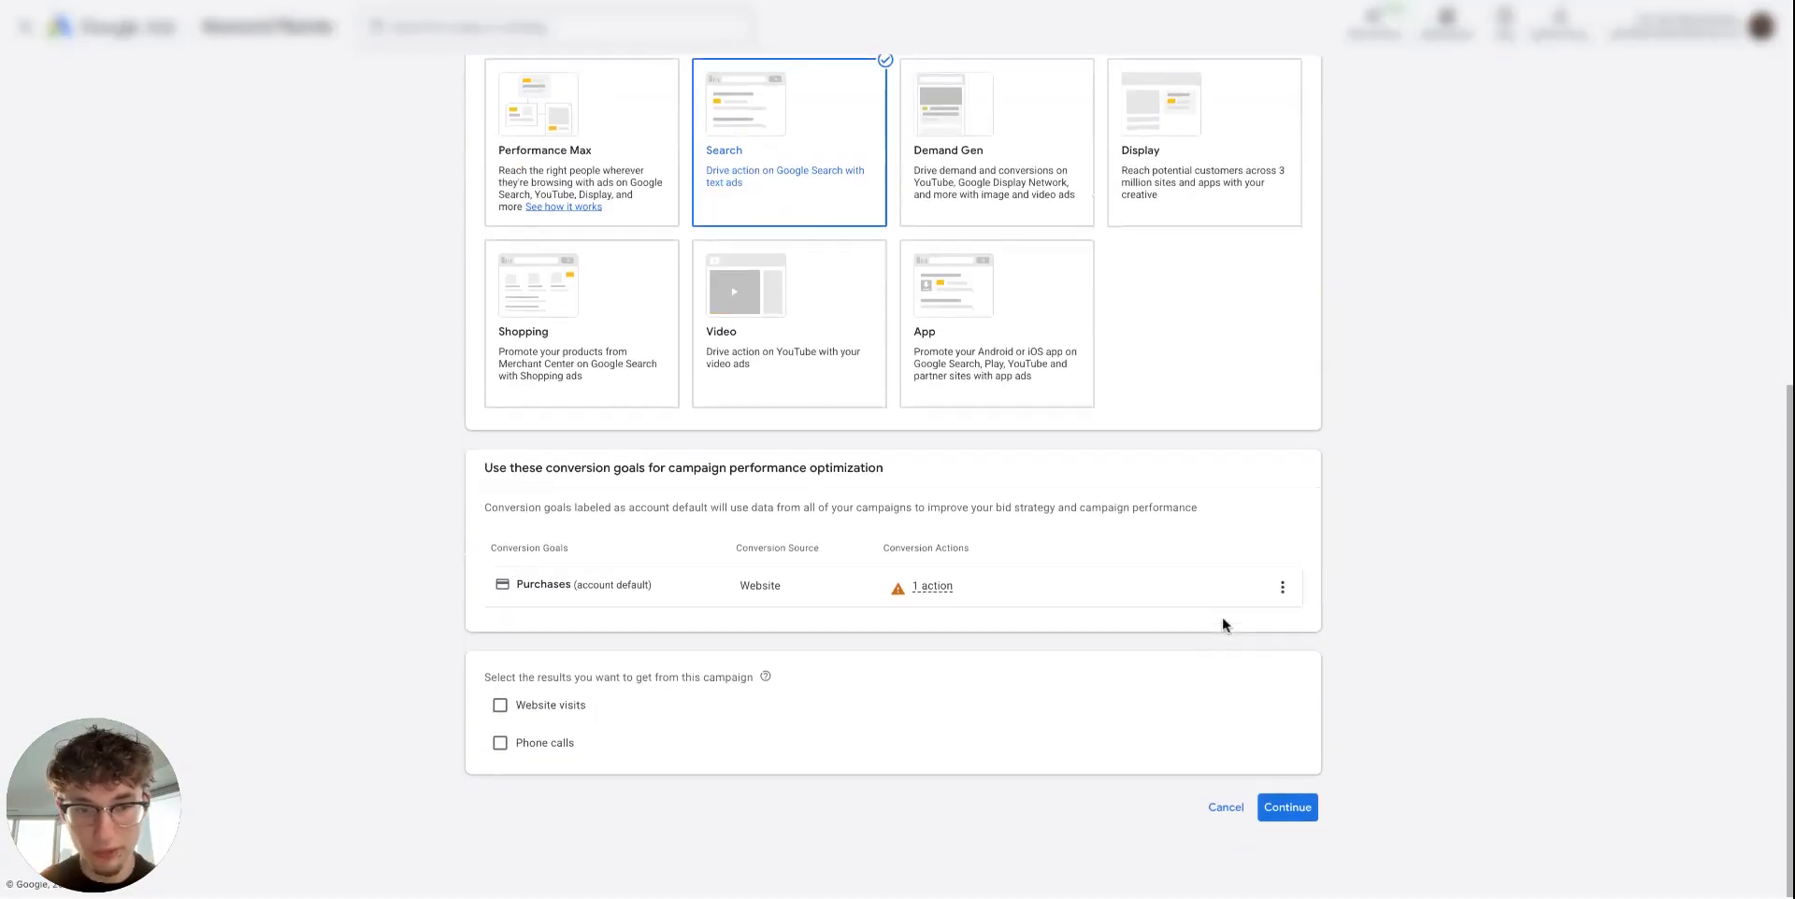
{"action": "left_click", "coordinate": [573, 709]}
{"action": "left_click", "coordinate": [573, 709]}
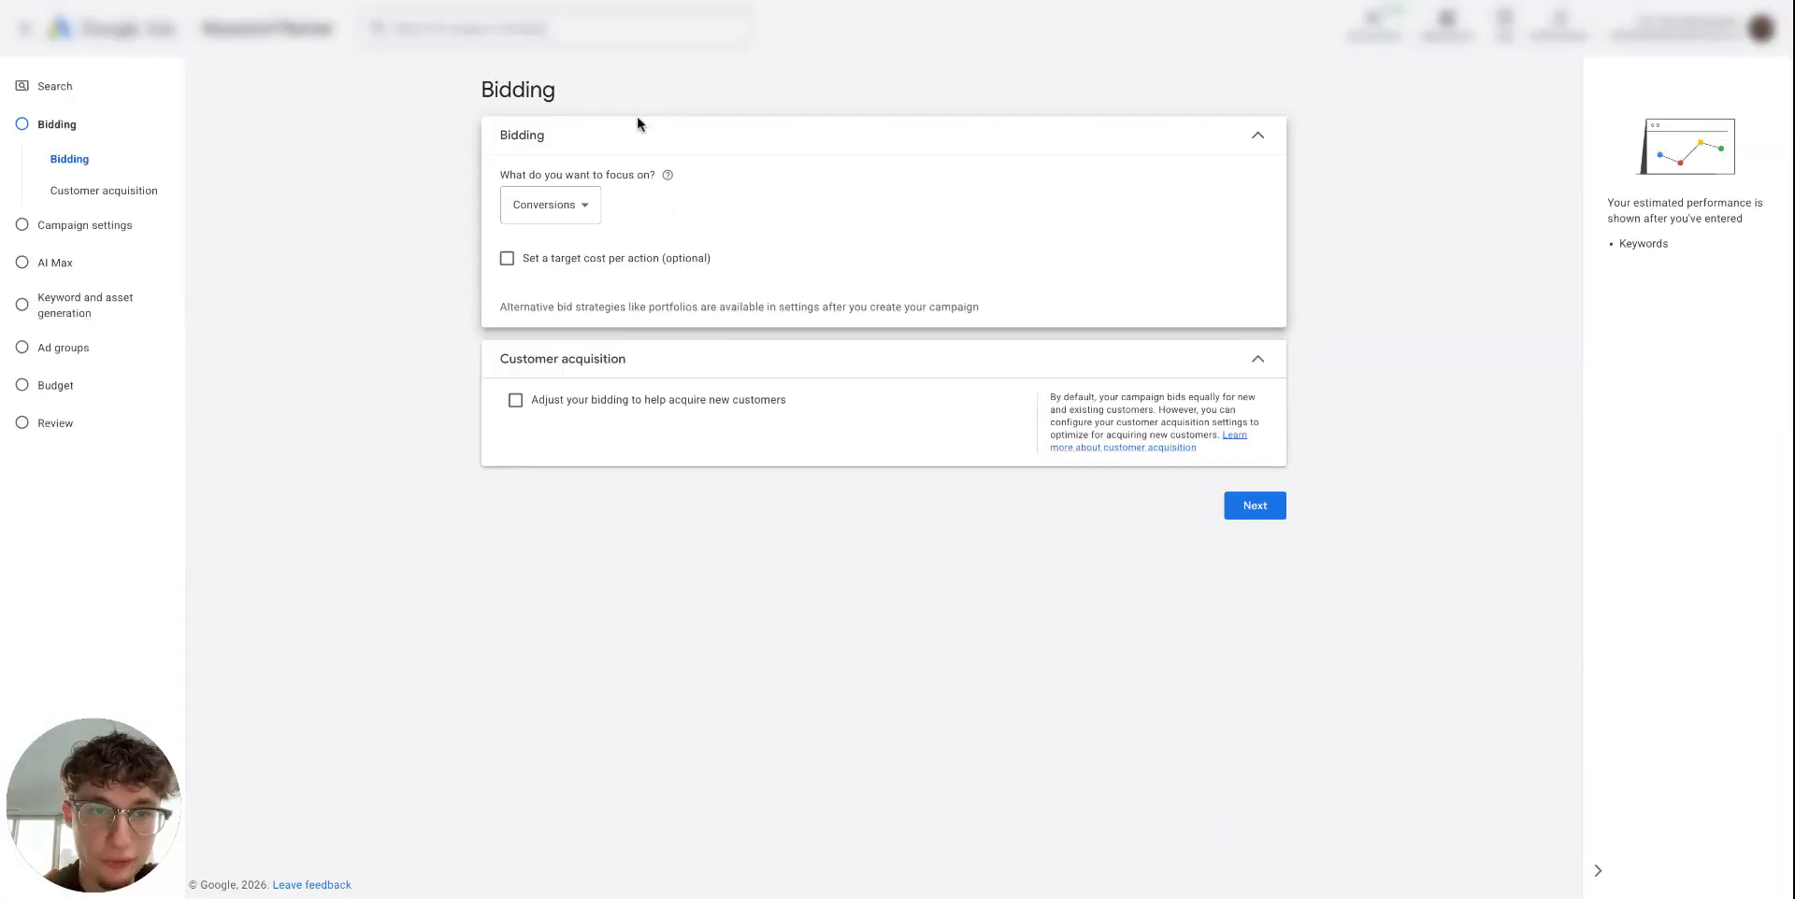
Step: Review the bidding focus options and the note about alternative bid strategies such as portfolios
{"action": "left_click", "coordinate": [576, 199]}
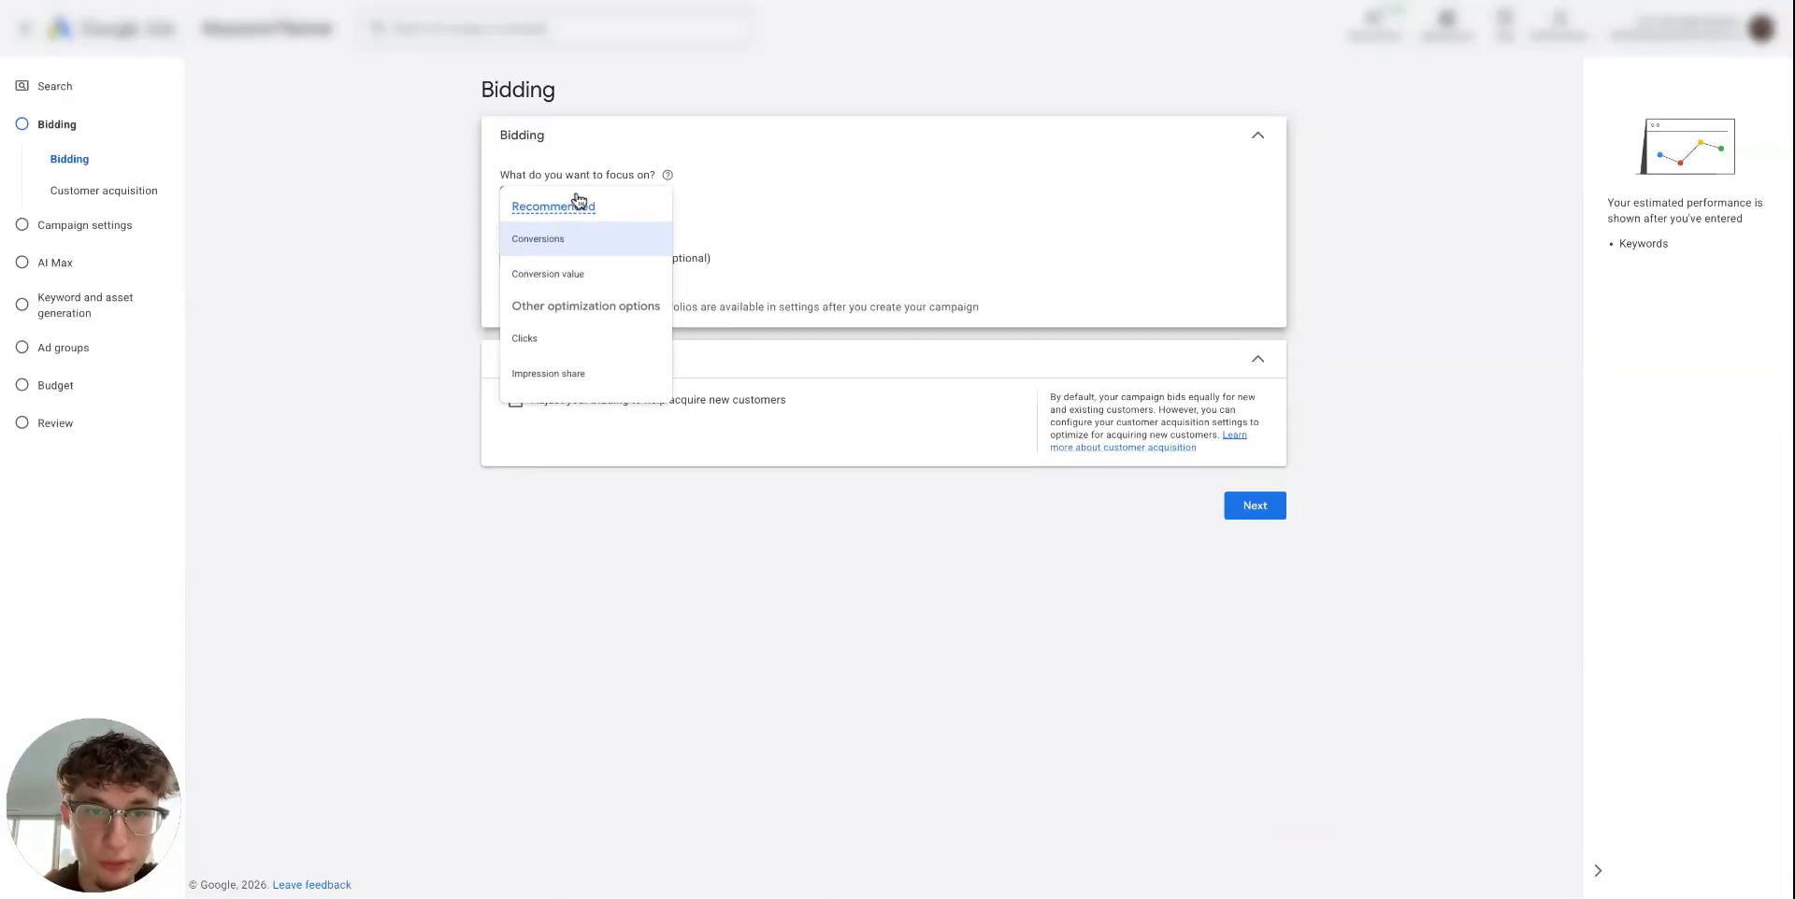
{"action": "left_click", "coordinate": [587, 178]}
{"action": "left_click_drag", "start_coordinate": [510, 174], "coordinate": [653, 180]}
{"action": "left_click_drag", "start_coordinate": [500, 307], "coordinate": [642, 349]}
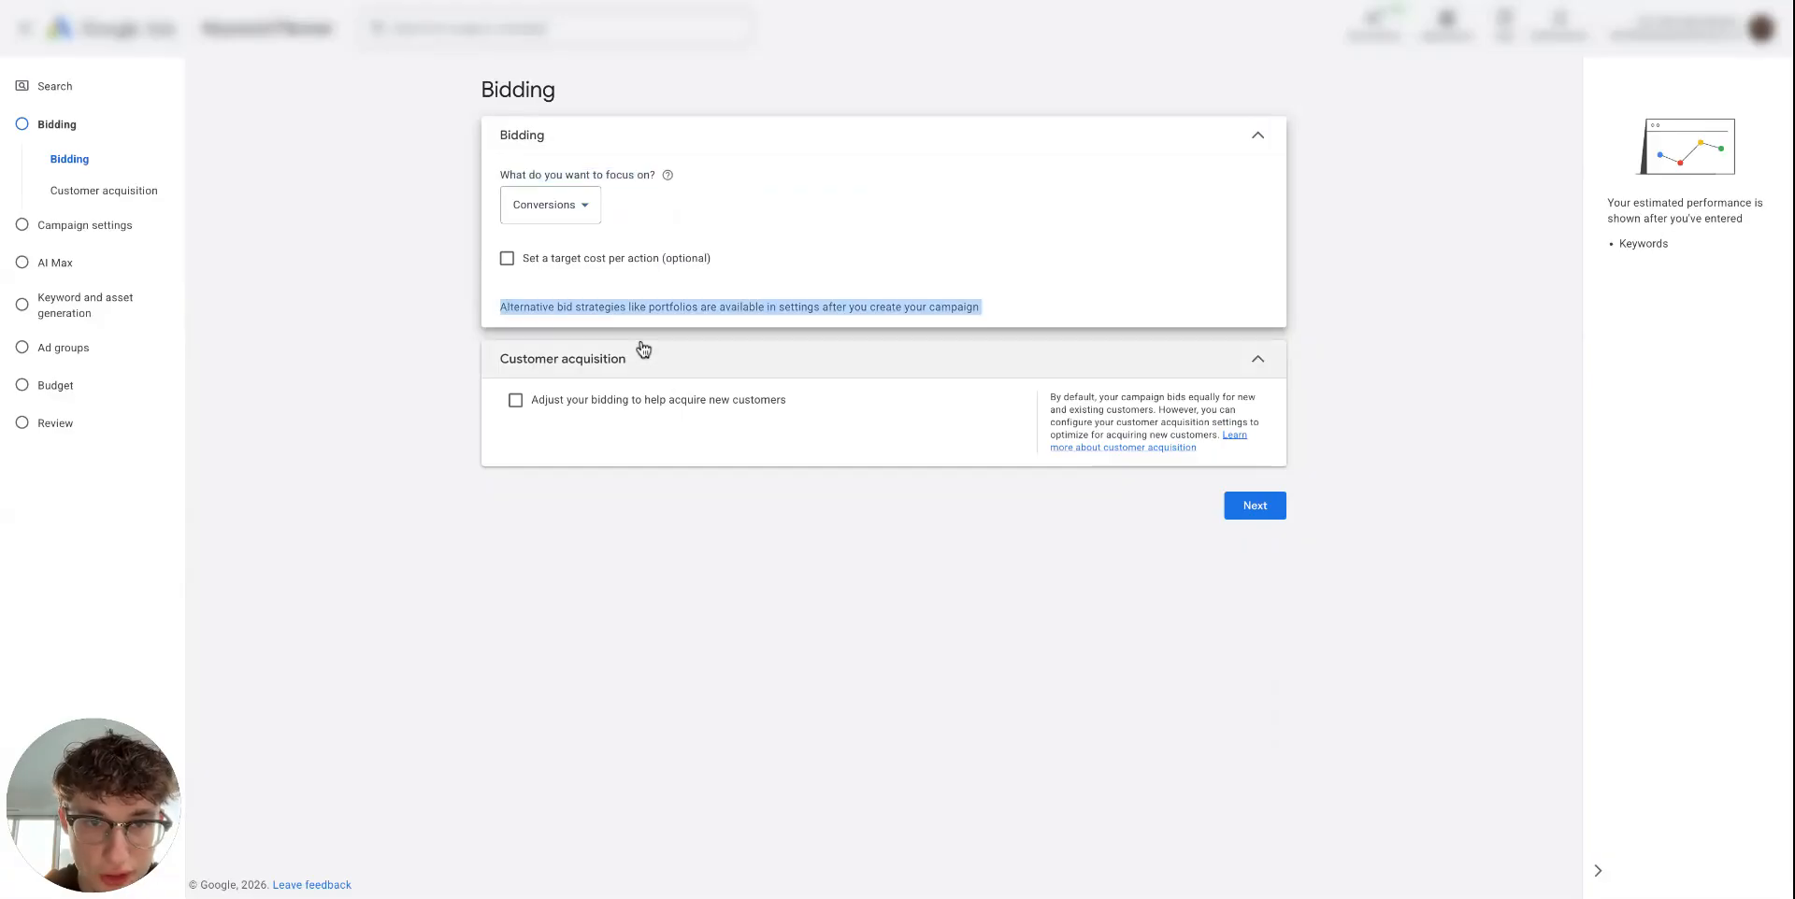
{"action": "double_click", "coordinate": [526, 302]}
{"action": "left_click", "coordinate": [670, 316]}
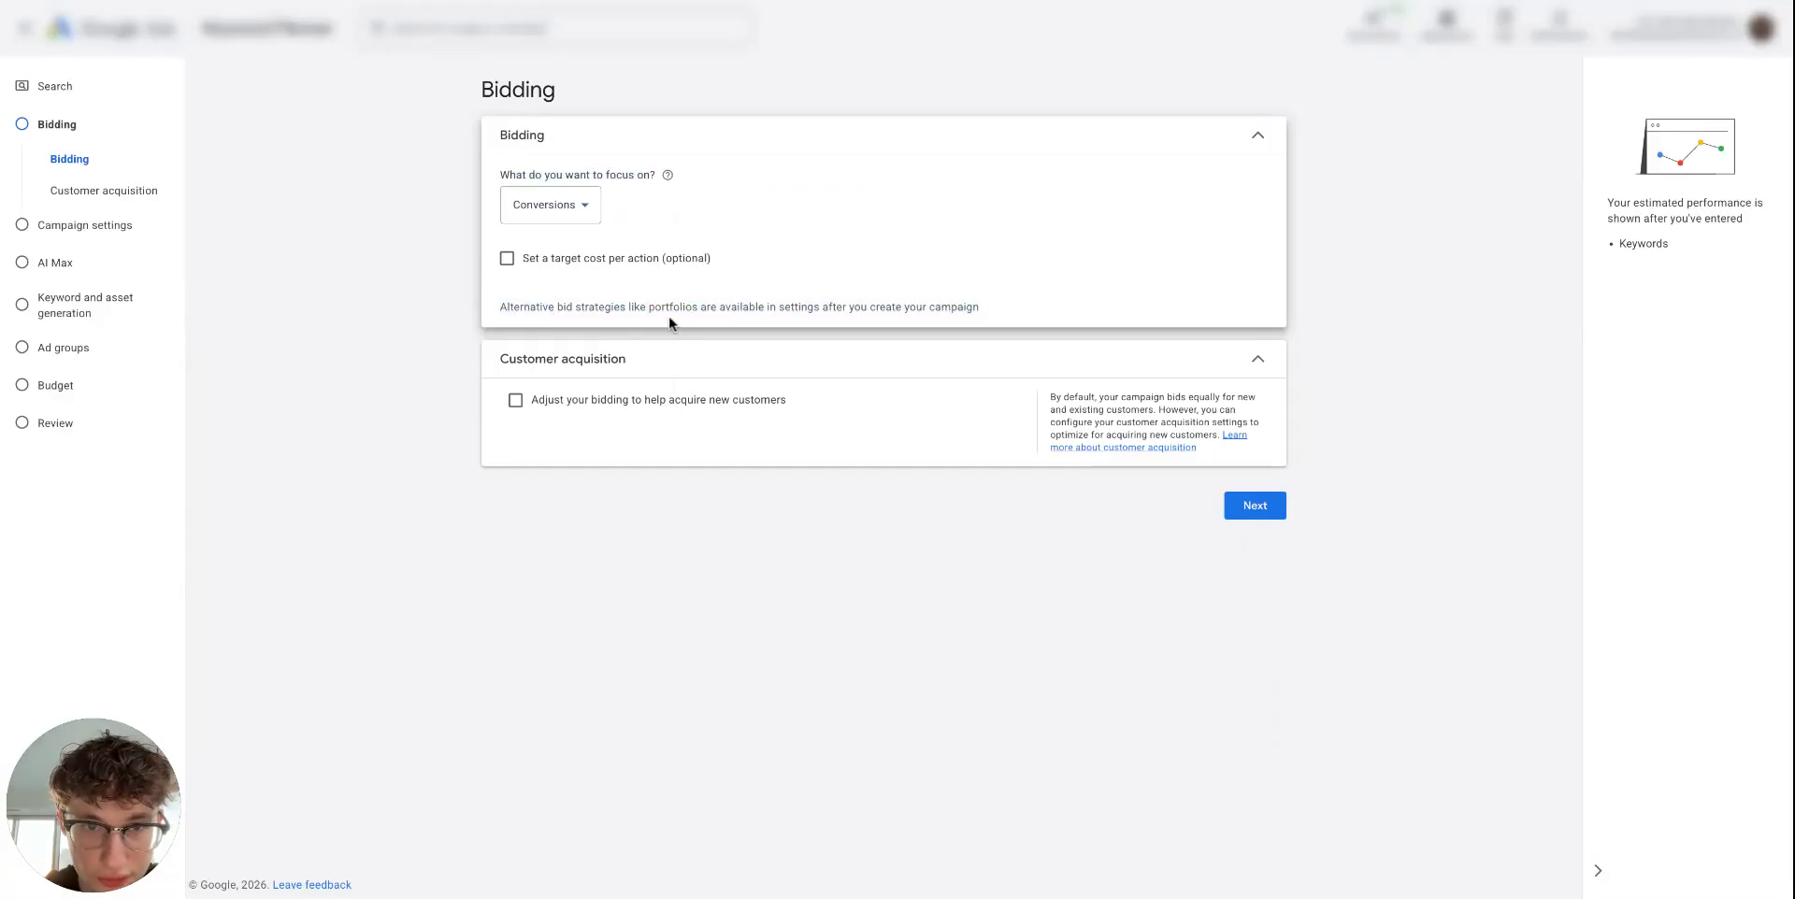
{"action": "double_click", "coordinate": [672, 304]}
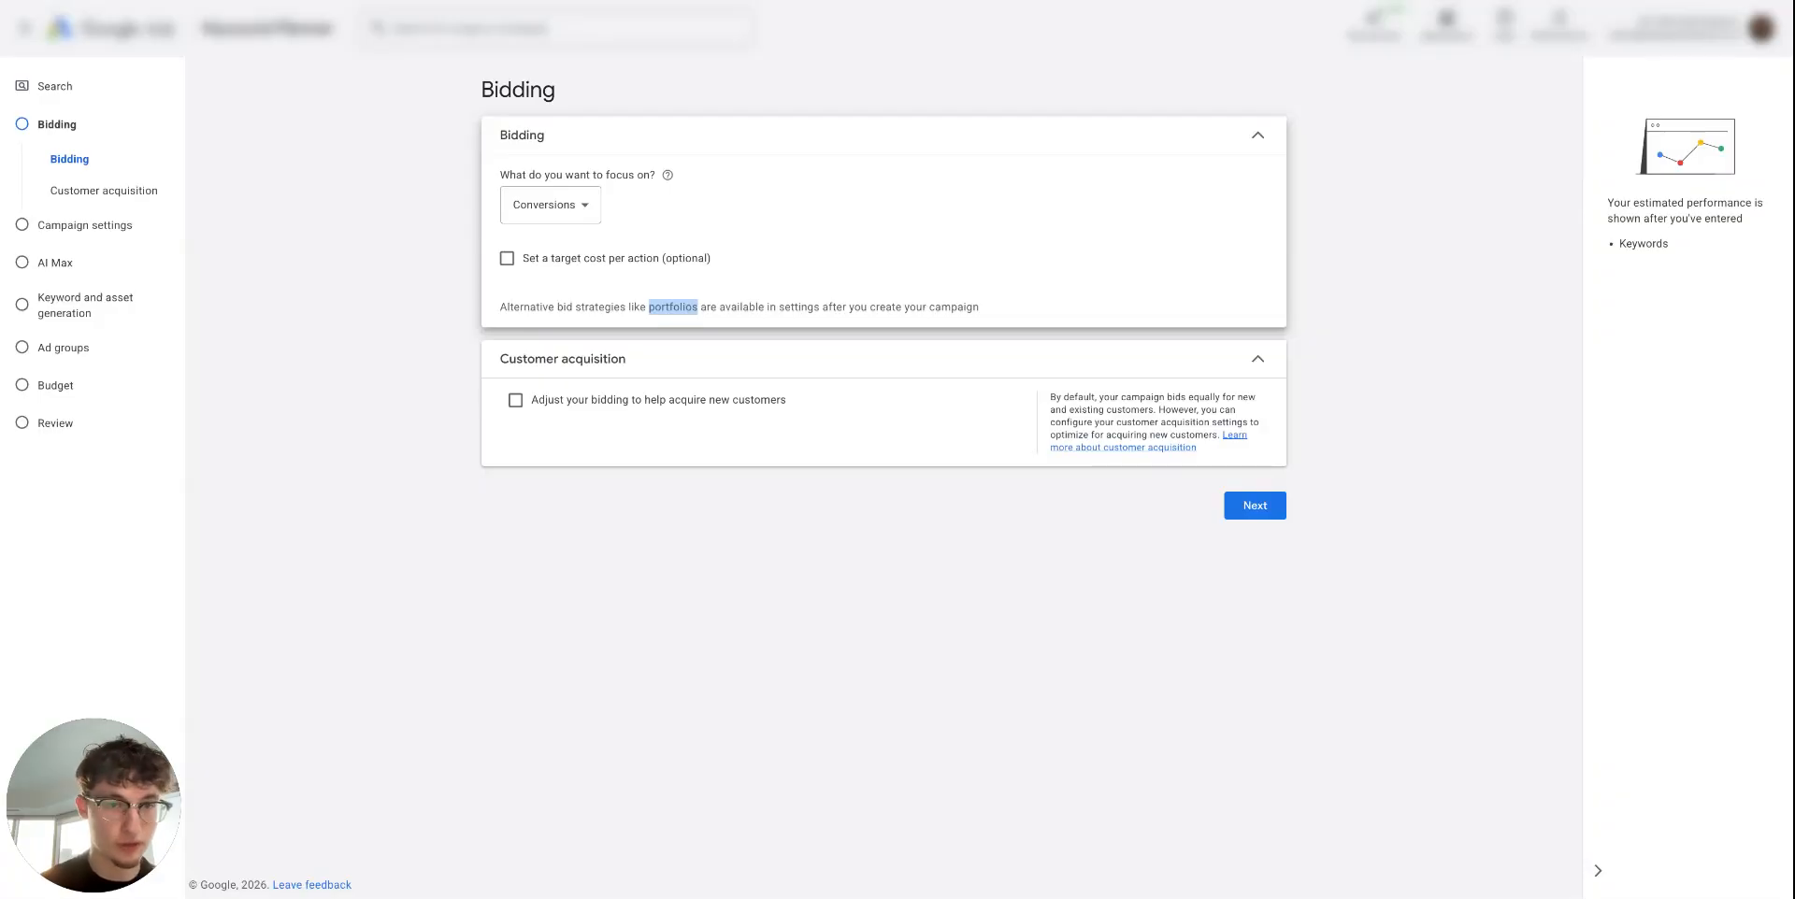
{"action": "triple_click", "coordinate": [825, 303]}
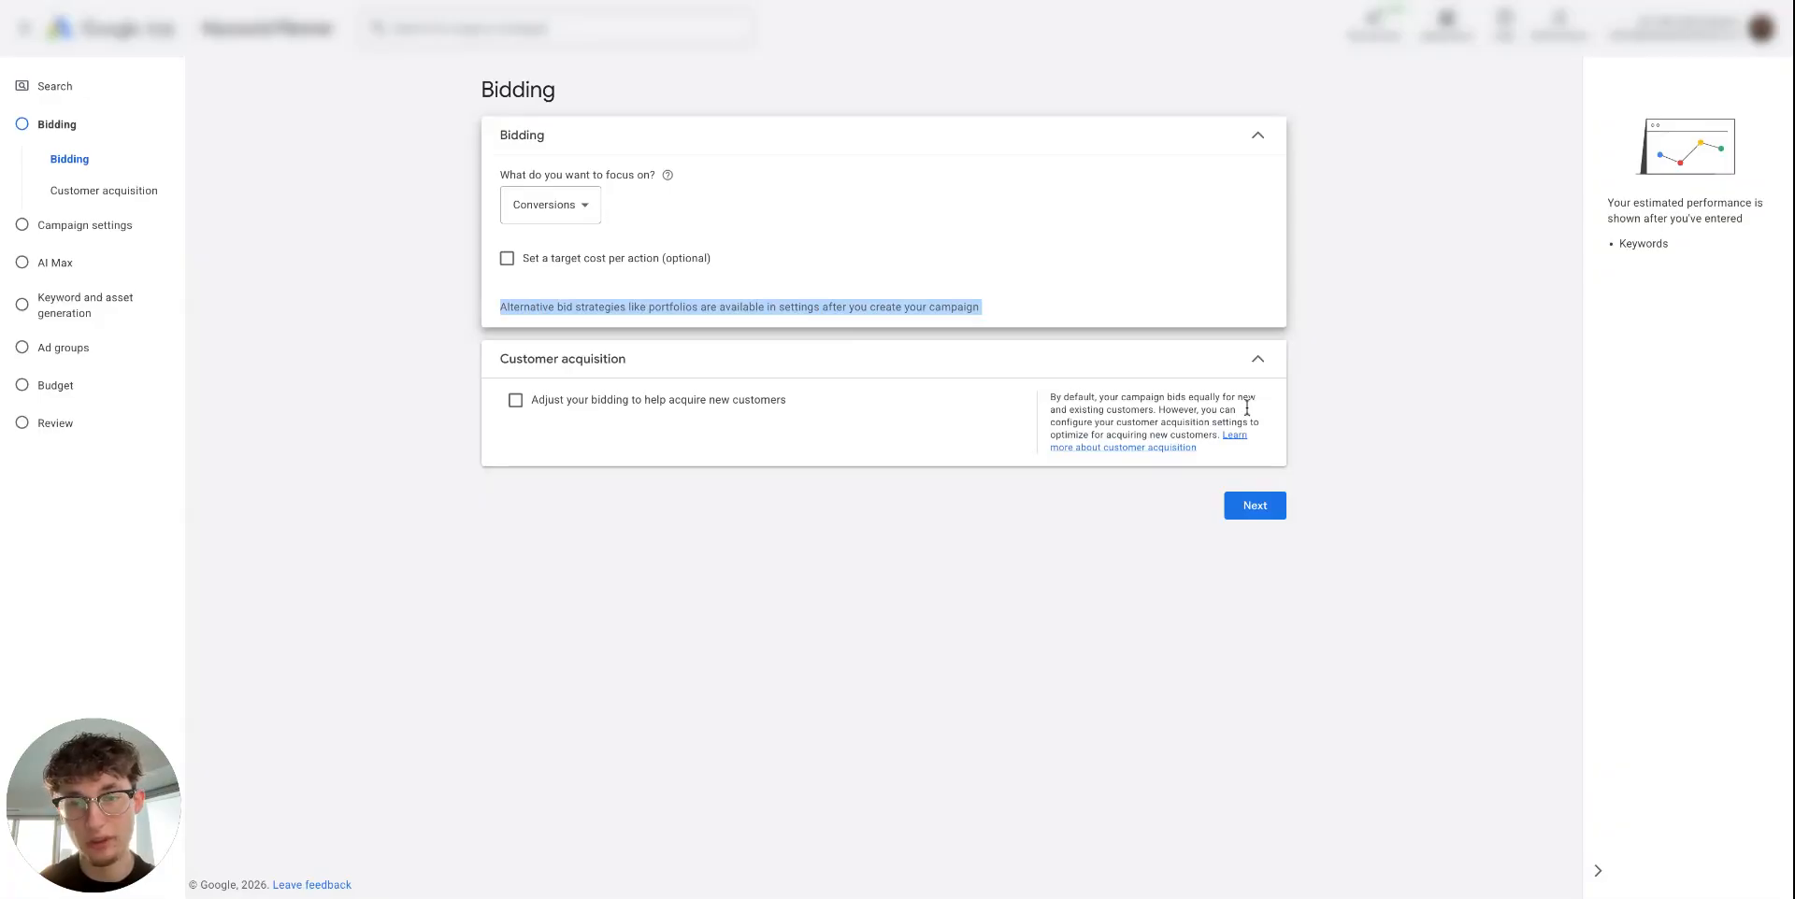
{"action": "left_click", "coordinate": [1335, 310]}
Step: Proceed to the campaign settings and exclude the Google Search Partners Network and the Google Display Network
{"action": "left_click", "coordinate": [1254, 506]}
{"action": "left_click", "coordinate": [506, 205]}
{"action": "left_click", "coordinate": [506, 261]}
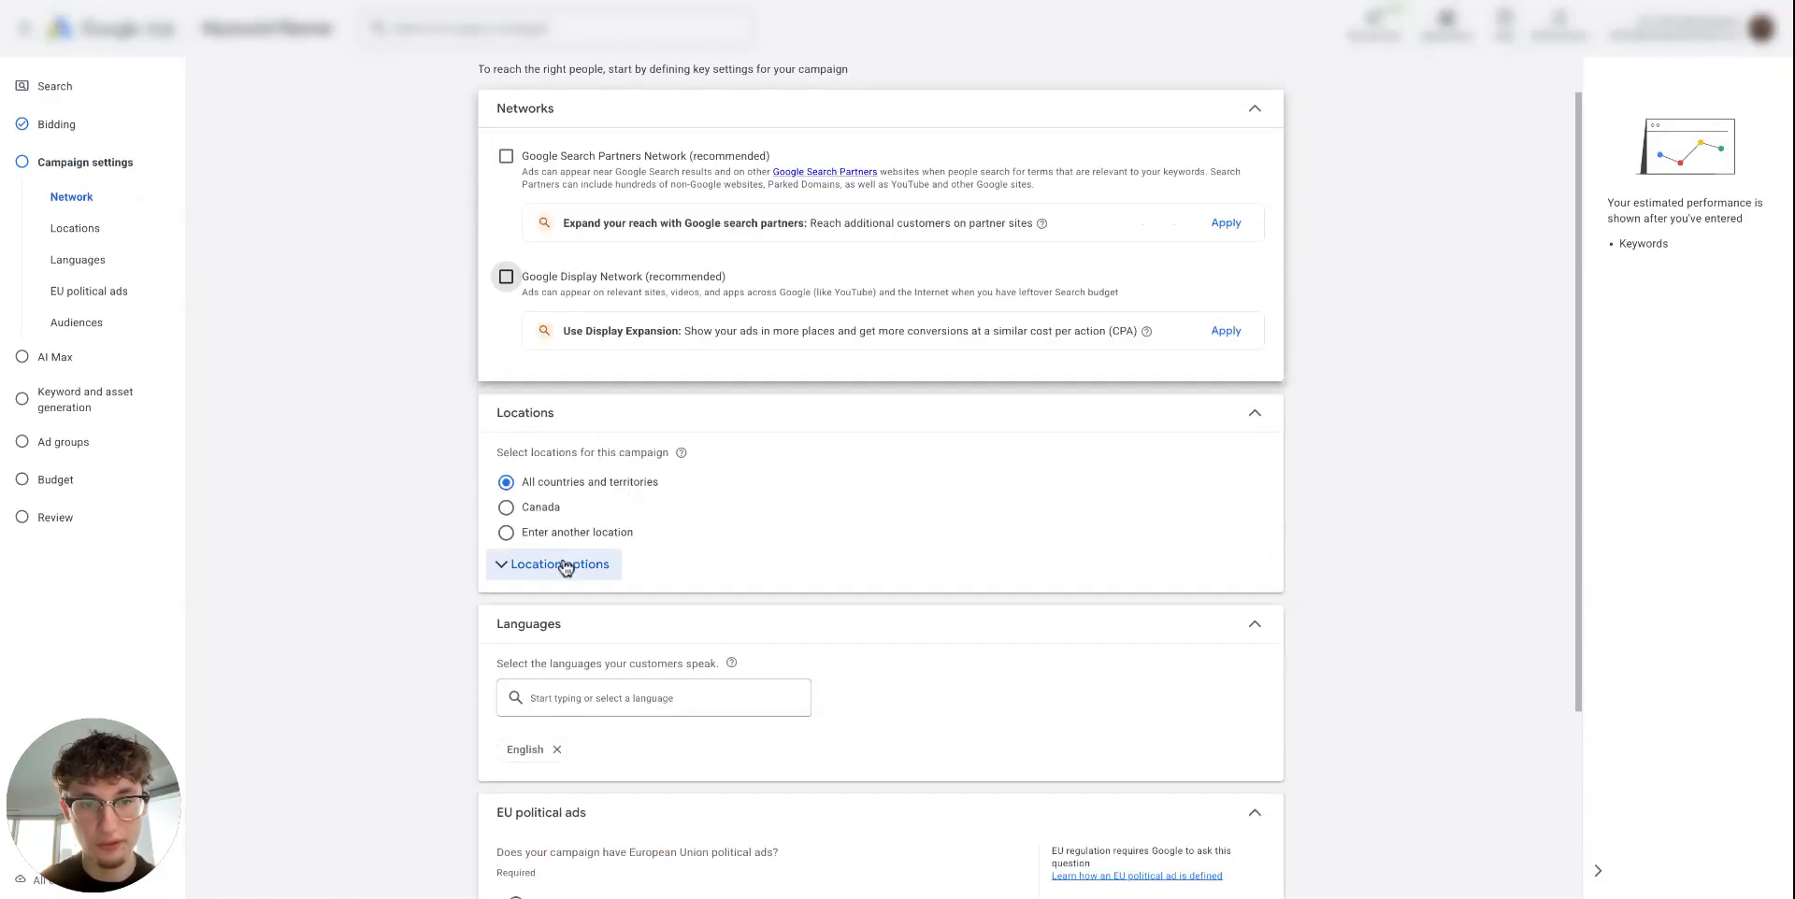
Step: Target Canada and limit the location option to Presence: people in or regularly in the included locations
{"action": "left_click", "coordinate": [584, 565]}
{"action": "scroll", "coordinate": [637, 255], "scroll_direction": "down", "scroll_amount": 1}
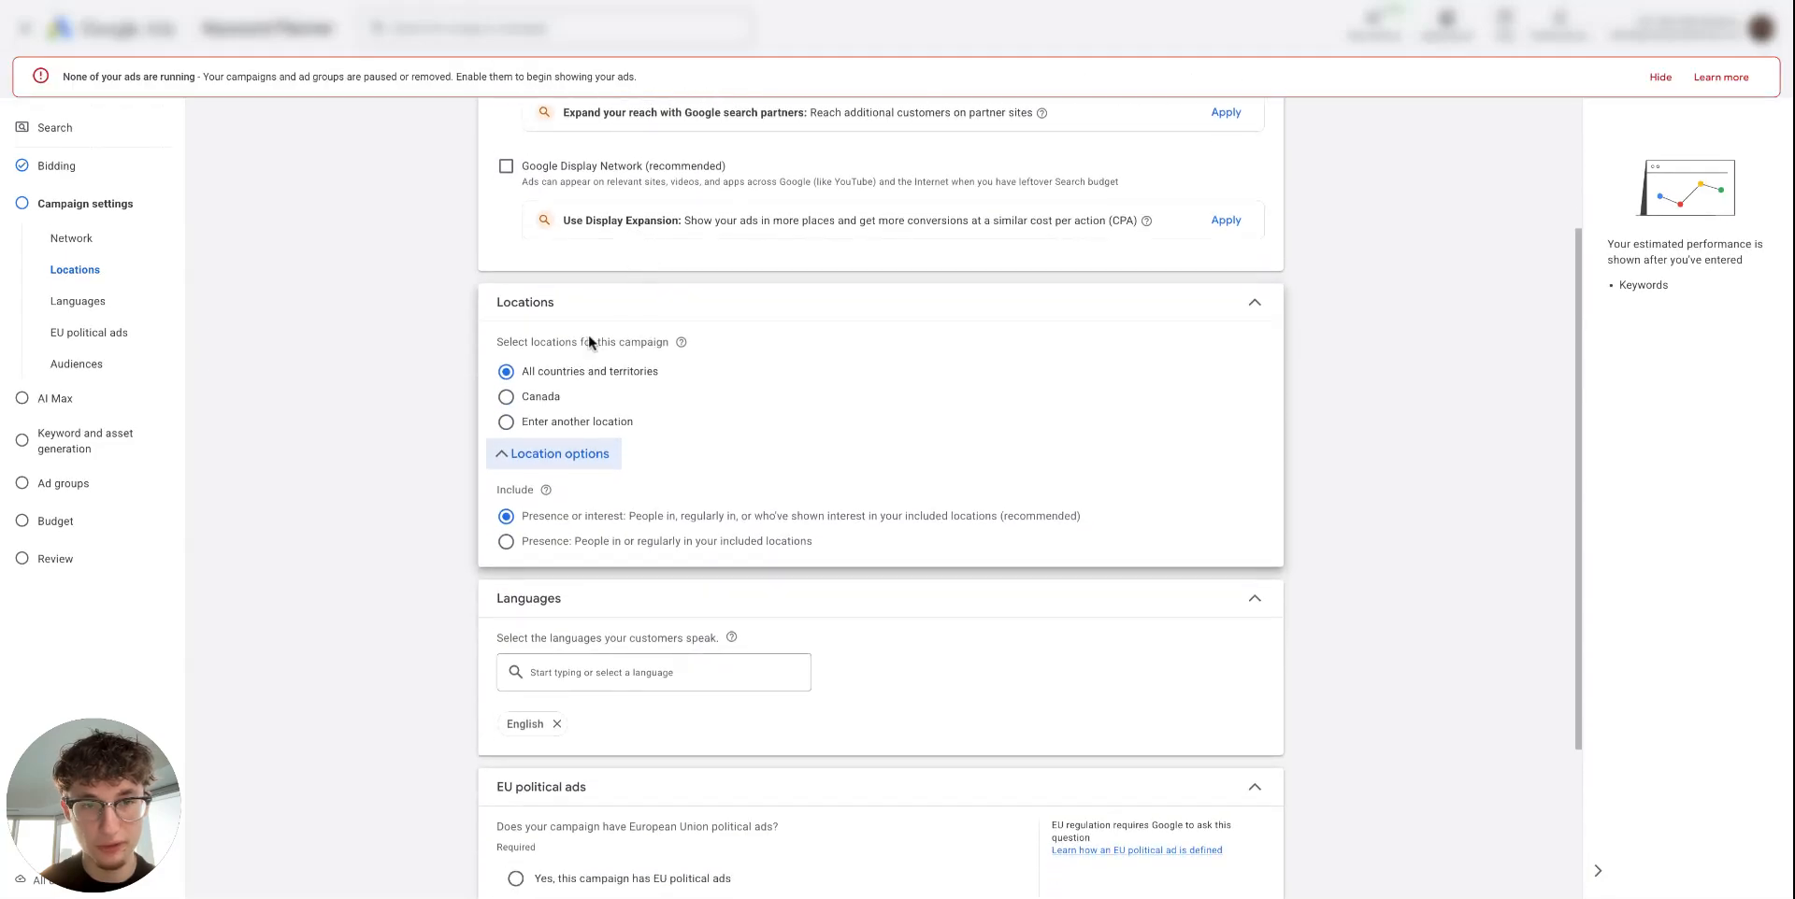
{"action": "scroll", "coordinate": [587, 334], "scroll_direction": "down", "scroll_amount": 1}
{"action": "left_click", "coordinate": [537, 522]}
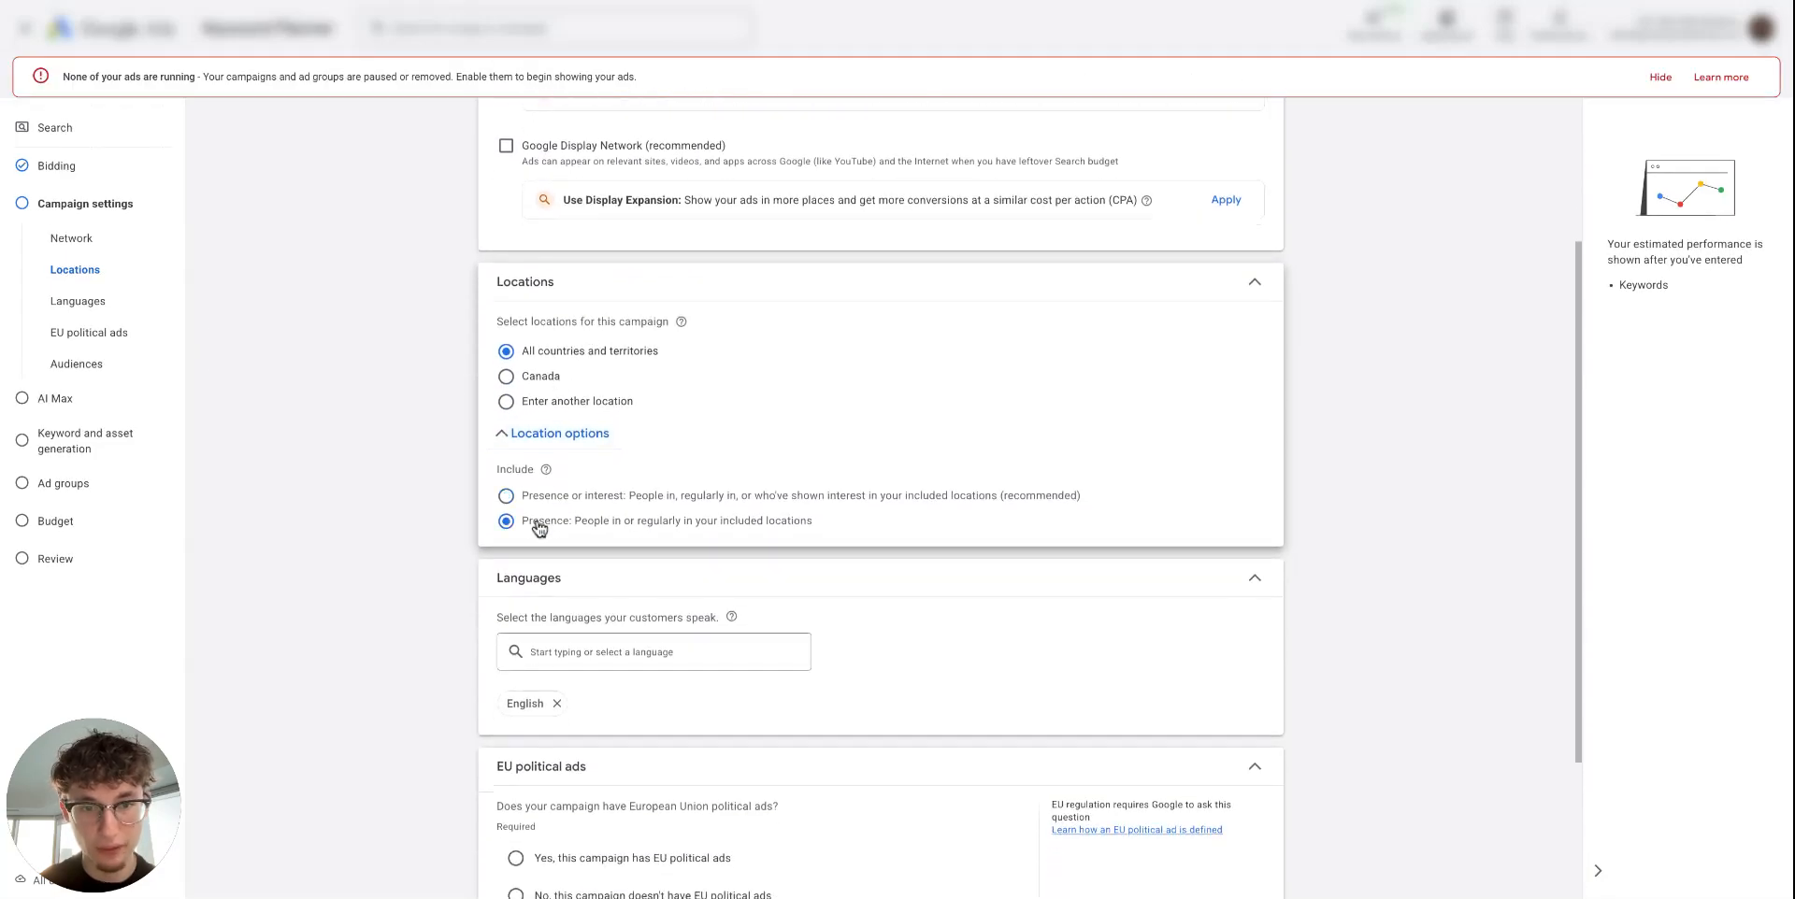
{"action": "left_click_drag", "start_coordinate": [568, 522], "coordinate": [823, 521]}
{"action": "left_click", "coordinate": [541, 376]}
{"action": "scroll", "coordinate": [607, 483], "scroll_direction": "down", "scroll_amount": 3}
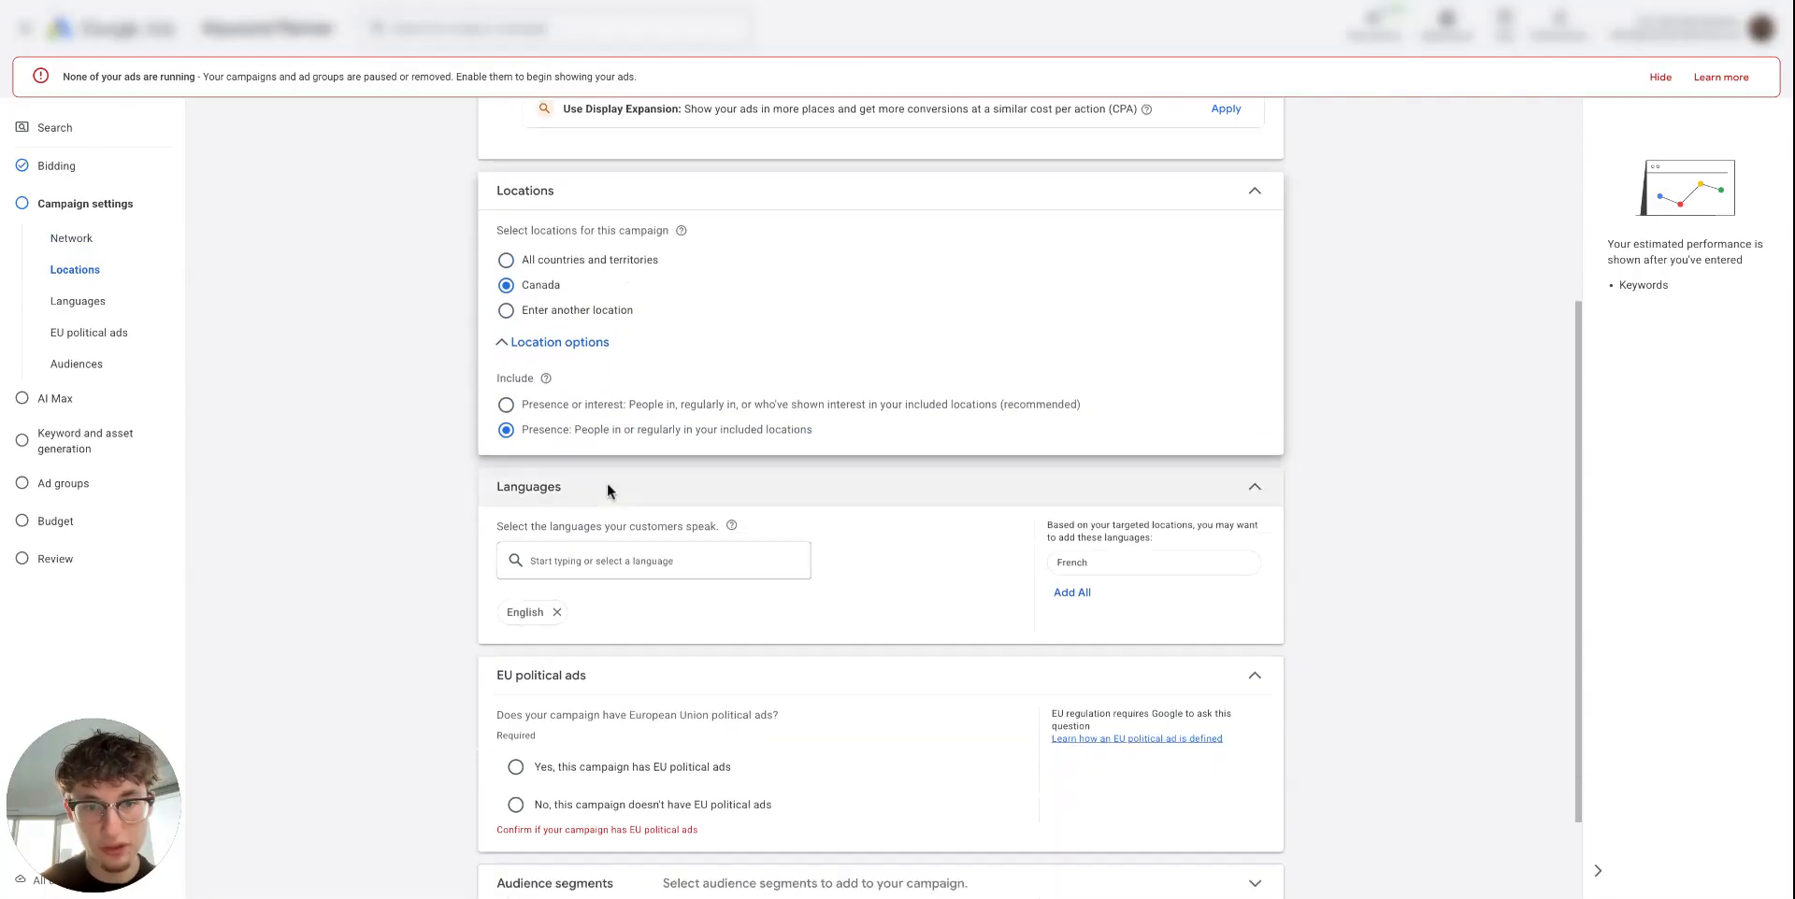
{"action": "scroll", "coordinate": [716, 297], "scroll_direction": "up", "scroll_amount": 2}
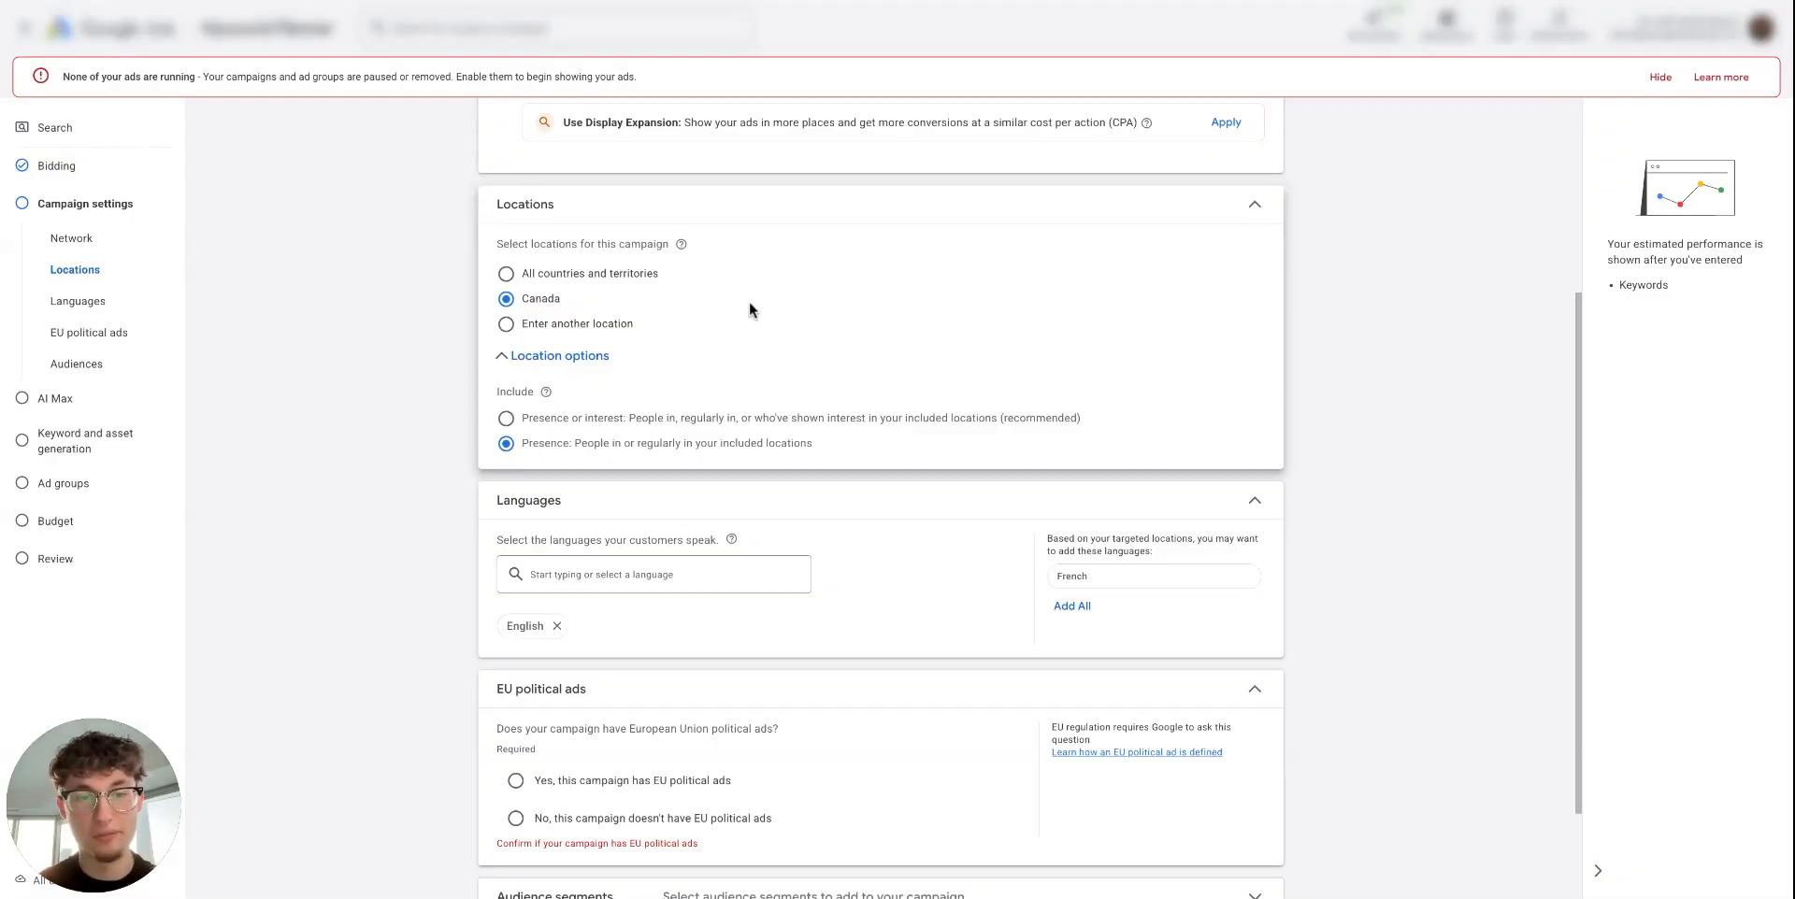
Step: Check the language selection, keeping English, and declare that the campaign doesn't have EU political ads
{"action": "scroll", "coordinate": [834, 360], "scroll_direction": "down", "scroll_amount": 2}
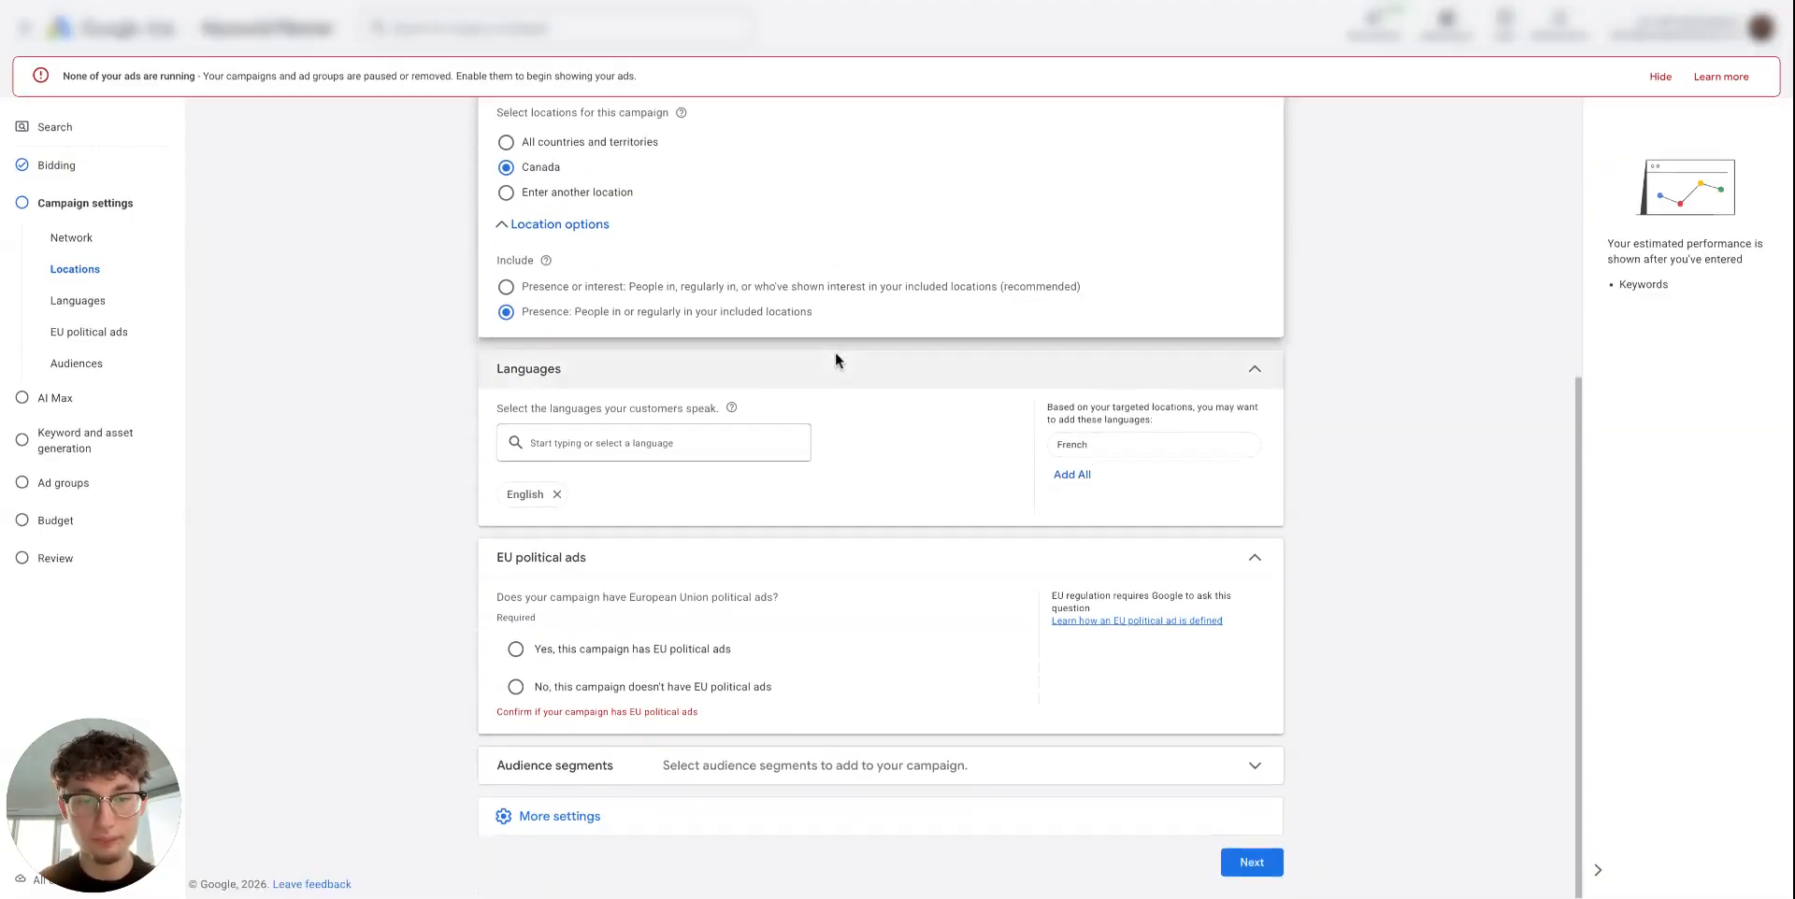
{"action": "left_click", "coordinate": [711, 442]}
{"action": "left_click", "coordinate": [902, 459]}
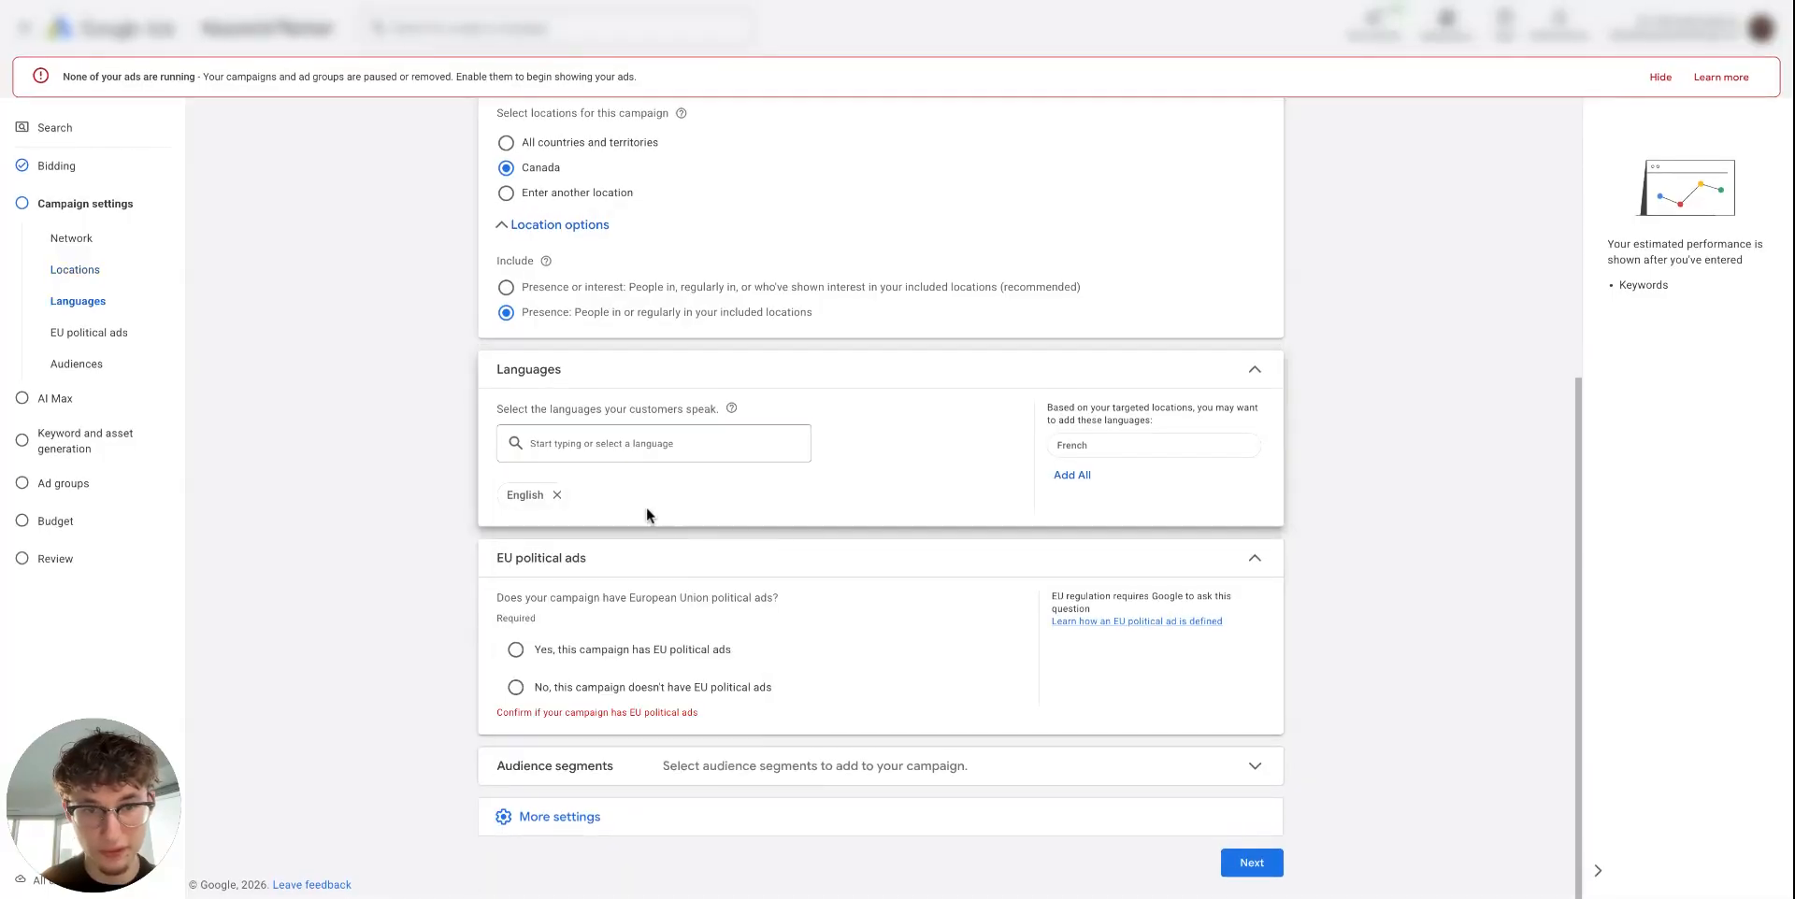
{"action": "left_click", "coordinate": [661, 686]}
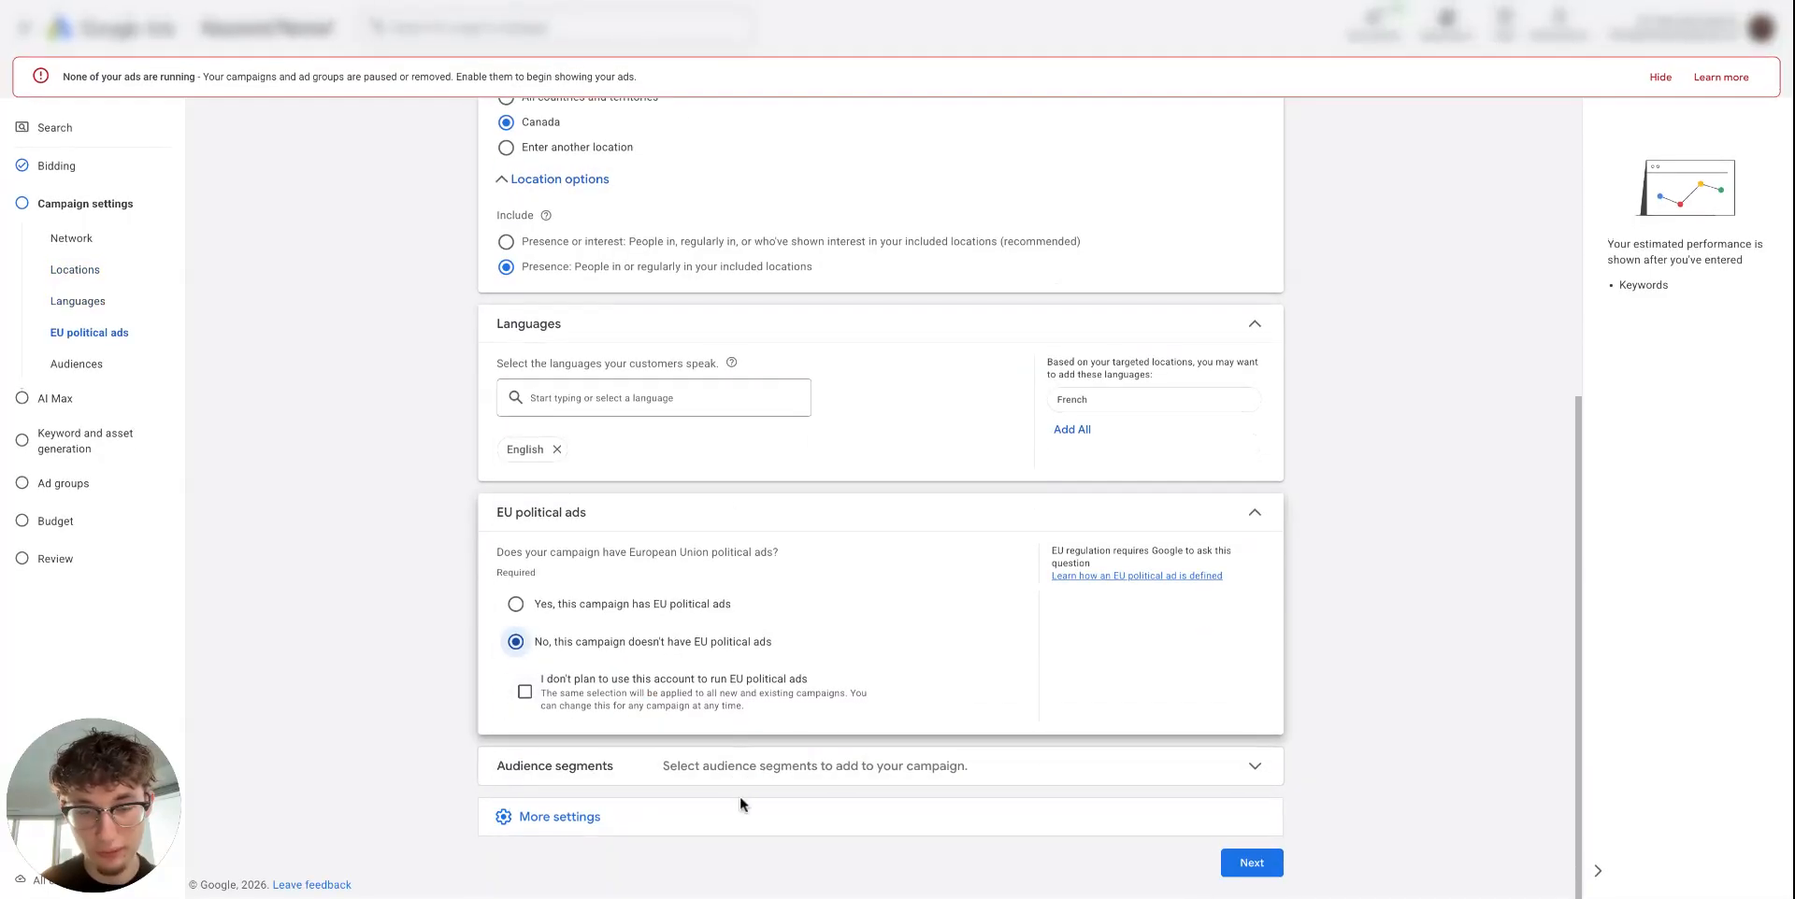
Step: Expand the additional settings and examine the audience segments section with its Targeting and Observation options
{"action": "left_click", "coordinate": [740, 814]}
{"action": "left_click", "coordinate": [850, 577]}
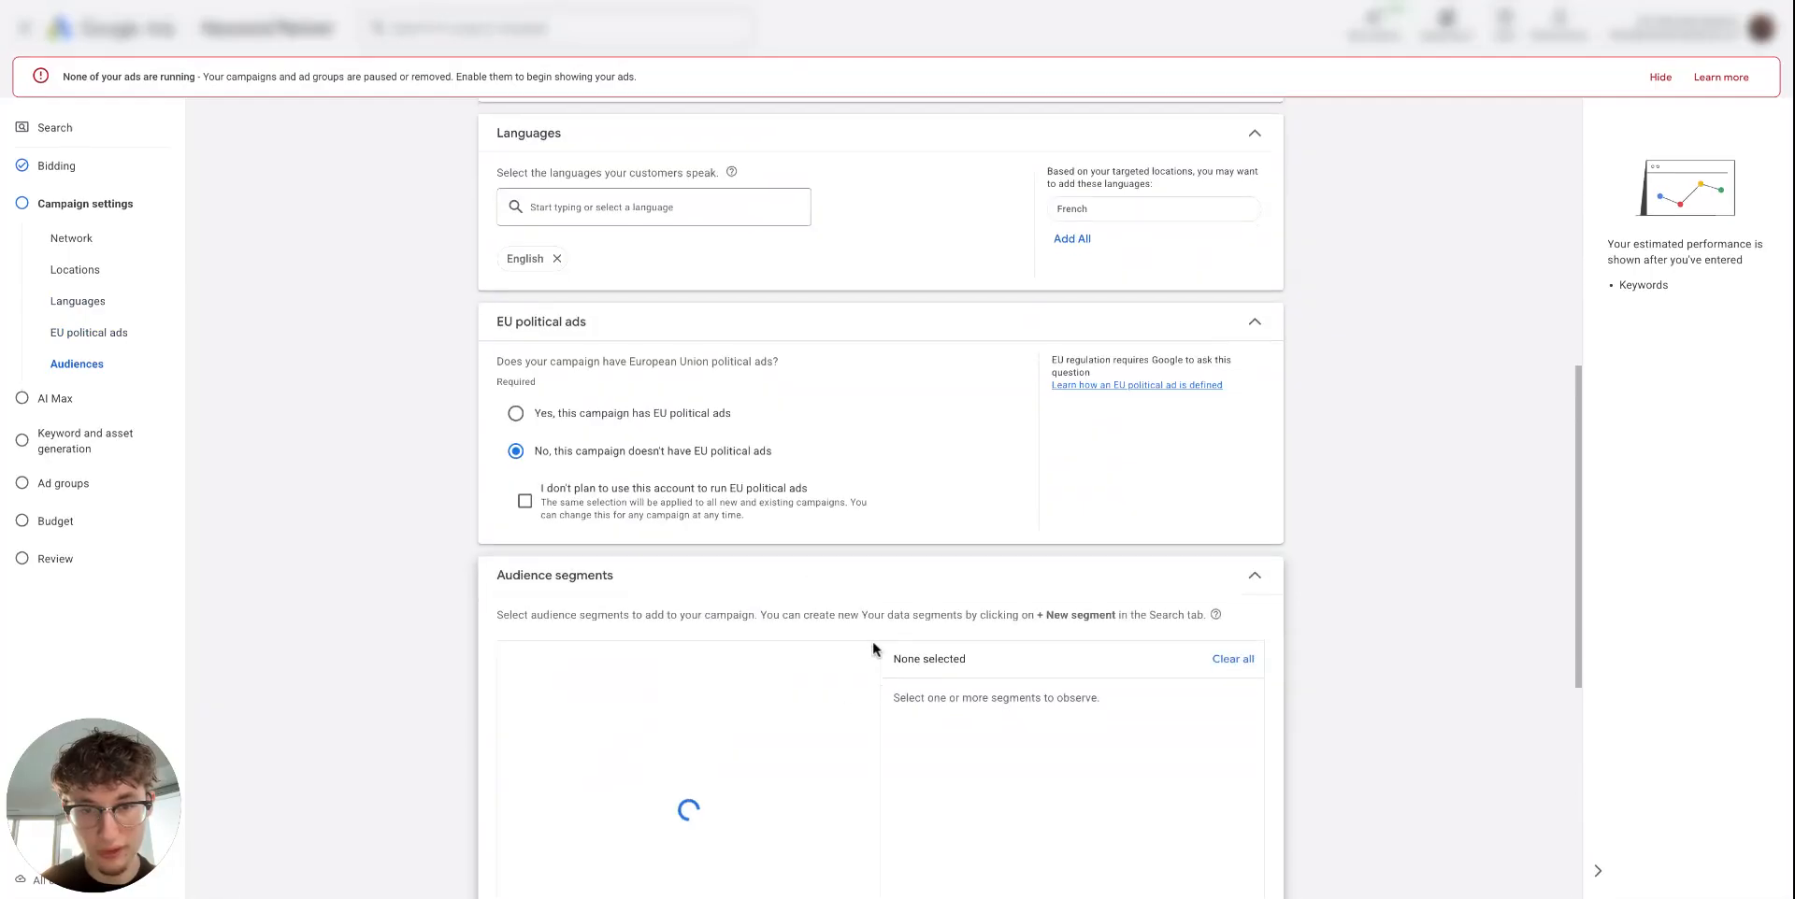
{"action": "left_click", "coordinate": [1254, 489]}
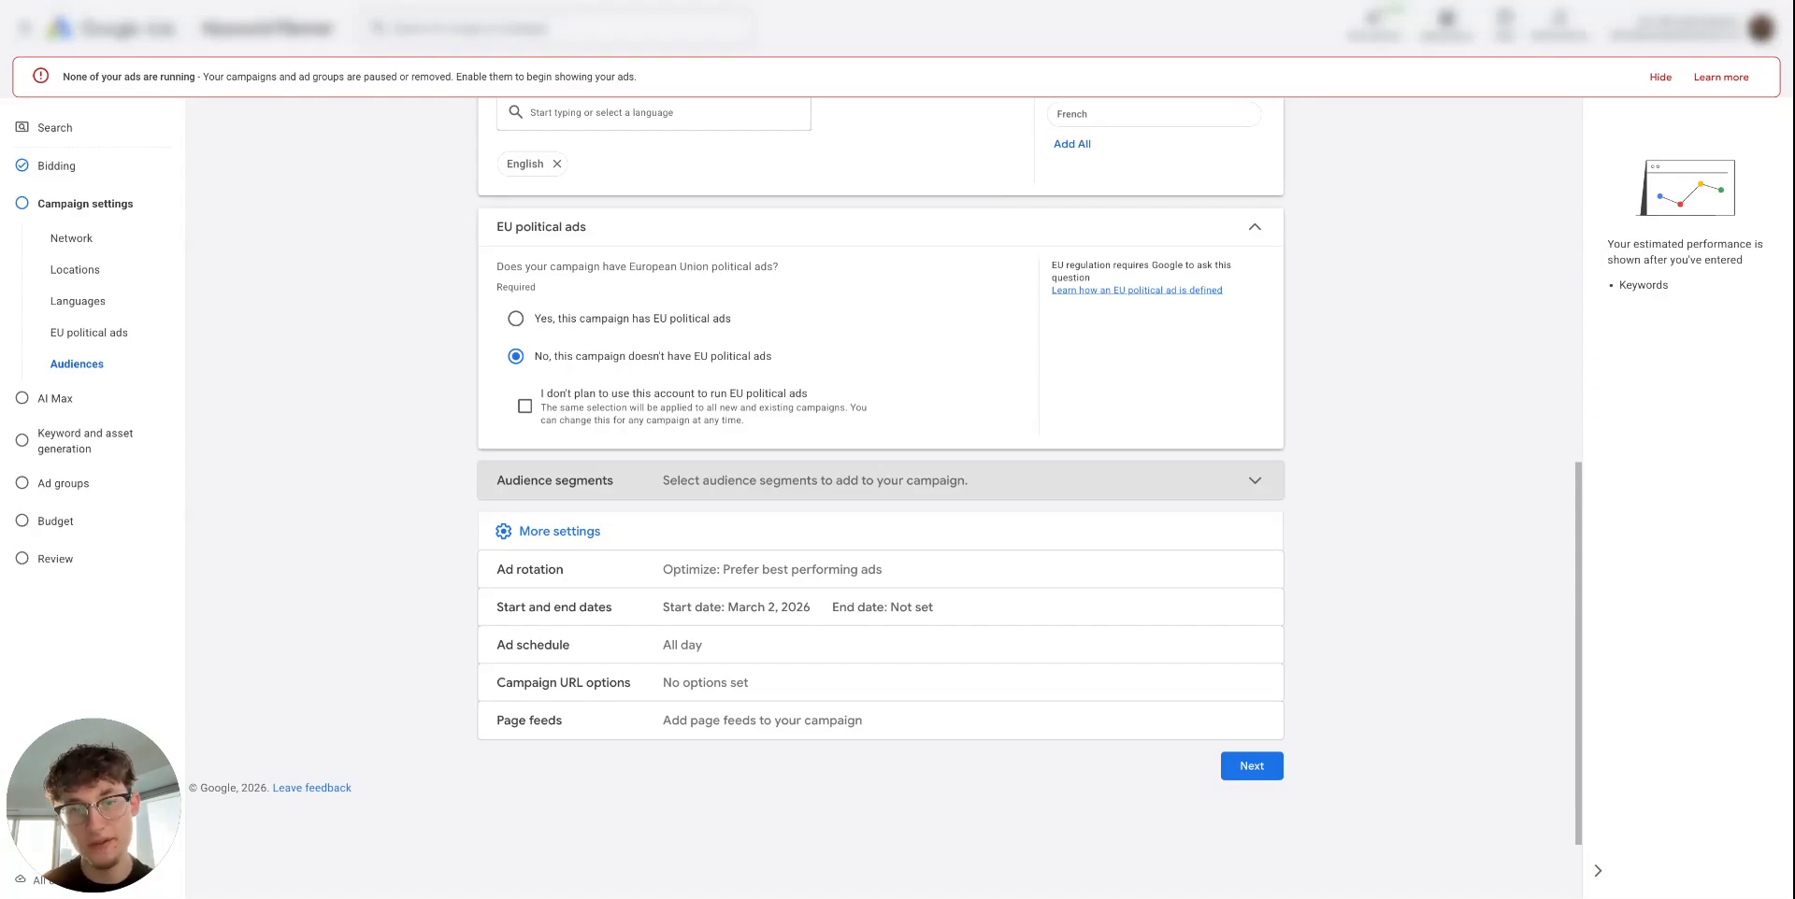
{"action": "left_click", "coordinate": [935, 481]}
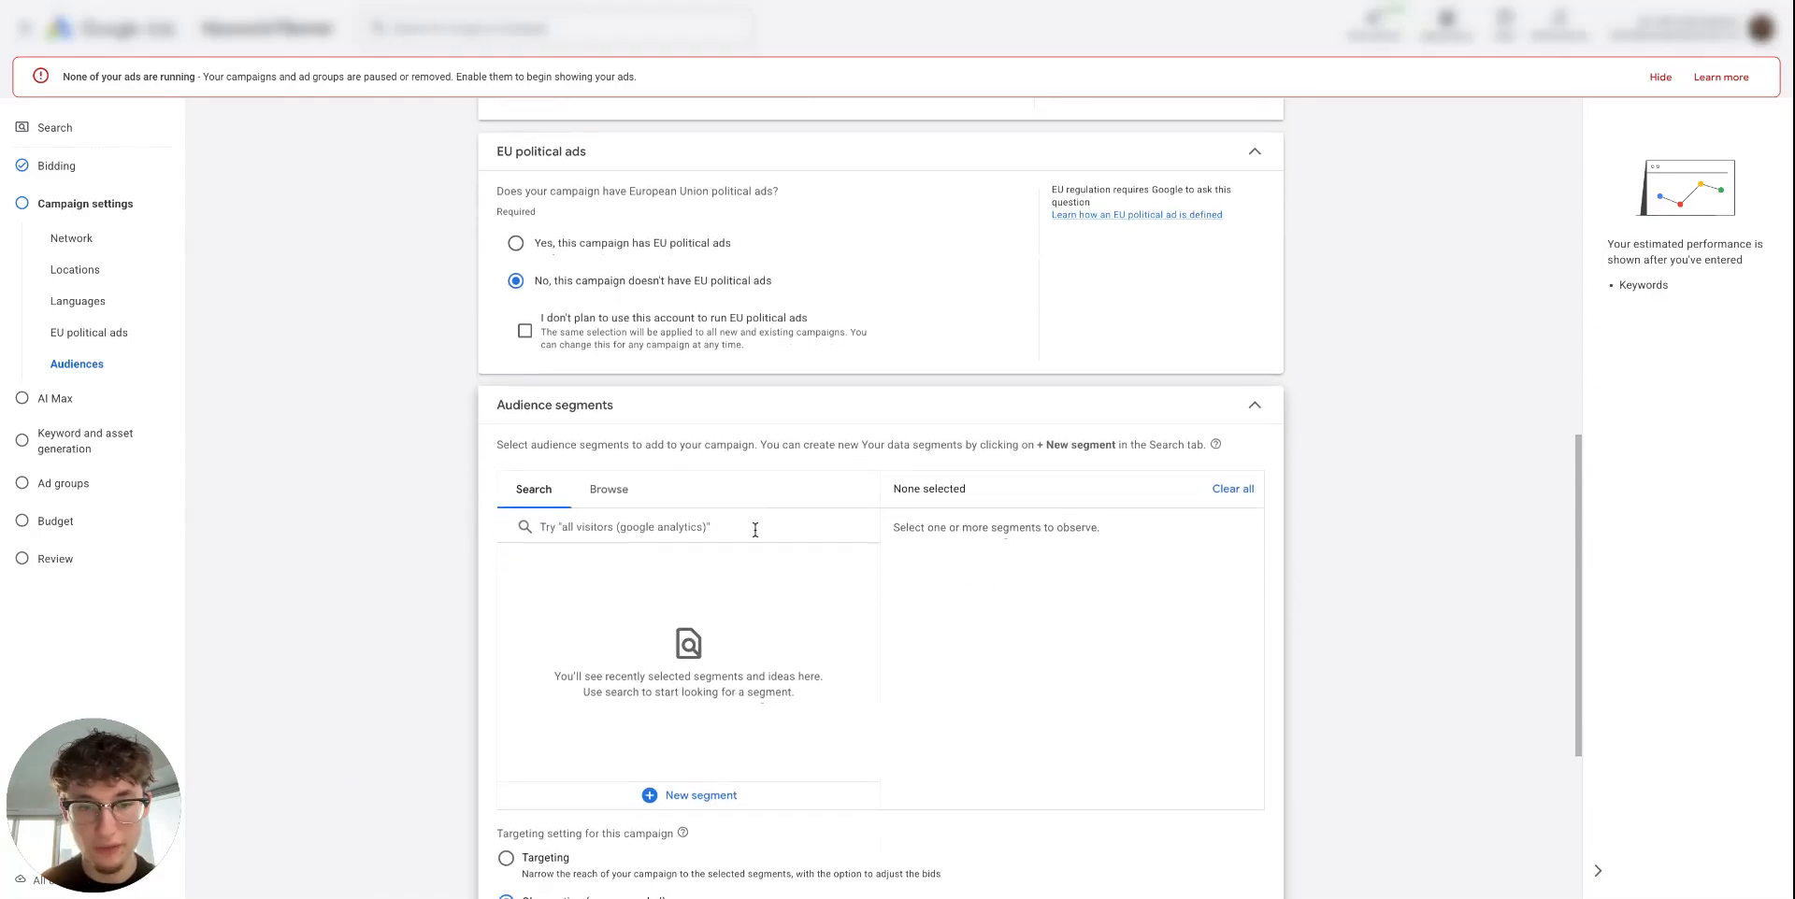
{"action": "left_click_drag", "start_coordinate": [527, 819], "coordinate": [680, 826]}
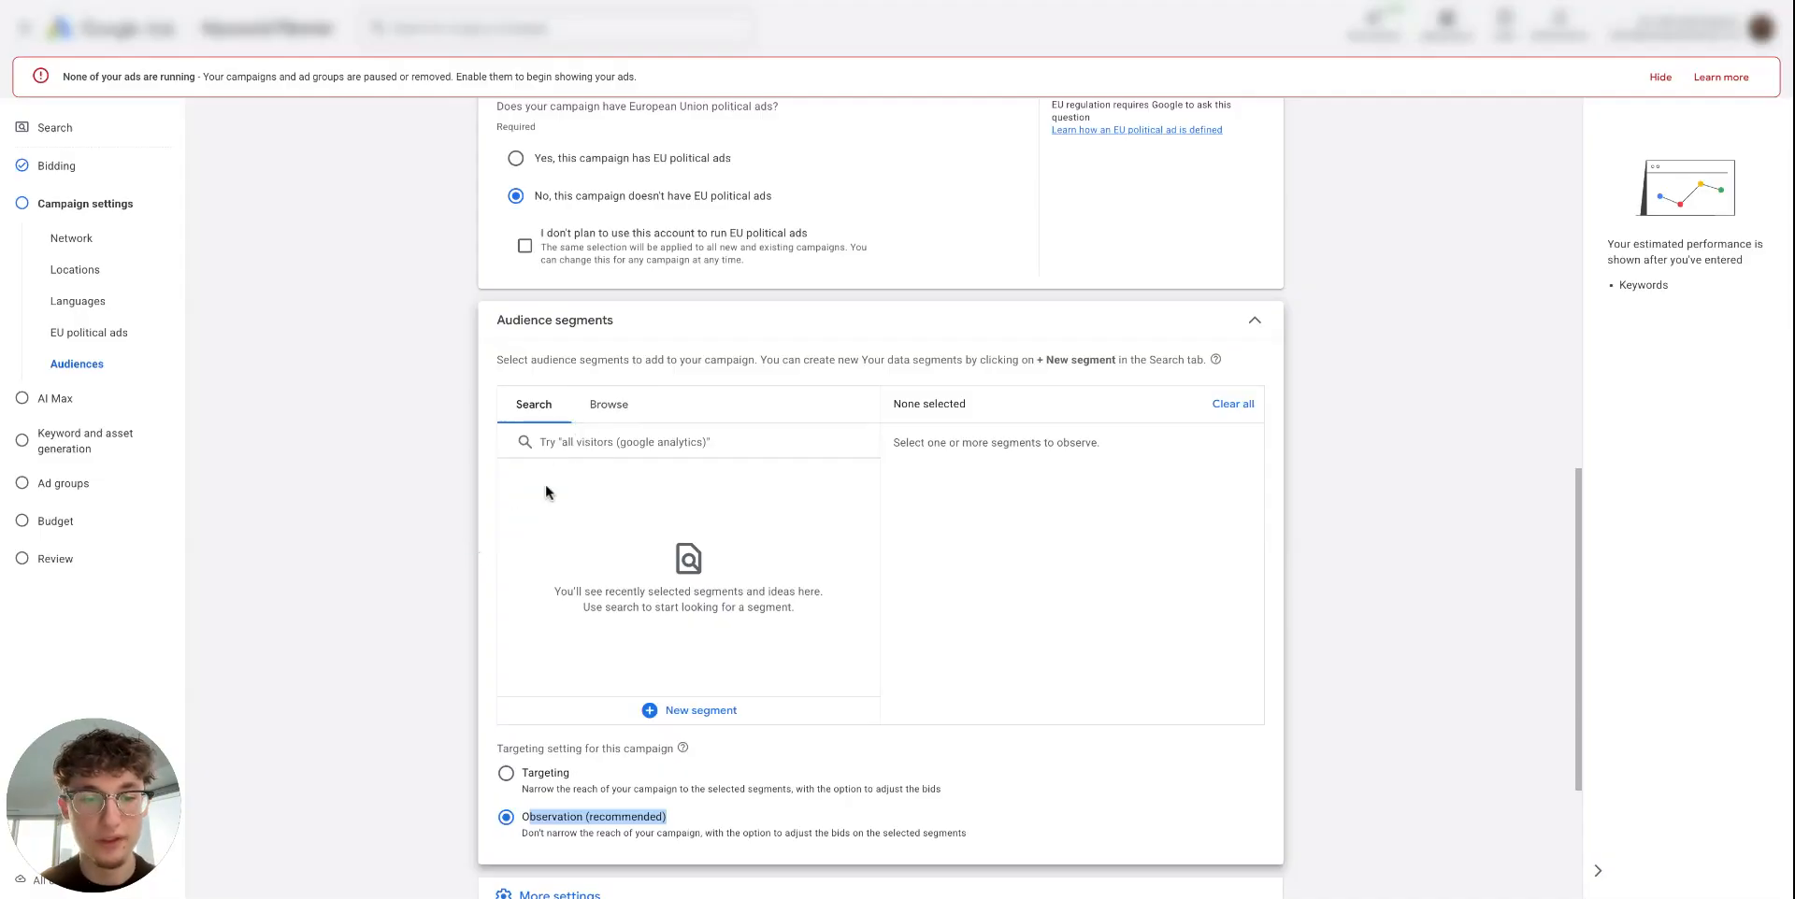
{"action": "scroll", "coordinate": [458, 696], "scroll_direction": "down", "scroll_amount": 1}
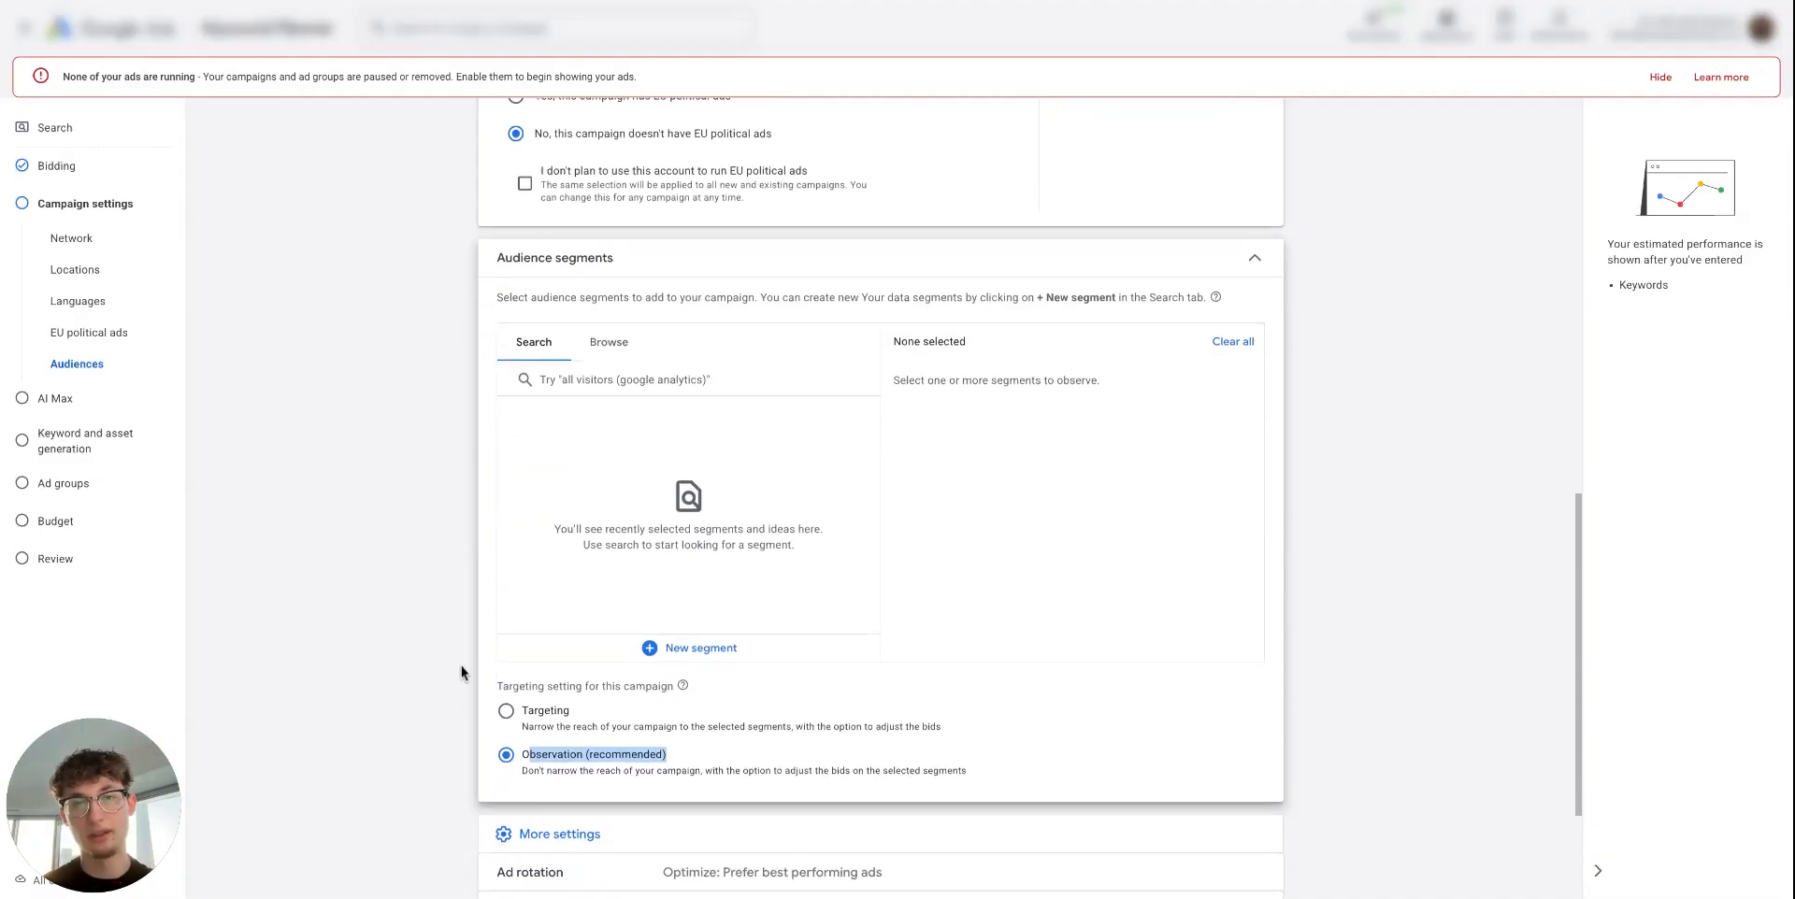
{"action": "left_click", "coordinate": [479, 716]}
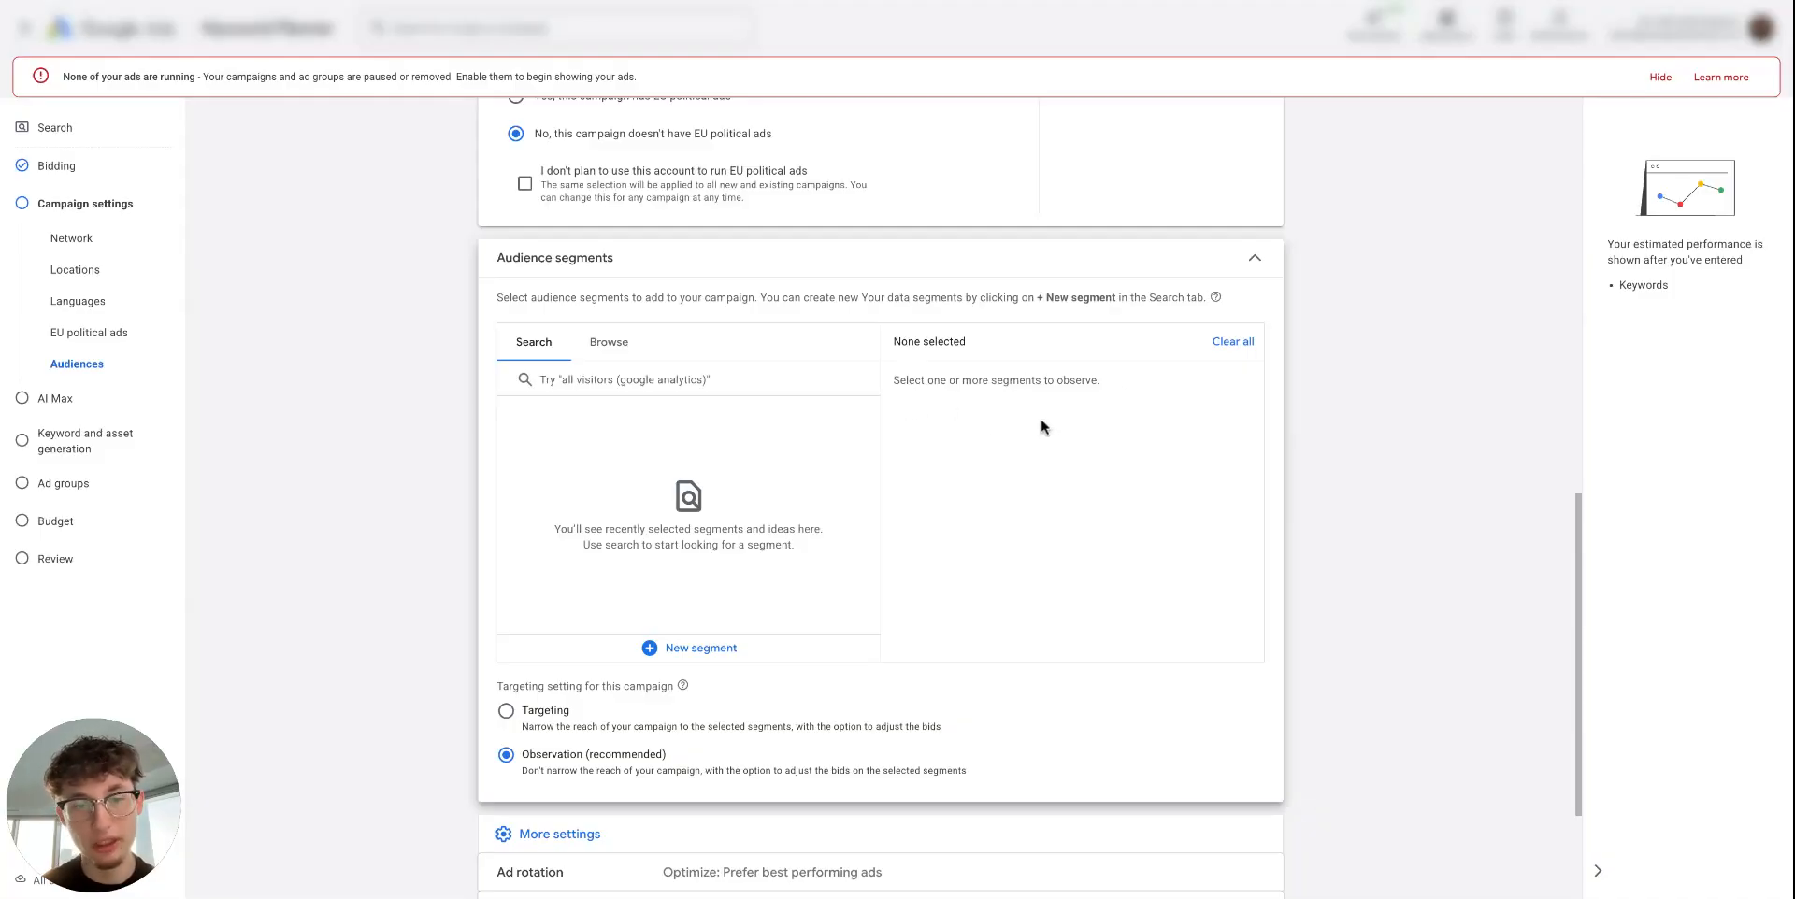
{"action": "scroll", "coordinate": [869, 497], "scroll_direction": "down", "scroll_amount": 1}
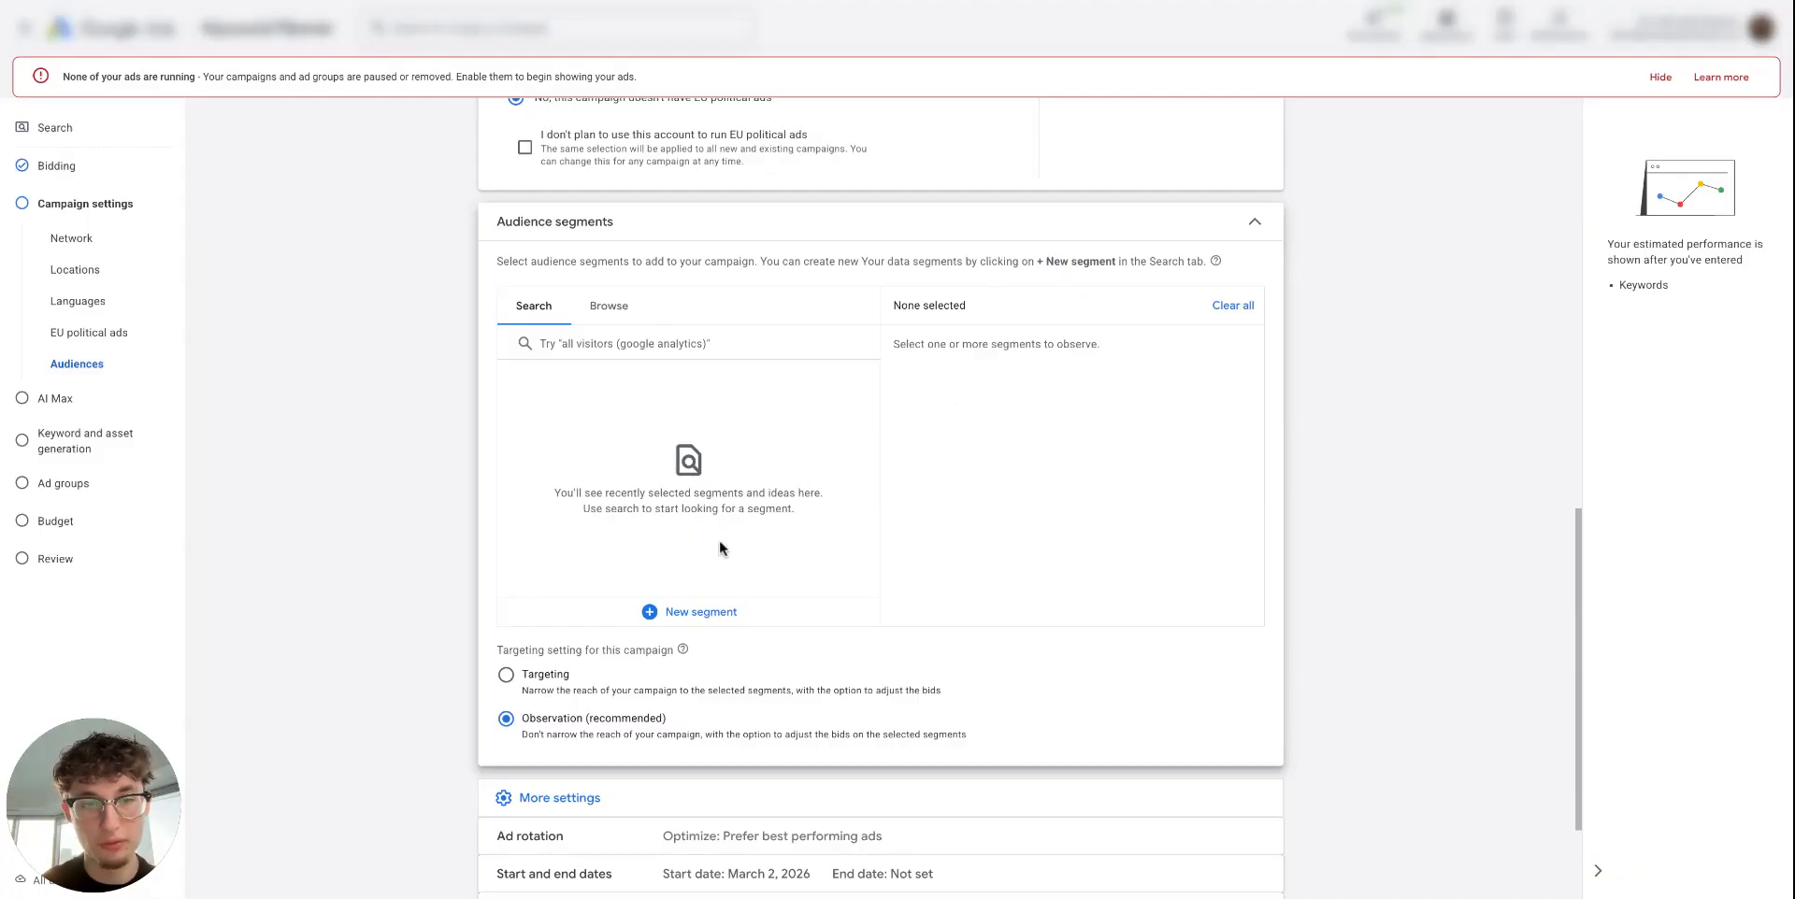
{"action": "scroll", "coordinate": [719, 549], "scroll_direction": "down", "scroll_amount": 2}
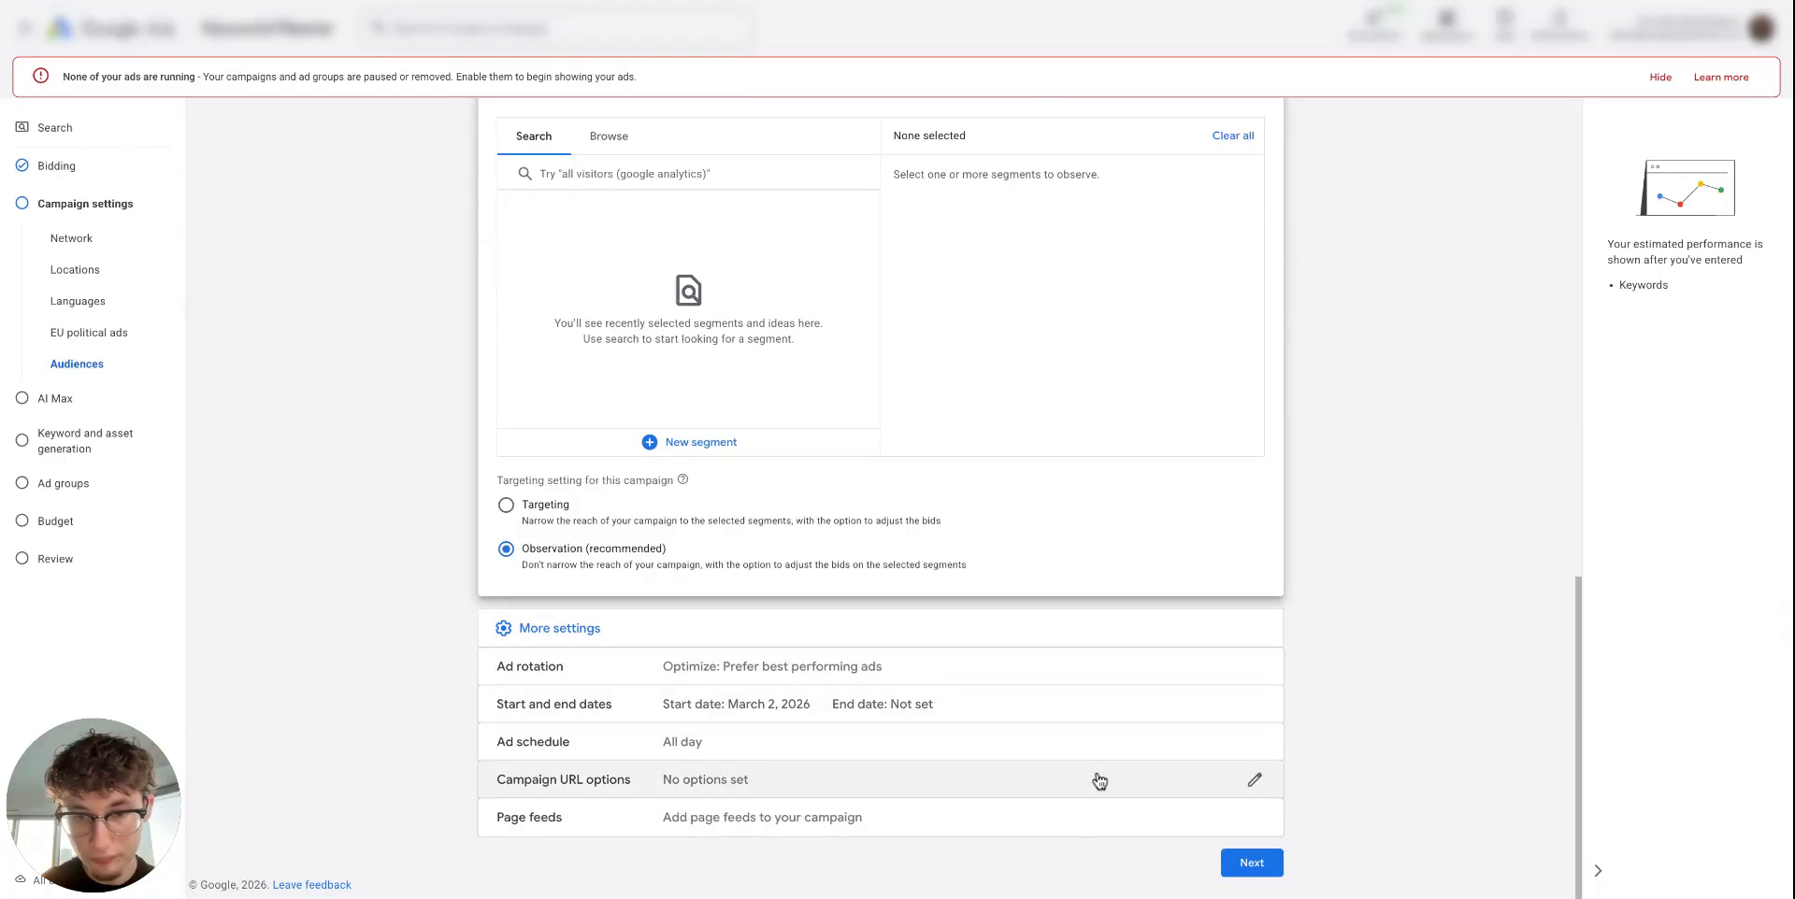
Step: Open the ad schedule and examine its day choices and start-time options, keeping All days from 00:00 to 00:00
{"action": "left_click", "coordinate": [1180, 756]}
{"action": "left_click", "coordinate": [541, 666]}
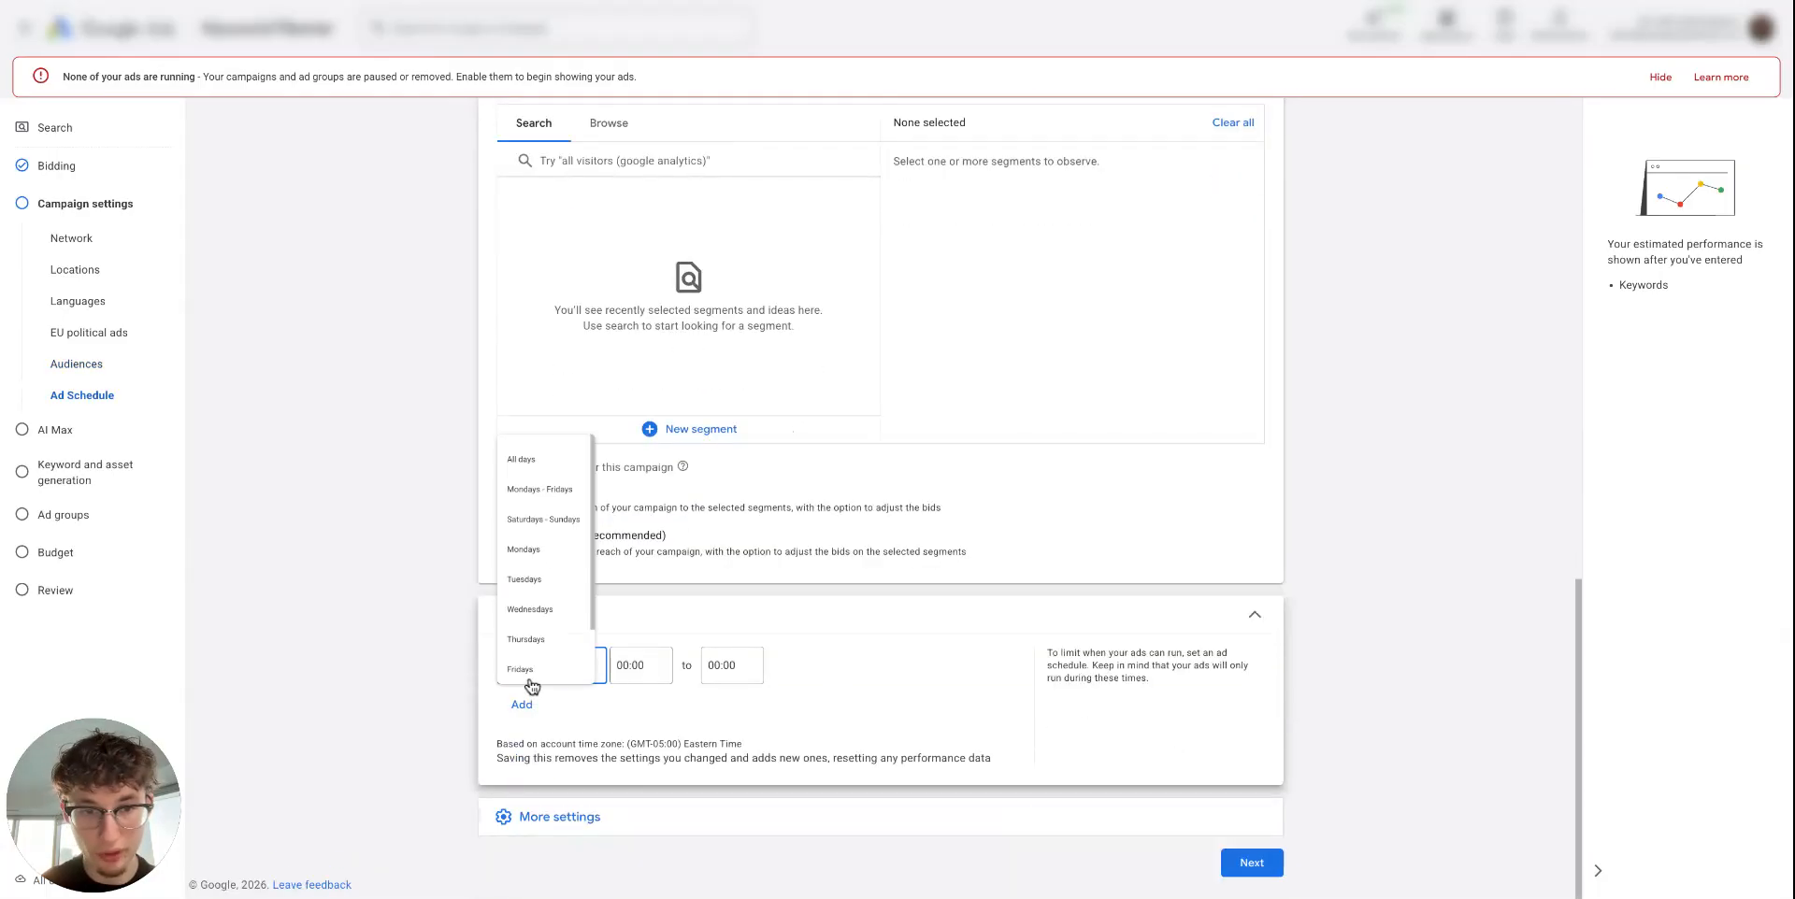
{"action": "left_click", "coordinate": [804, 671]}
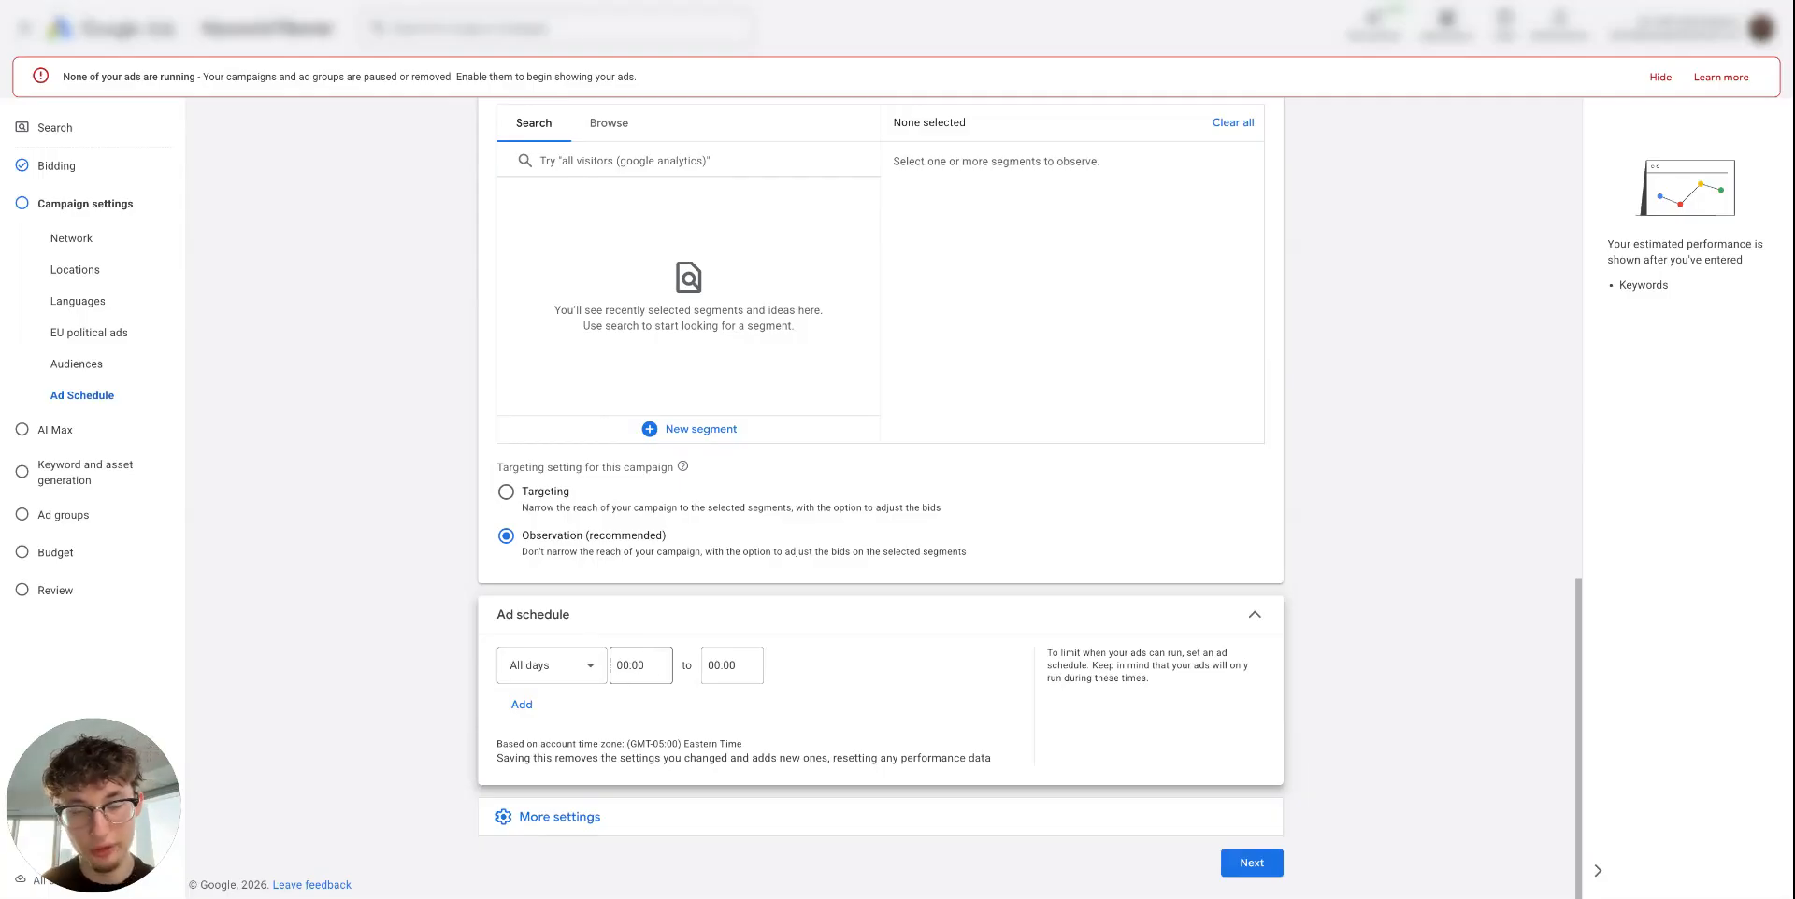
{"action": "left_click", "coordinate": [640, 664]}
{"action": "scroll", "coordinate": [641, 555], "scroll_direction": "down", "scroll_amount": 8}
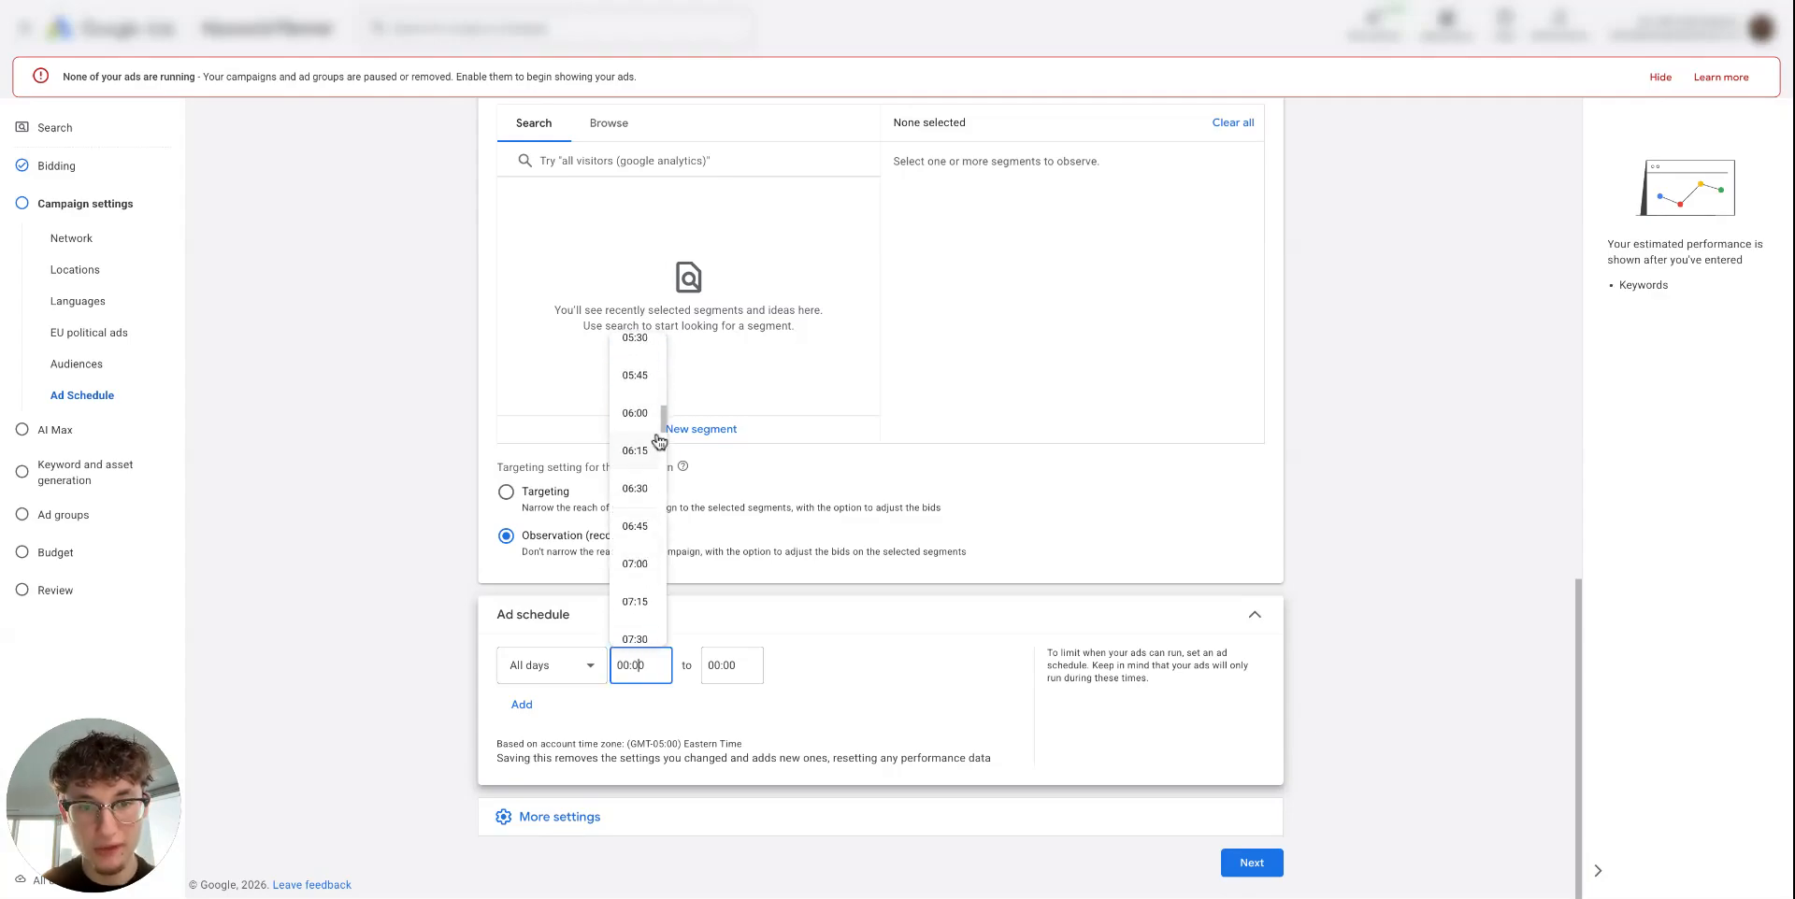
{"action": "scroll", "coordinate": [650, 479], "scroll_direction": "up", "scroll_amount": 1}
{"action": "scroll", "coordinate": [650, 480], "scroll_direction": "up", "scroll_amount": 3}
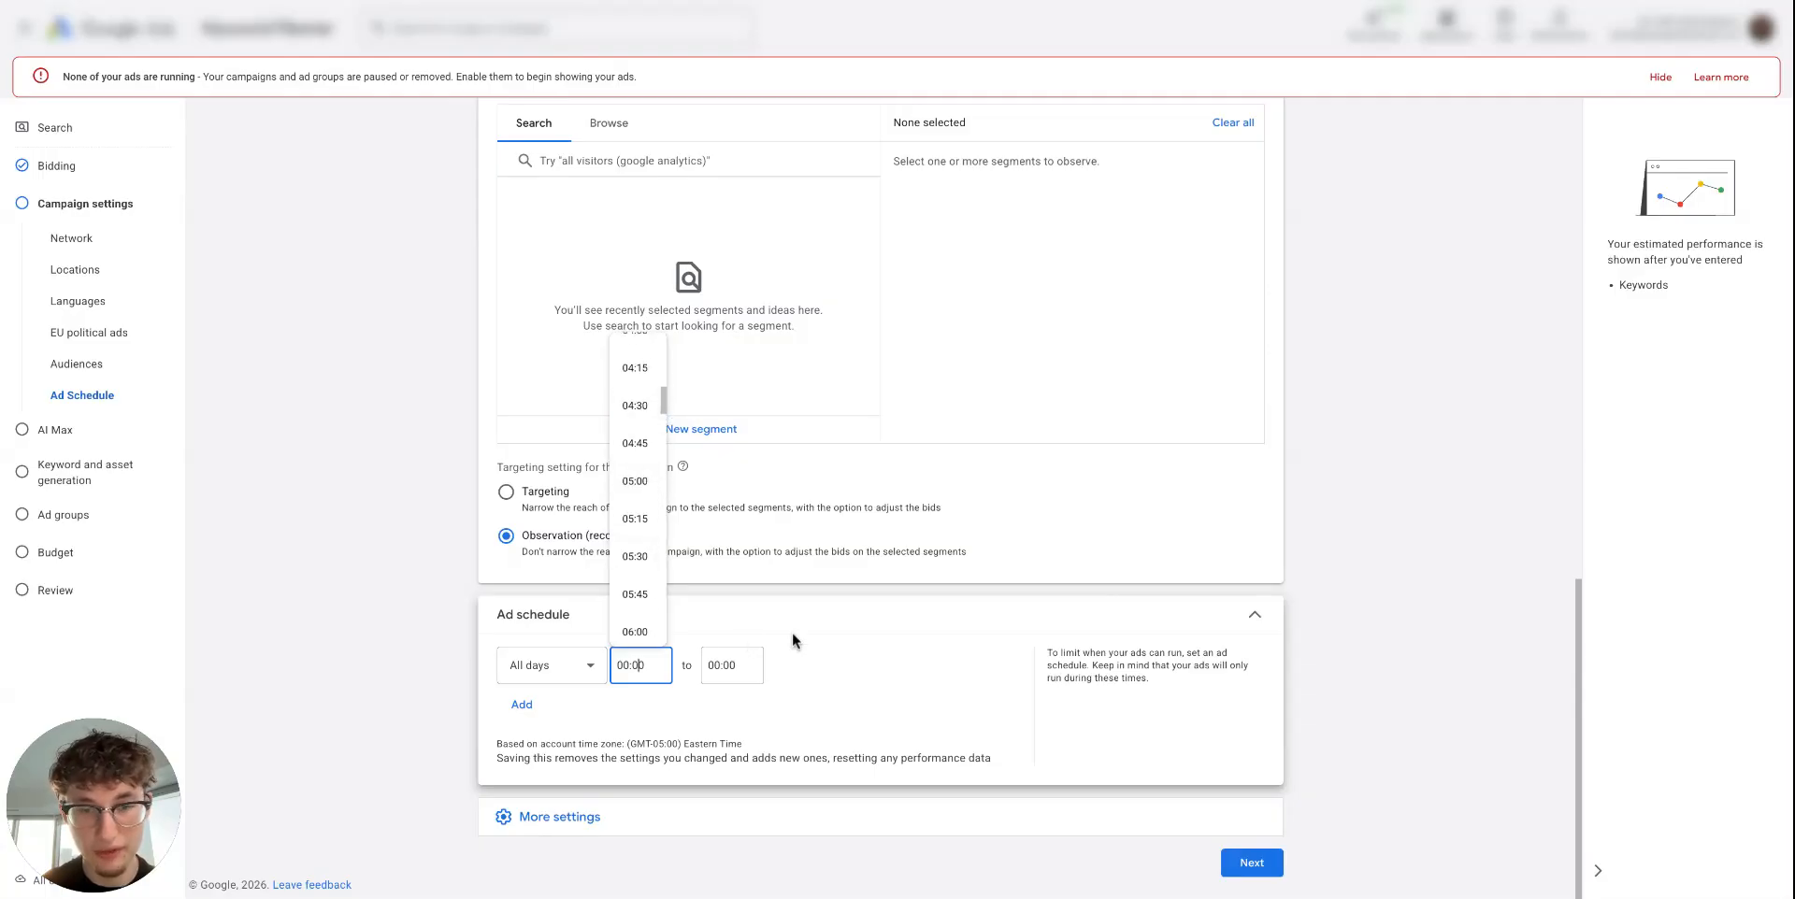
{"action": "left_click", "coordinate": [816, 652]}
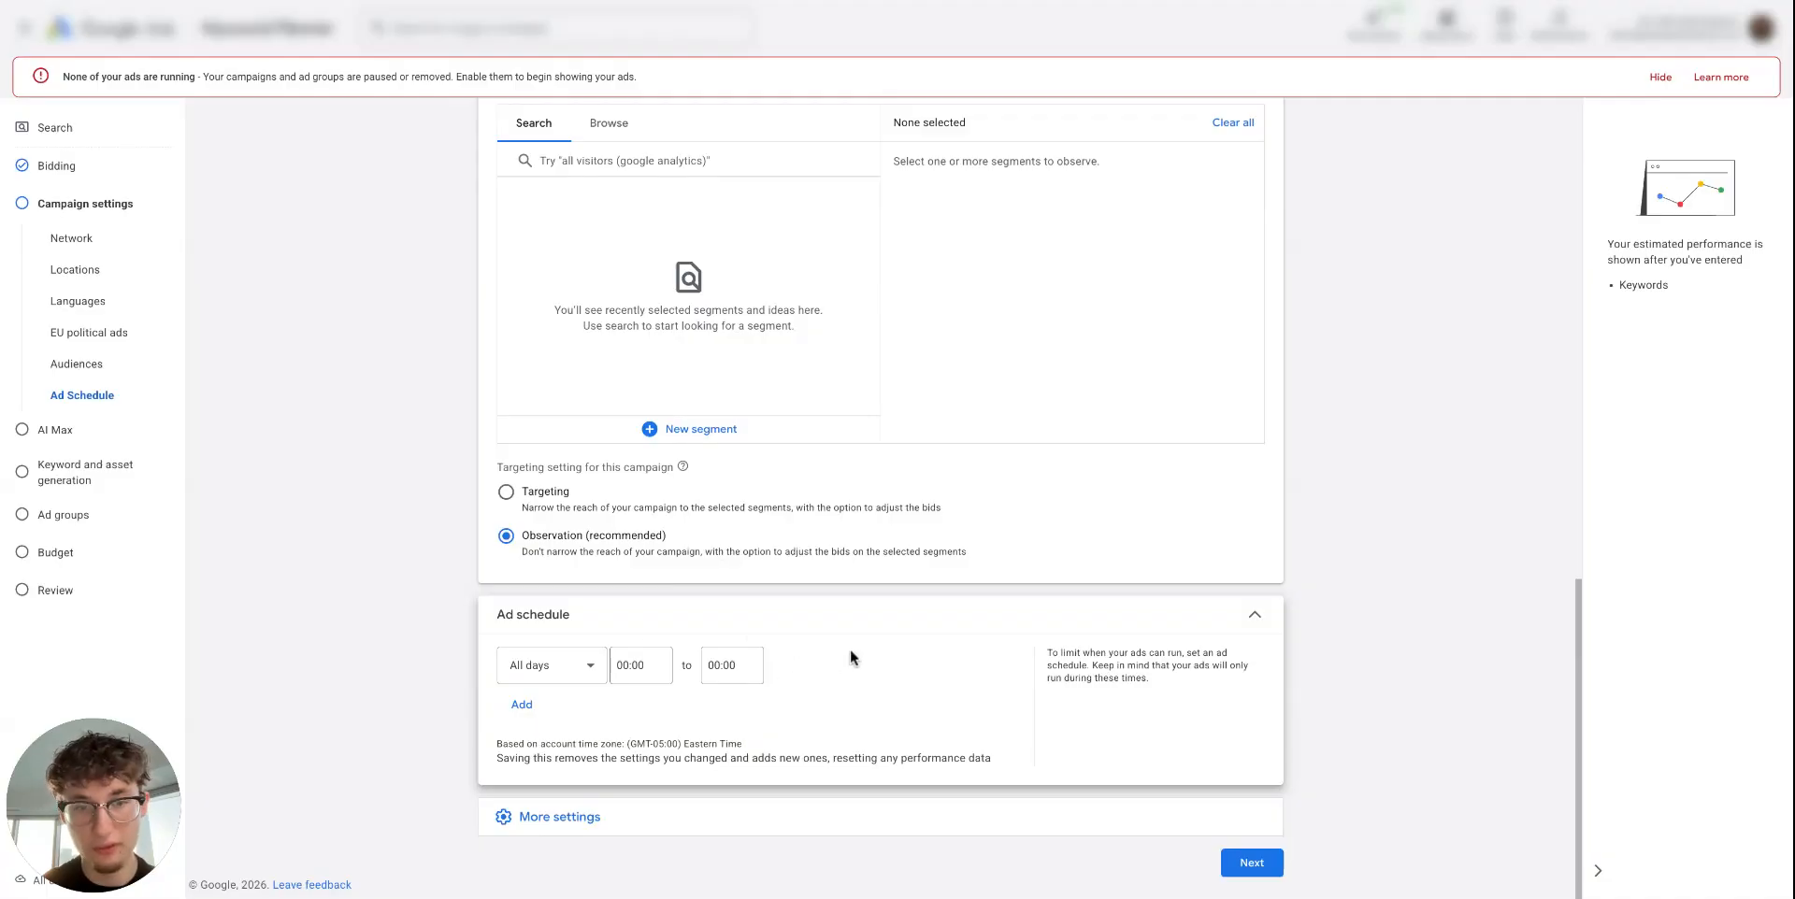
Step: Continue to the AI Max settings and examine the Text customization and Final URL expansion options, leaving AI Max turned off
{"action": "left_click", "coordinate": [913, 816]}
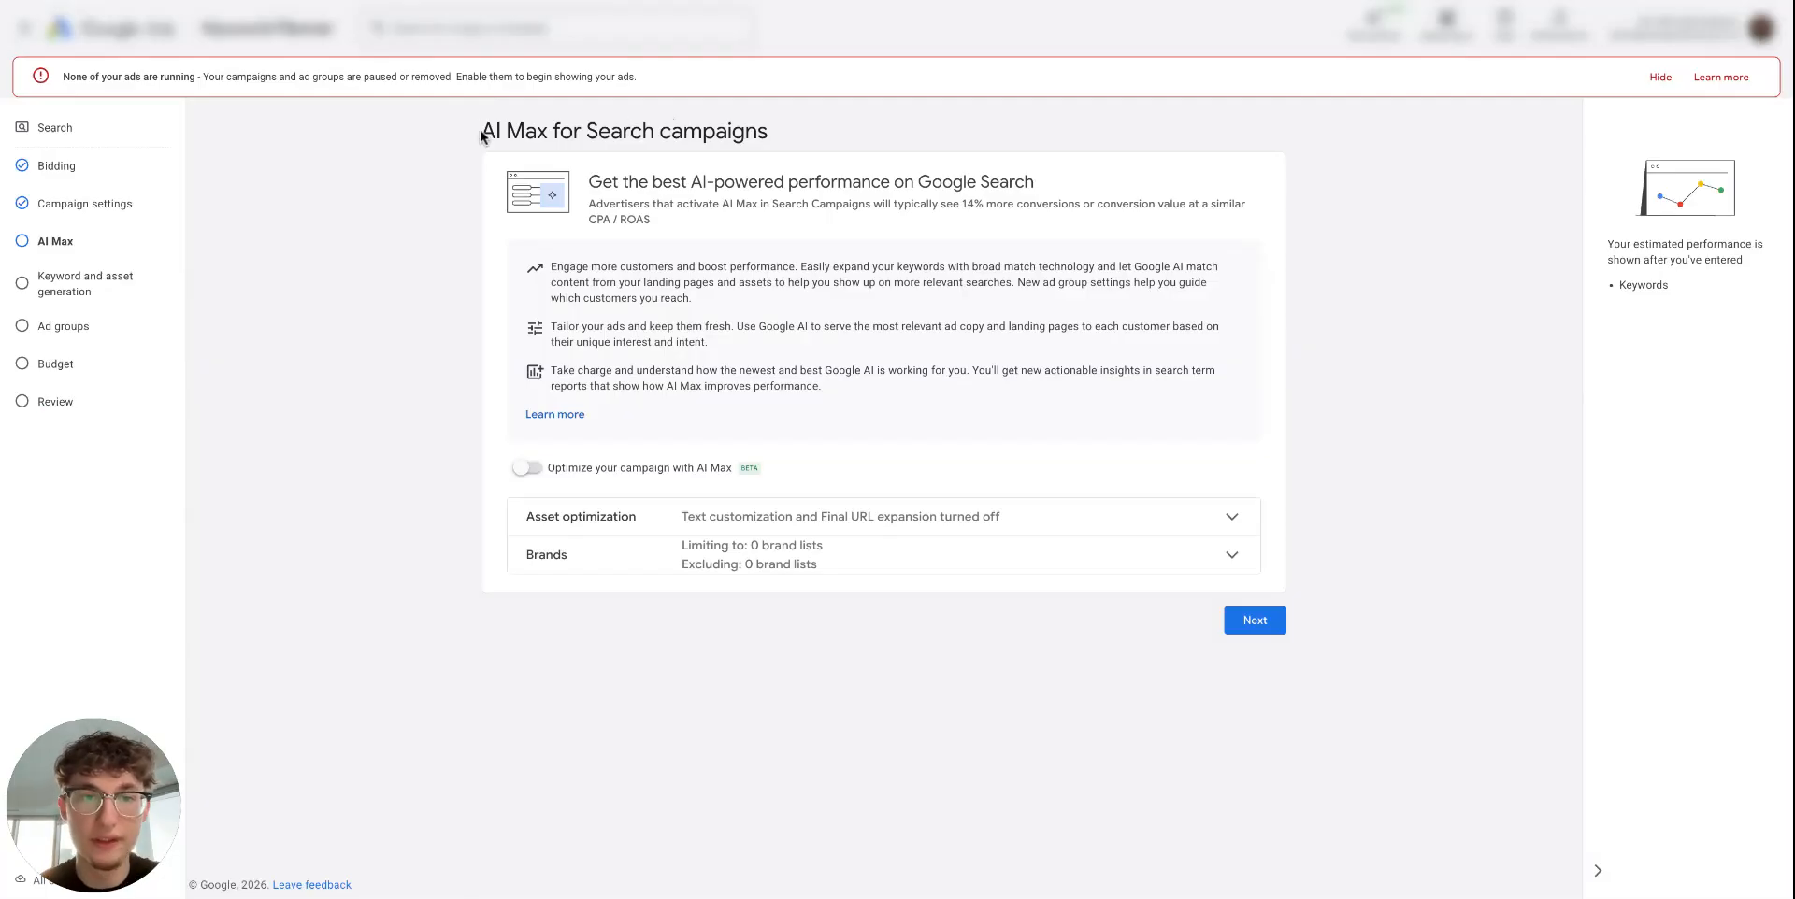
{"action": "left_click_drag", "start_coordinate": [479, 133], "coordinate": [826, 140]}
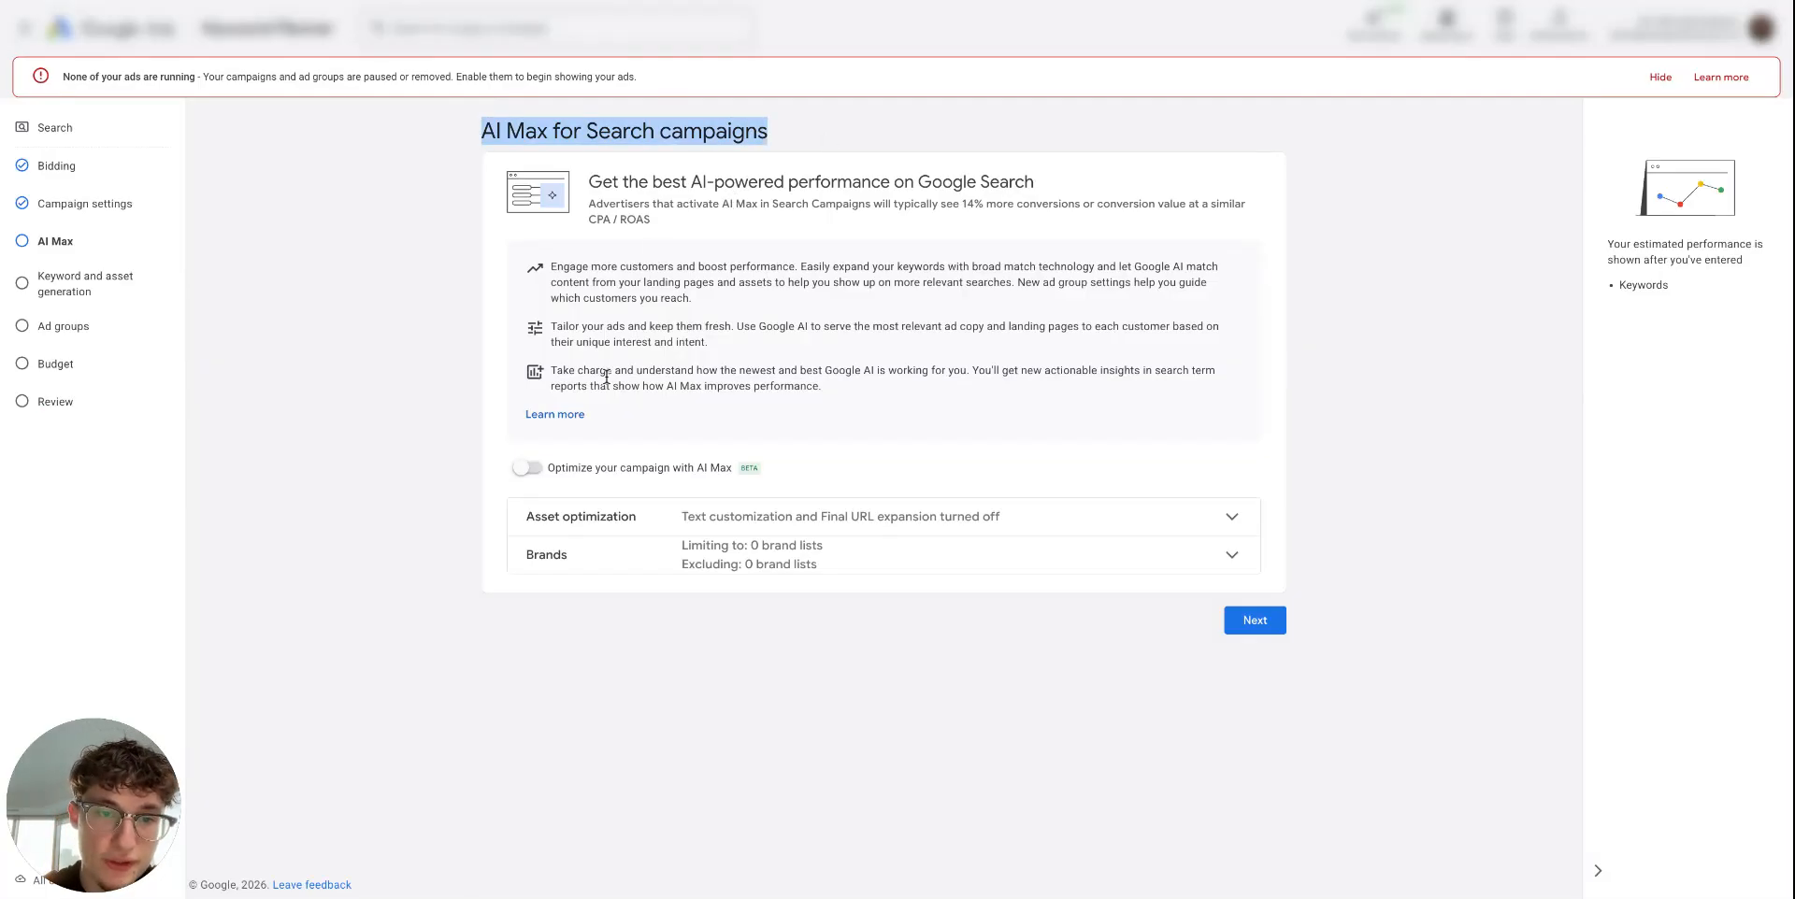
{"action": "left_click", "coordinate": [652, 360]}
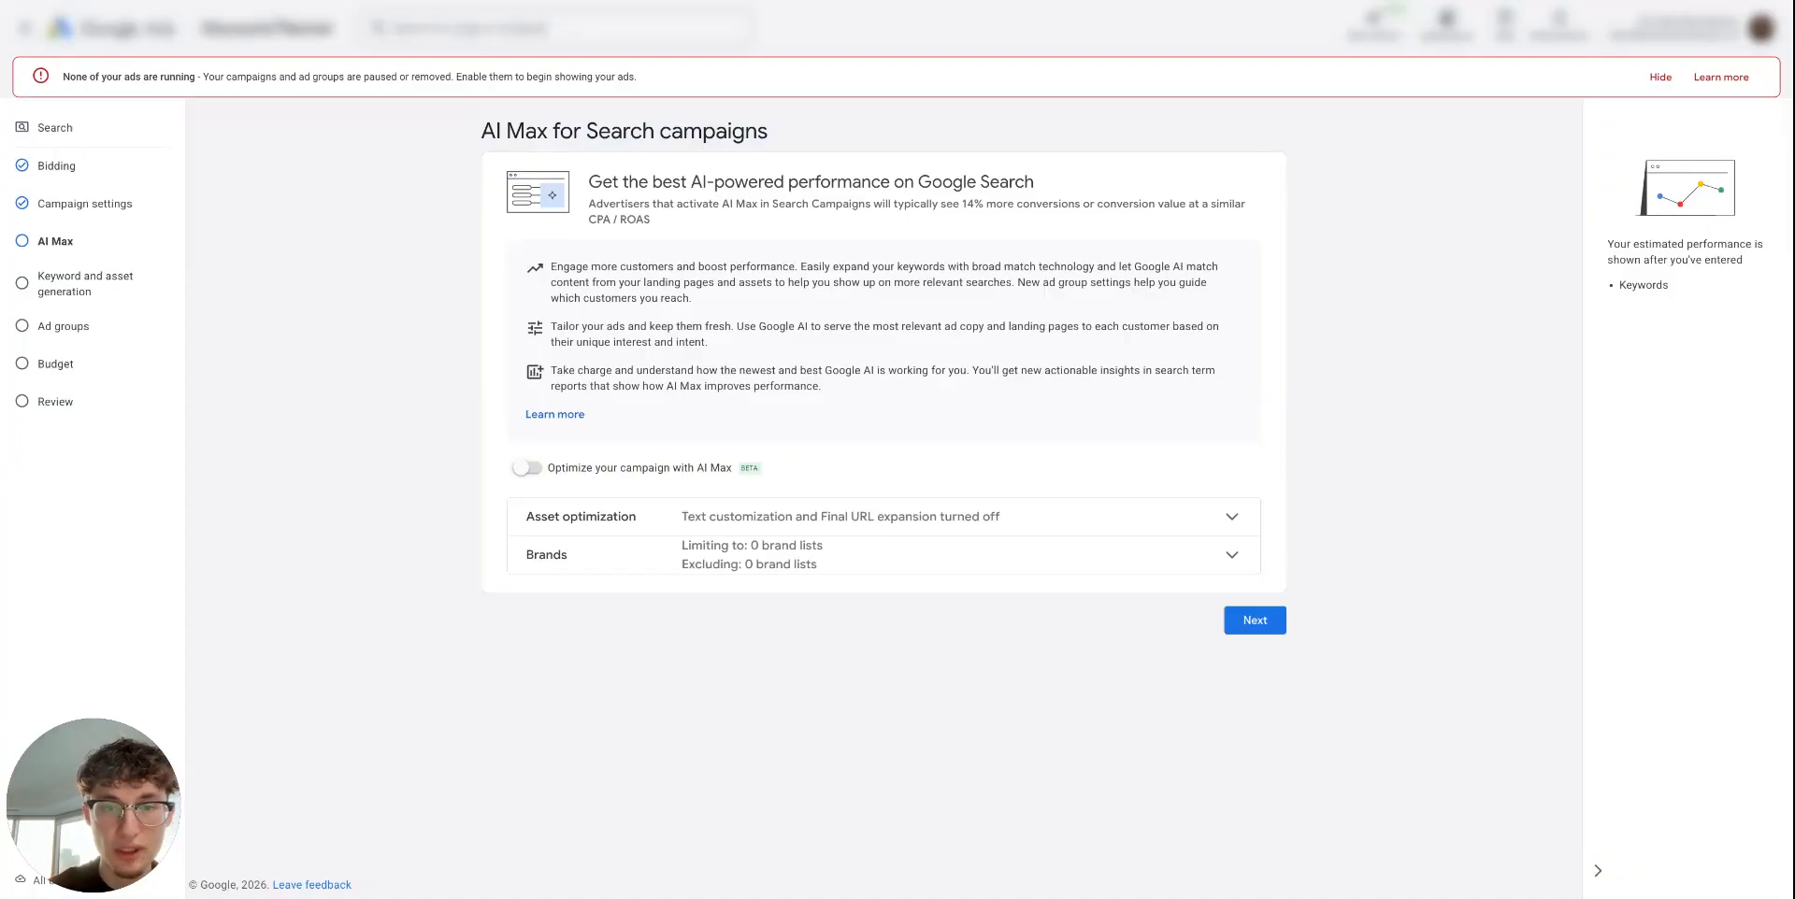
{"action": "left_click", "coordinate": [817, 521]}
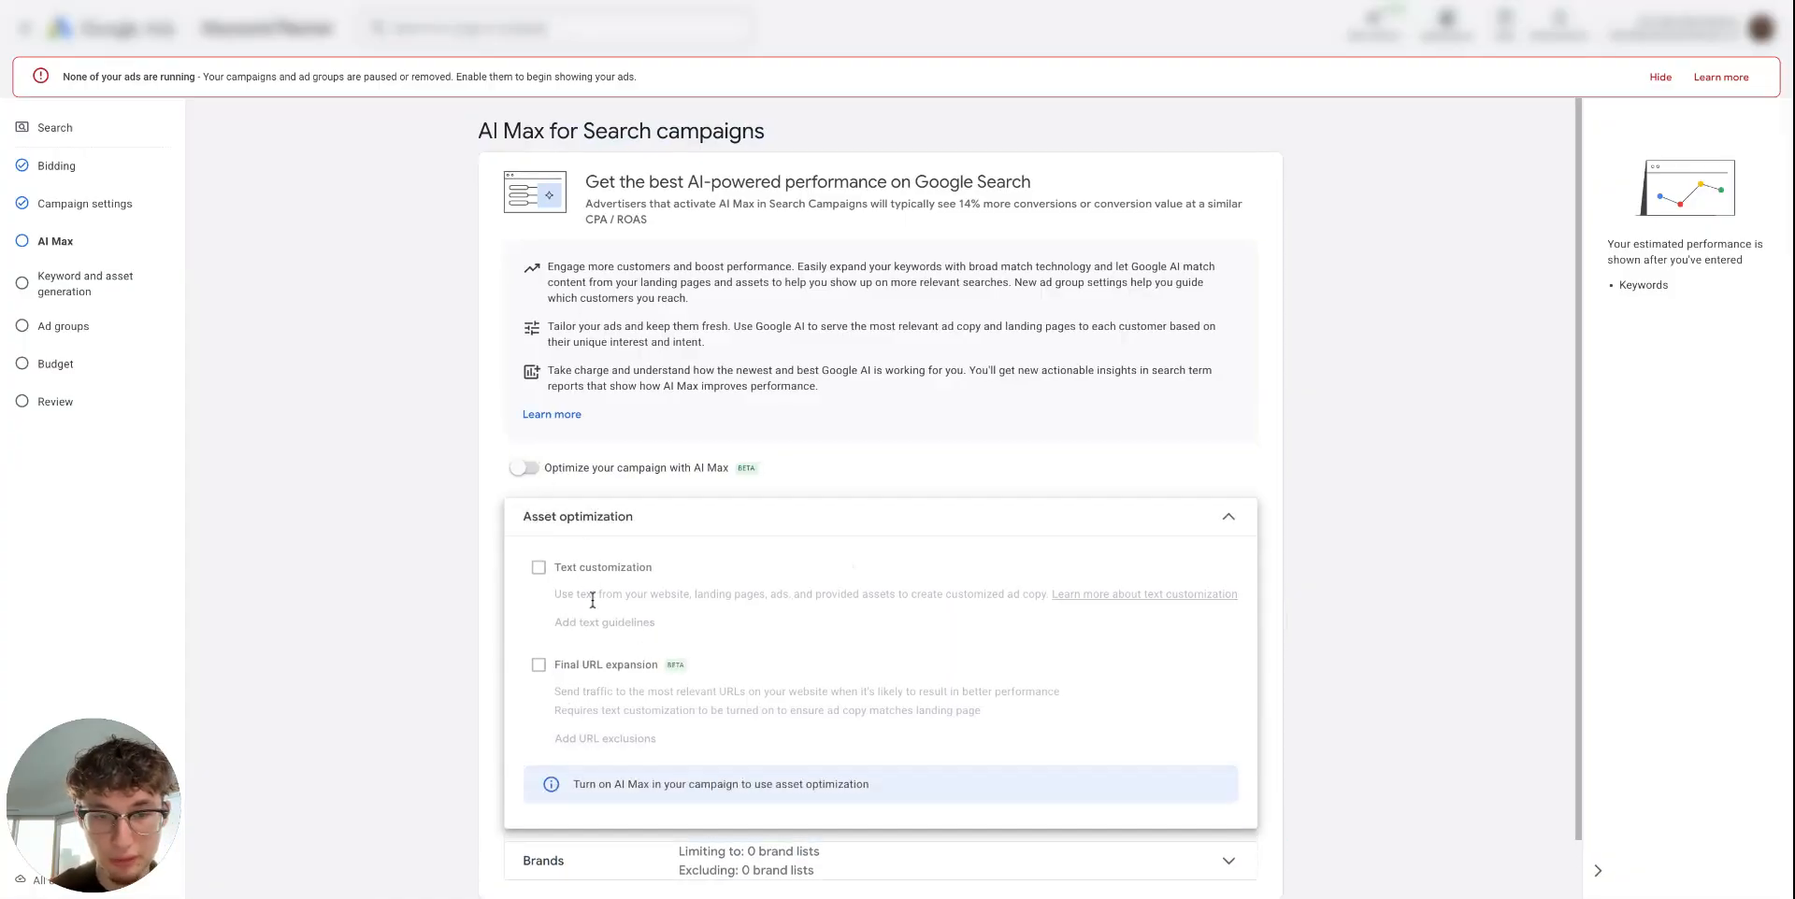
{"action": "left_click", "coordinate": [814, 529]}
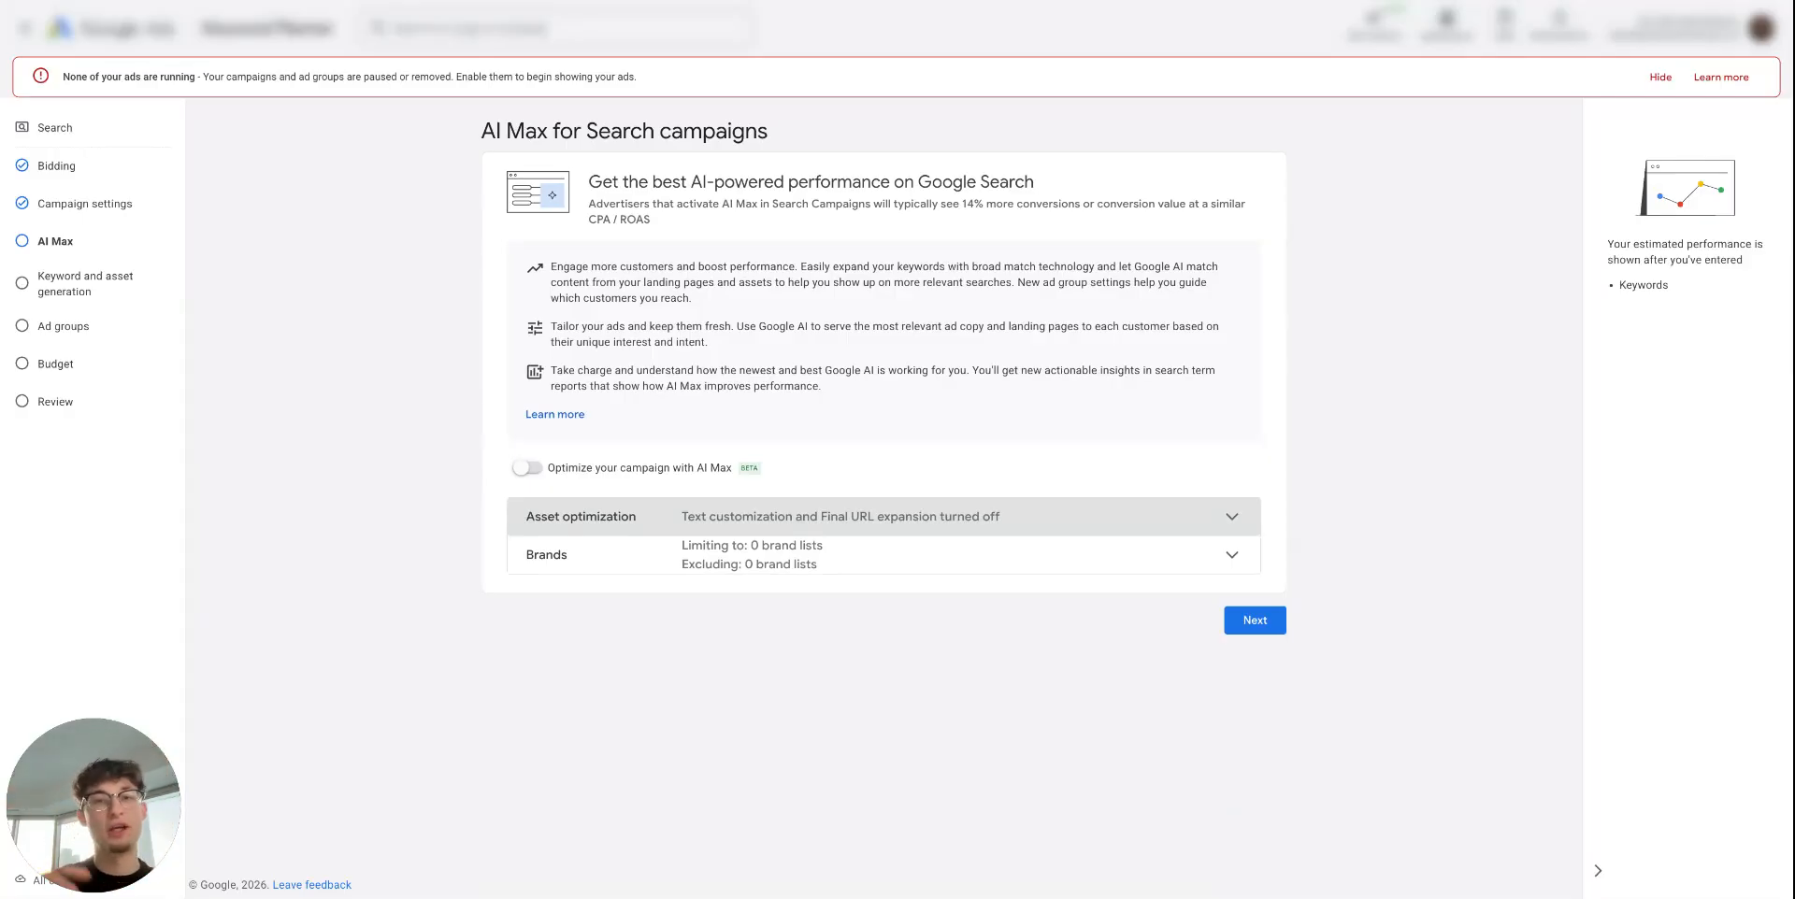
{"action": "left_click", "coordinate": [793, 521]}
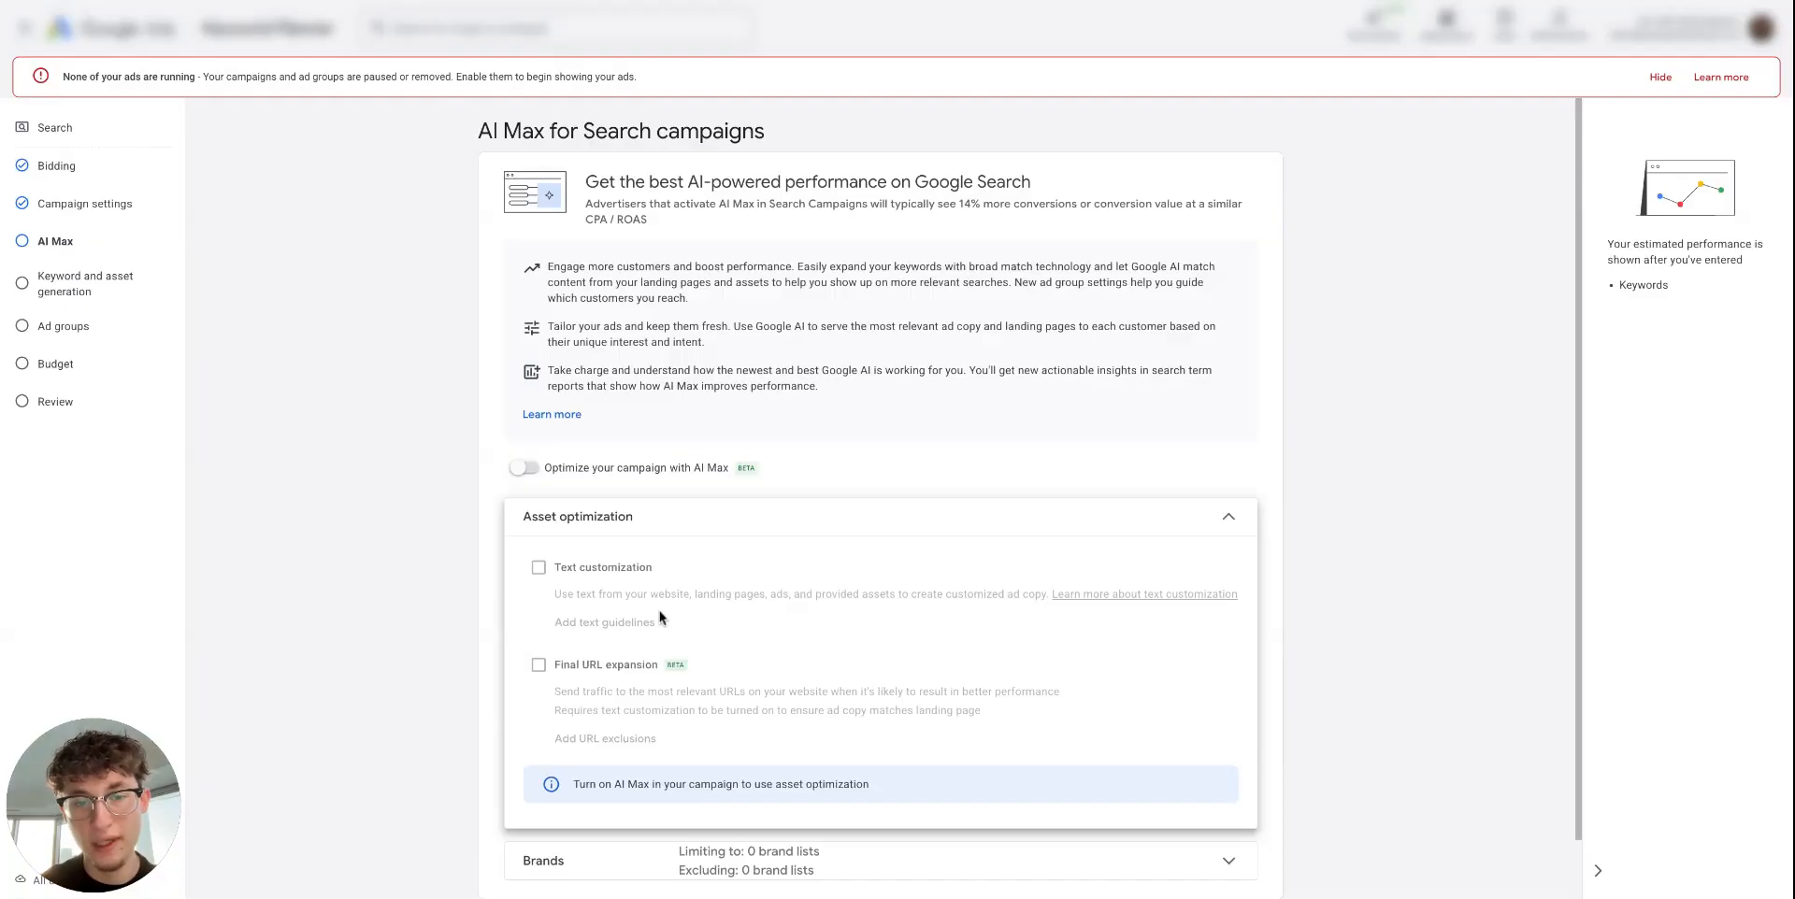
{"action": "scroll", "coordinate": [628, 581], "scroll_direction": "down", "scroll_amount": 1}
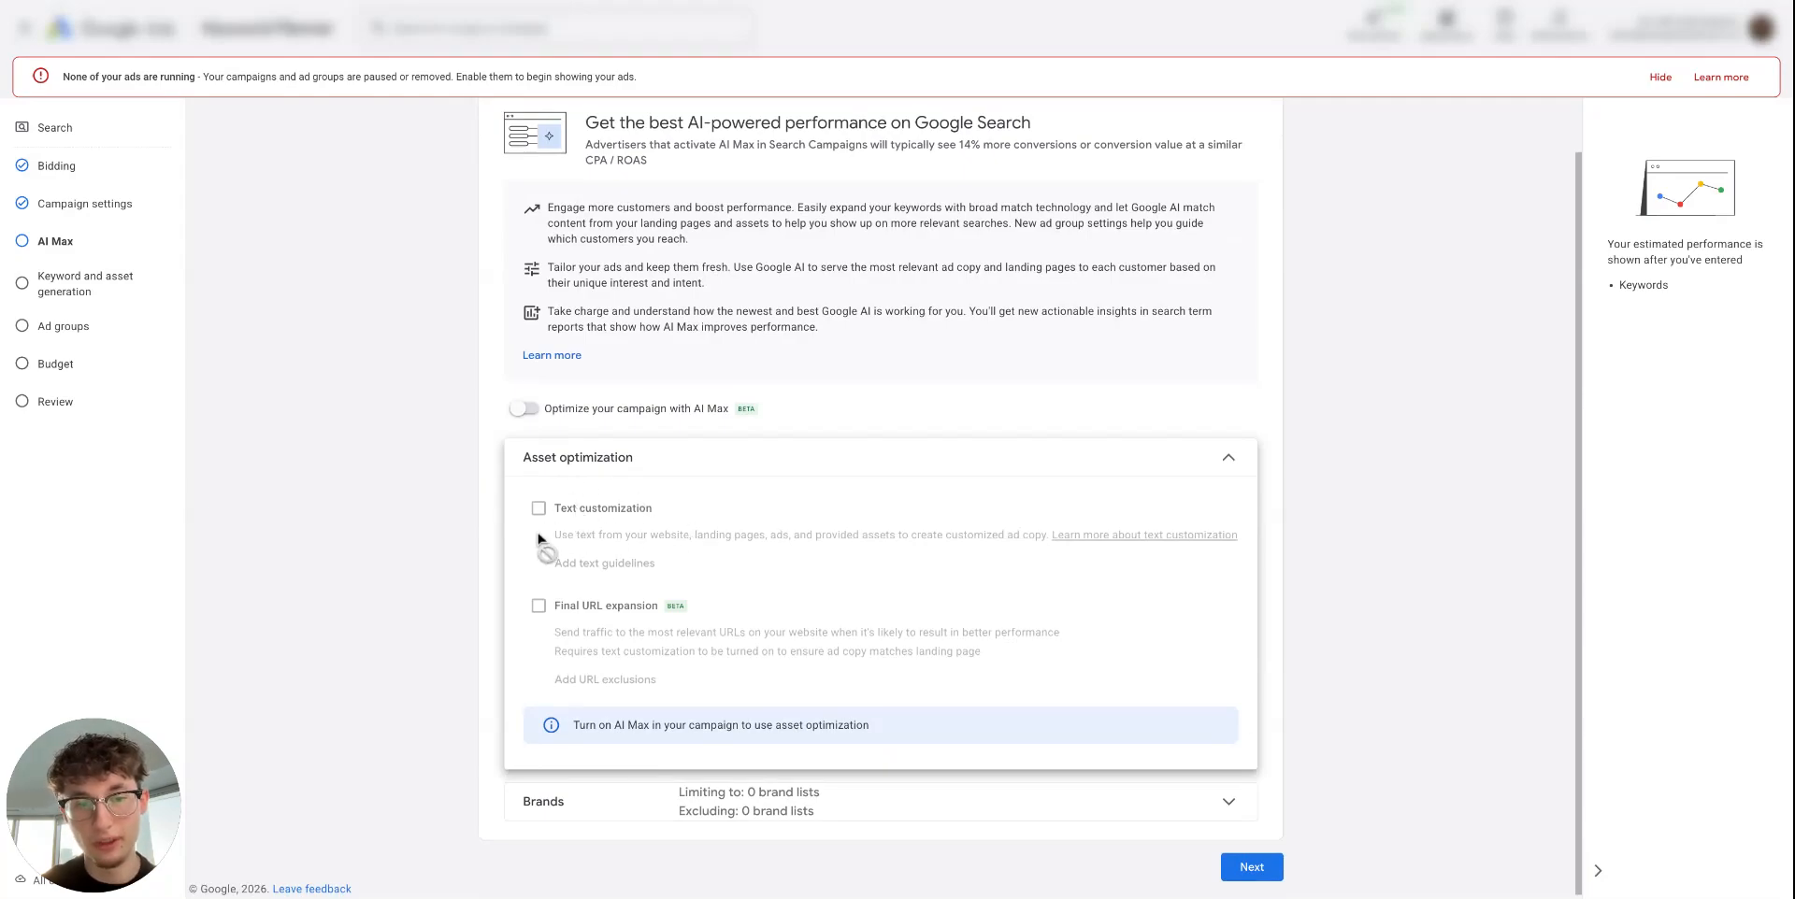
{"action": "scroll", "coordinate": [860, 559], "scroll_direction": "down", "scroll_amount": 1}
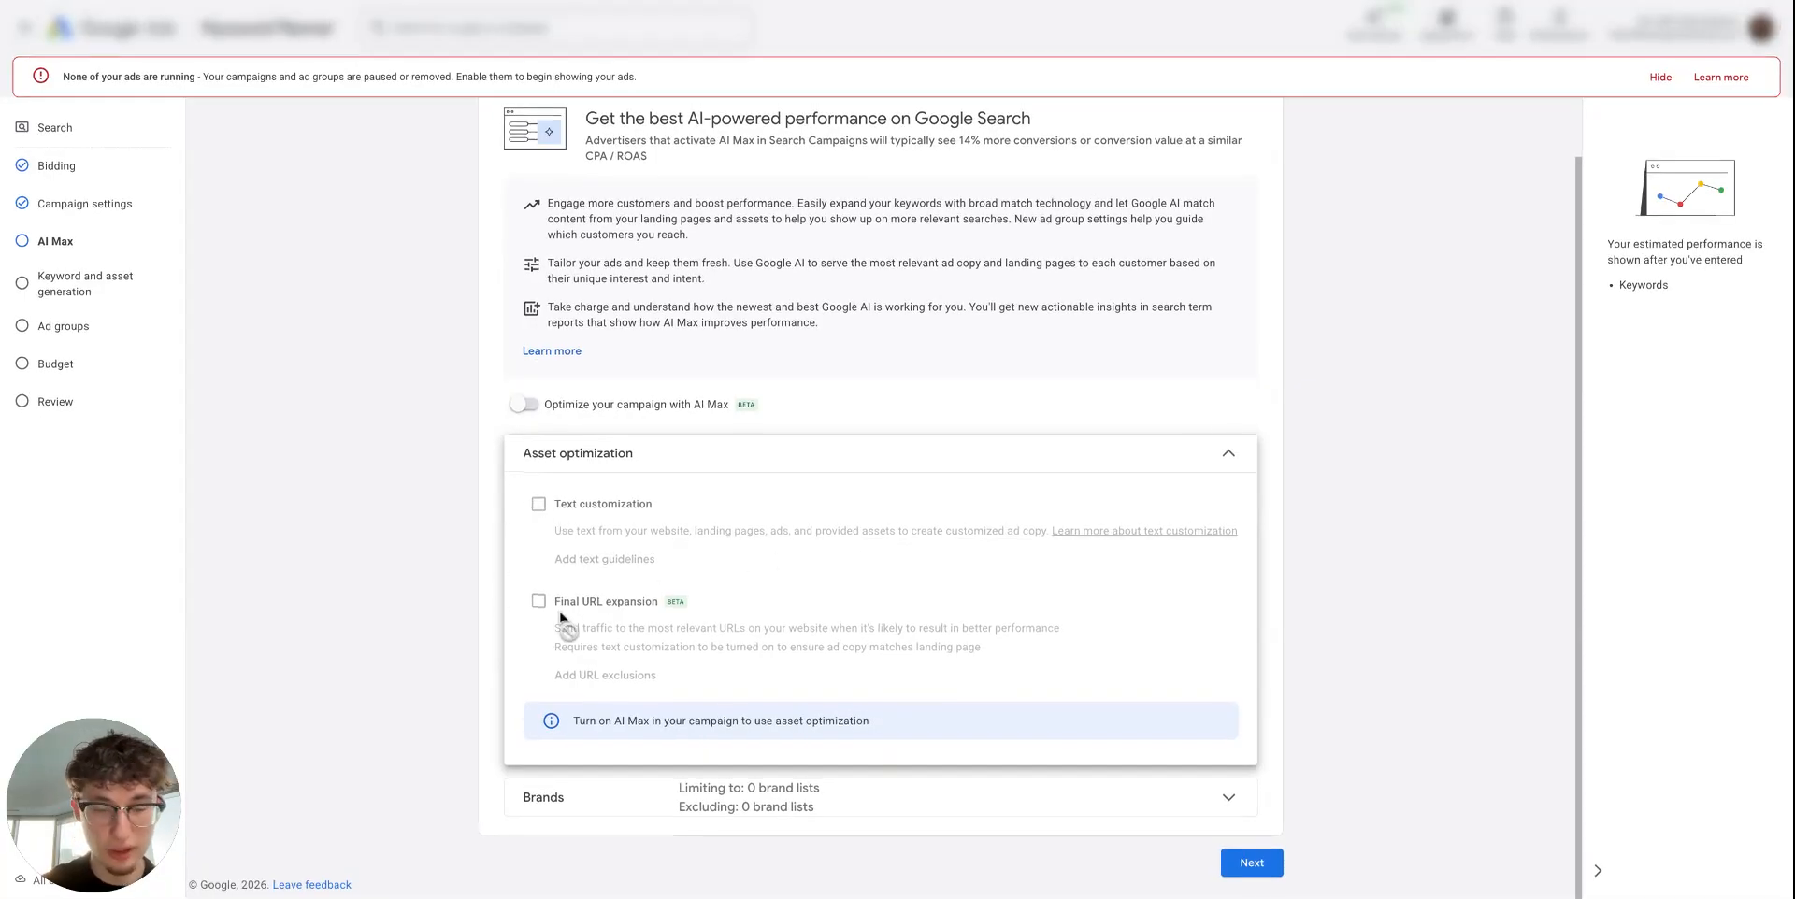
{"action": "left_click", "coordinate": [705, 465]}
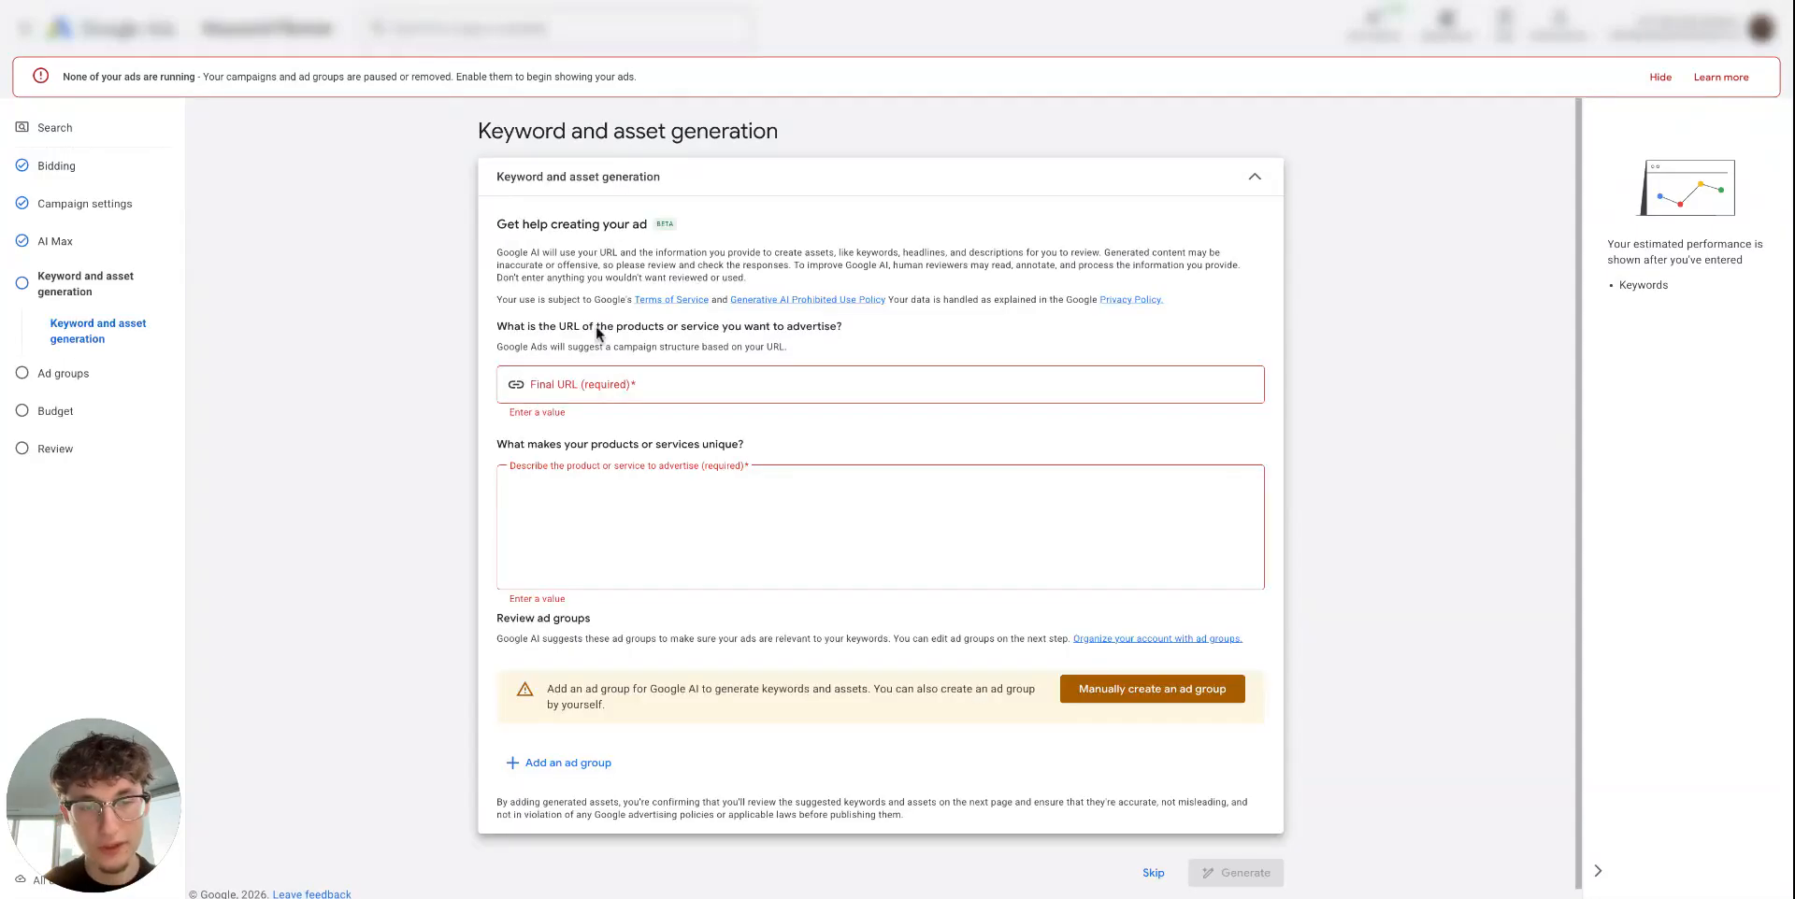
Step: Skip the AI keyword and asset generation, leaving its Final URL and product description empty
{"action": "left_click_drag", "start_coordinate": [504, 129], "coordinate": [809, 128]}
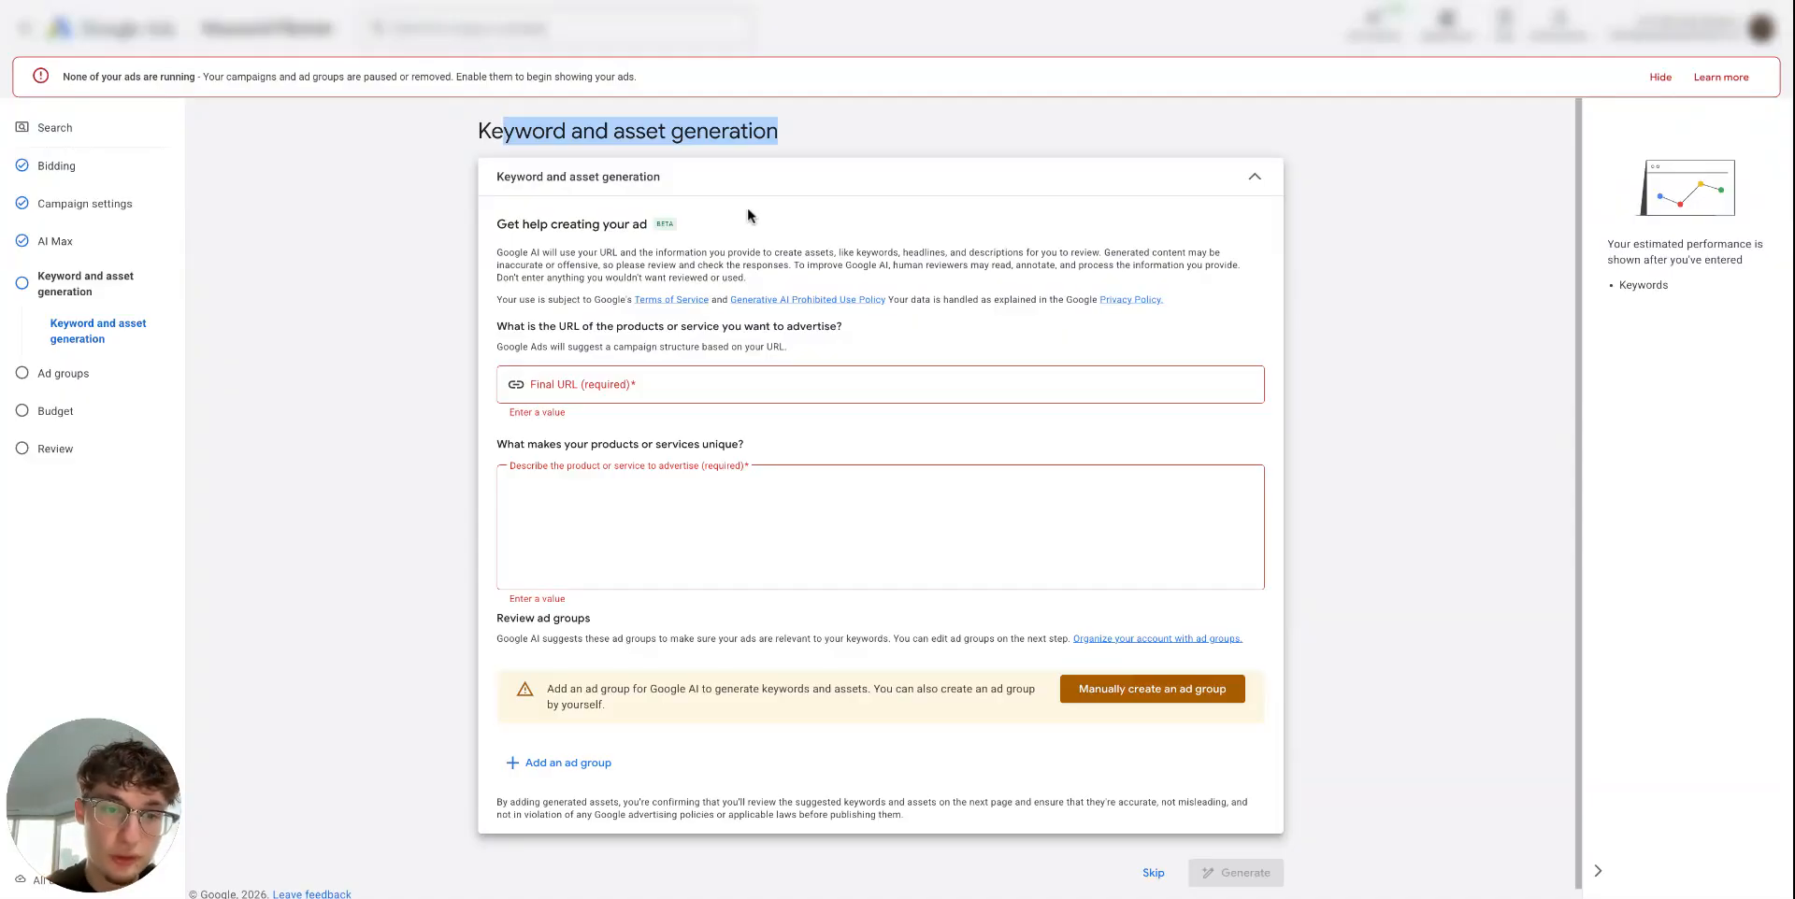
{"action": "left_click", "coordinate": [621, 392]}
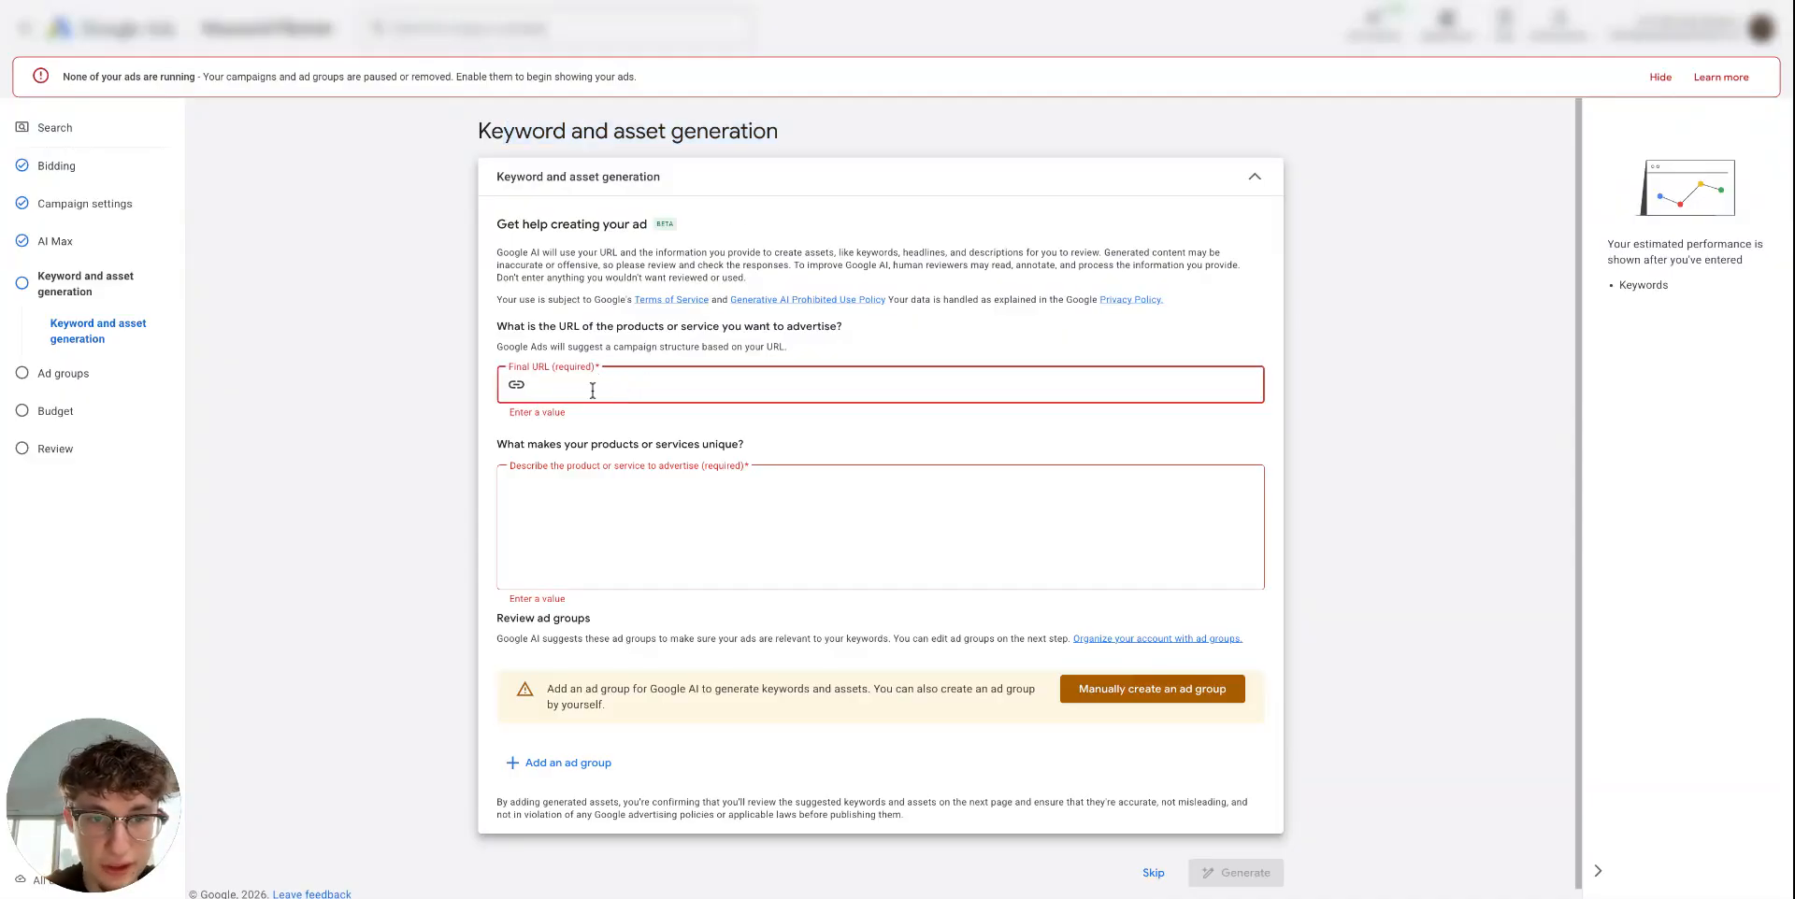
{"action": "left_click", "coordinate": [601, 489]}
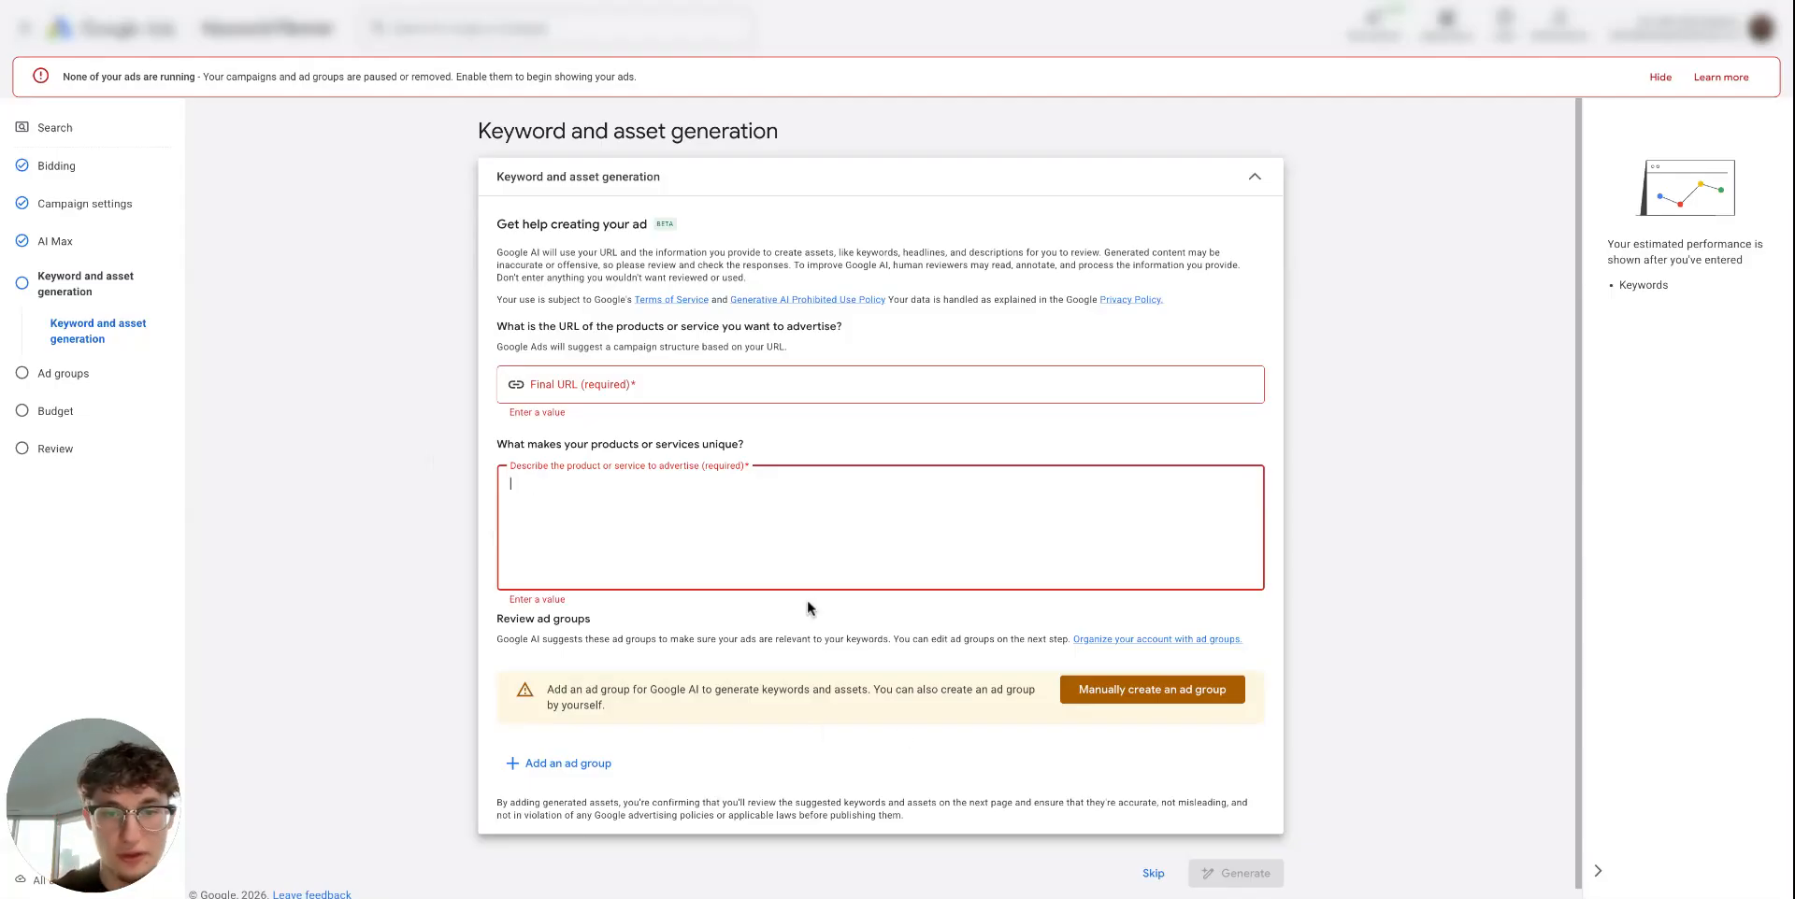
{"action": "left_click", "coordinate": [1151, 870]}
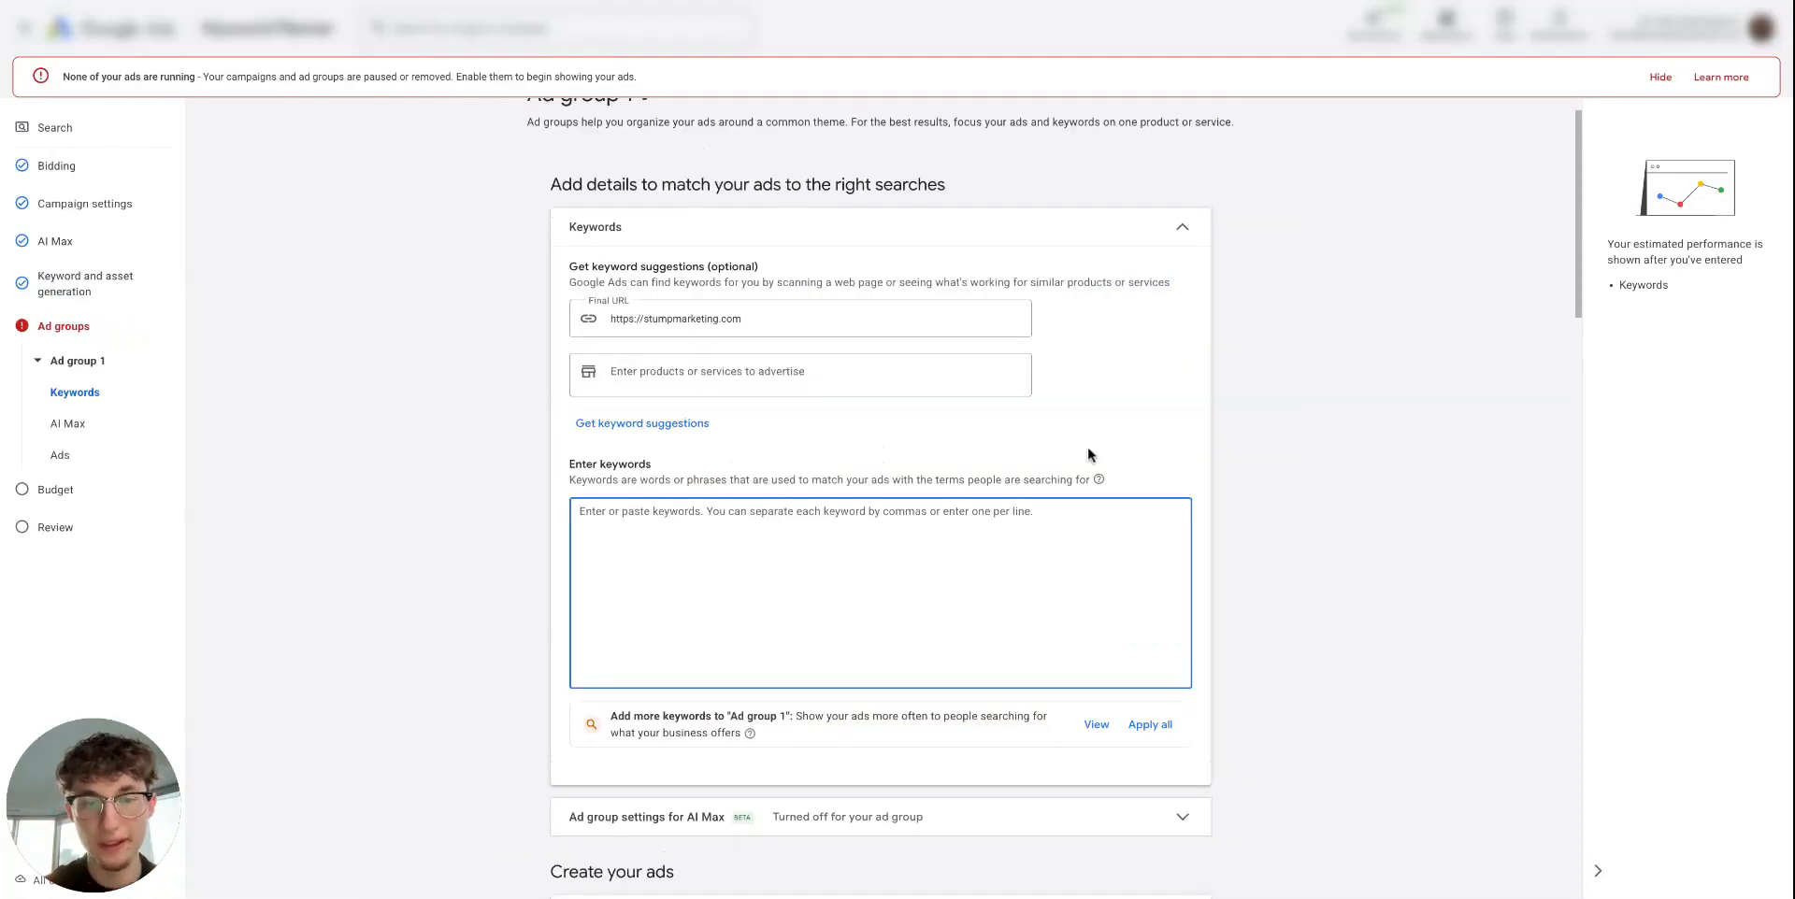
Step: Examine Ad group 1's keyword entry section and the ad's final URL, display path, headline and description fields
{"action": "scroll", "coordinate": [698, 508], "scroll_direction": "down", "scroll_amount": 1}
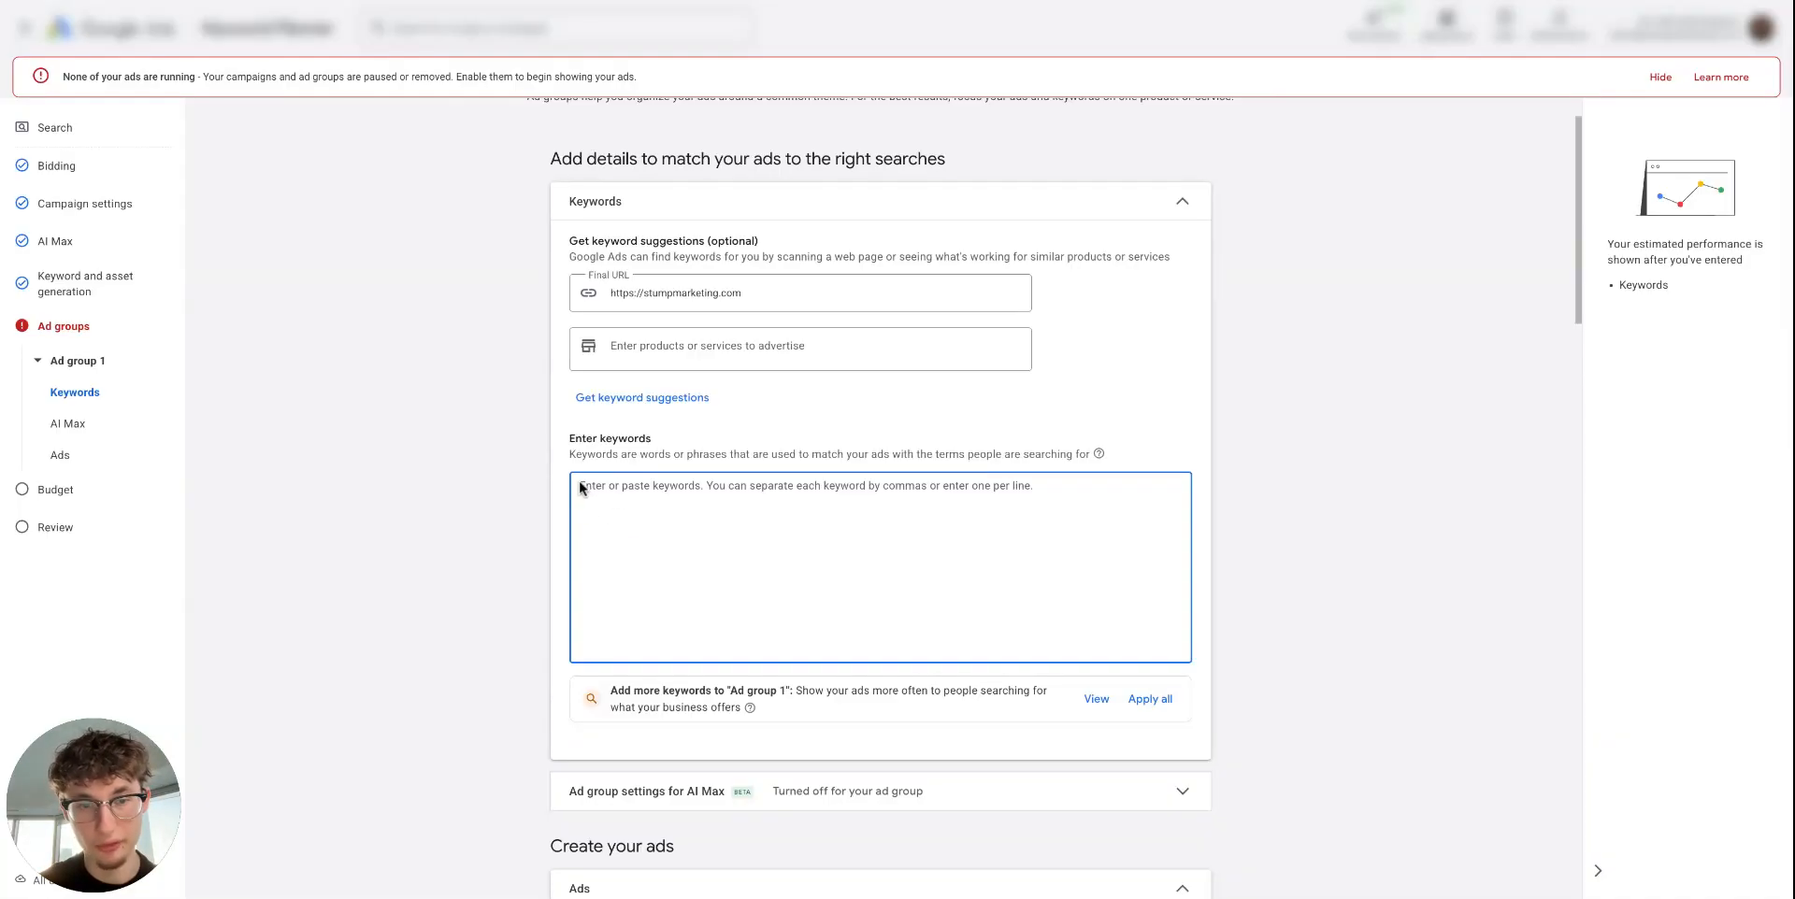
{"action": "scroll", "coordinate": [659, 559], "scroll_direction": "down", "scroll_amount": 1}
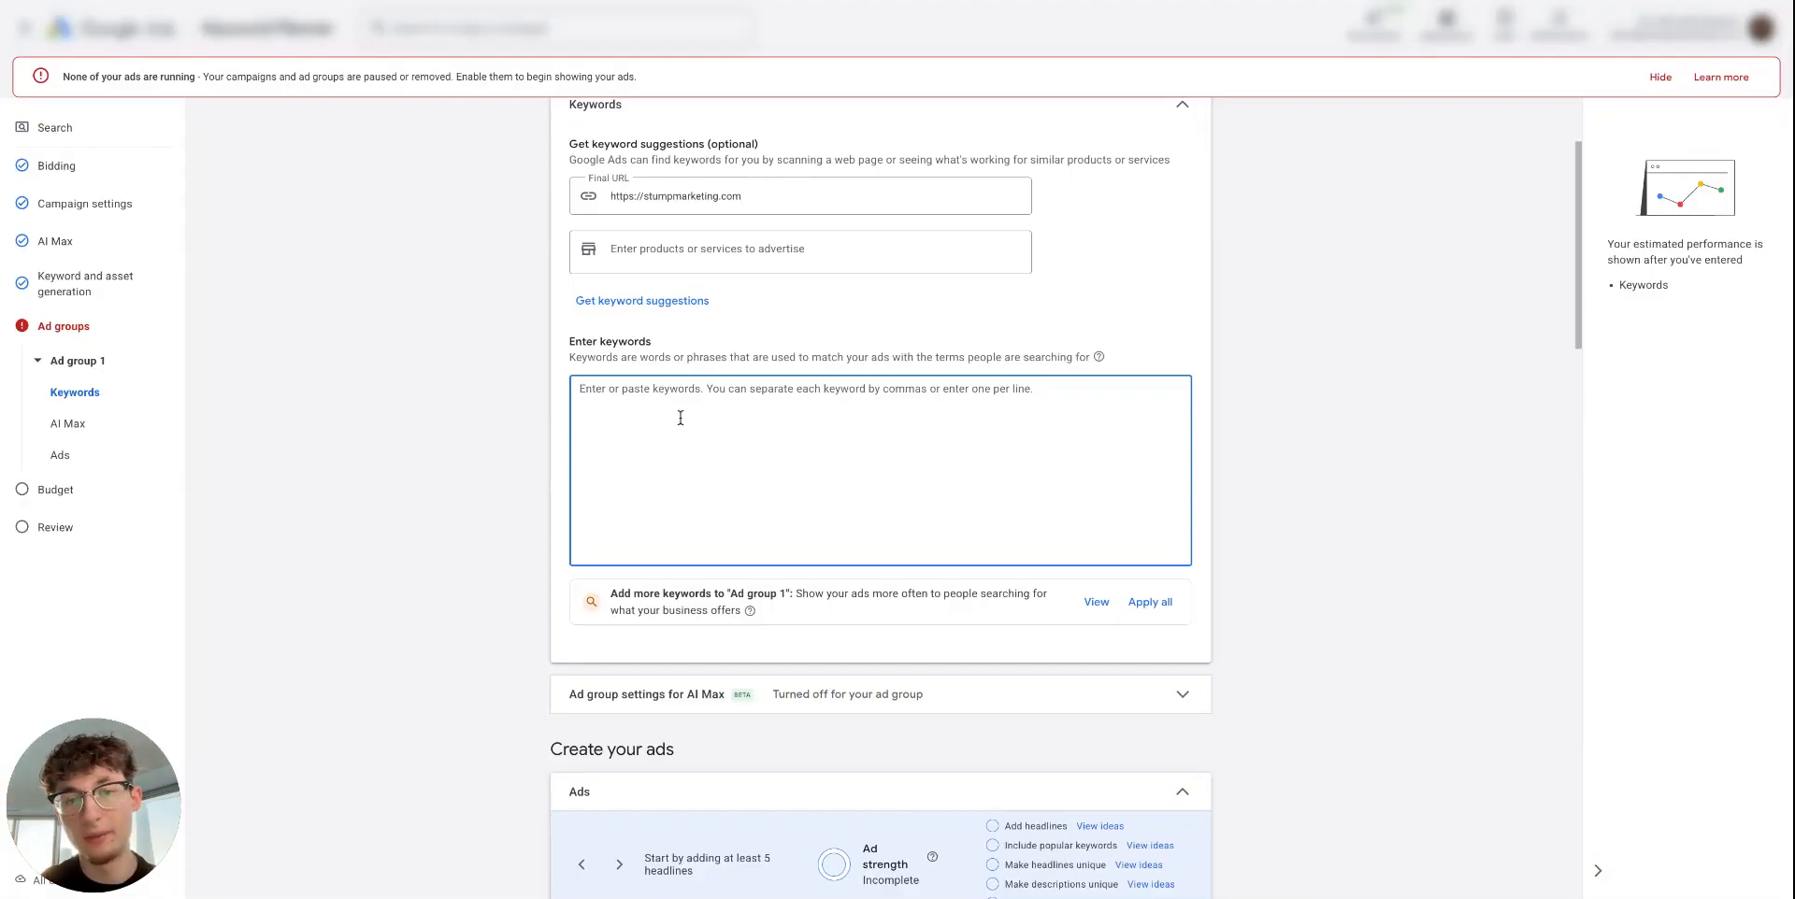
{"action": "scroll", "coordinate": [671, 402], "scroll_direction": "down", "scroll_amount": 7}
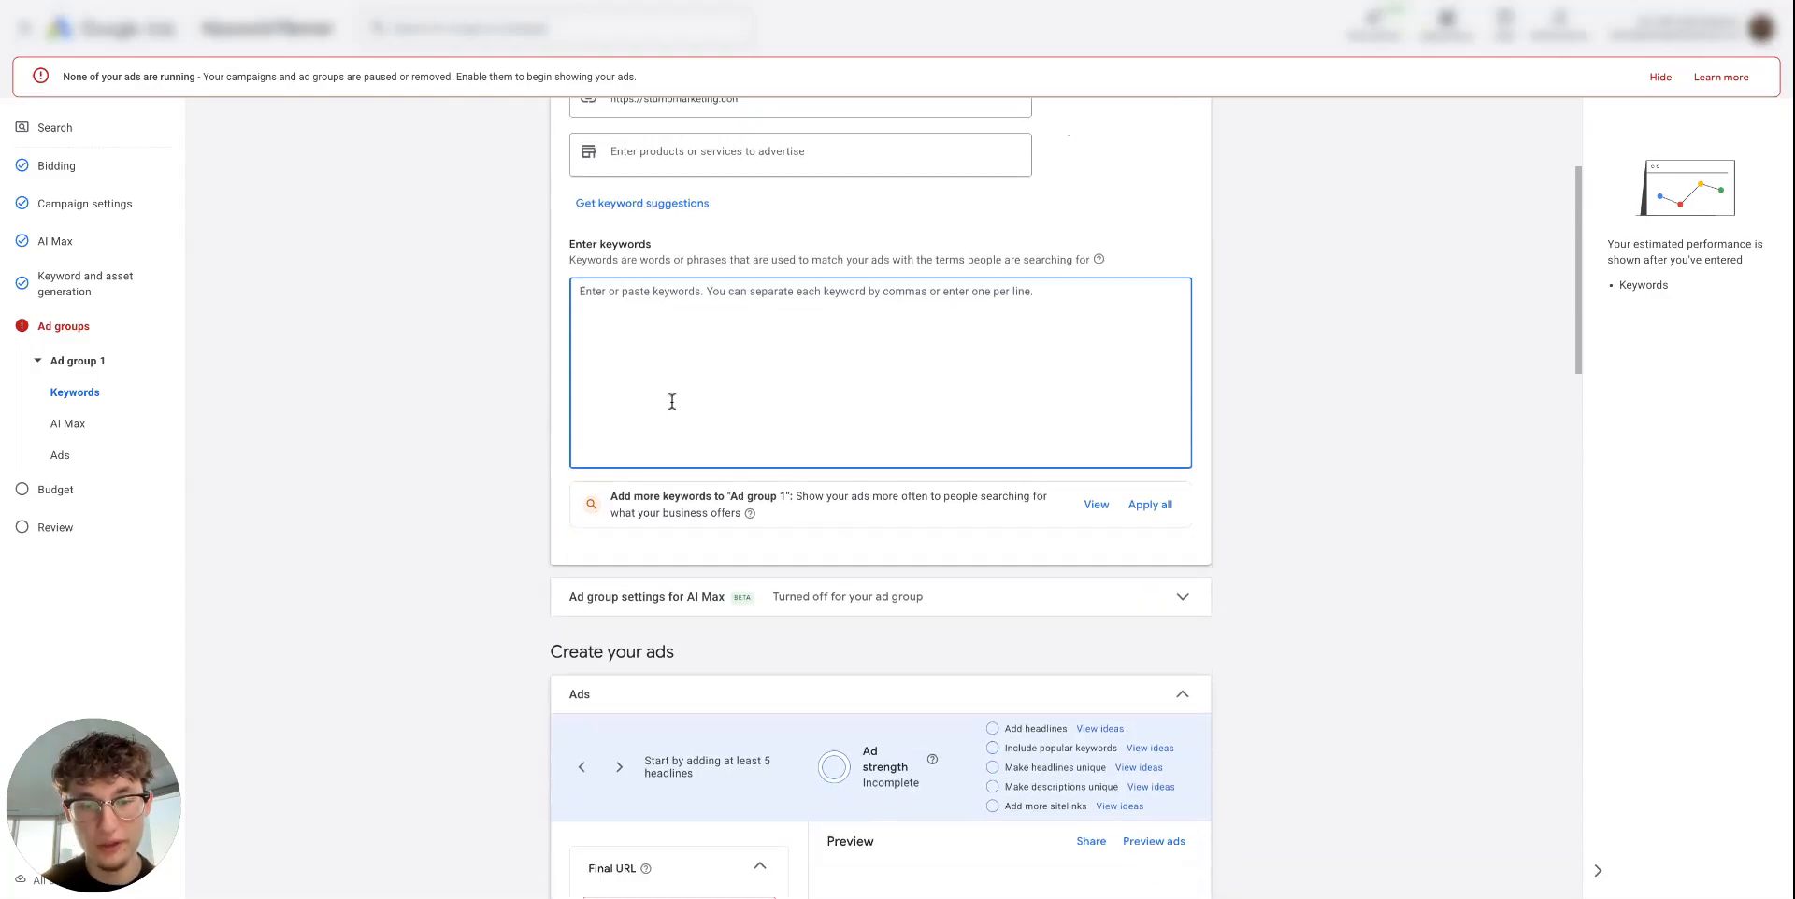
{"action": "scroll", "coordinate": [574, 425], "scroll_direction": "down", "scroll_amount": 1}
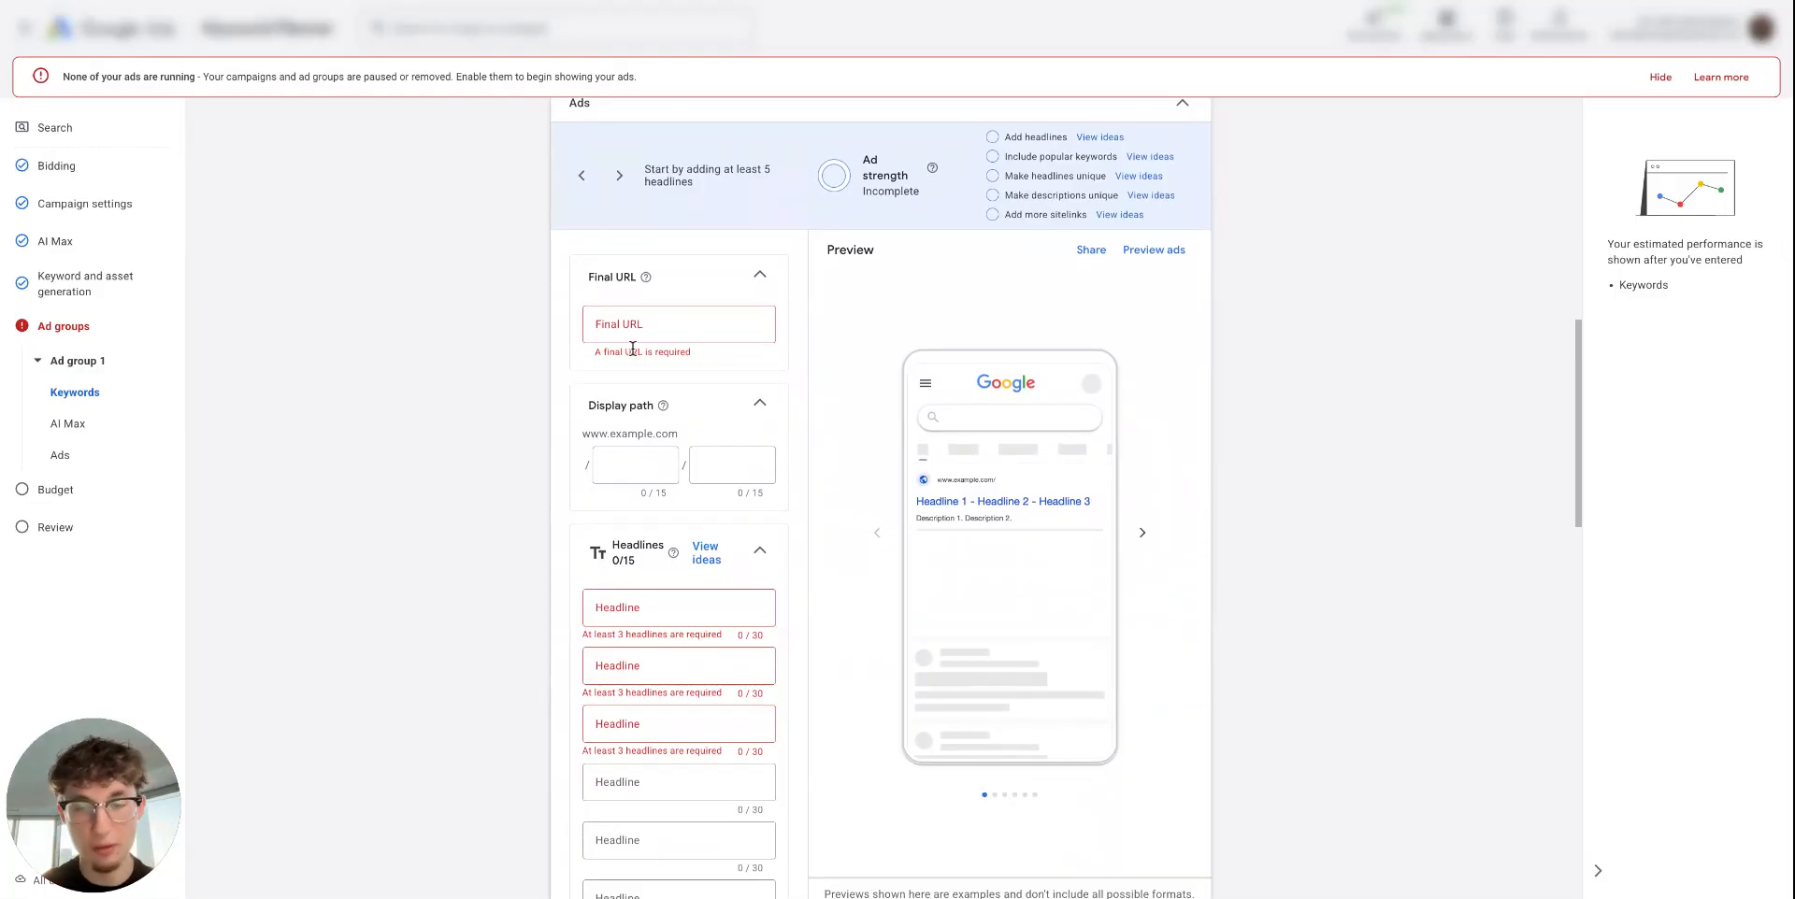
{"action": "scroll", "coordinate": [754, 539], "scroll_direction": "down", "scroll_amount": 1}
{"action": "scroll", "coordinate": [785, 790], "scroll_direction": "down", "scroll_amount": 1}
{"action": "scroll", "coordinate": [821, 767], "scroll_direction": "down", "scroll_amount": 3}
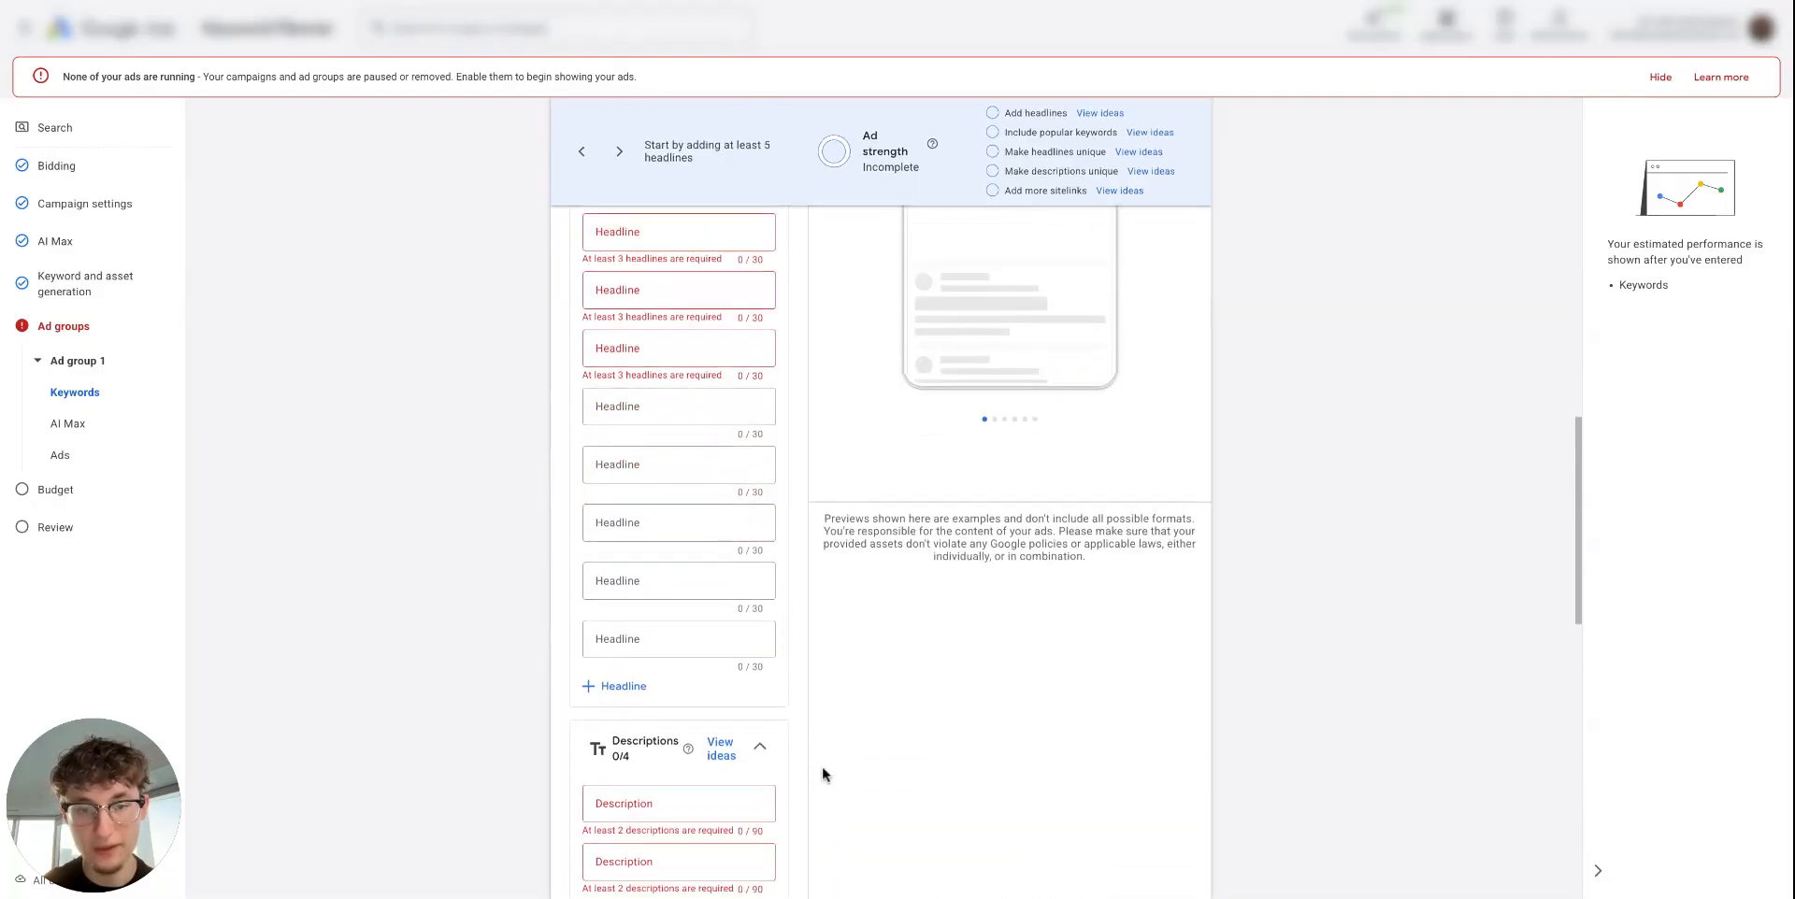
{"action": "scroll", "coordinate": [884, 316], "scroll_direction": "up", "scroll_amount": 6}
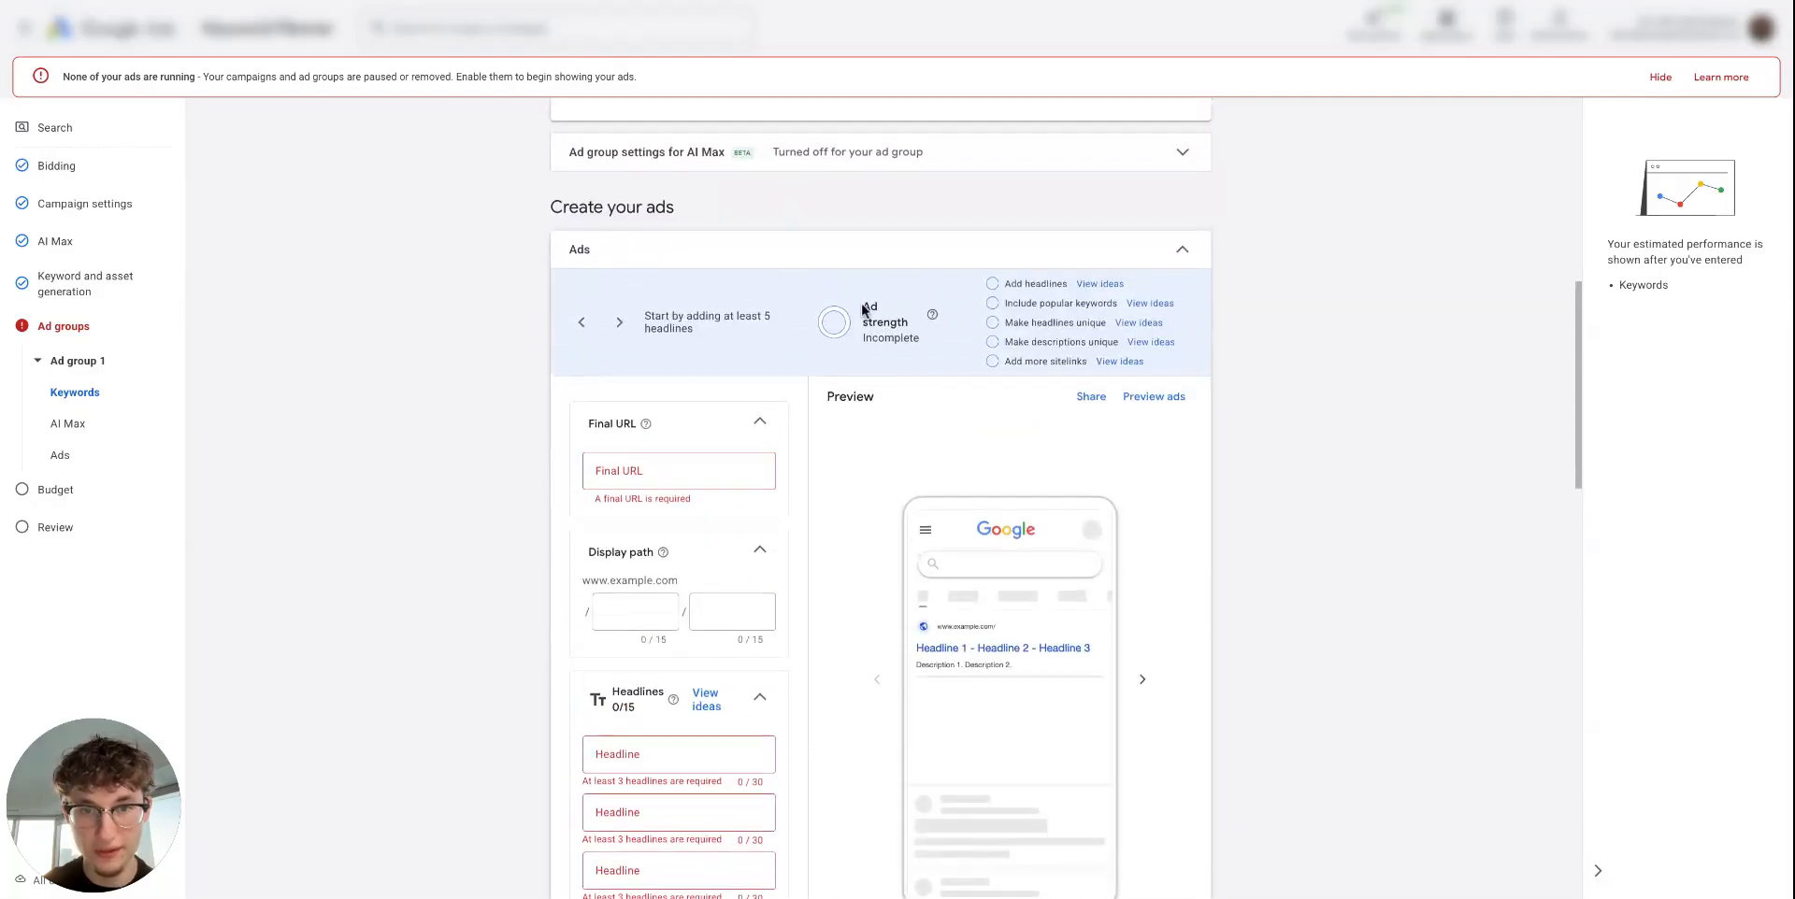
Step: Read the help explanation for the Ad strength indicator in the Ads section
{"action": "left_click_drag", "start_coordinate": [860, 305], "coordinate": [928, 361]}
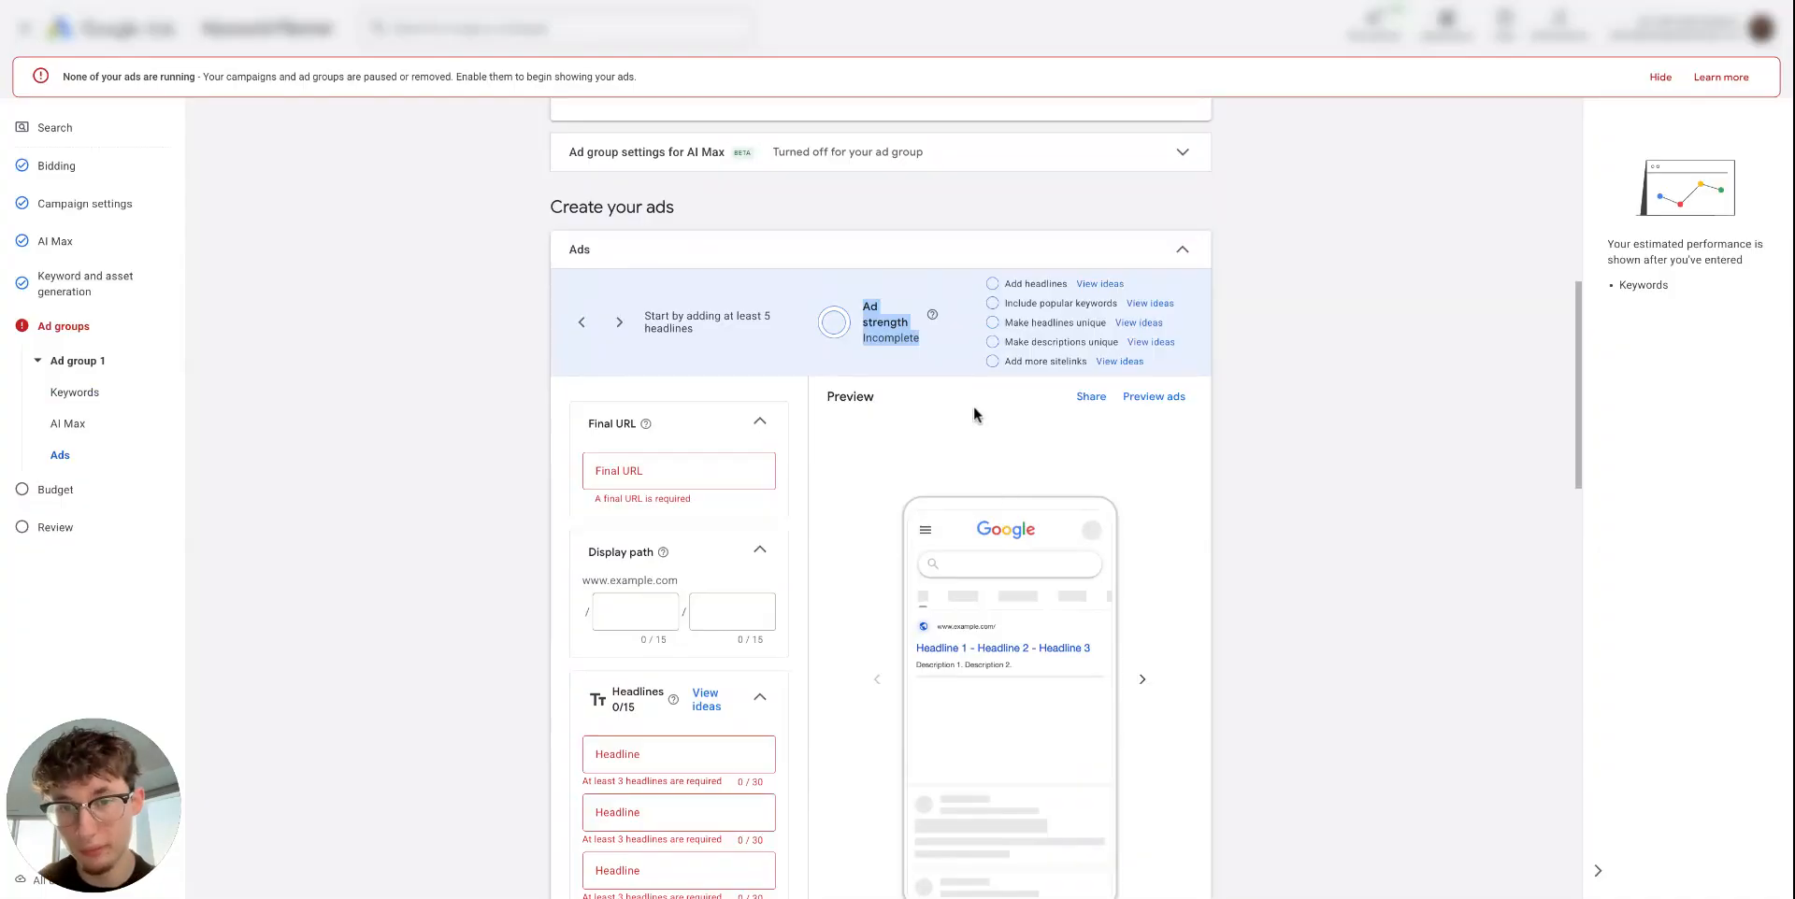
{"action": "mouse_move", "coordinate": [933, 318]}
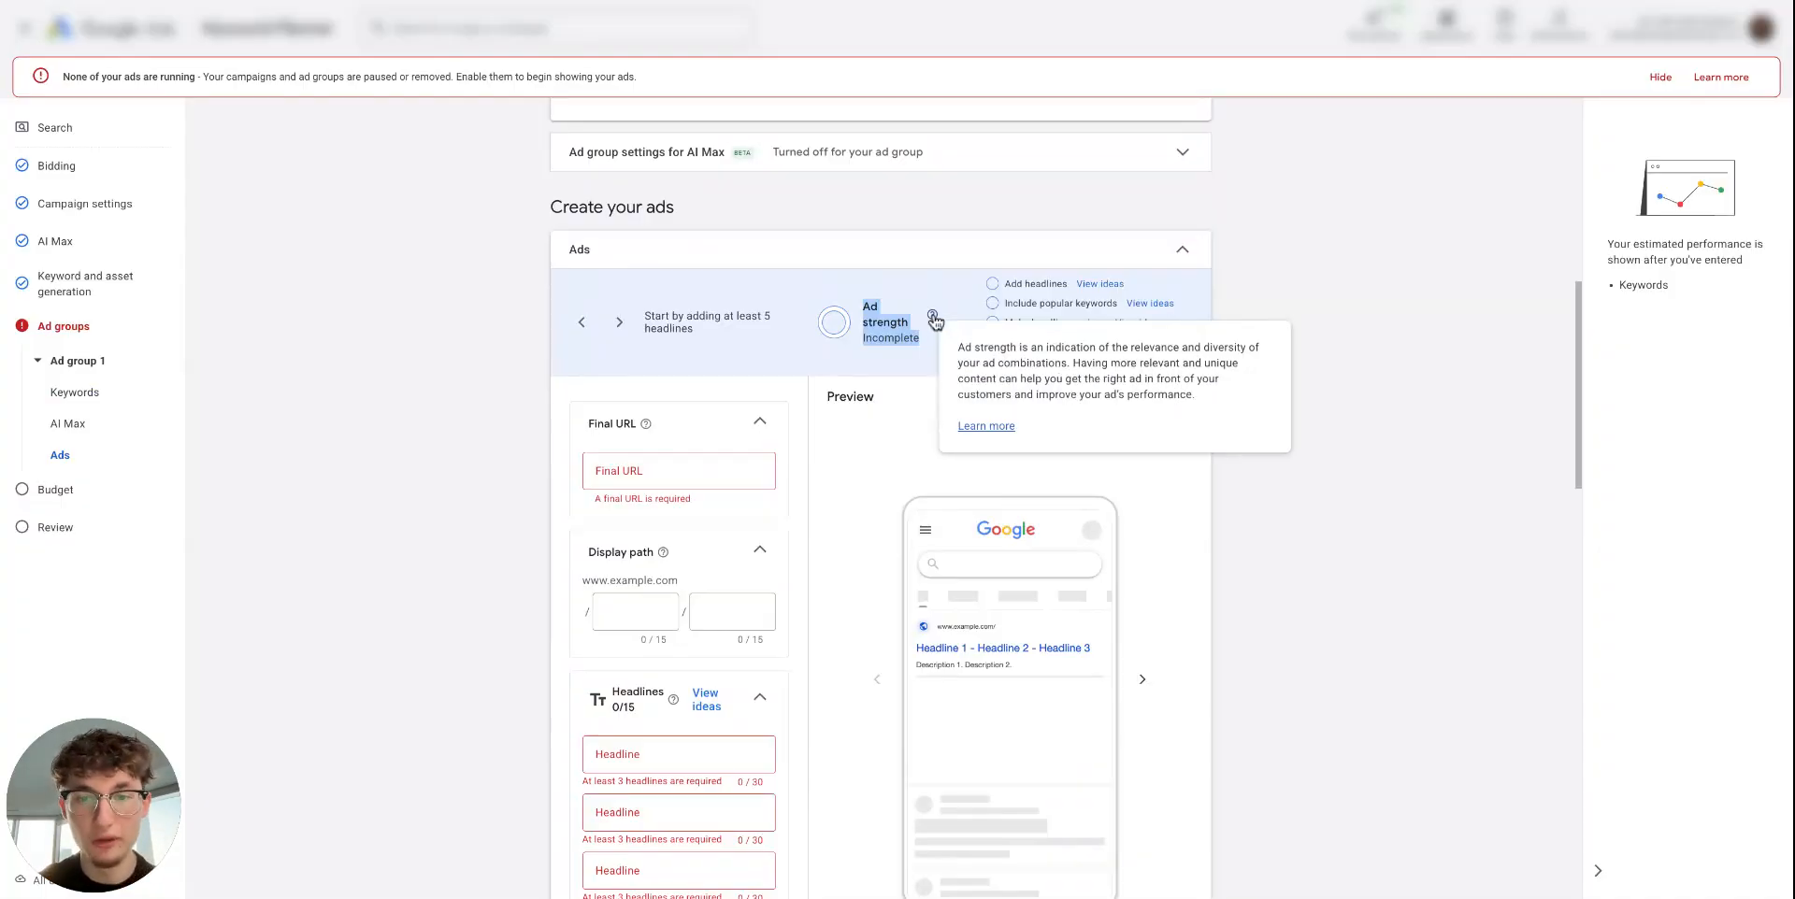
{"action": "left_click_drag", "start_coordinate": [1121, 348], "coordinate": [1184, 352]}
{"action": "double_click", "coordinate": [1237, 360]}
{"action": "double_click", "coordinate": [1227, 346]}
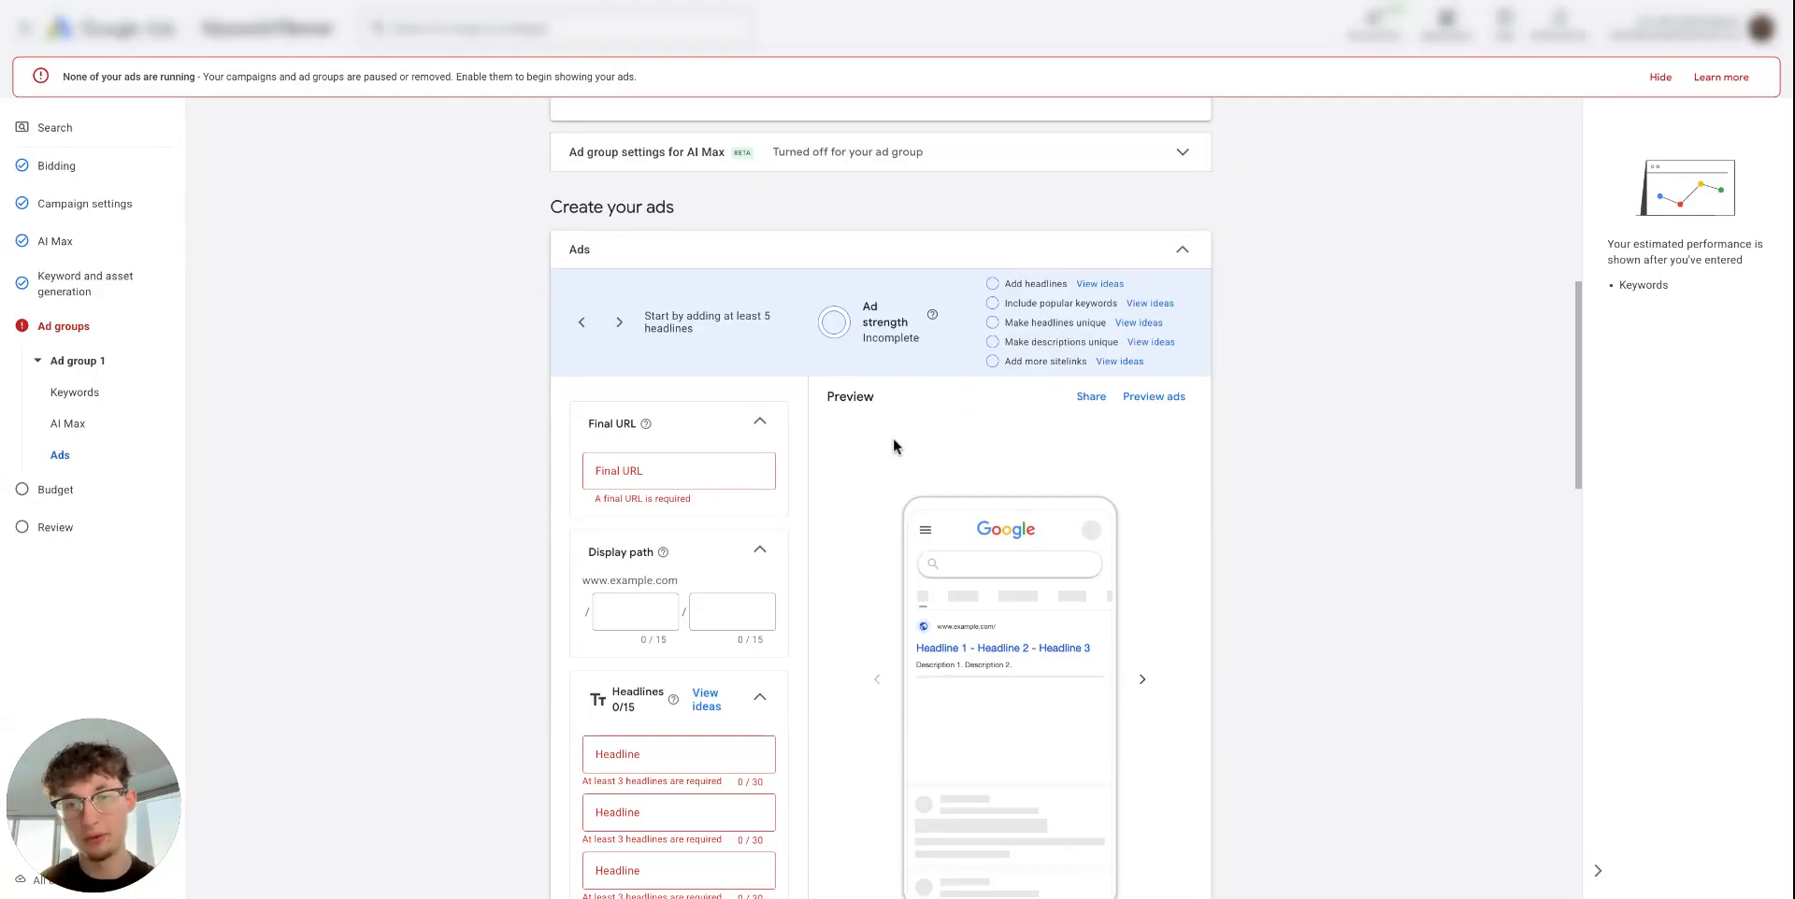
Step: Review the ad's Final URL, display path and headline fields alongside the ad preview
{"action": "scroll", "coordinate": [785, 510], "scroll_direction": "down", "scroll_amount": 3}
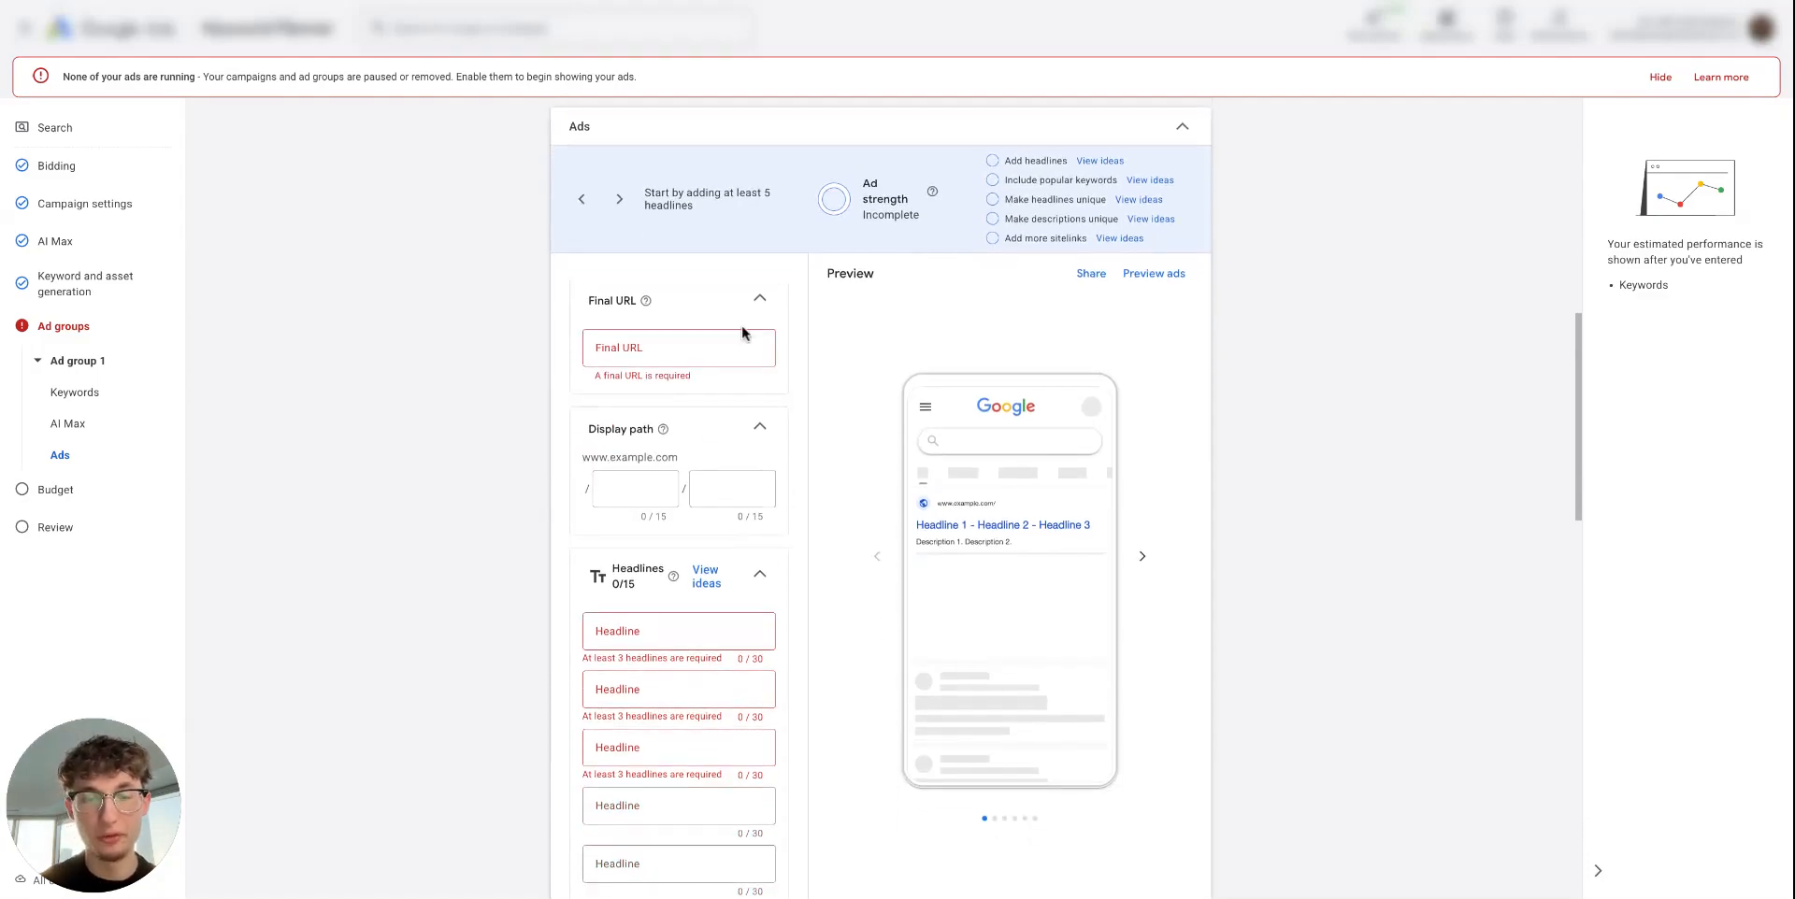
{"action": "scroll", "coordinate": [793, 598], "scroll_direction": "down", "scroll_amount": 3}
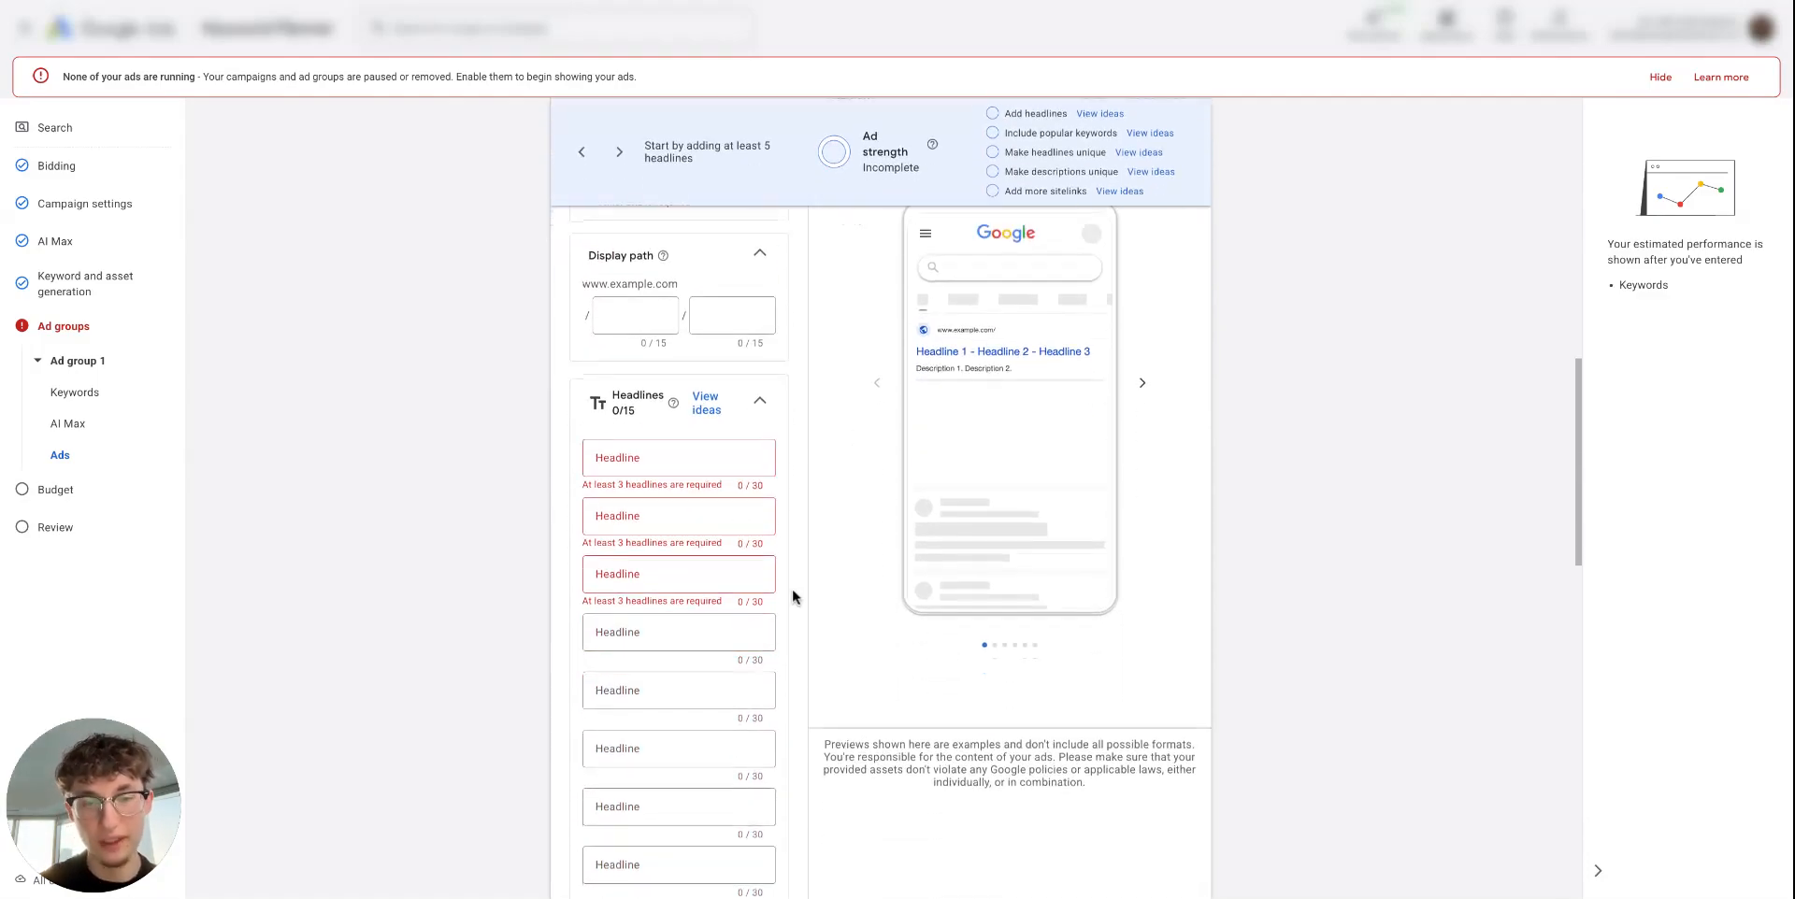
{"action": "scroll", "coordinate": [816, 738], "scroll_direction": "up", "scroll_amount": 2}
{"action": "scroll", "coordinate": [817, 734], "scroll_direction": "up", "scroll_amount": 1}
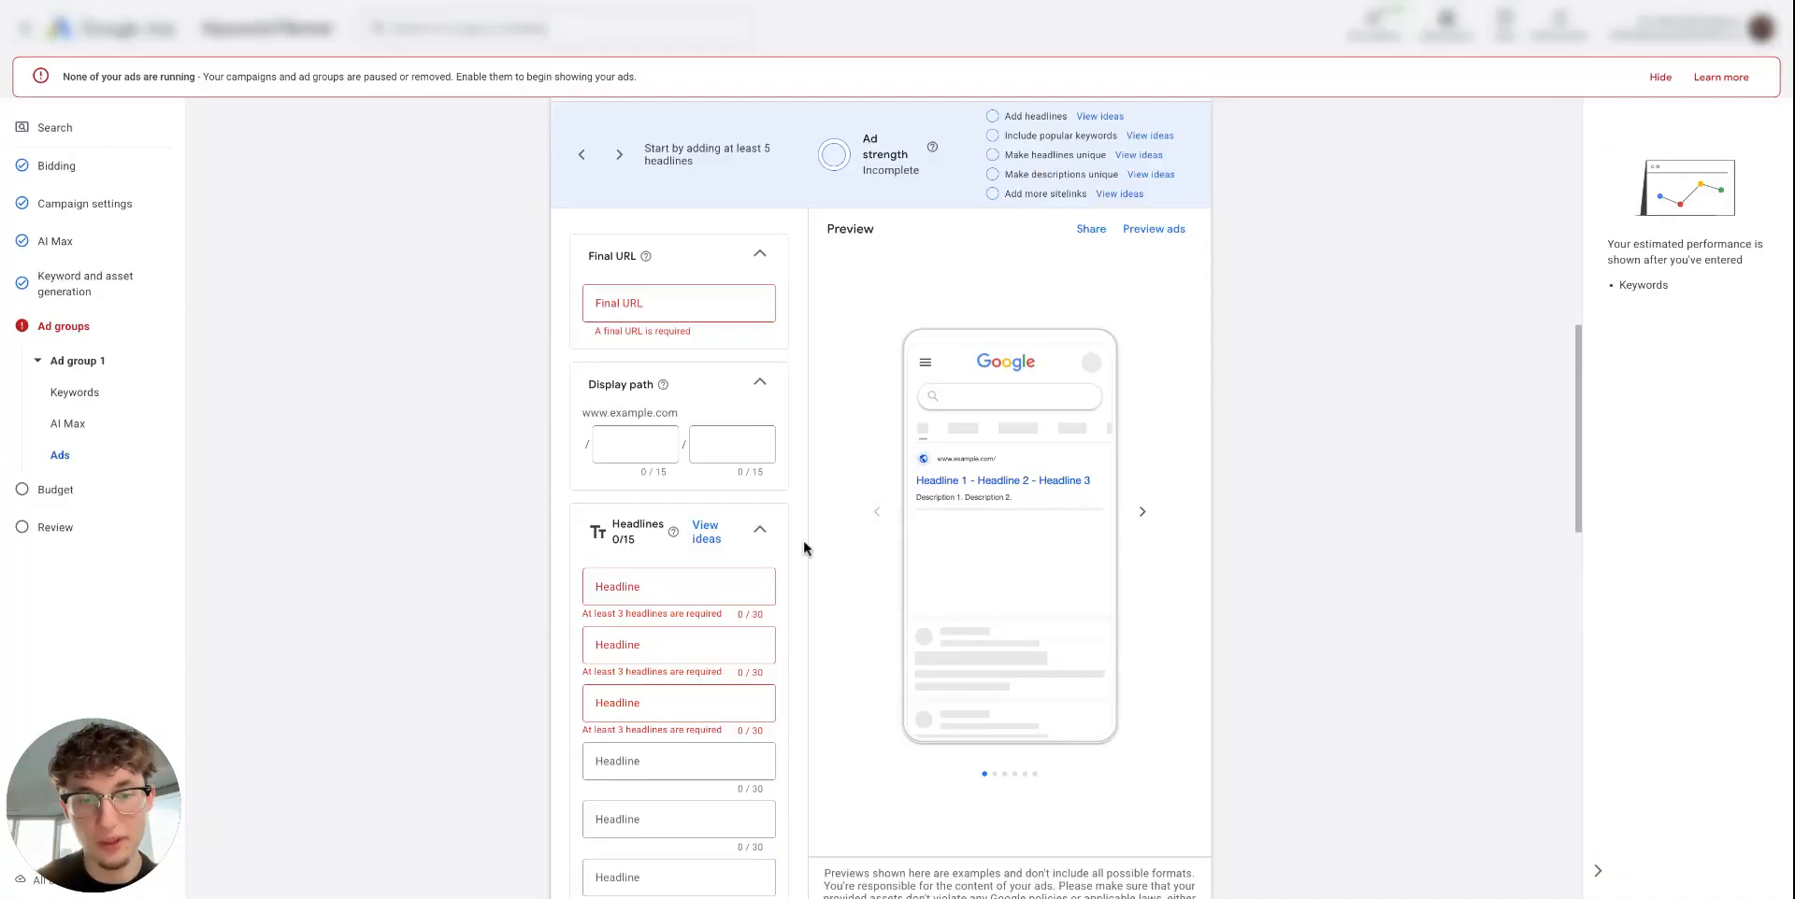
{"action": "scroll", "coordinate": [792, 522], "scroll_direction": "down", "scroll_amount": 1}
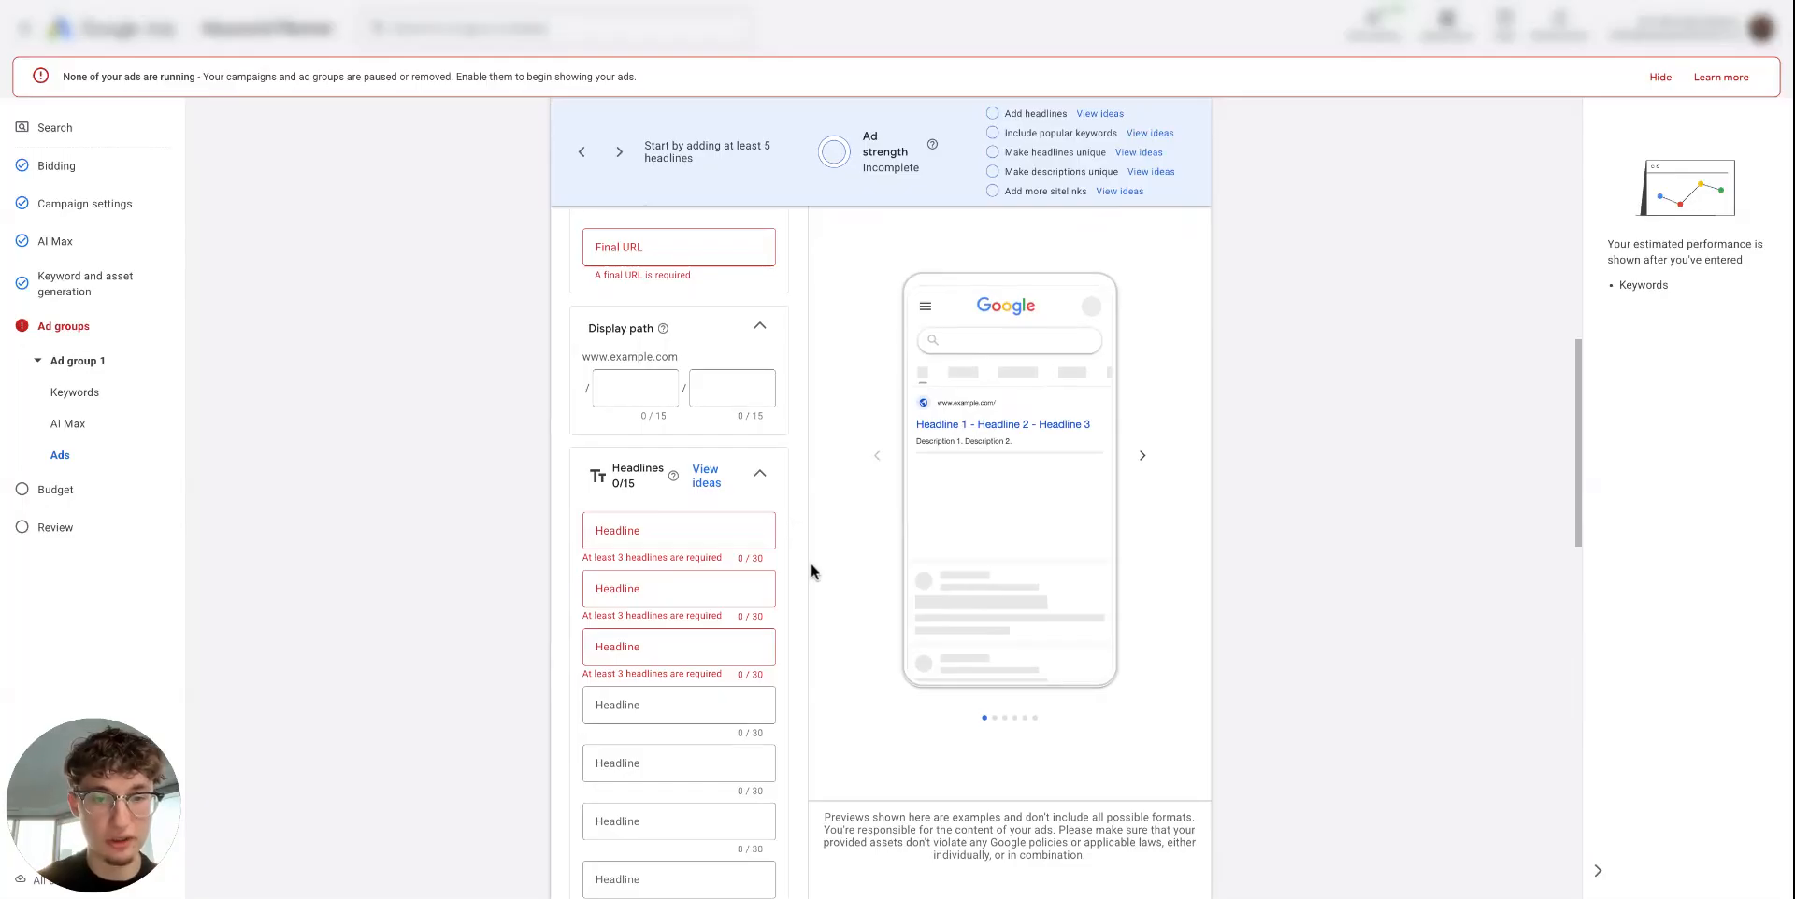
{"action": "scroll", "coordinate": [794, 717], "scroll_direction": "down", "scroll_amount": 4}
{"action": "scroll", "coordinate": [805, 658], "scroll_direction": "up", "scroll_amount": 6}
{"action": "scroll", "coordinate": [806, 658], "scroll_direction": "down", "scroll_amount": 4}
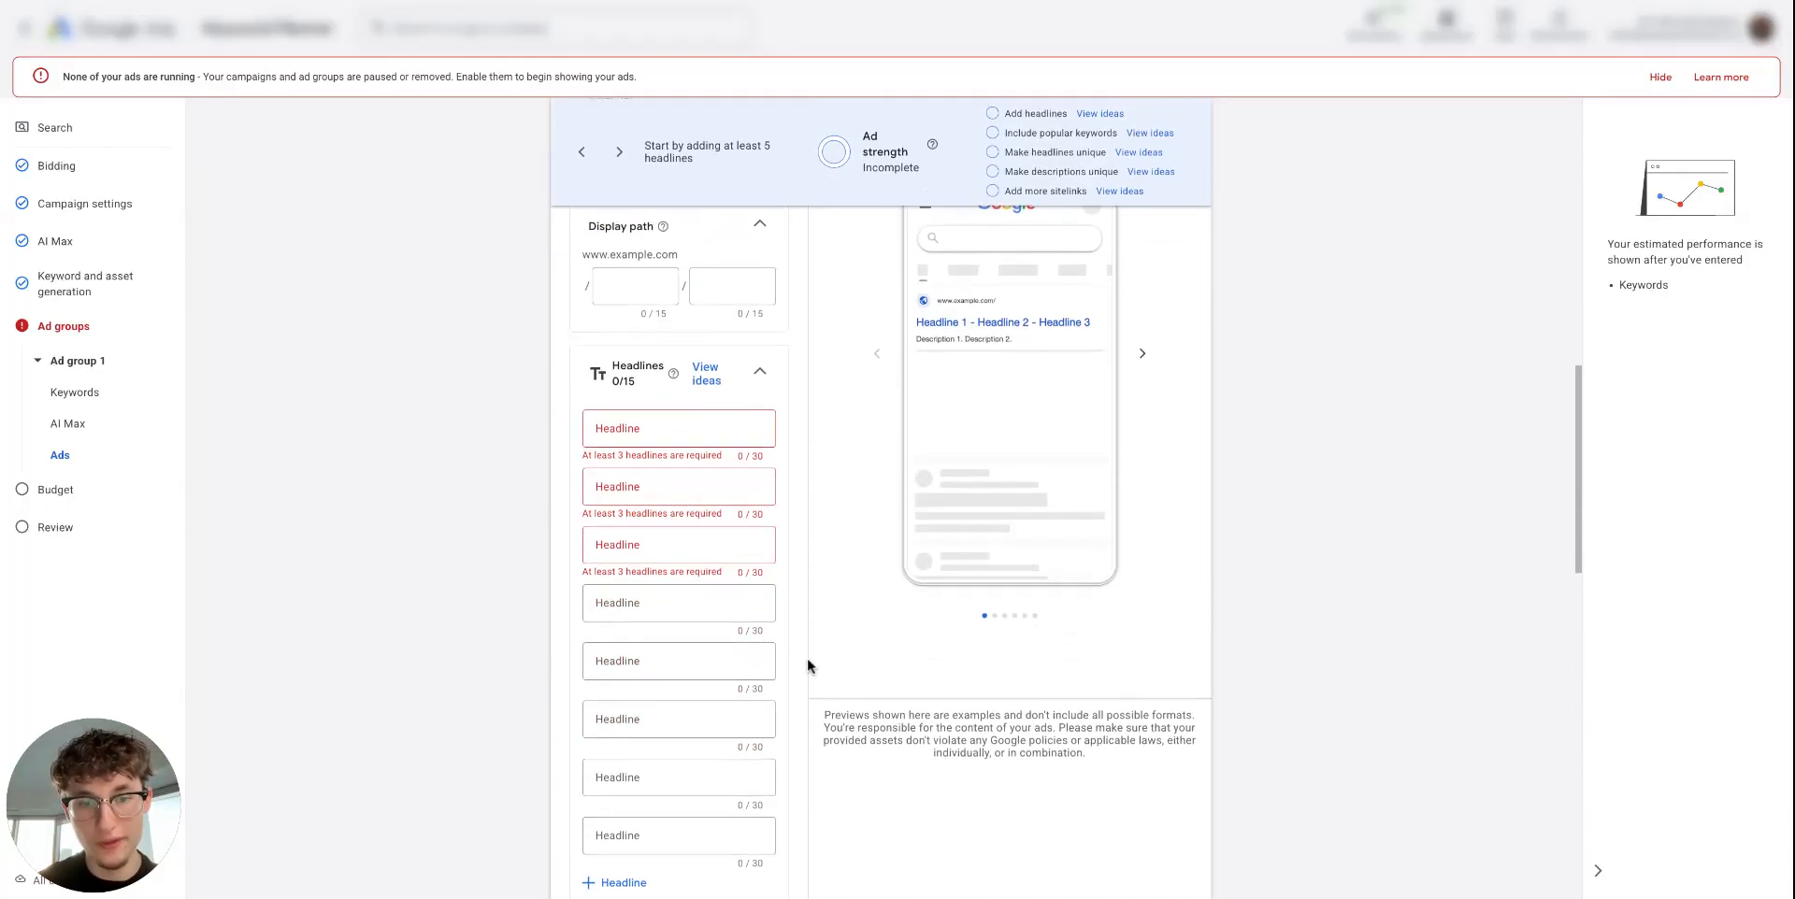
{"action": "scroll", "coordinate": [725, 474], "scroll_direction": "up", "scroll_amount": 1}
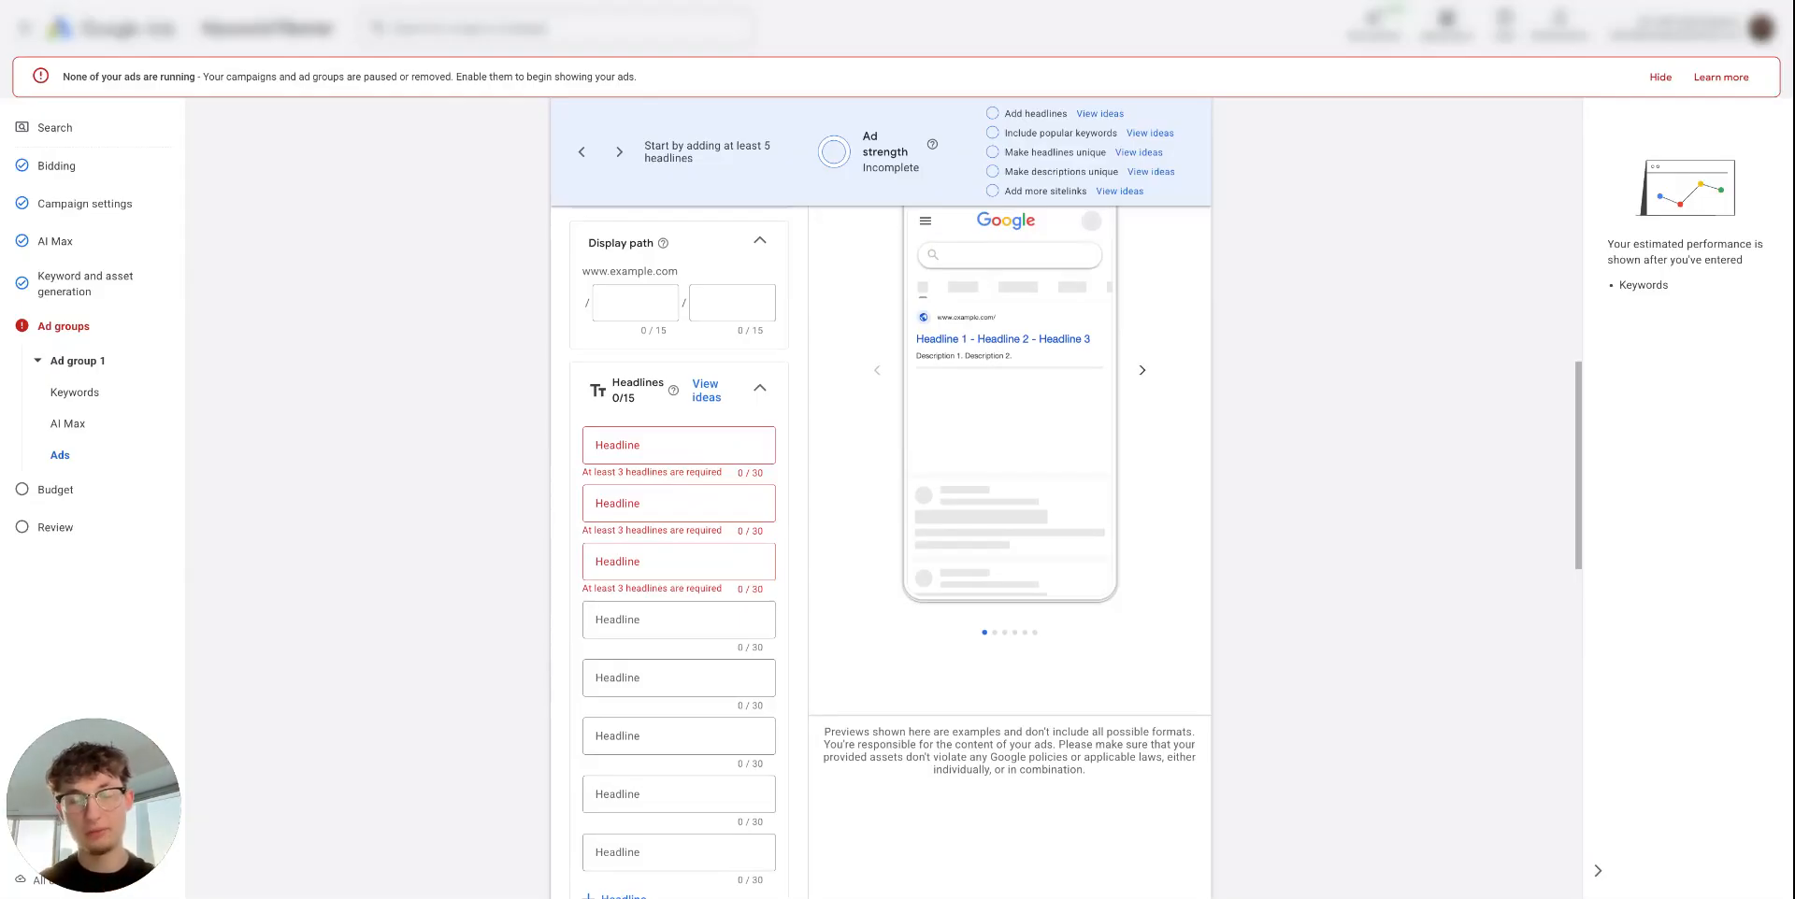
Step: Insert a title-case keyword insertion placeholder in the first headline, leaving its default text empty
{"action": "left_click", "coordinate": [674, 444]}
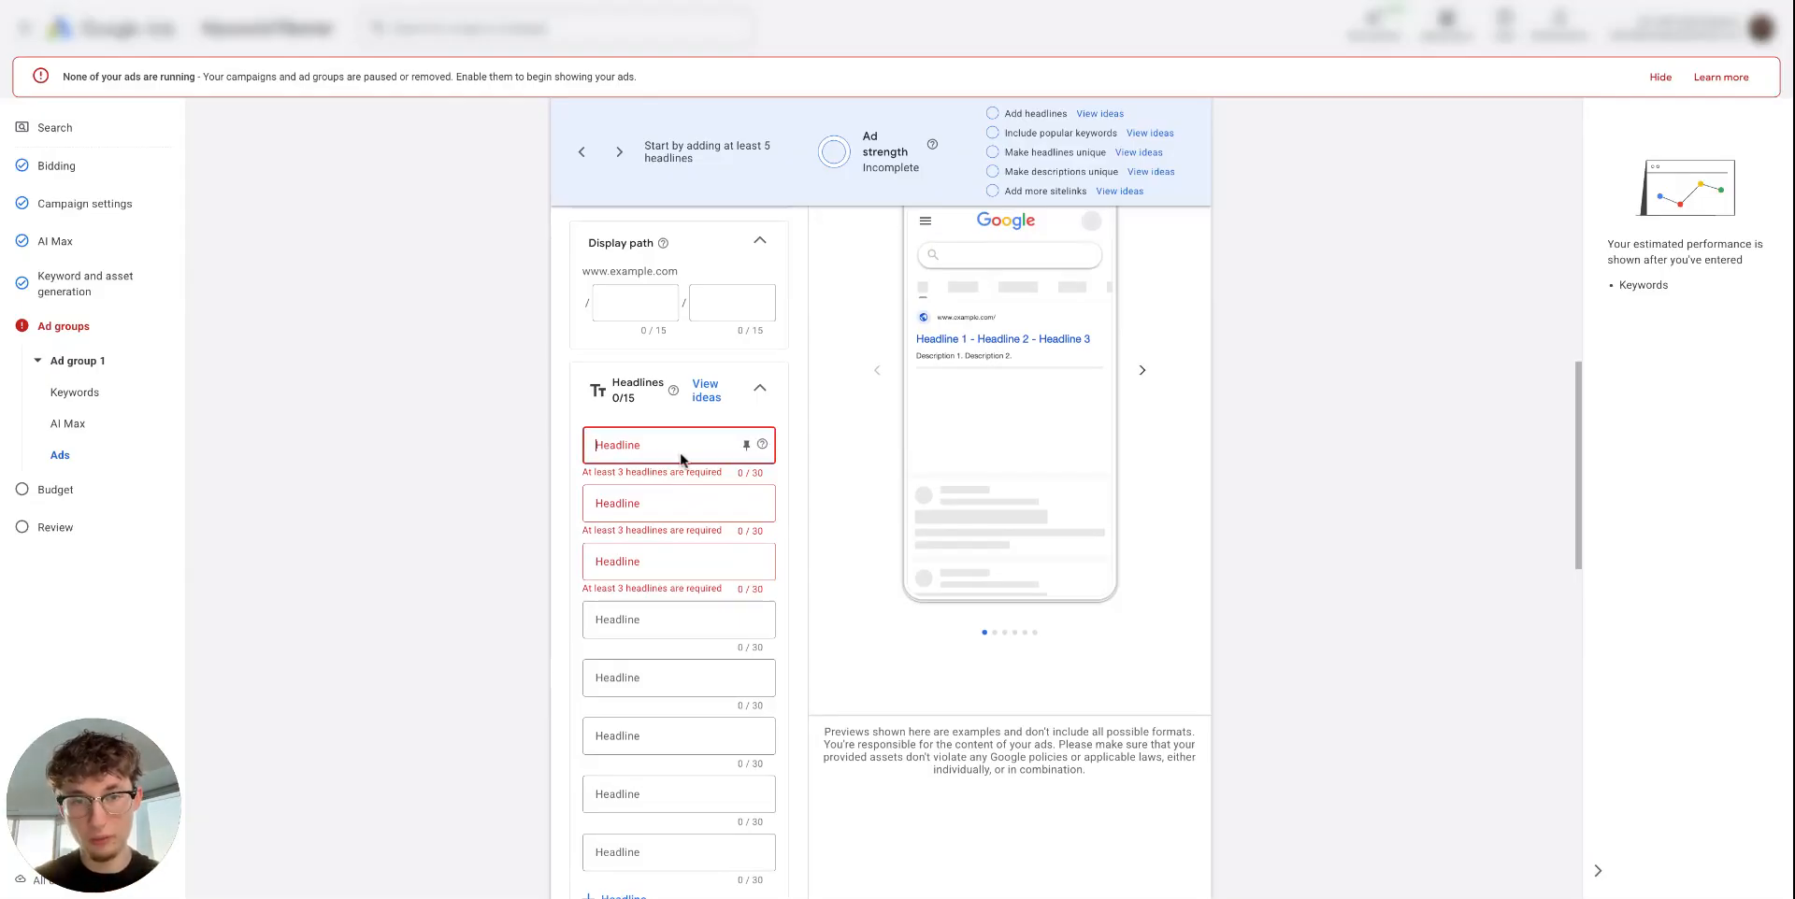
{"action": "type", "text": "{"}
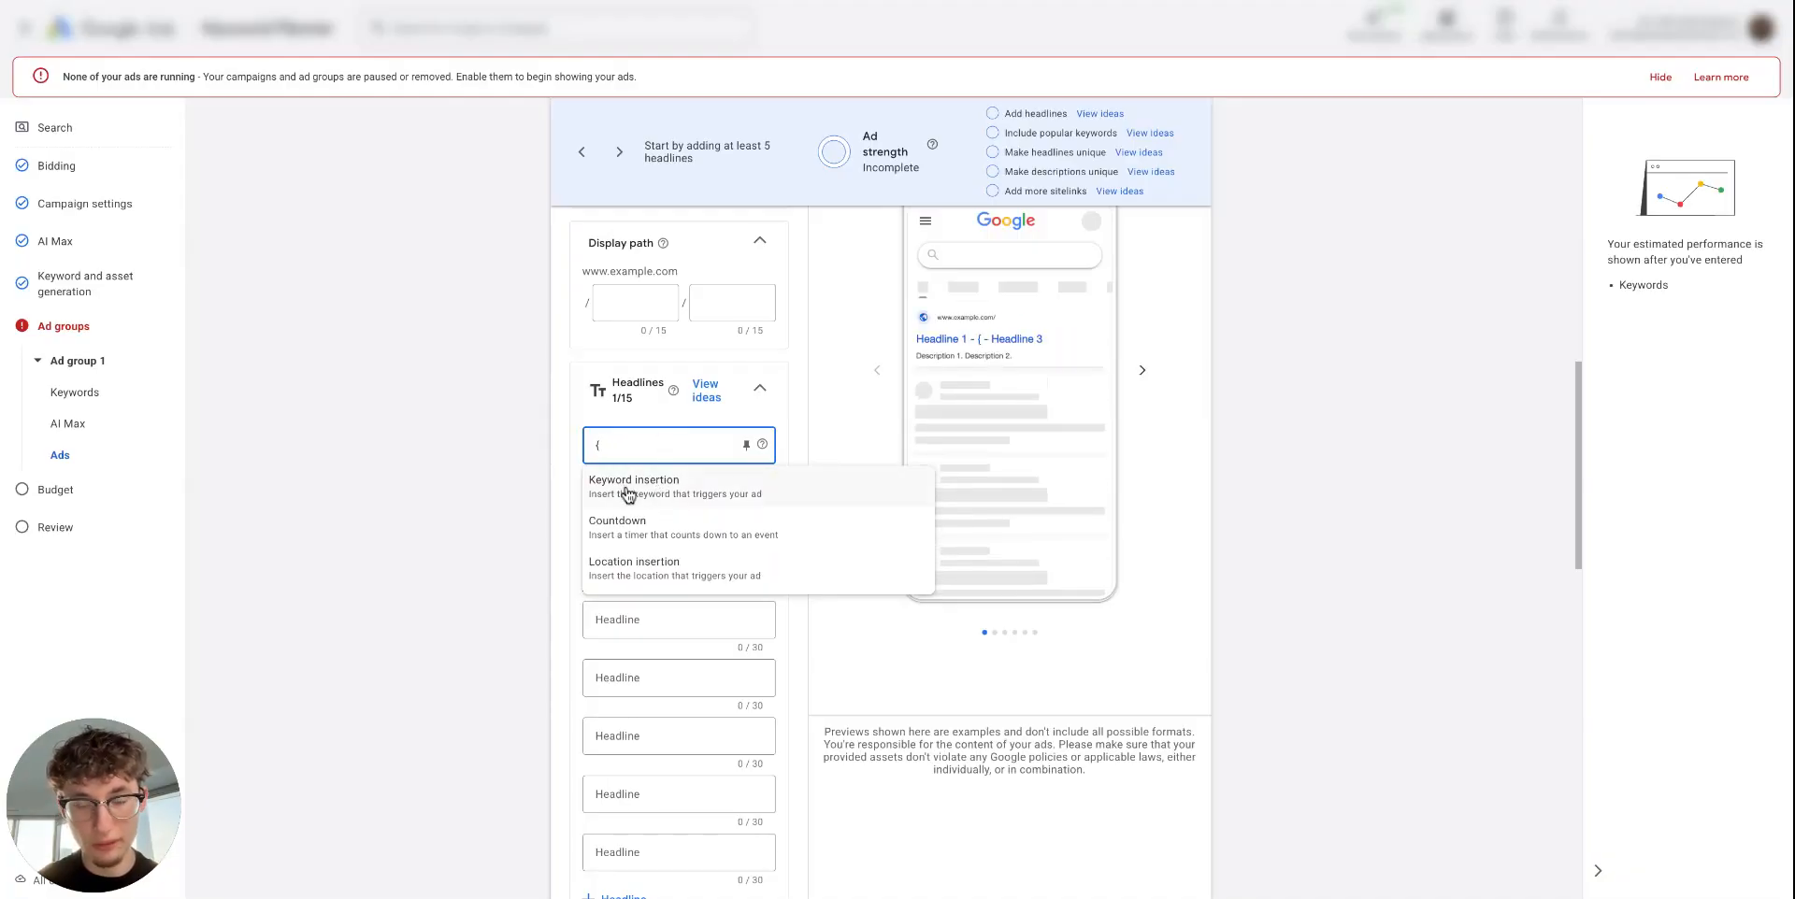
{"action": "left_click", "coordinate": [629, 493]}
{"action": "left_click", "coordinate": [645, 654]}
{"action": "left_click", "coordinate": [689, 597]}
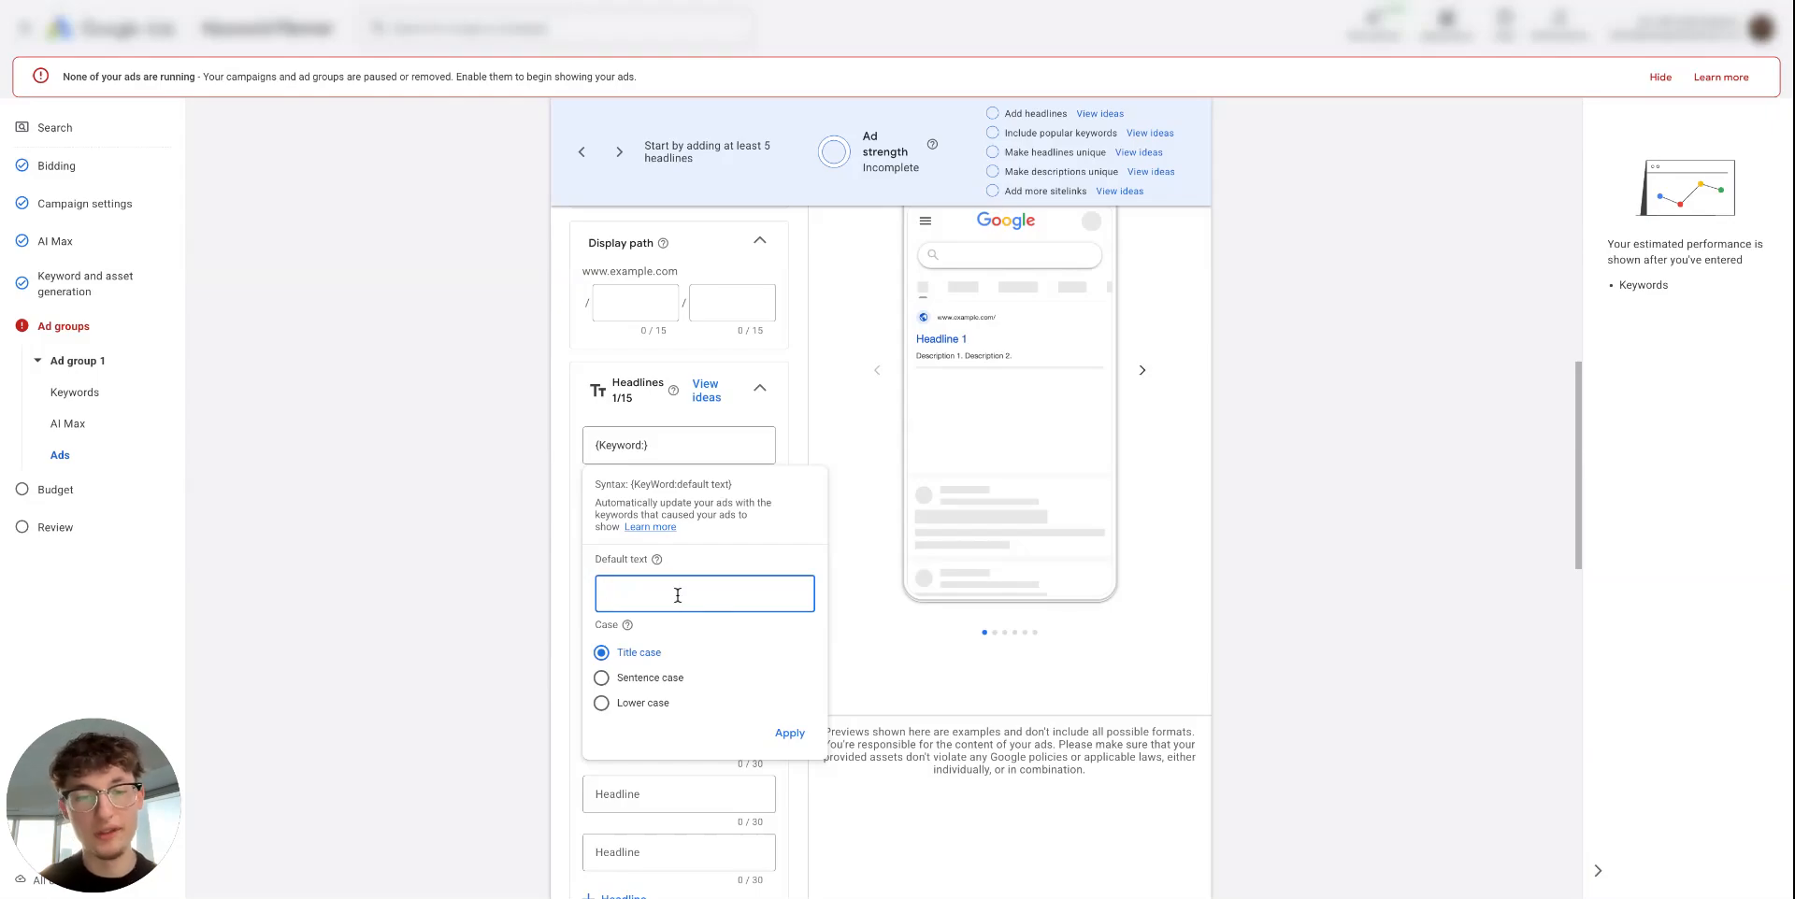
{"action": "left_click", "coordinate": [525, 418]}
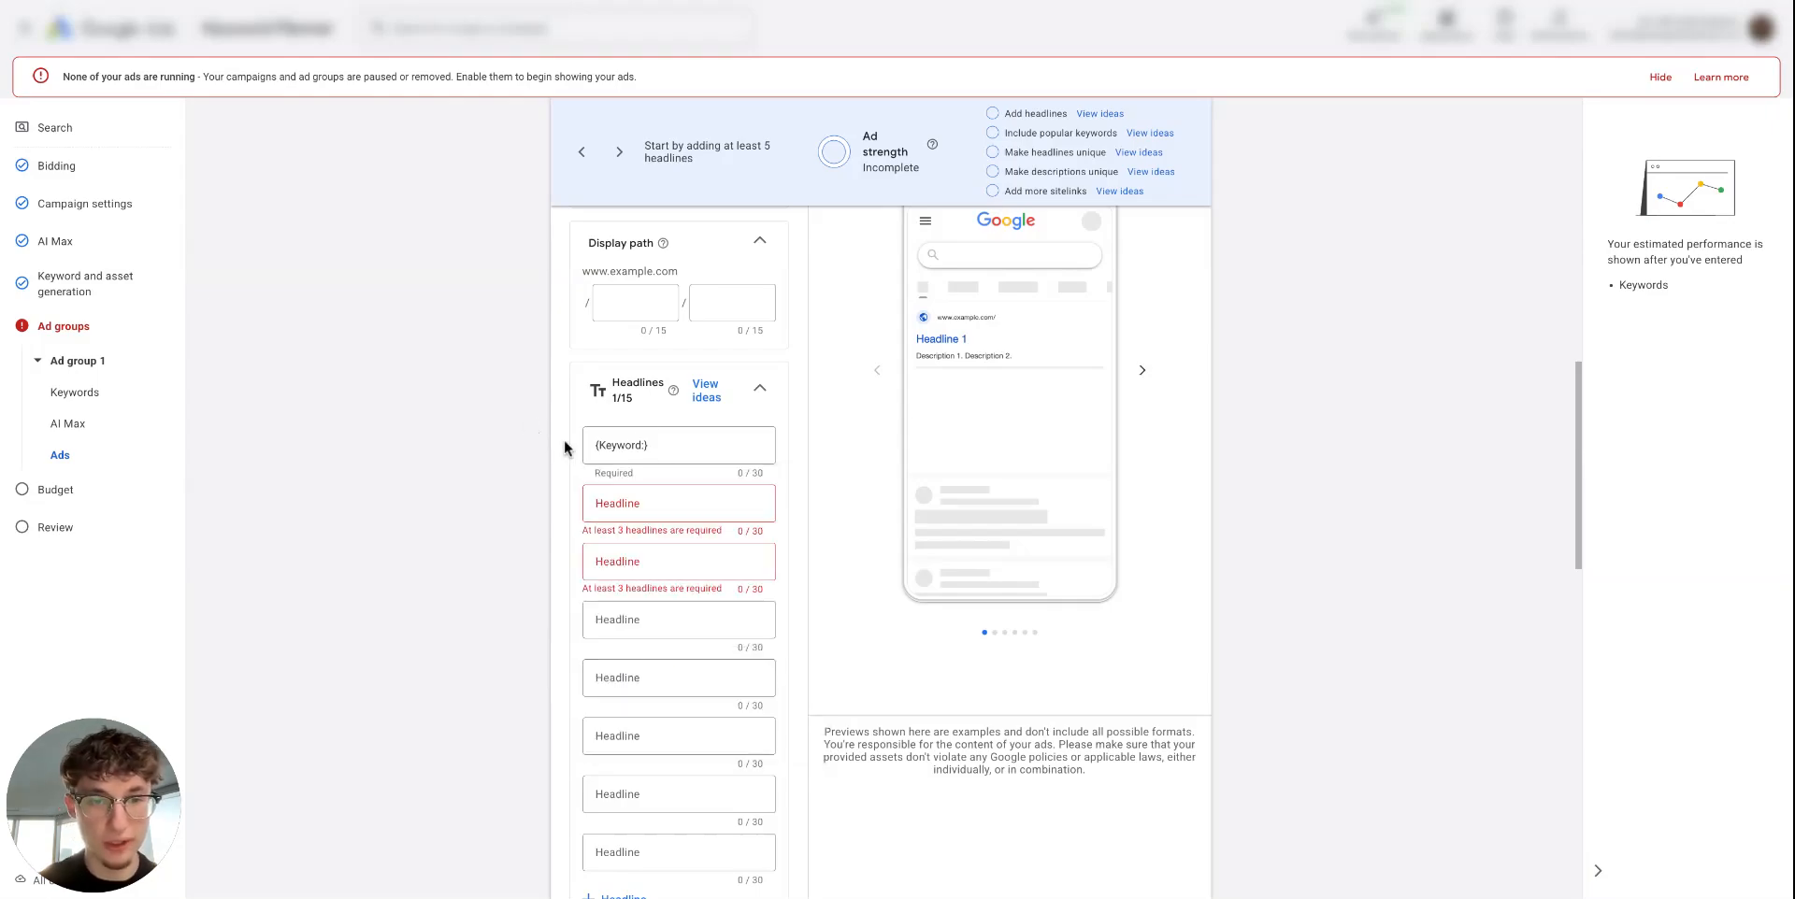
Step: Check the first headline's keyword insertion settings and clear the placeholder from the headline
{"action": "left_click", "coordinate": [682, 445]}
{"action": "left_click", "coordinate": [639, 445]}
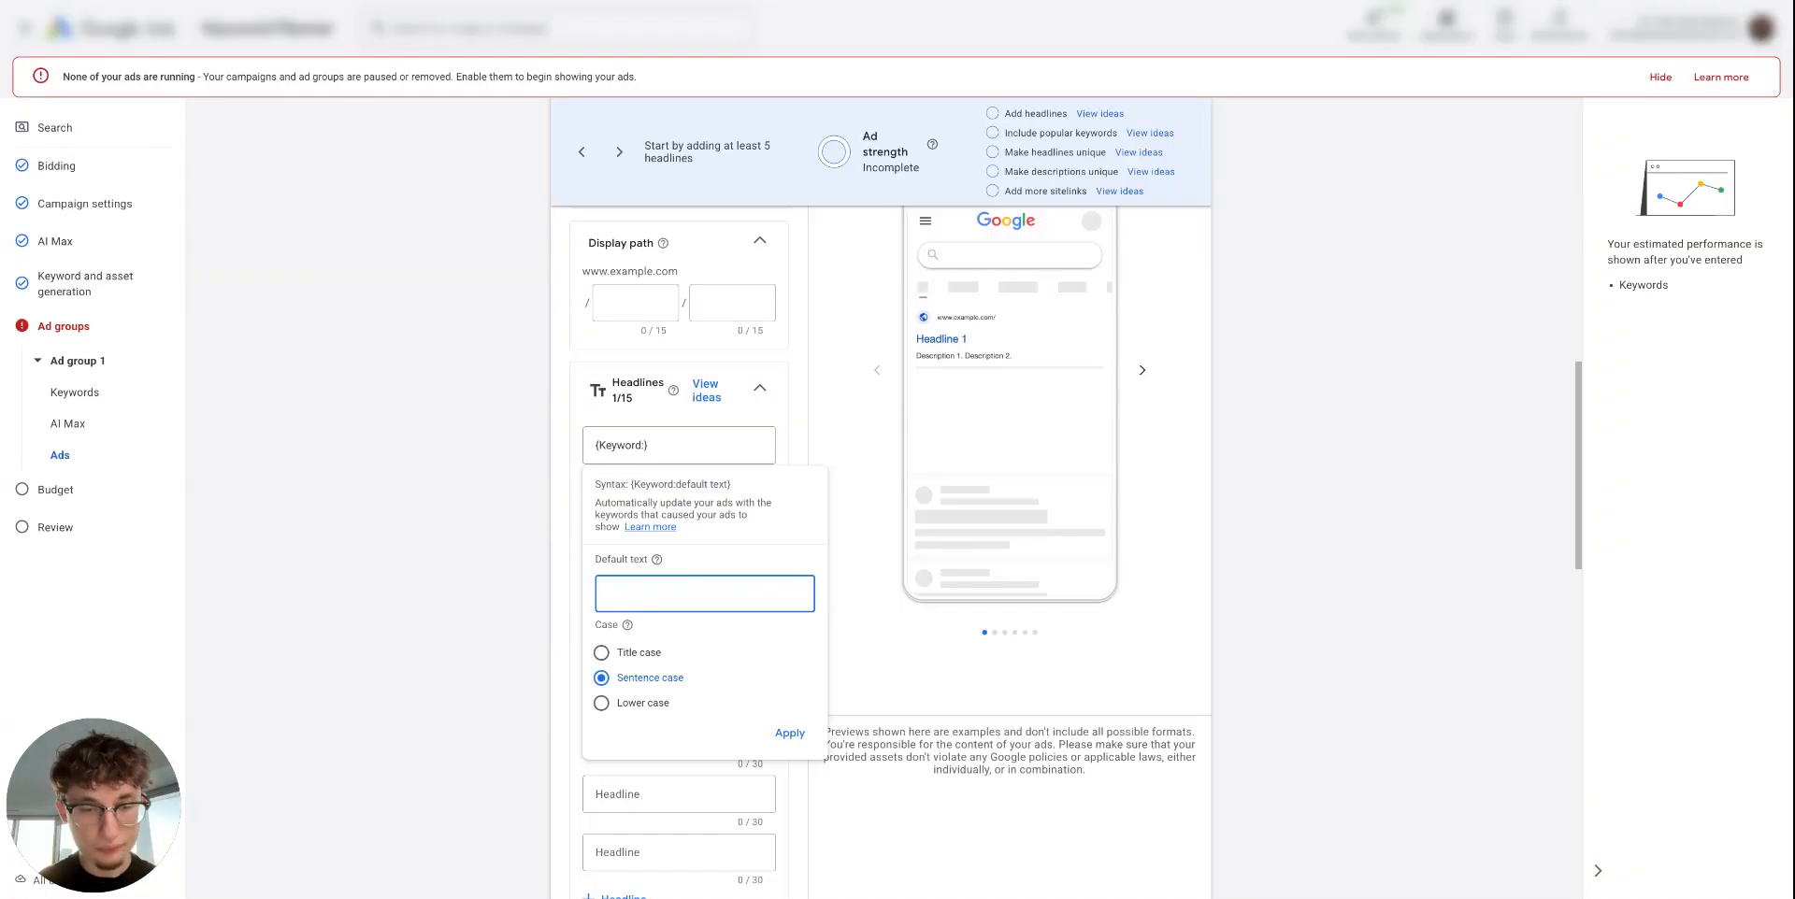
{"action": "left_click", "coordinate": [678, 446]}
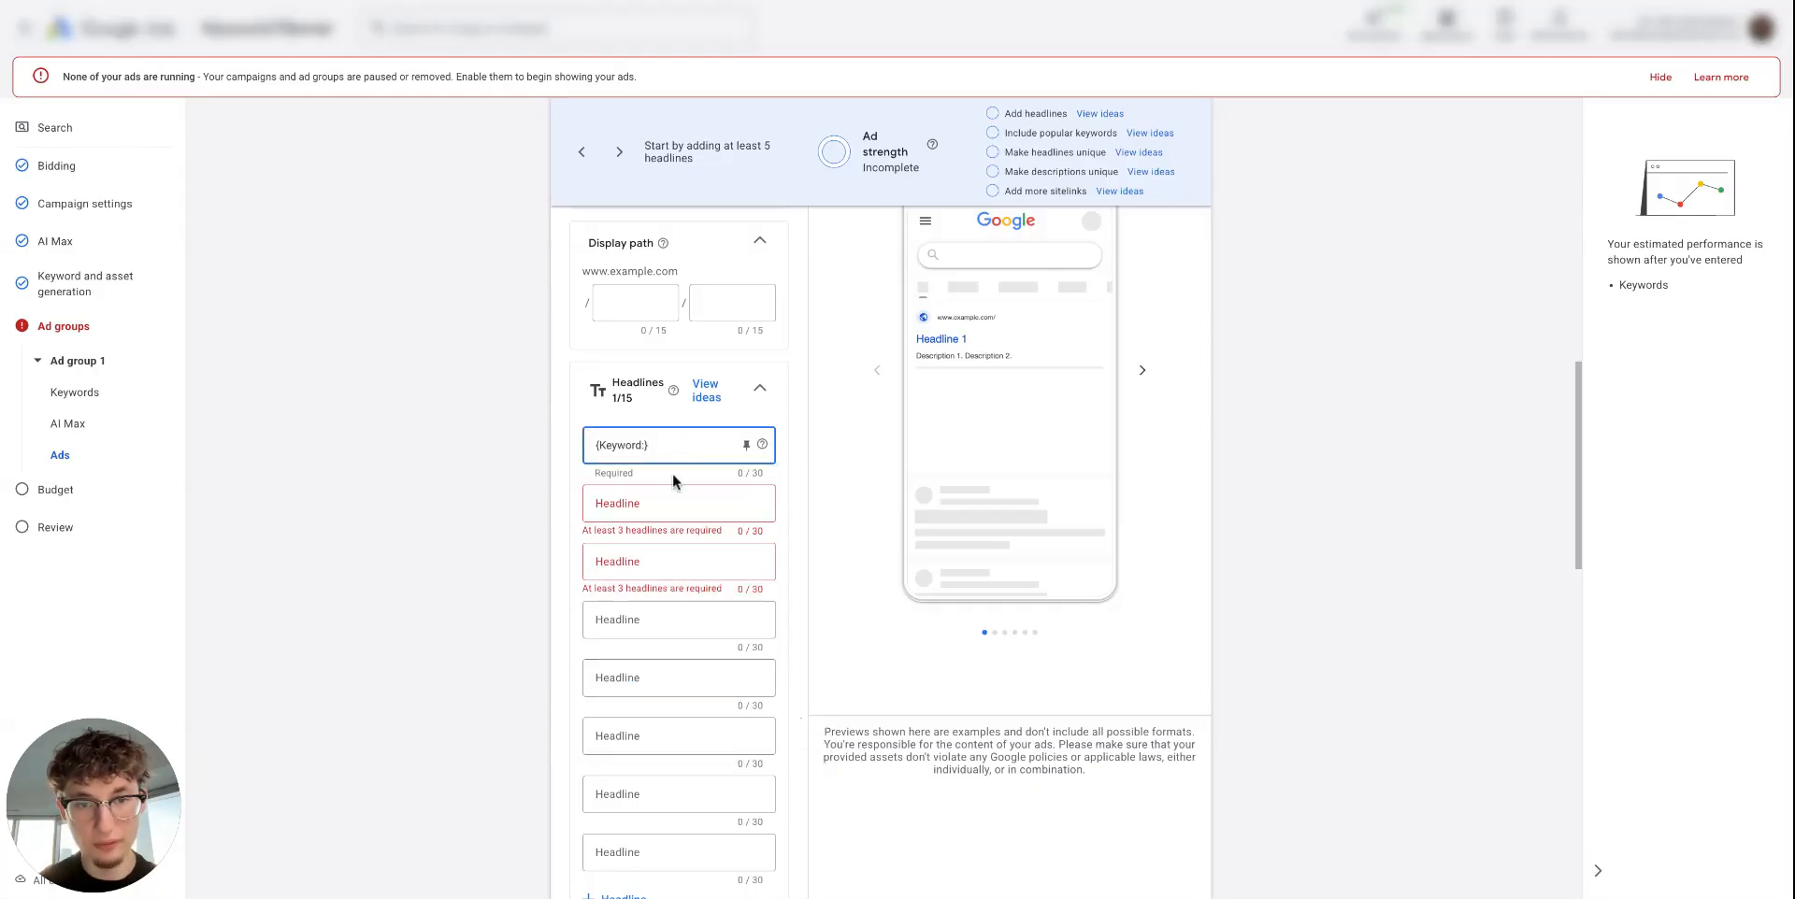
{"action": "key", "text": "ctrl+a"}
{"action": "key", "text": "BackSpace"}
Step: Examine the ad's headline fields, including the three required ones and the optional ones below them
{"action": "left_click", "coordinate": [635, 507]}
{"action": "left_click", "coordinate": [598, 446]}
{"action": "left_click", "coordinate": [596, 509]}
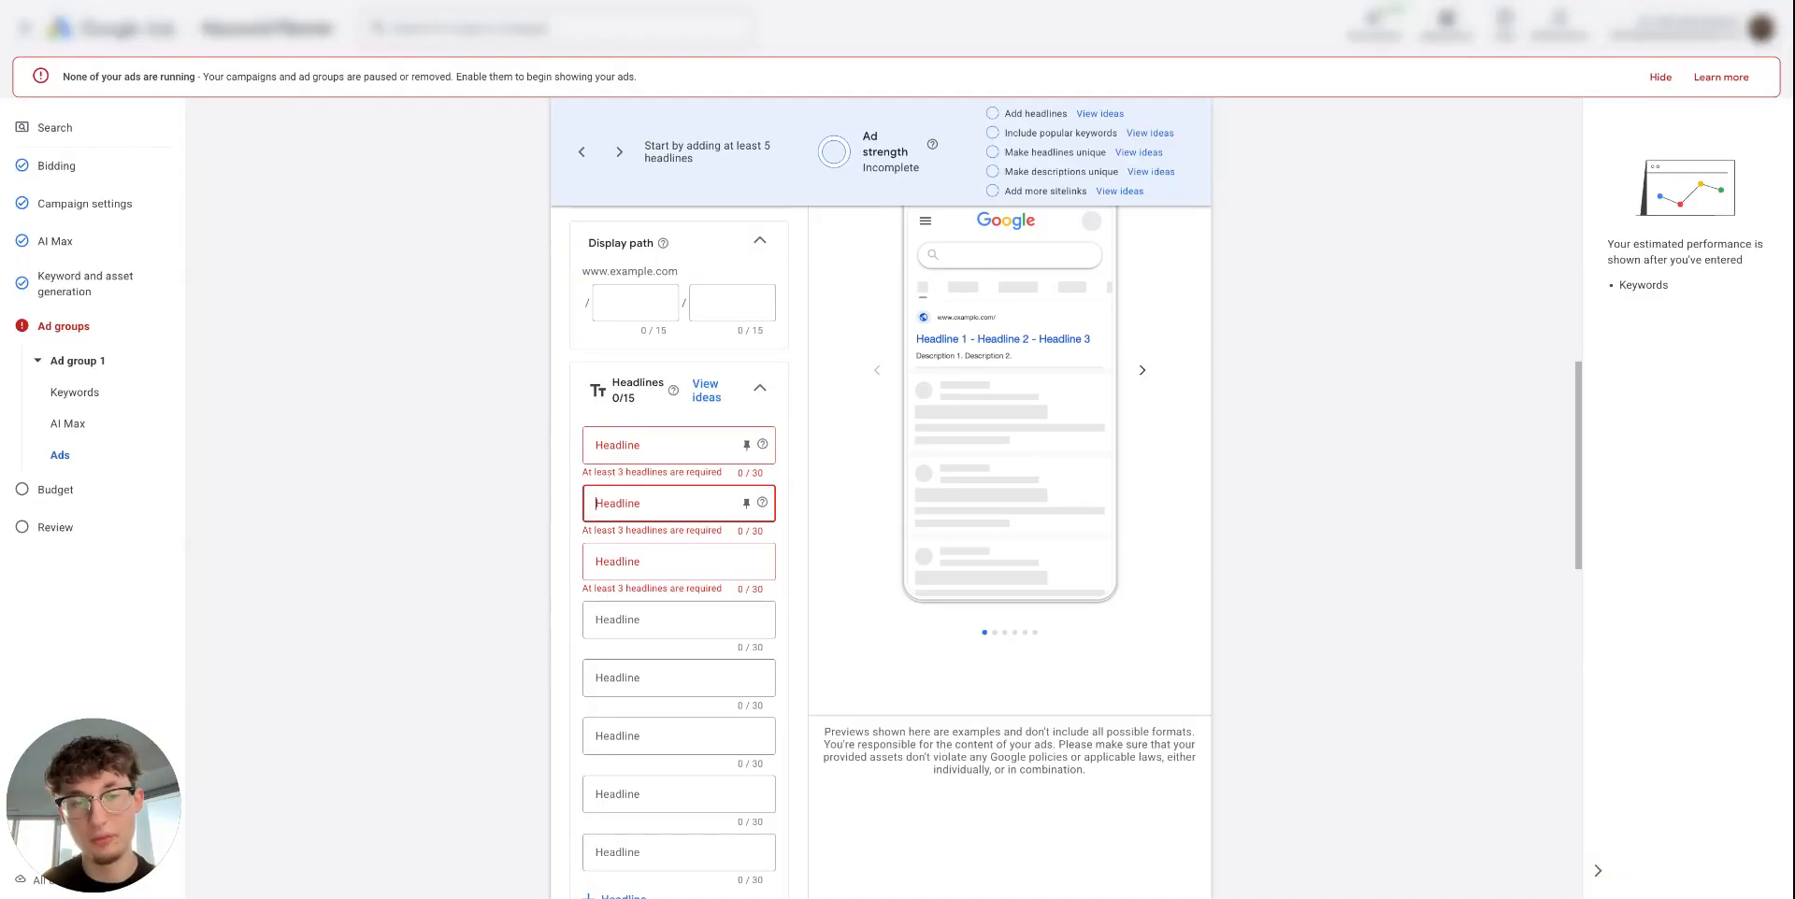
{"action": "left_click", "coordinate": [656, 445]}
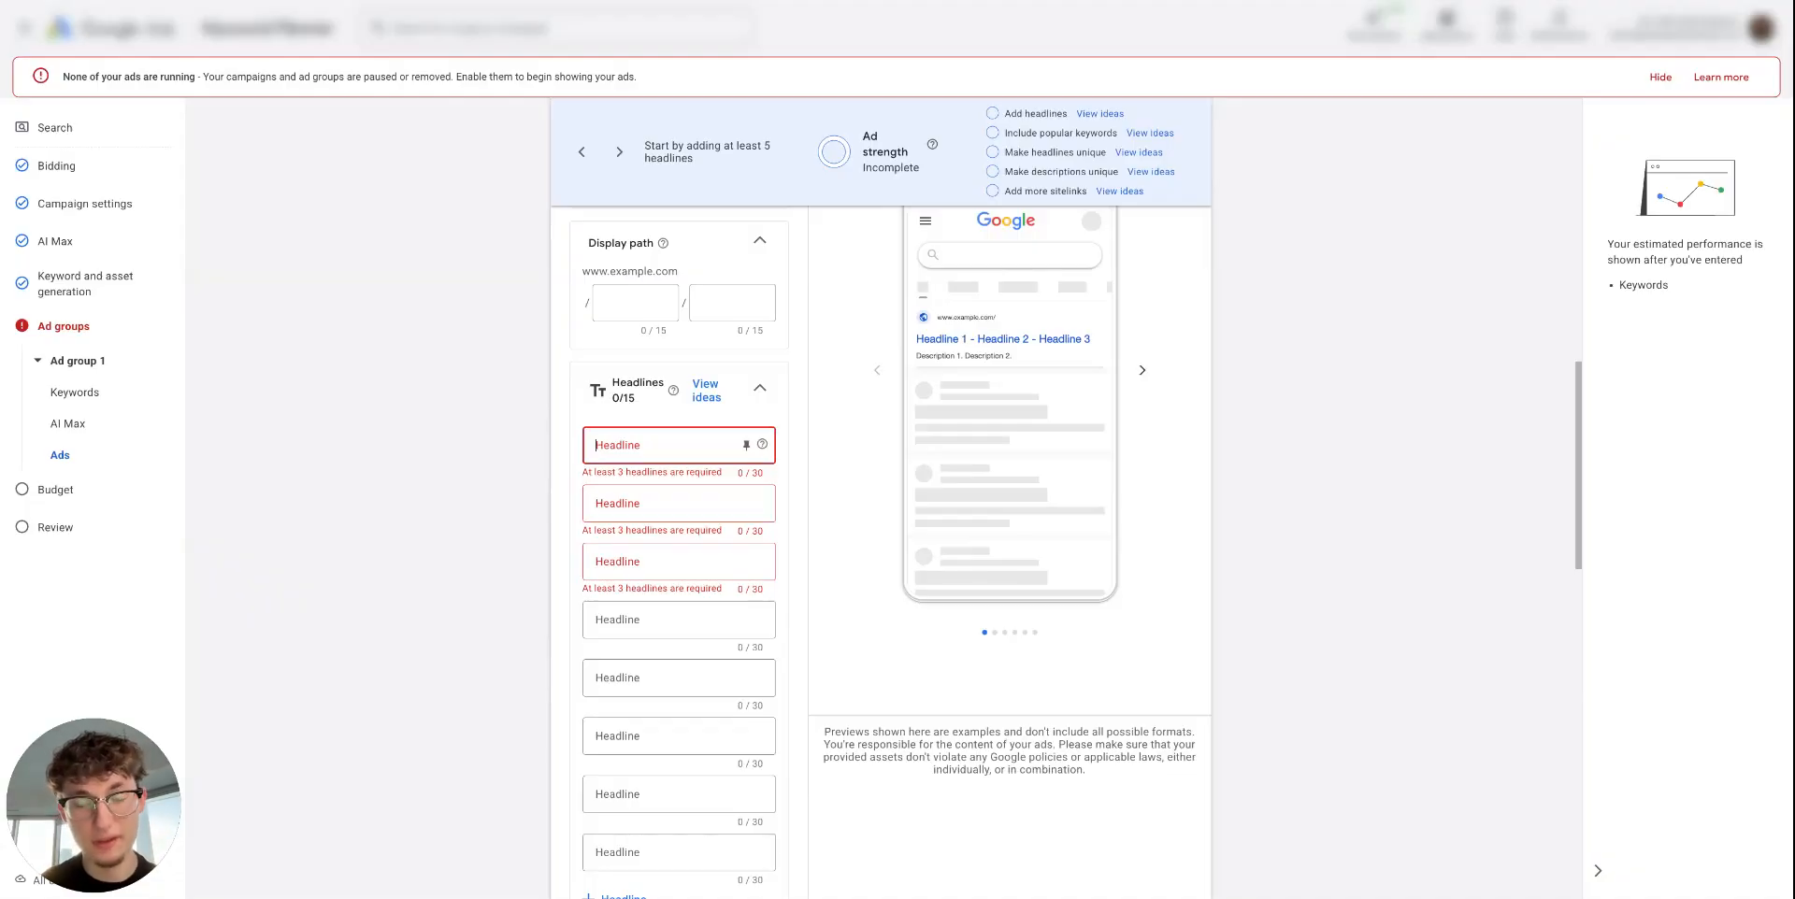
{"action": "left_click", "coordinate": [563, 456]}
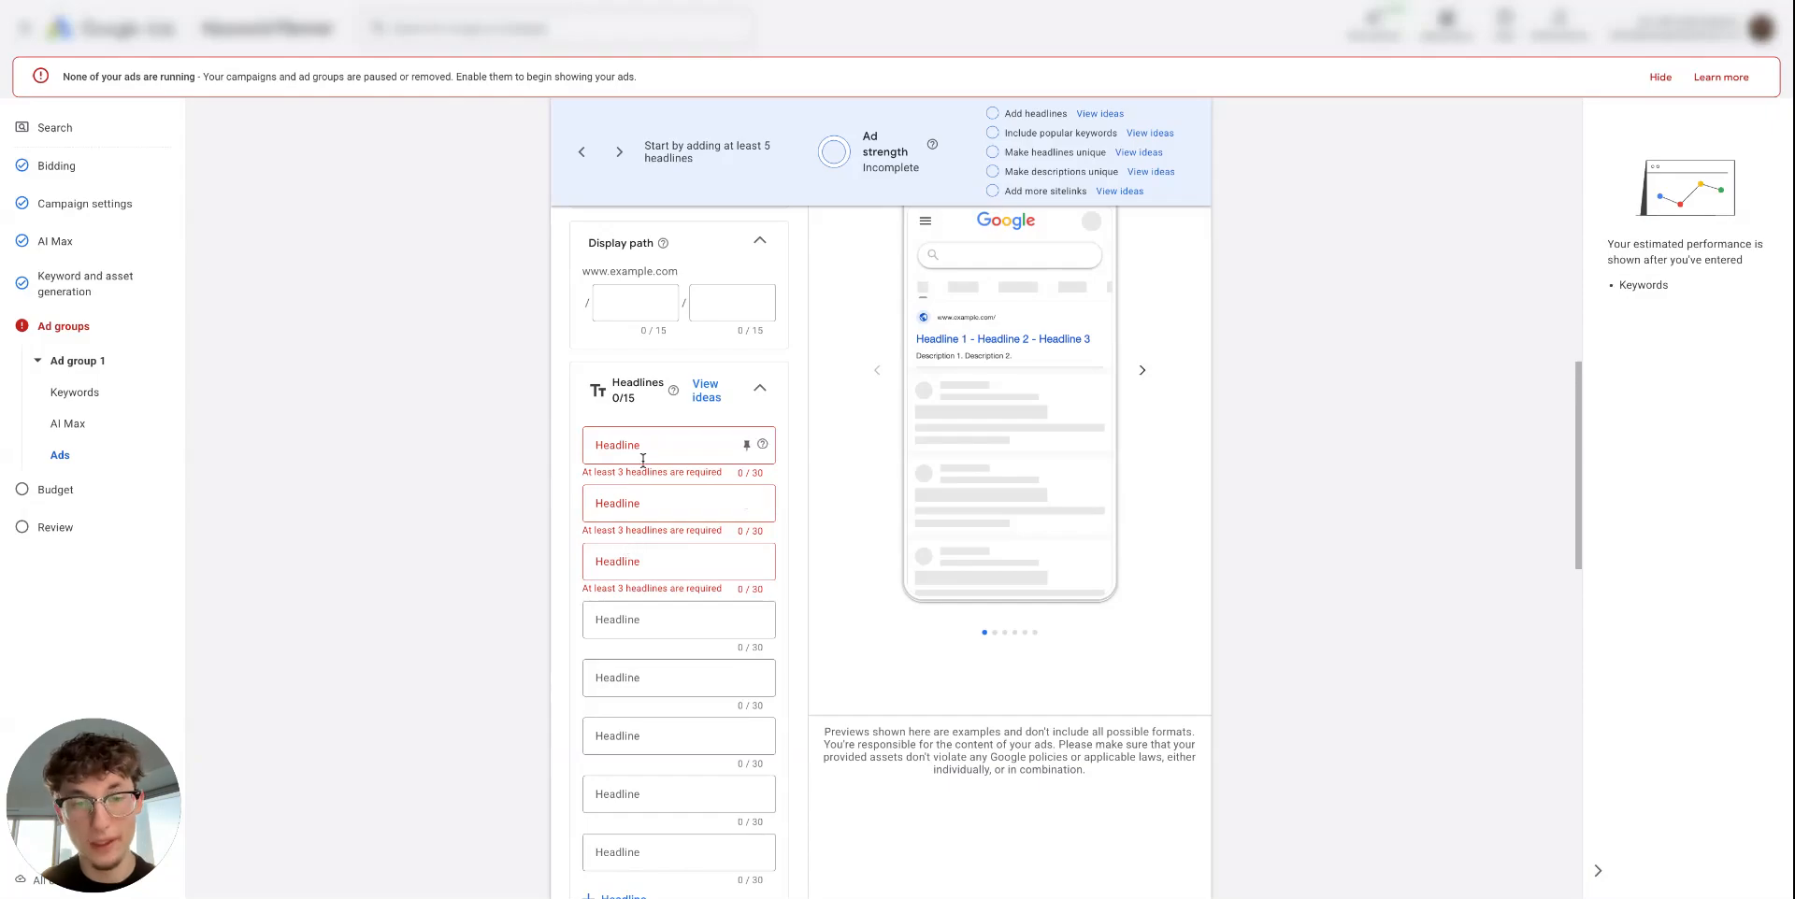
{"action": "scroll", "coordinate": [609, 500], "scroll_direction": "down", "scroll_amount": 1}
{"action": "left_click", "coordinate": [620, 540]}
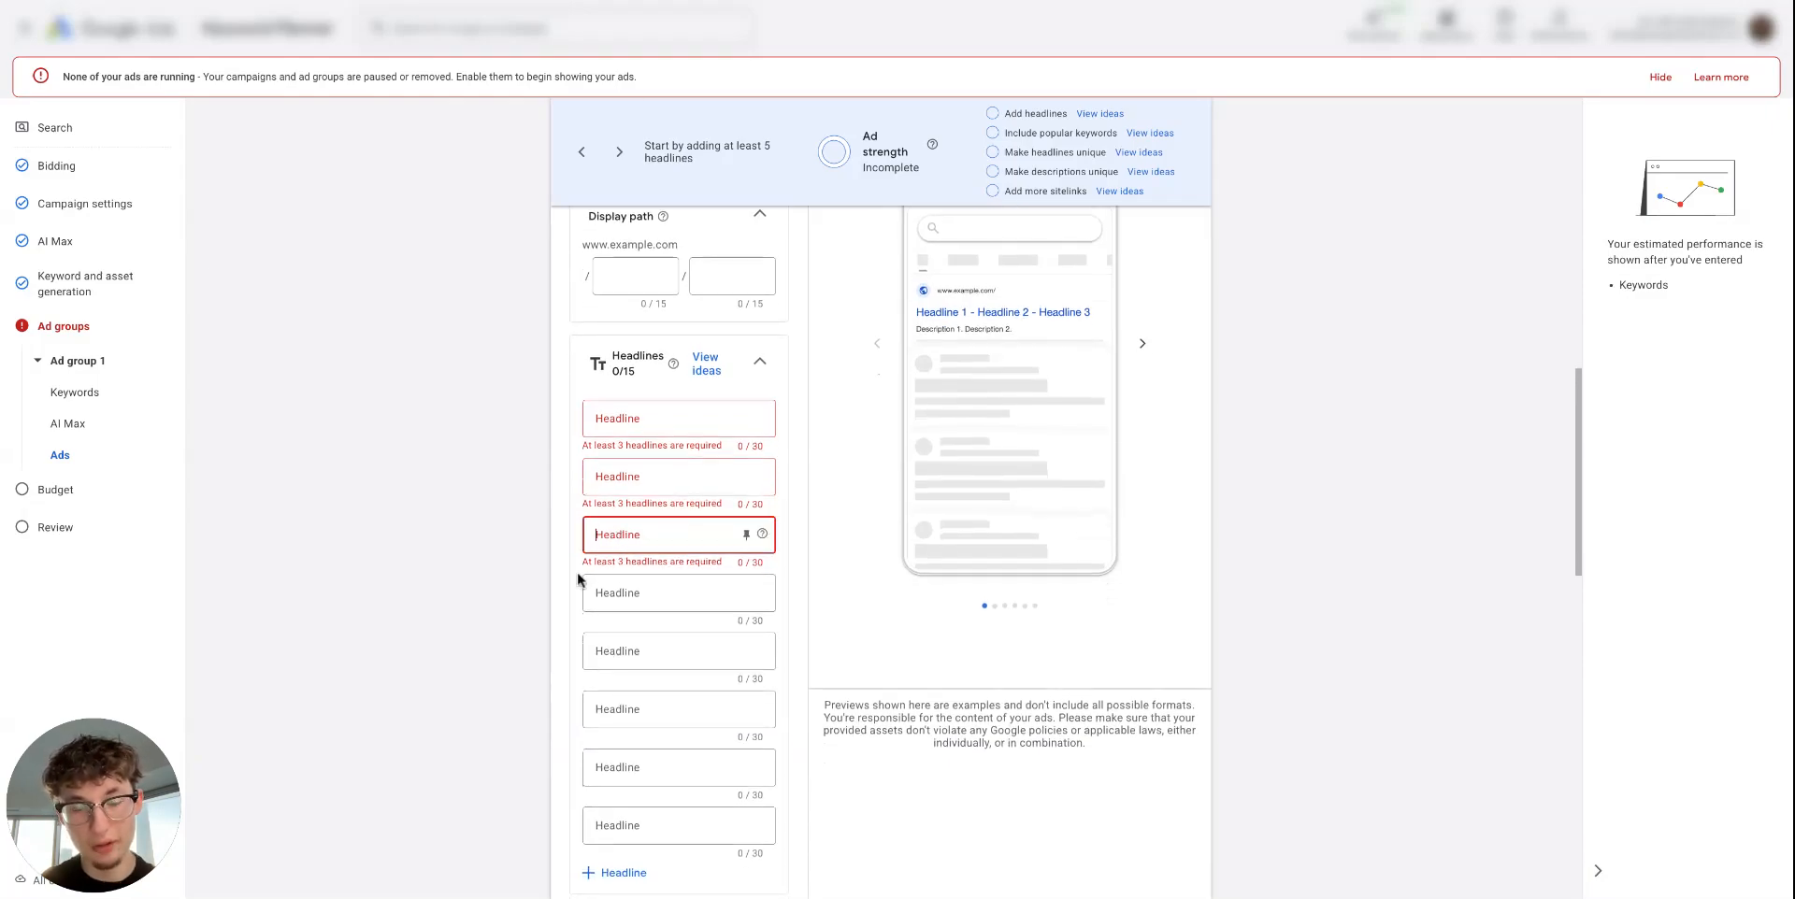
{"action": "scroll", "coordinate": [573, 595], "scroll_direction": "down", "scroll_amount": 1}
{"action": "left_click", "coordinate": [575, 520]}
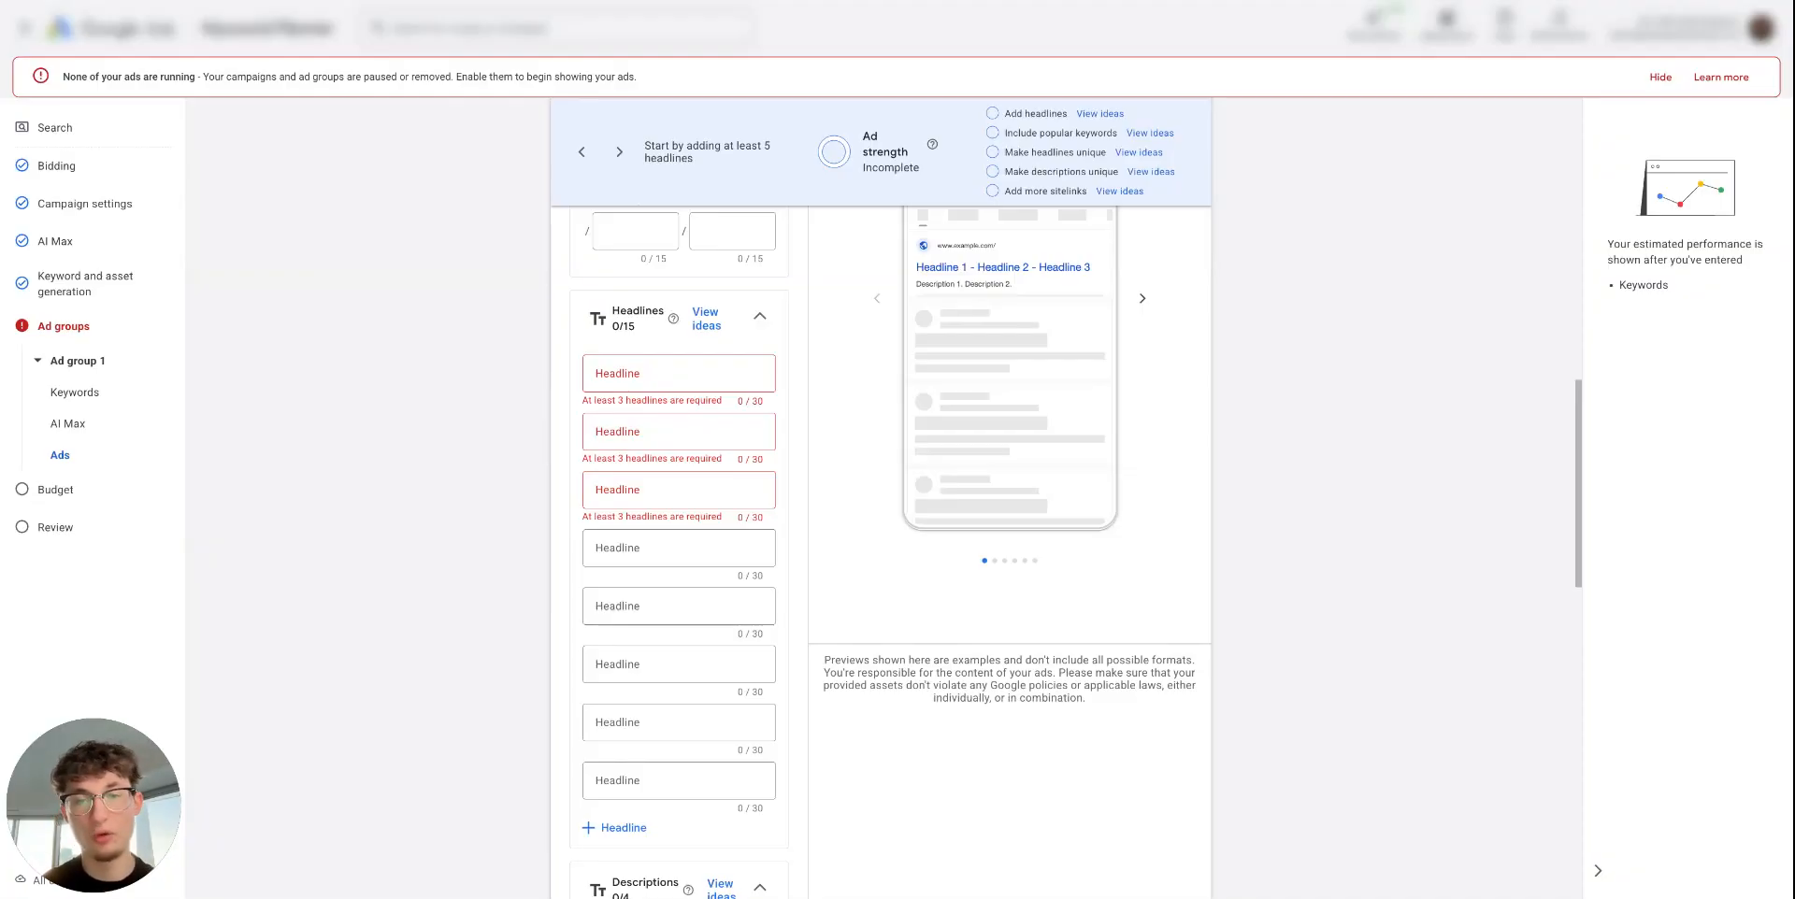
{"action": "left_click", "coordinate": [608, 503]}
{"action": "left_click", "coordinate": [569, 497]}
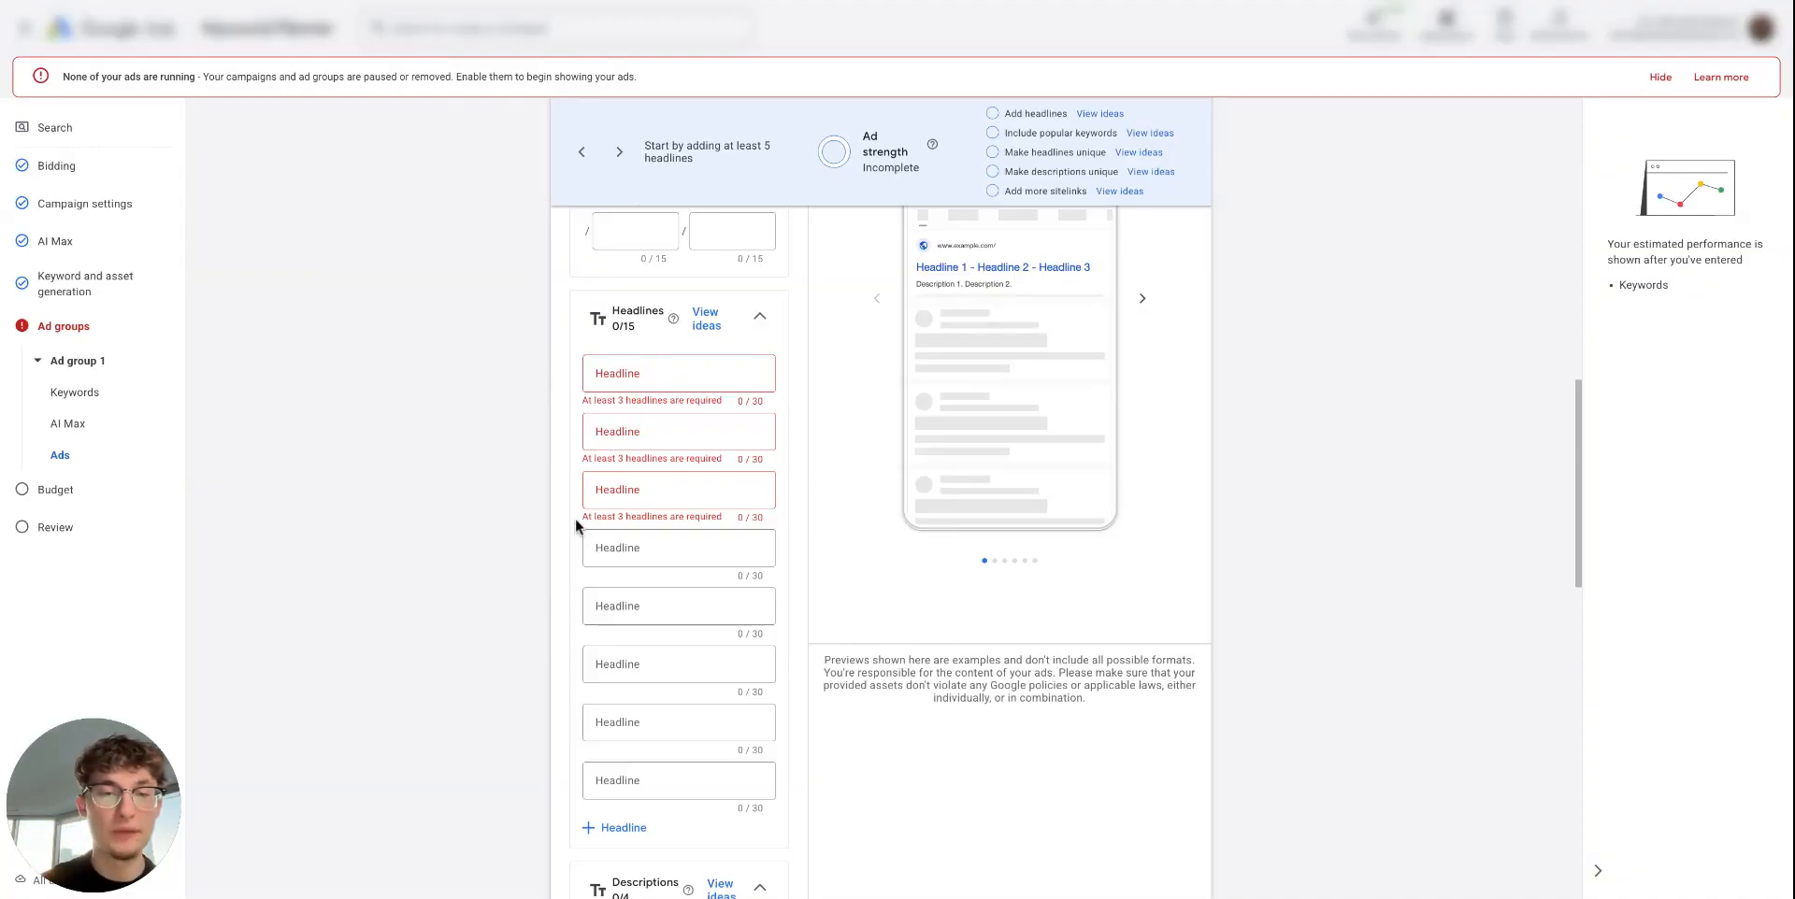
{"action": "scroll", "coordinate": [613, 587], "scroll_direction": "down", "scroll_amount": 1}
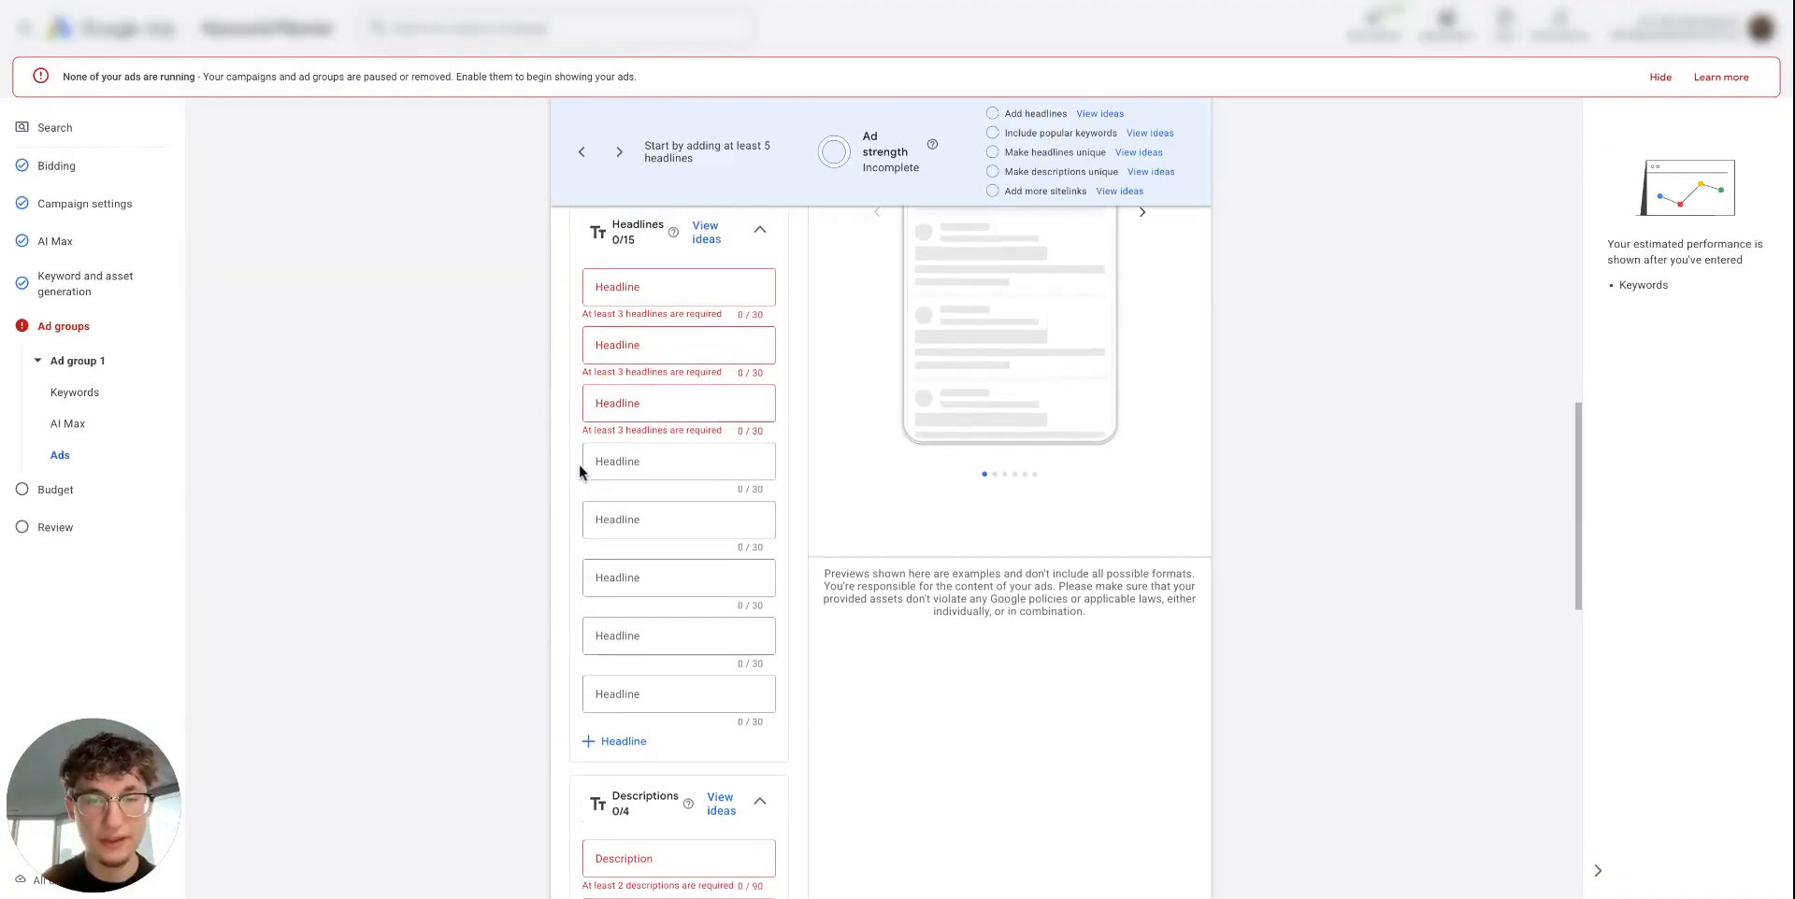
{"action": "left_click", "coordinate": [612, 537]}
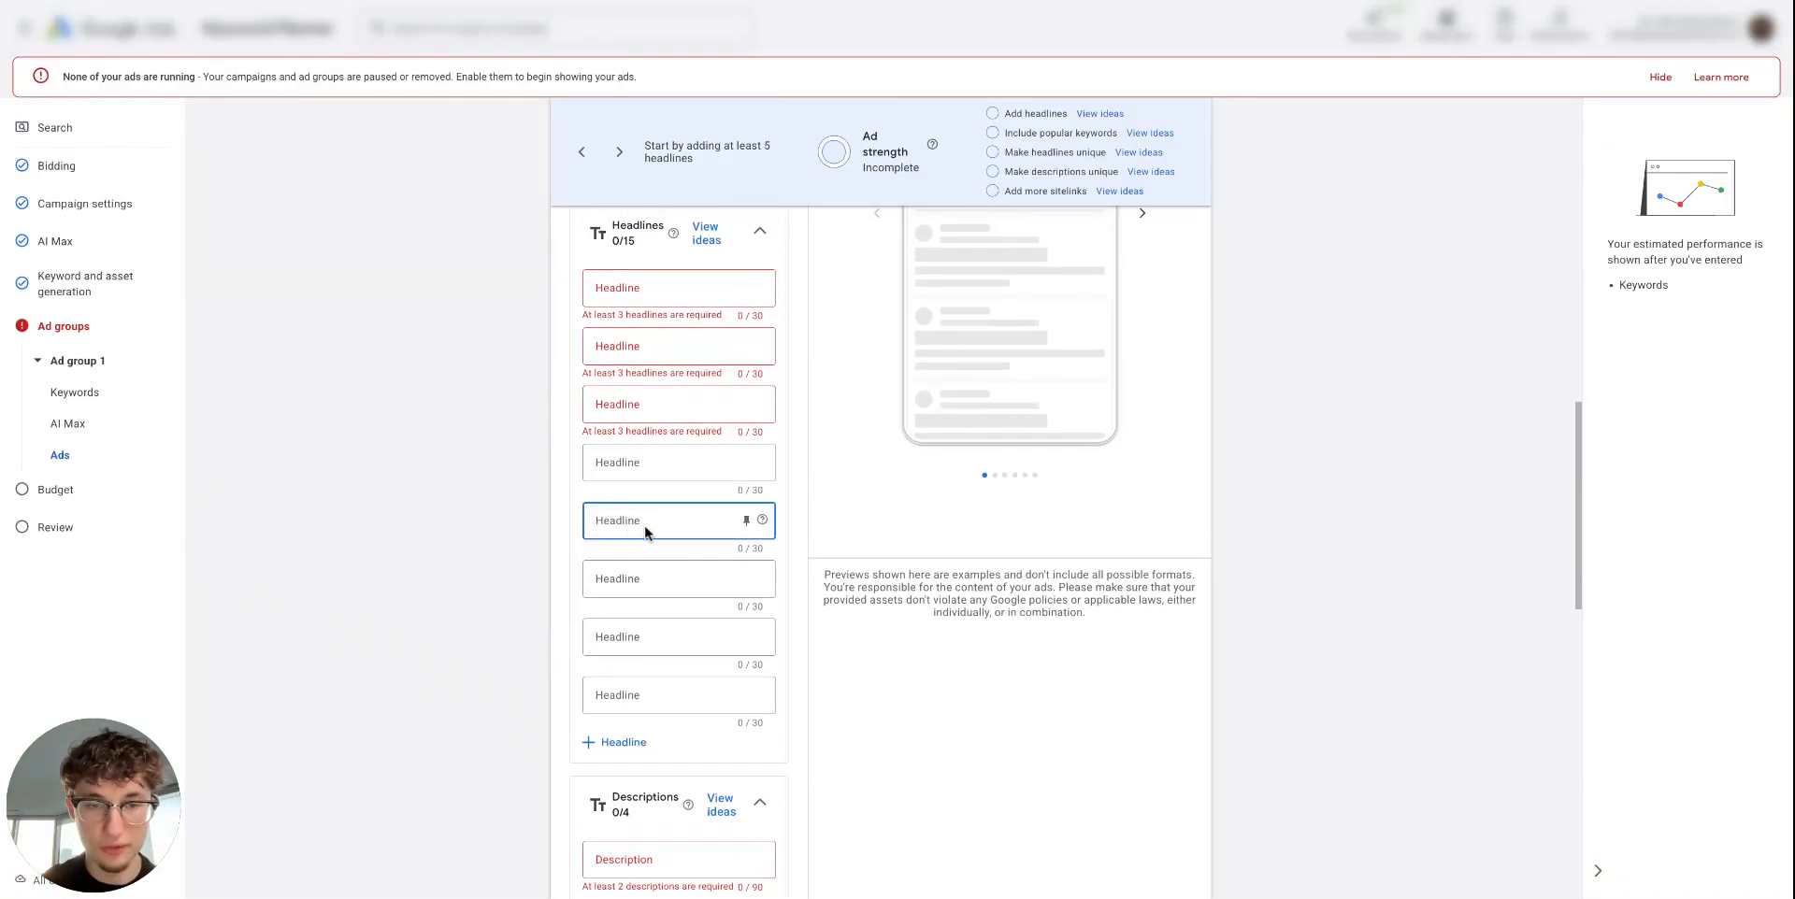
{"action": "left_click", "coordinate": [670, 580]}
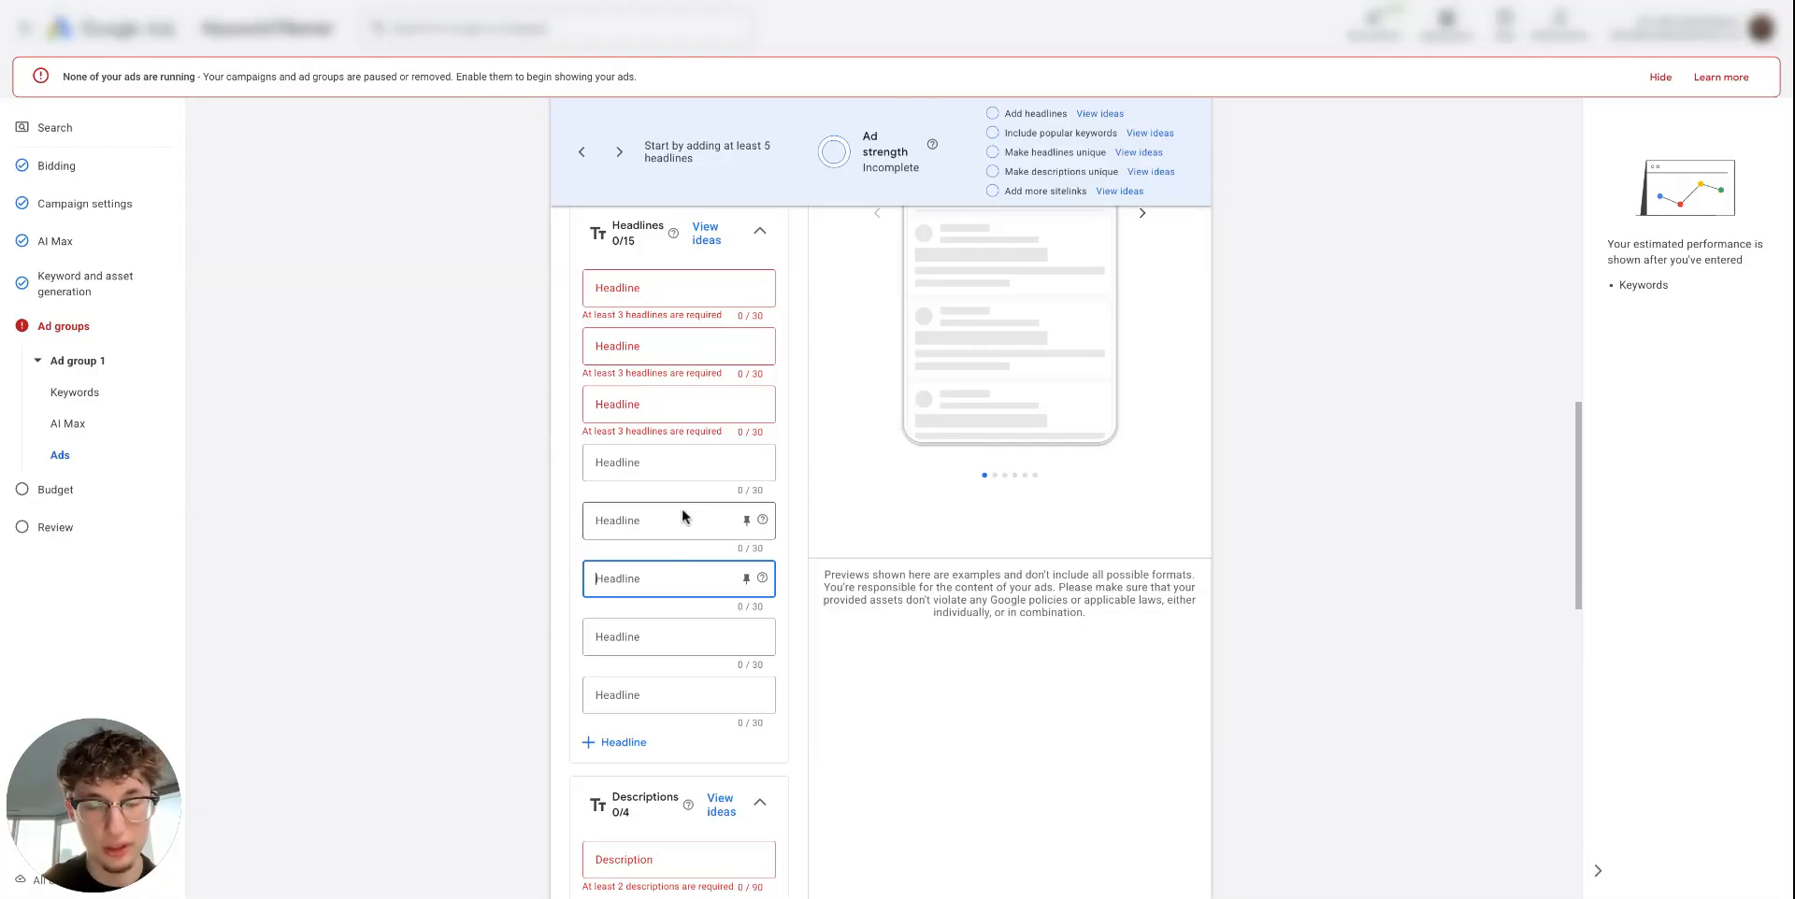
{"action": "left_click", "coordinate": [579, 478]}
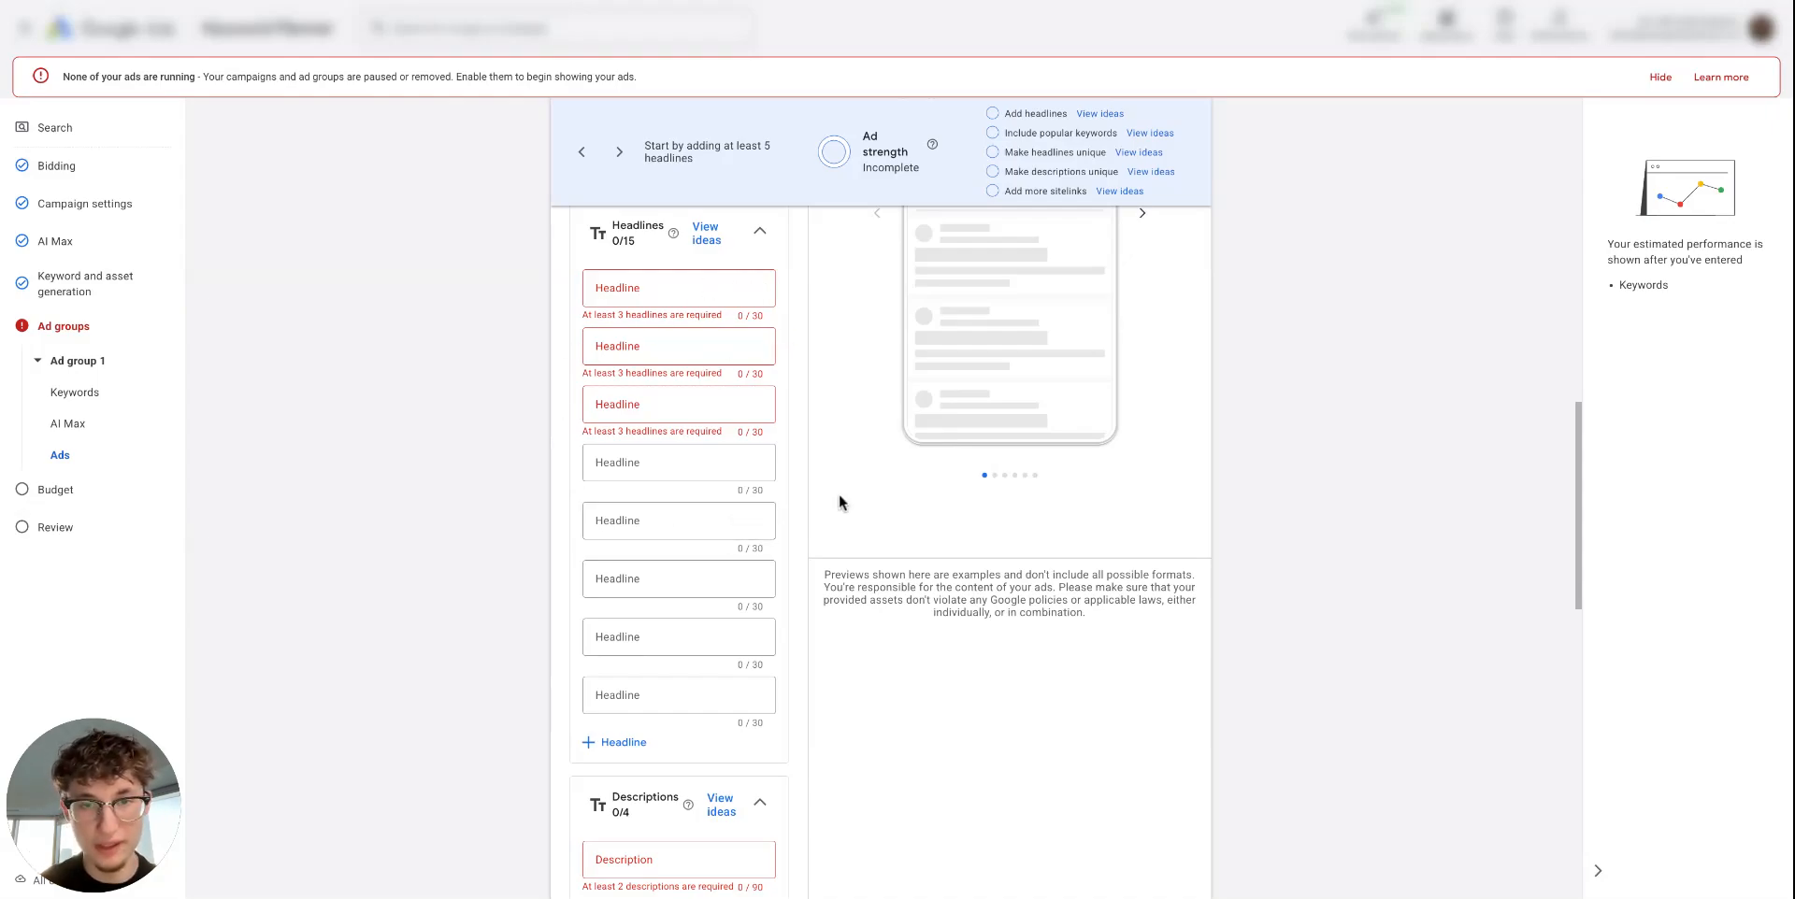
Step: Review the headline list alongside the ad preview and the Descriptions section
{"action": "scroll", "coordinate": [839, 494], "scroll_direction": "up", "scroll_amount": 1}
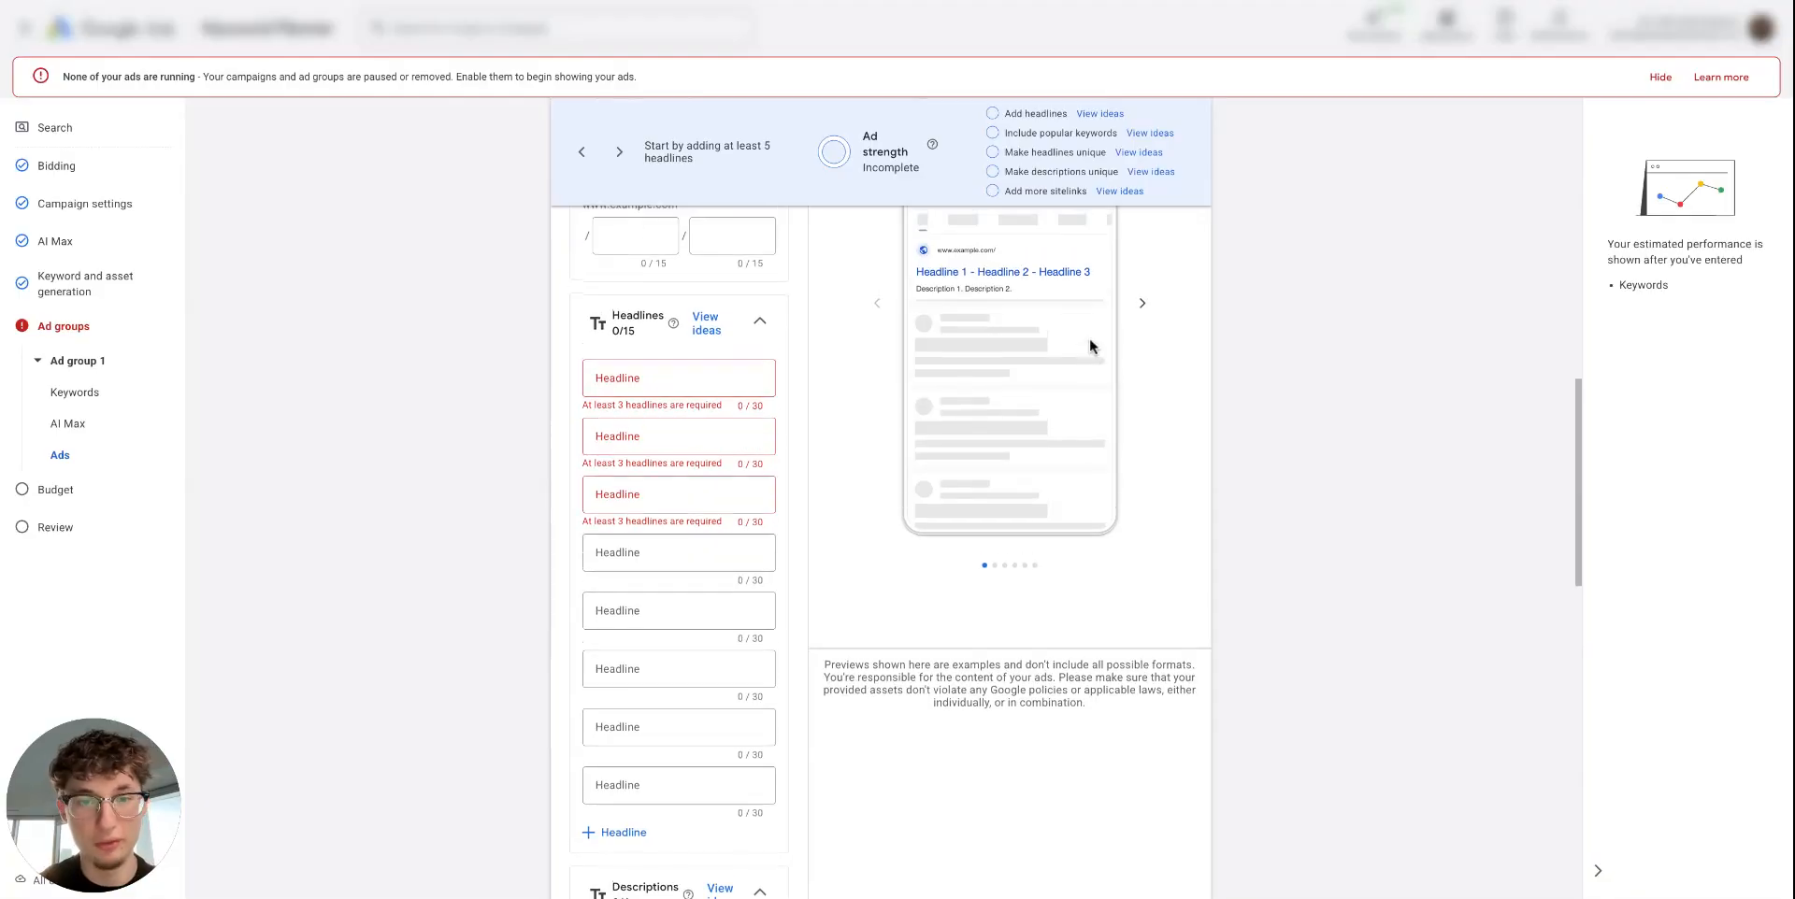
{"action": "scroll", "coordinate": [830, 454], "scroll_direction": "down", "scroll_amount": 1}
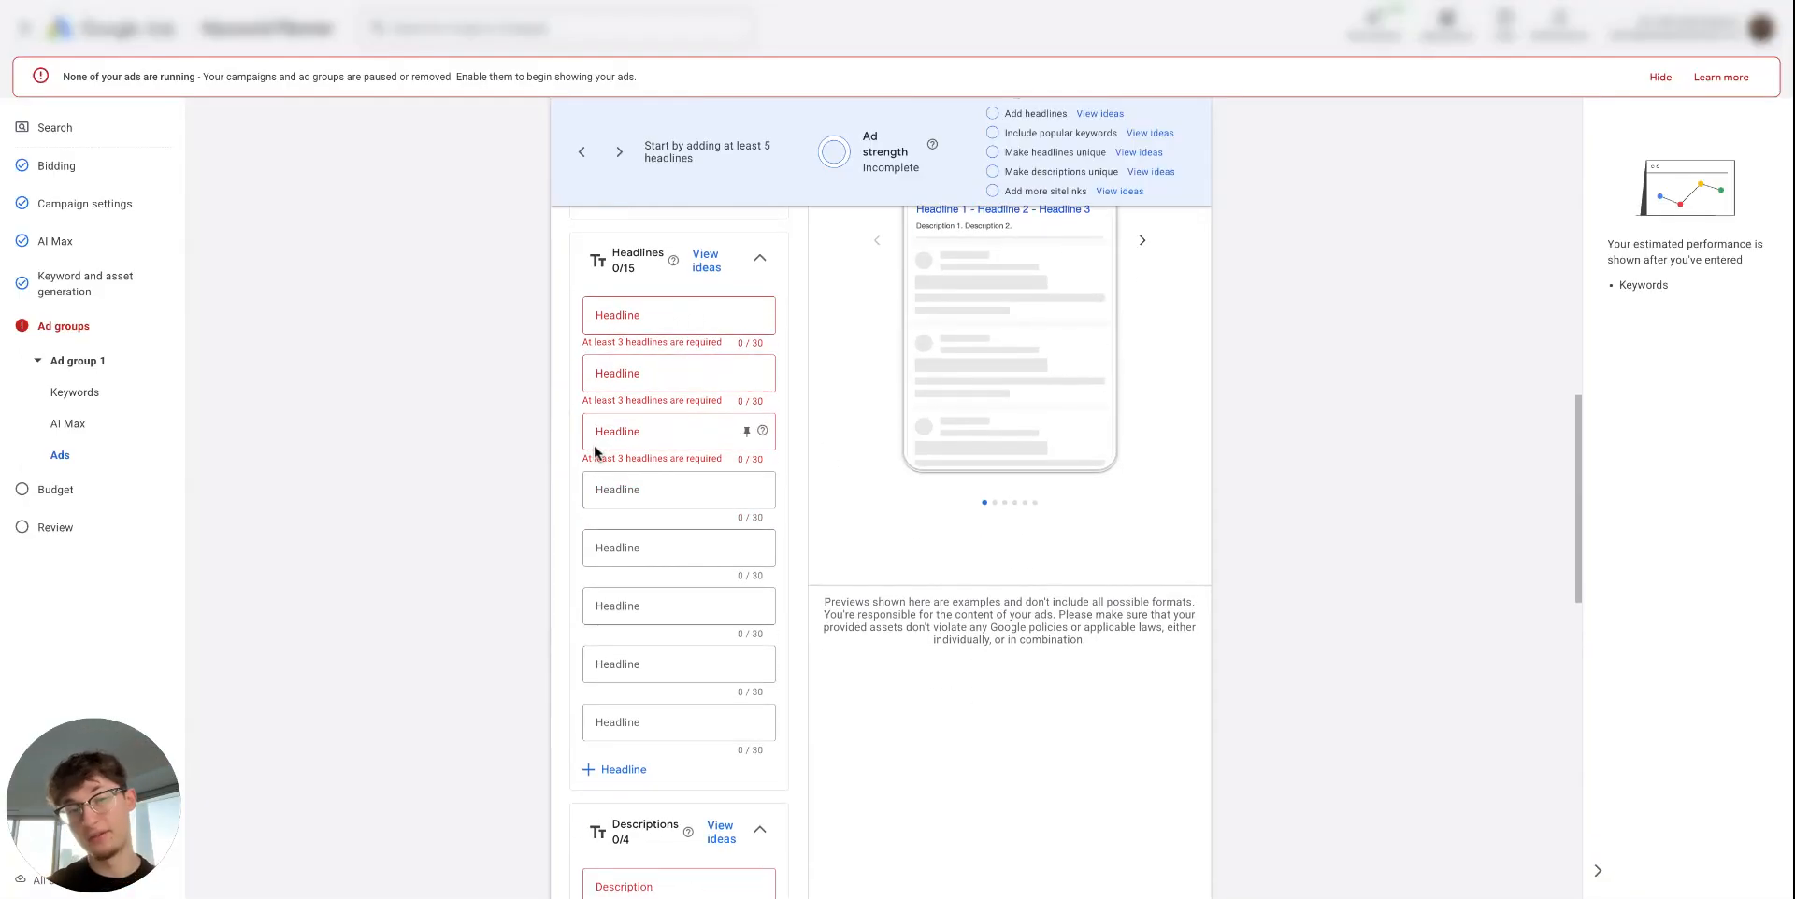
{"action": "scroll", "coordinate": [598, 496], "scroll_direction": "down", "scroll_amount": 1}
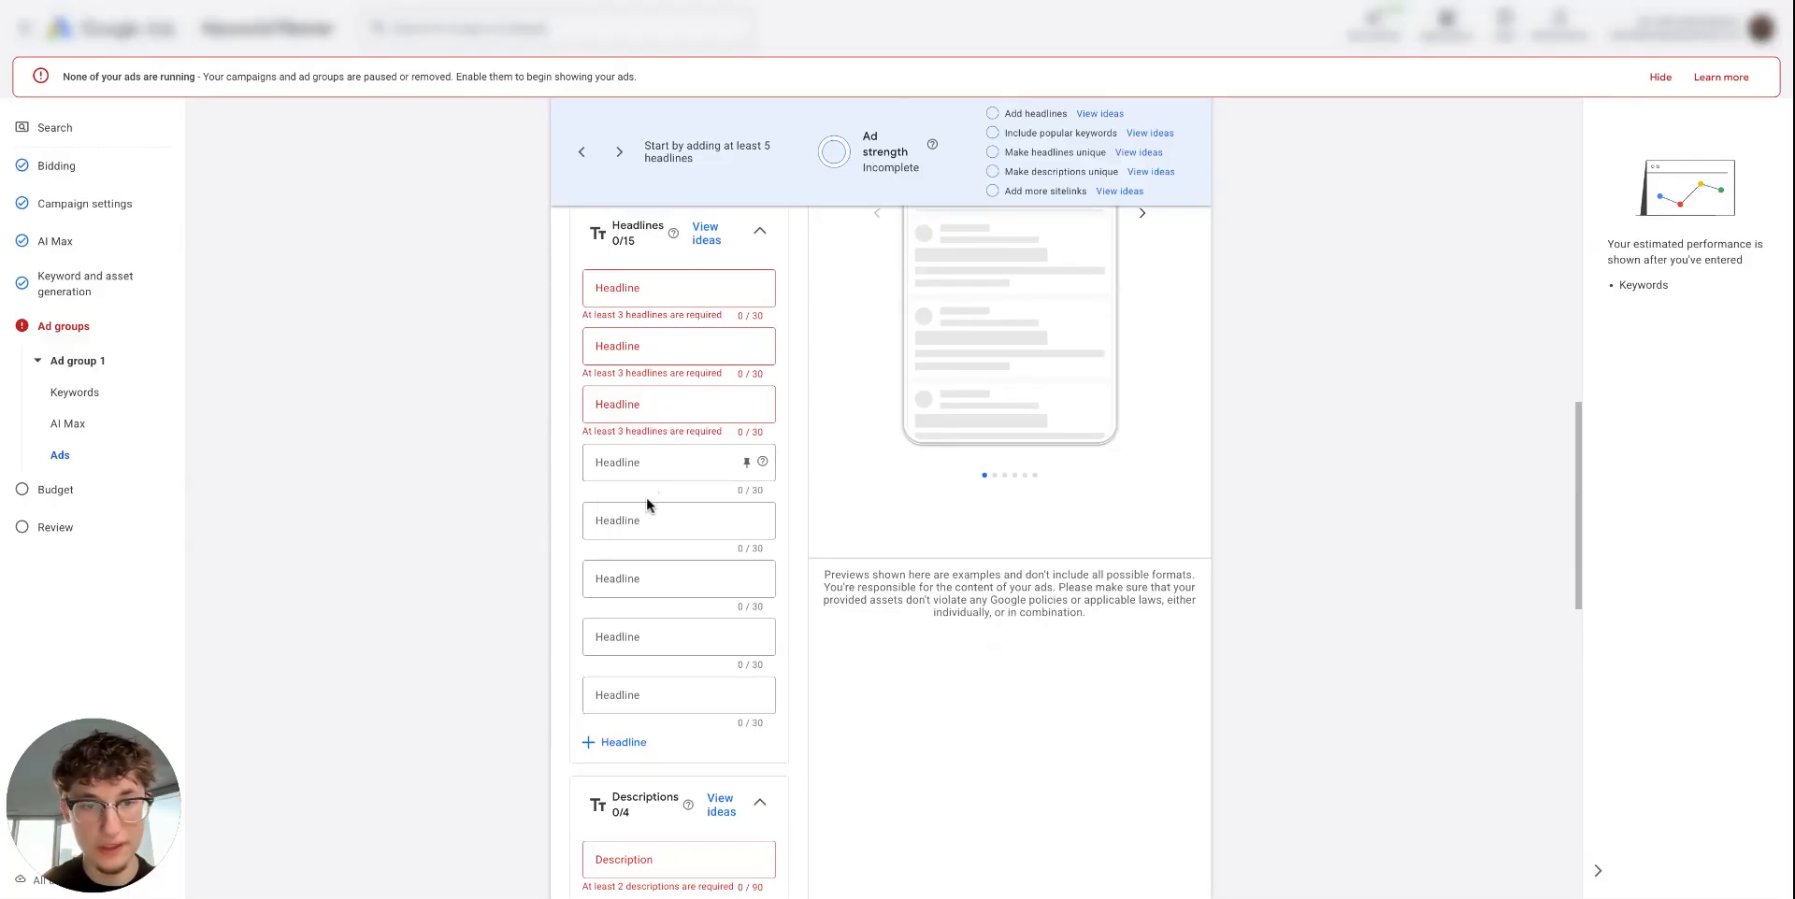
{"action": "scroll", "coordinate": [639, 516], "scroll_direction": "down", "scroll_amount": 1}
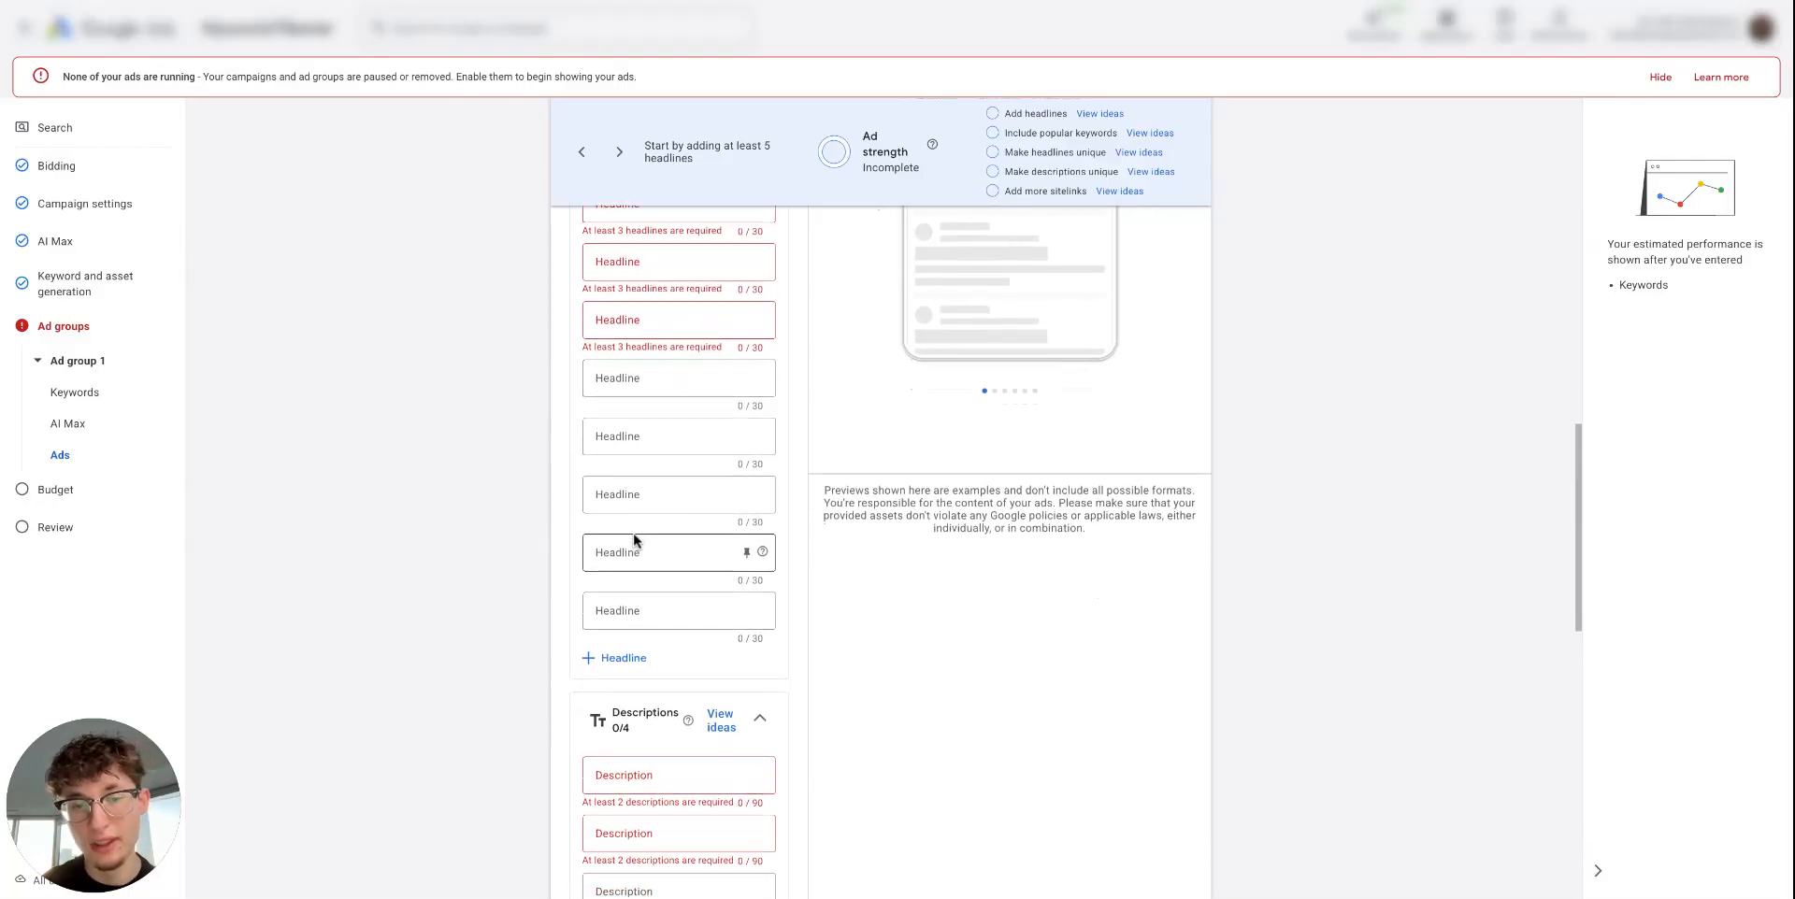
{"action": "scroll", "coordinate": [632, 531], "scroll_direction": "down", "scroll_amount": 5}
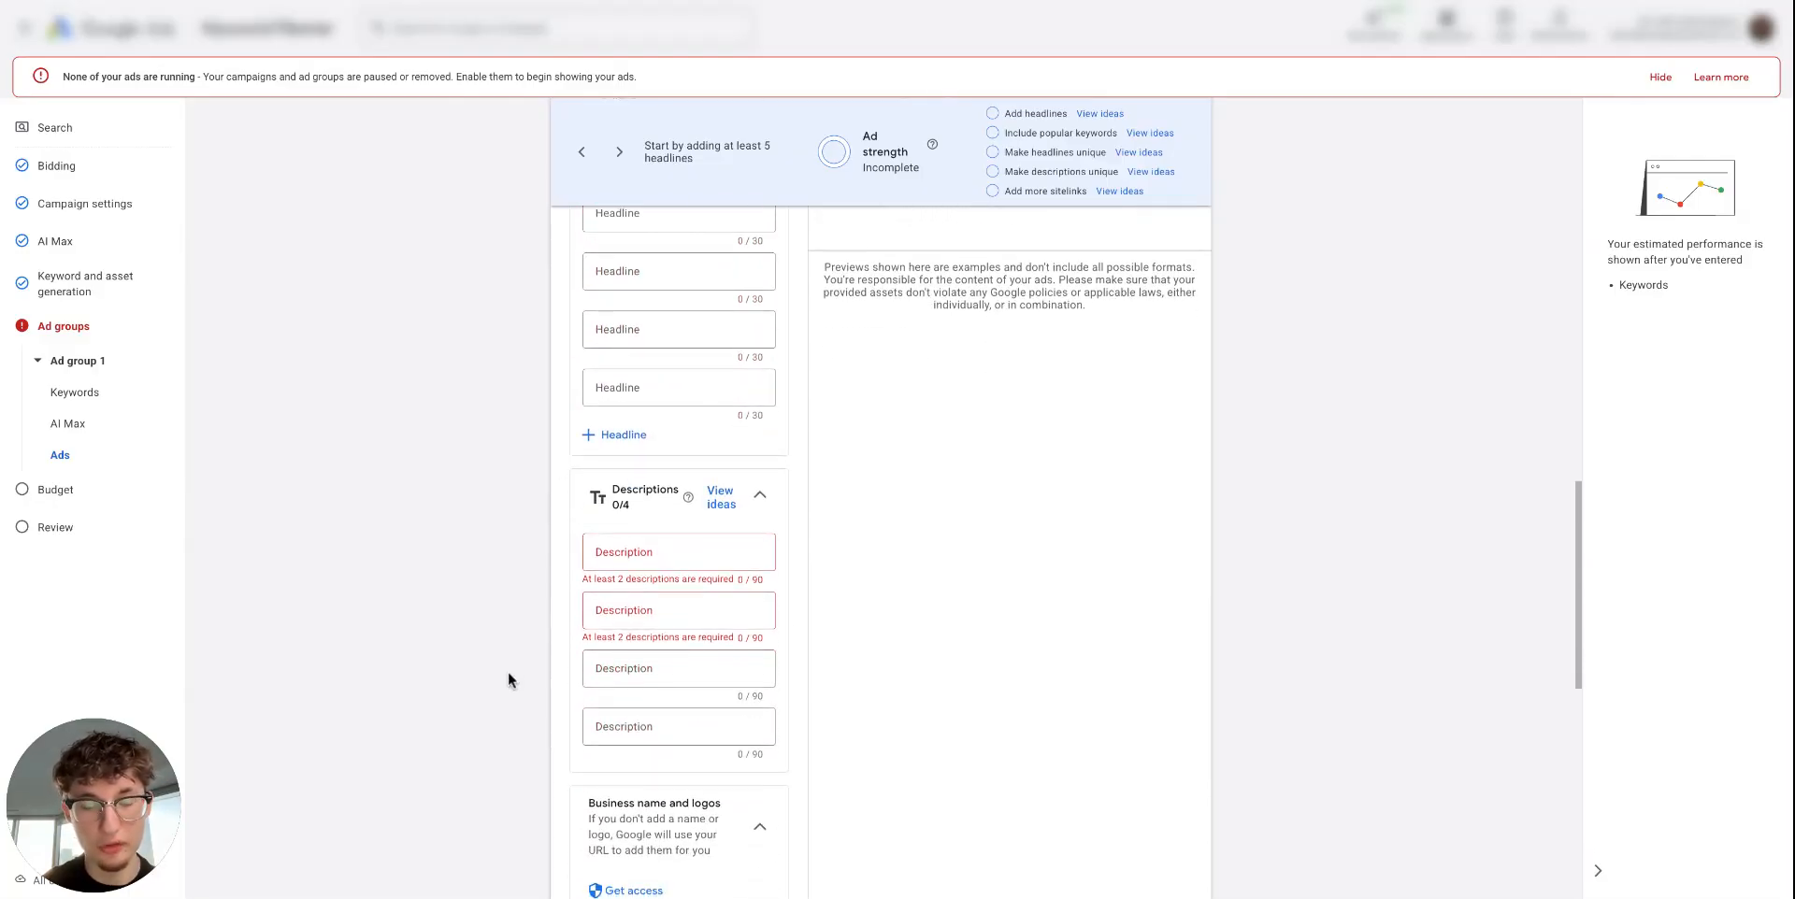
{"action": "scroll", "coordinate": [507, 671], "scroll_direction": "up", "scroll_amount": 6}
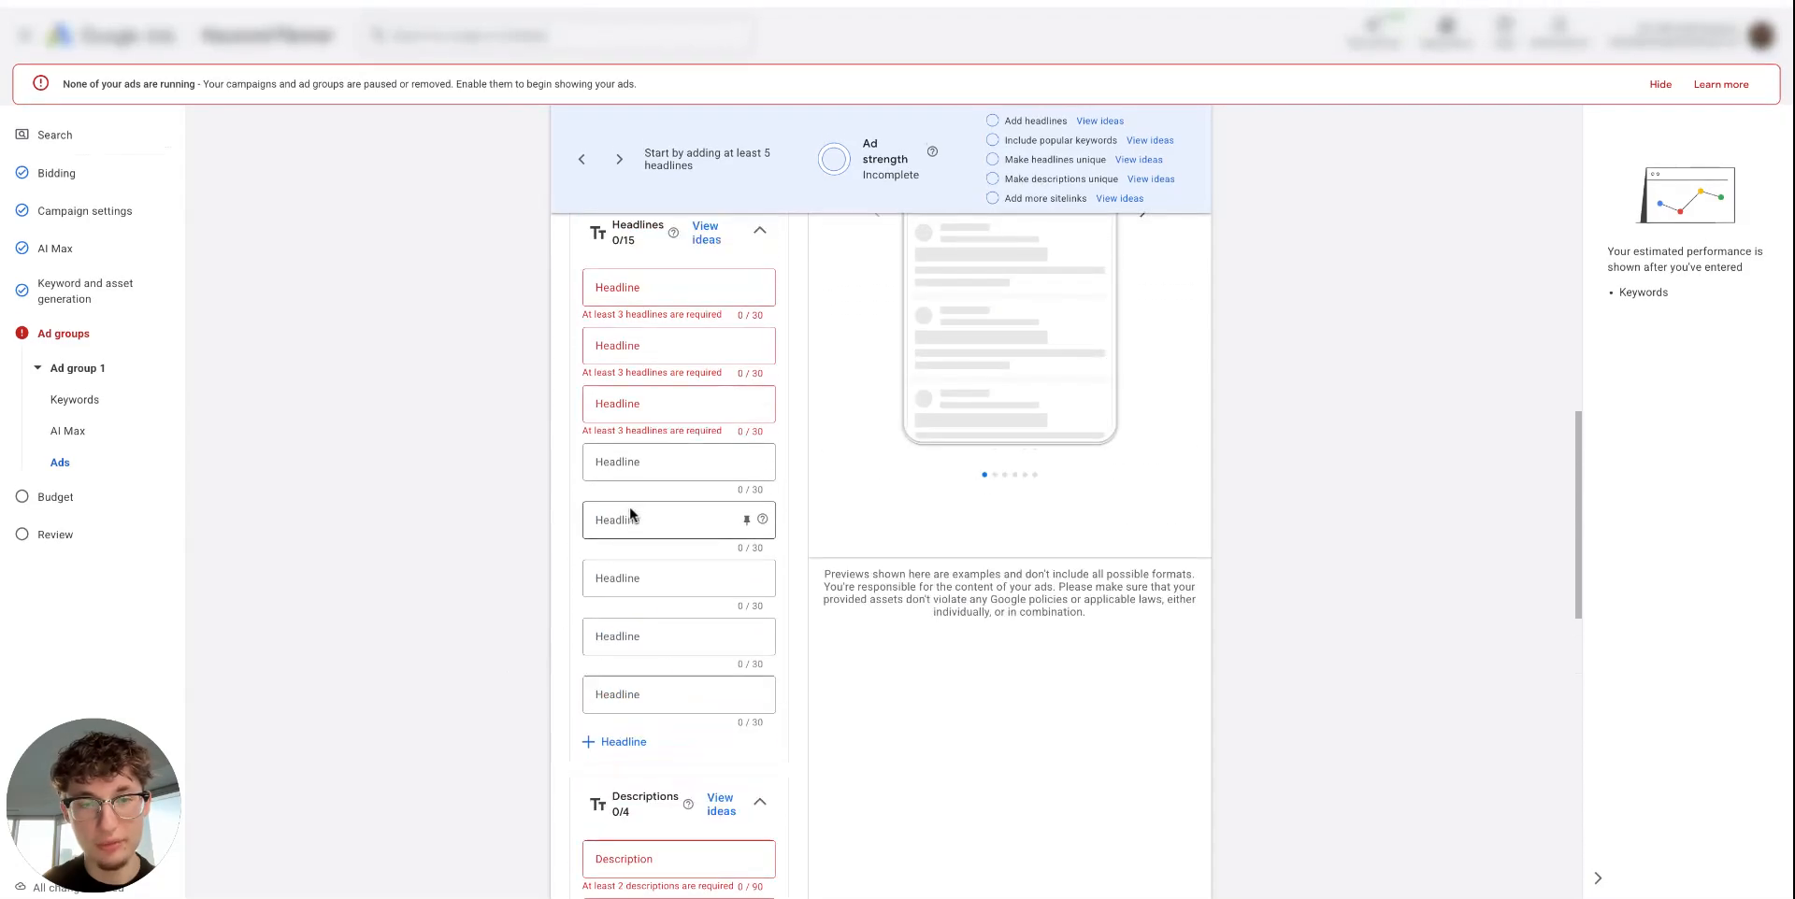
{"action": "scroll", "coordinate": [630, 507], "scroll_direction": "down", "scroll_amount": 3}
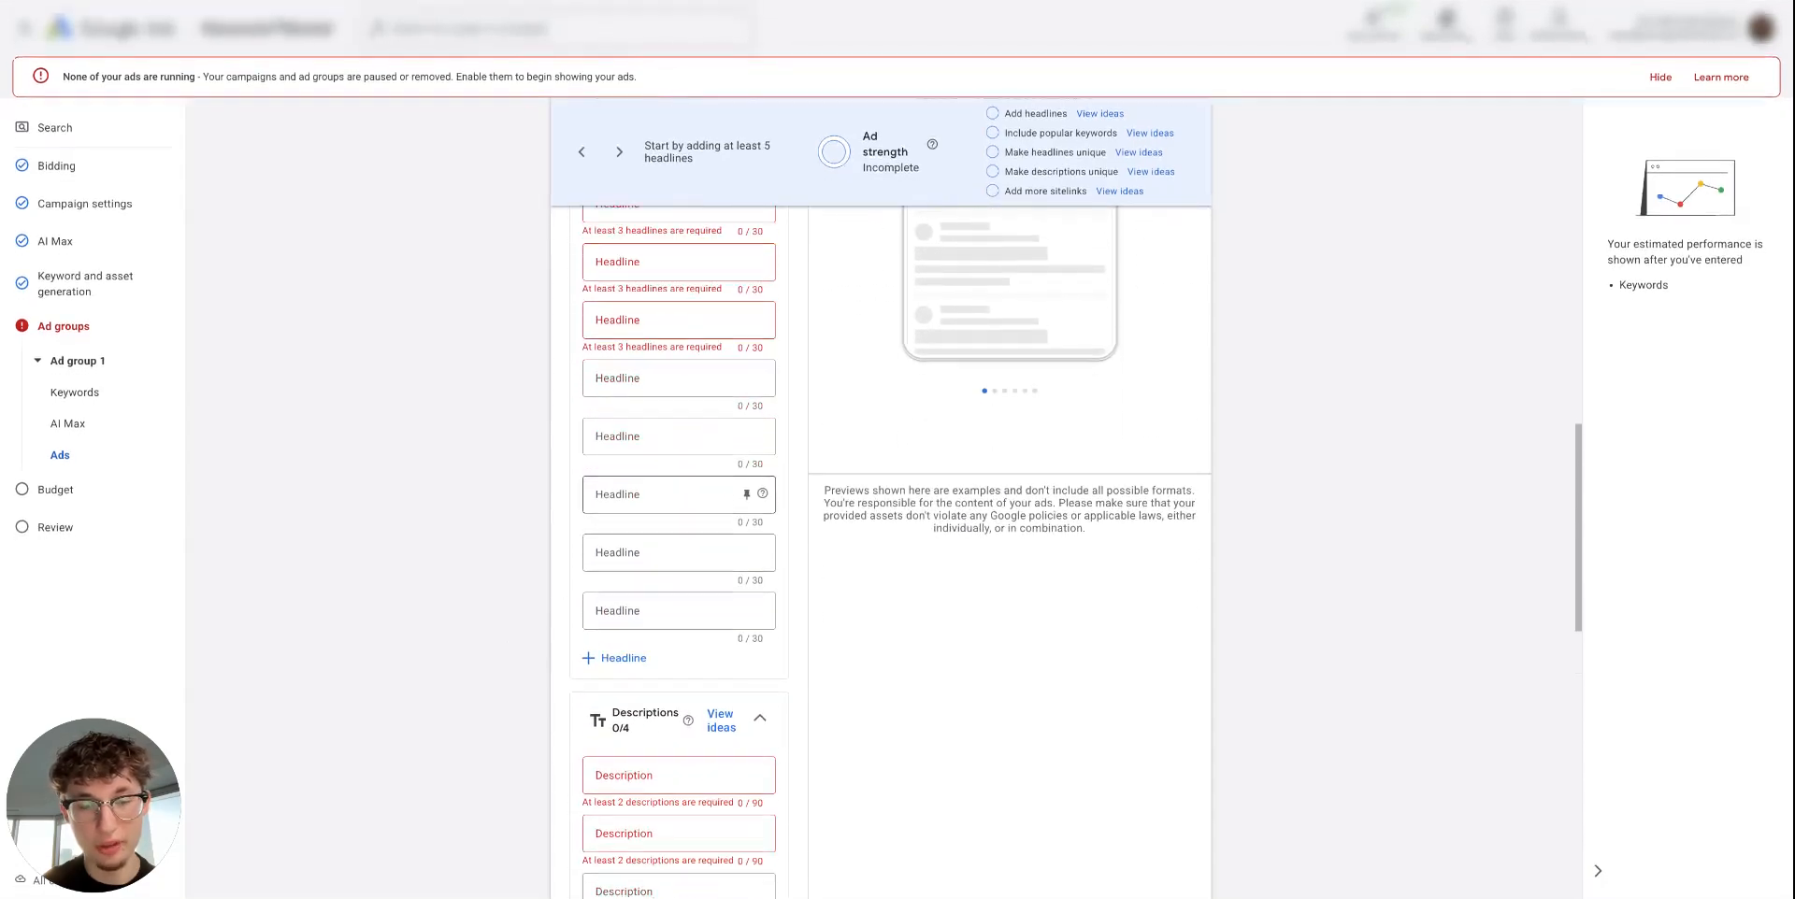
Step: Examine the ad's description fields, their requirements and character limits, comparing them with the headline fields
{"action": "left_click", "coordinate": [661, 800]}
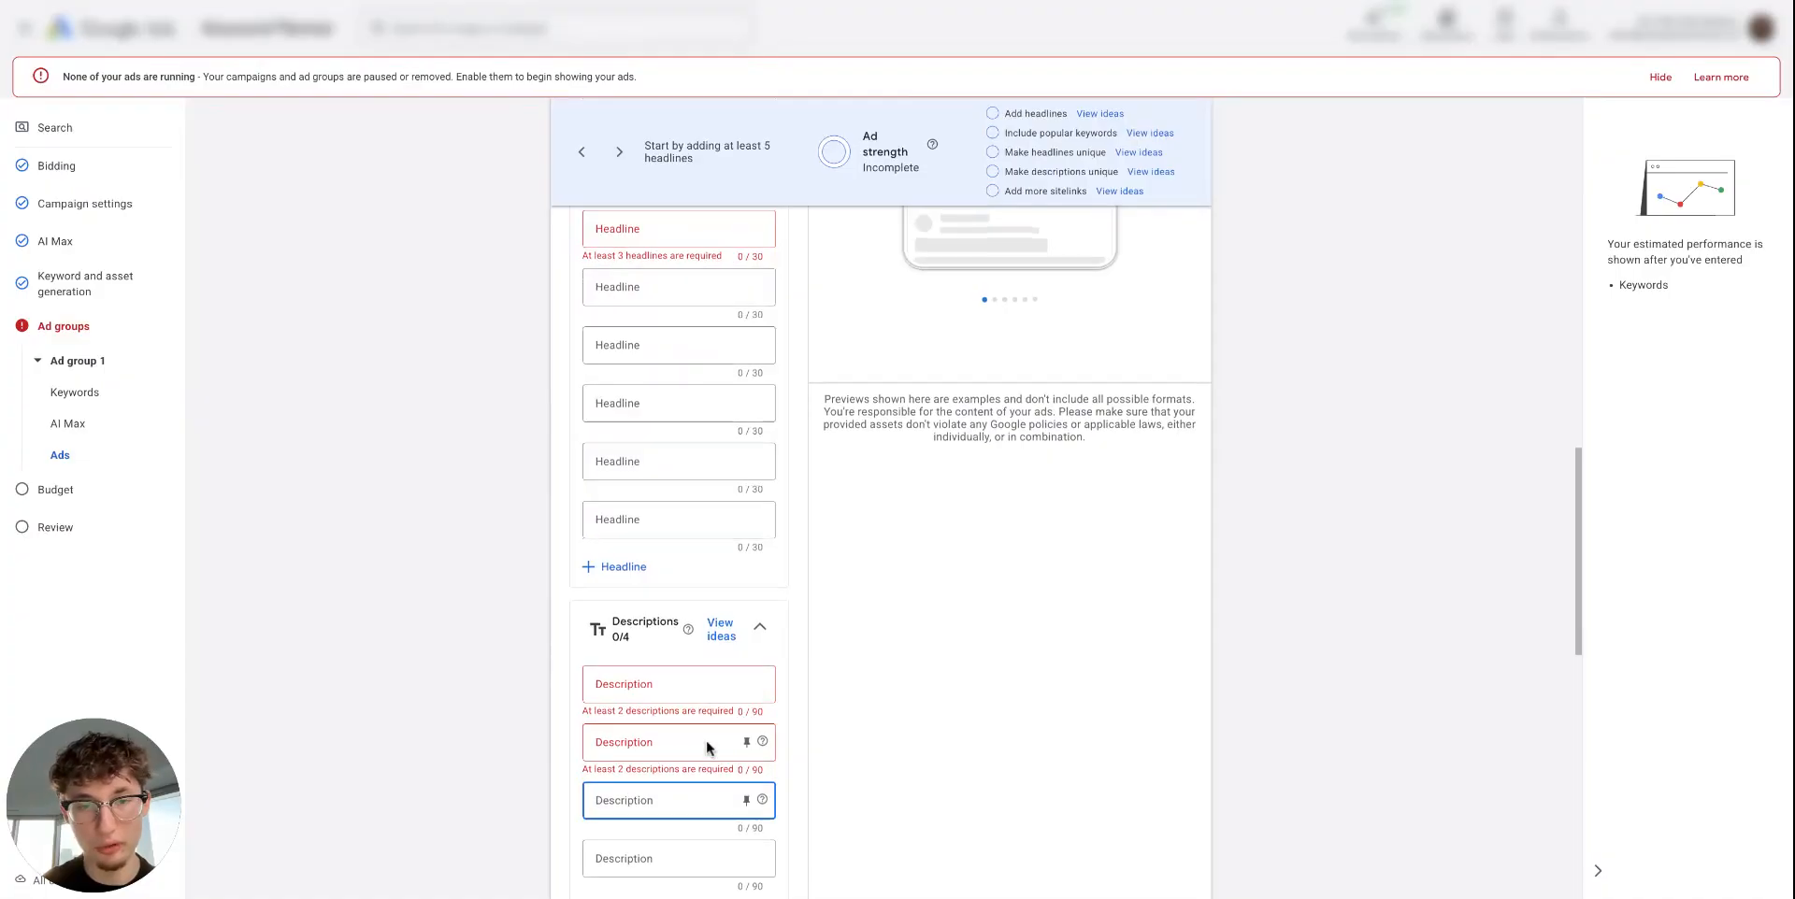
{"action": "left_click", "coordinate": [794, 619]}
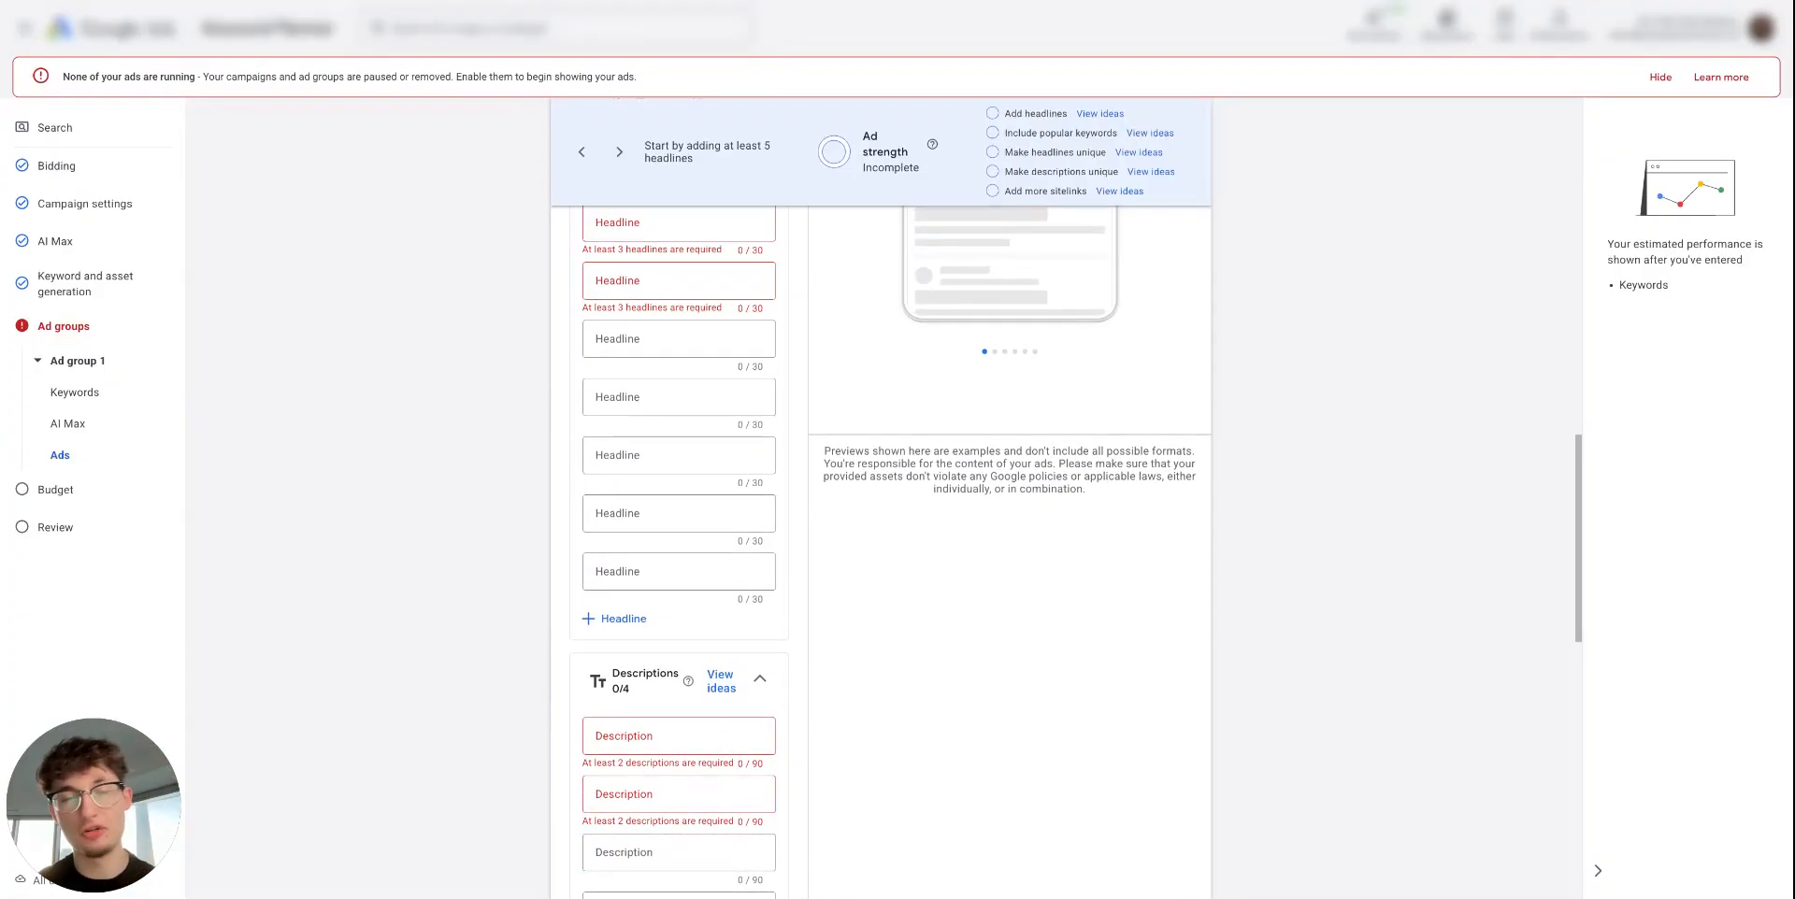
{"action": "scroll", "coordinate": [879, 504], "scroll_direction": "down", "scroll_amount": 1}
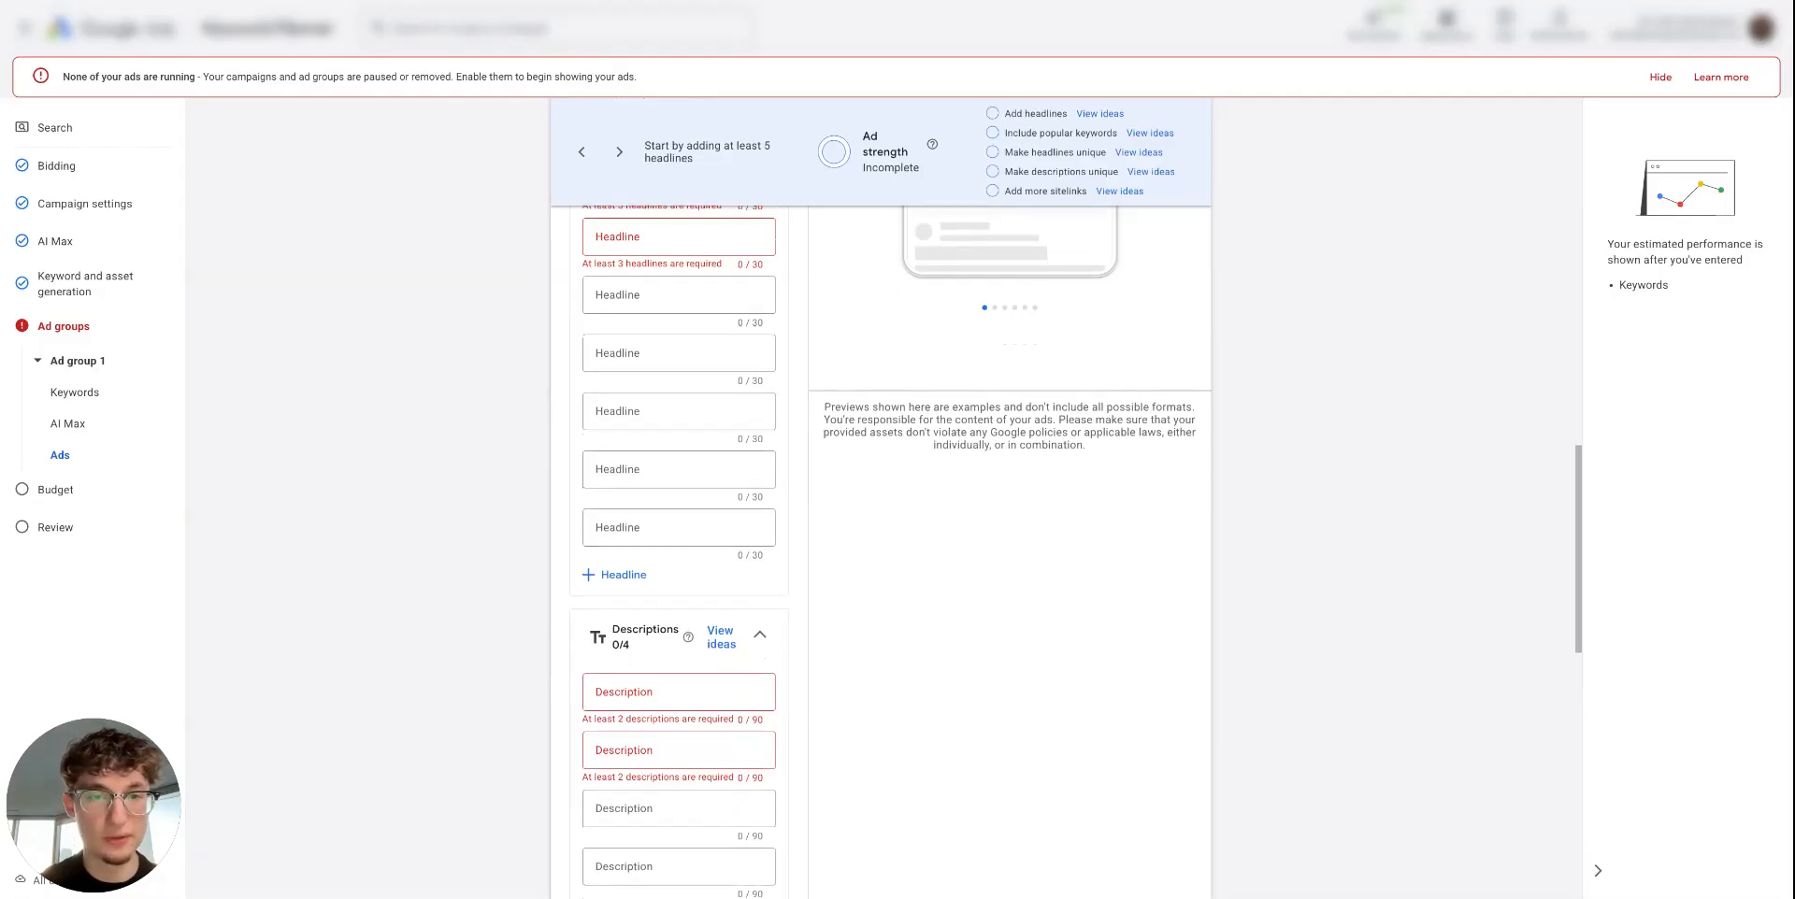
{"action": "scroll", "coordinate": [749, 462], "scroll_direction": "up", "scroll_amount": 1}
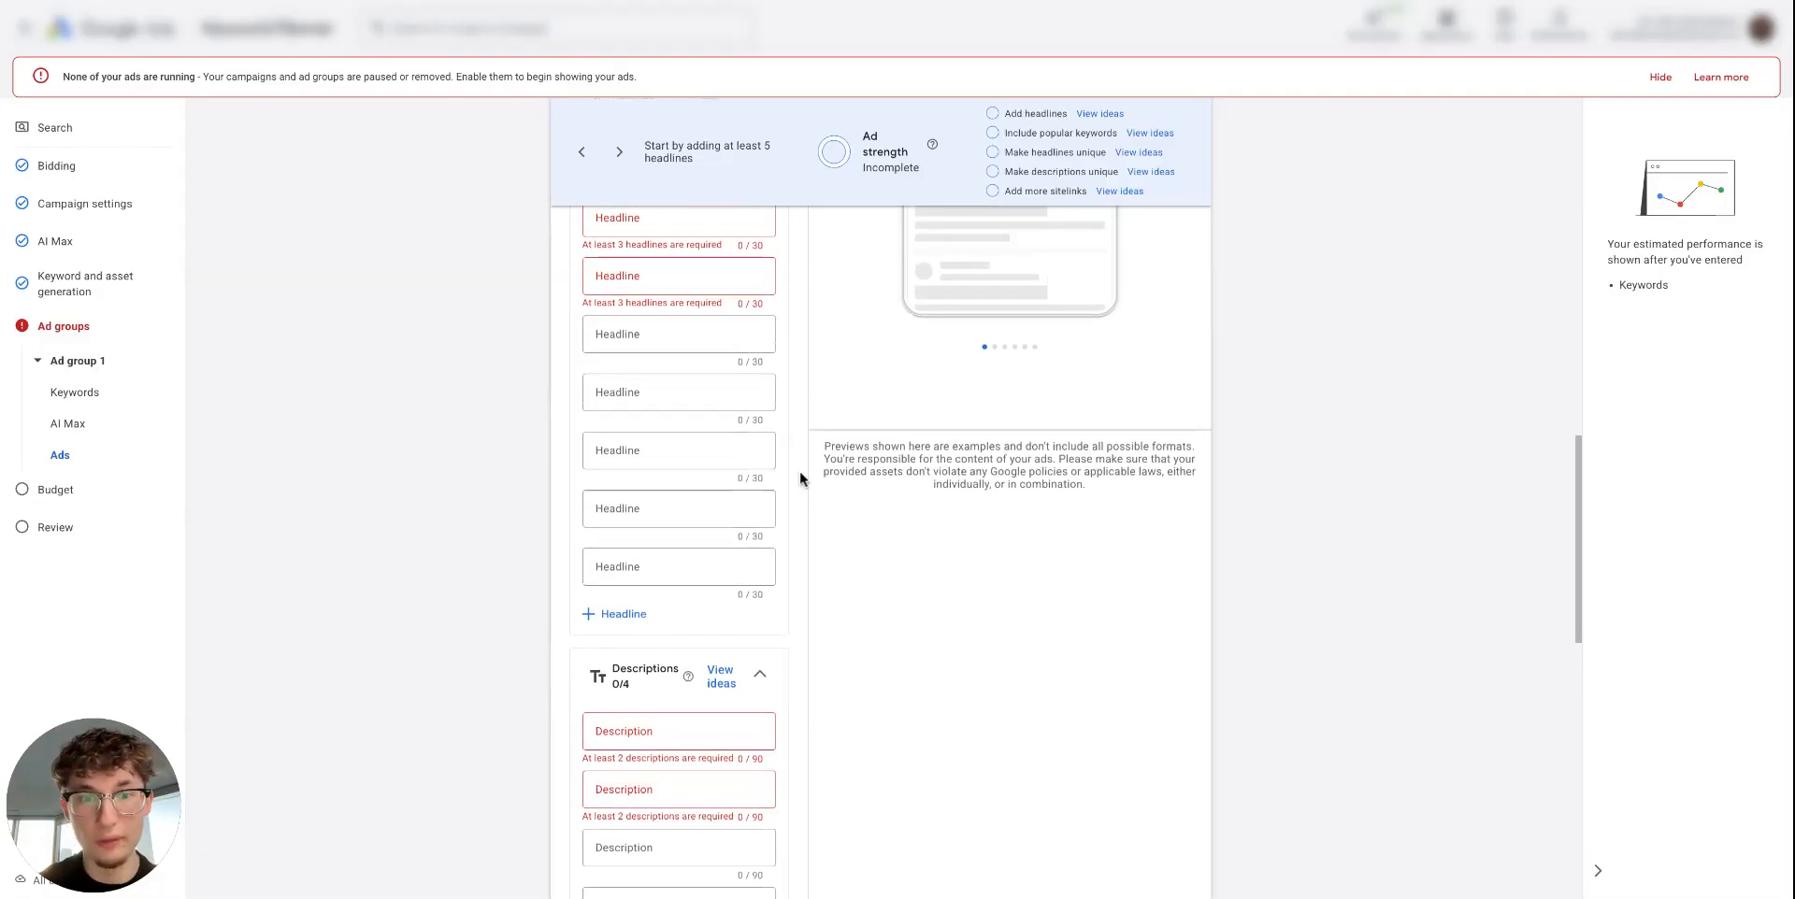
{"action": "scroll", "coordinate": [712, 645], "scroll_direction": "down", "scroll_amount": 1}
{"action": "left_click", "coordinate": [684, 674]}
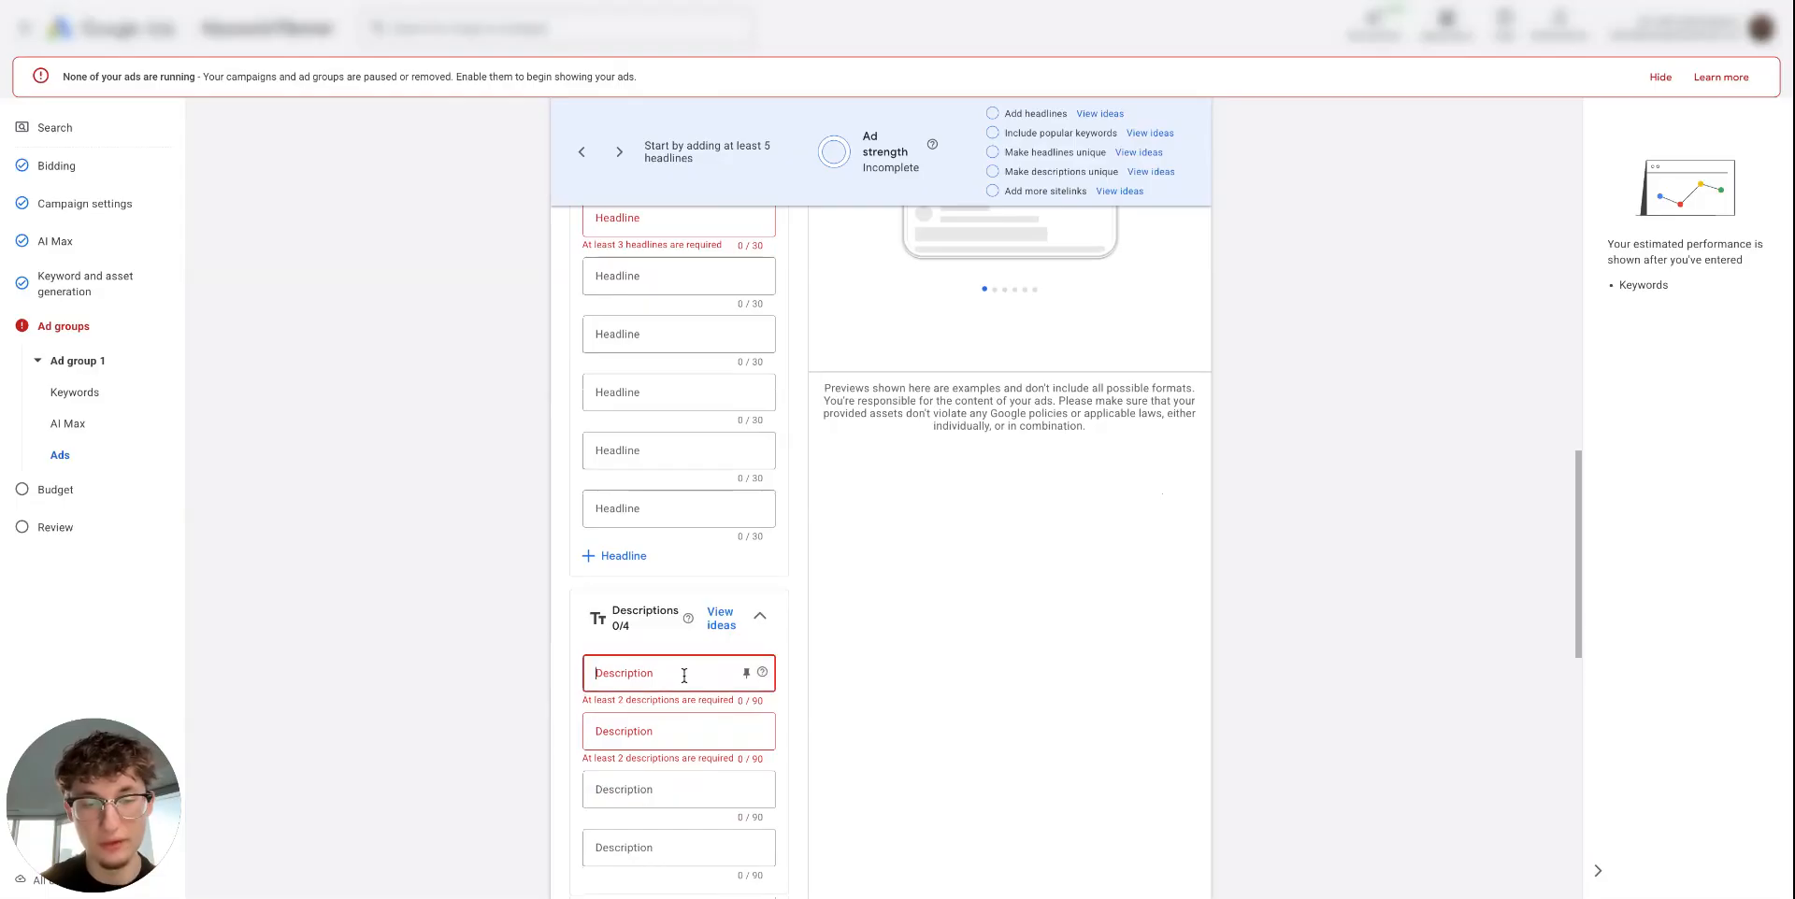
{"action": "left_click", "coordinate": [674, 732]}
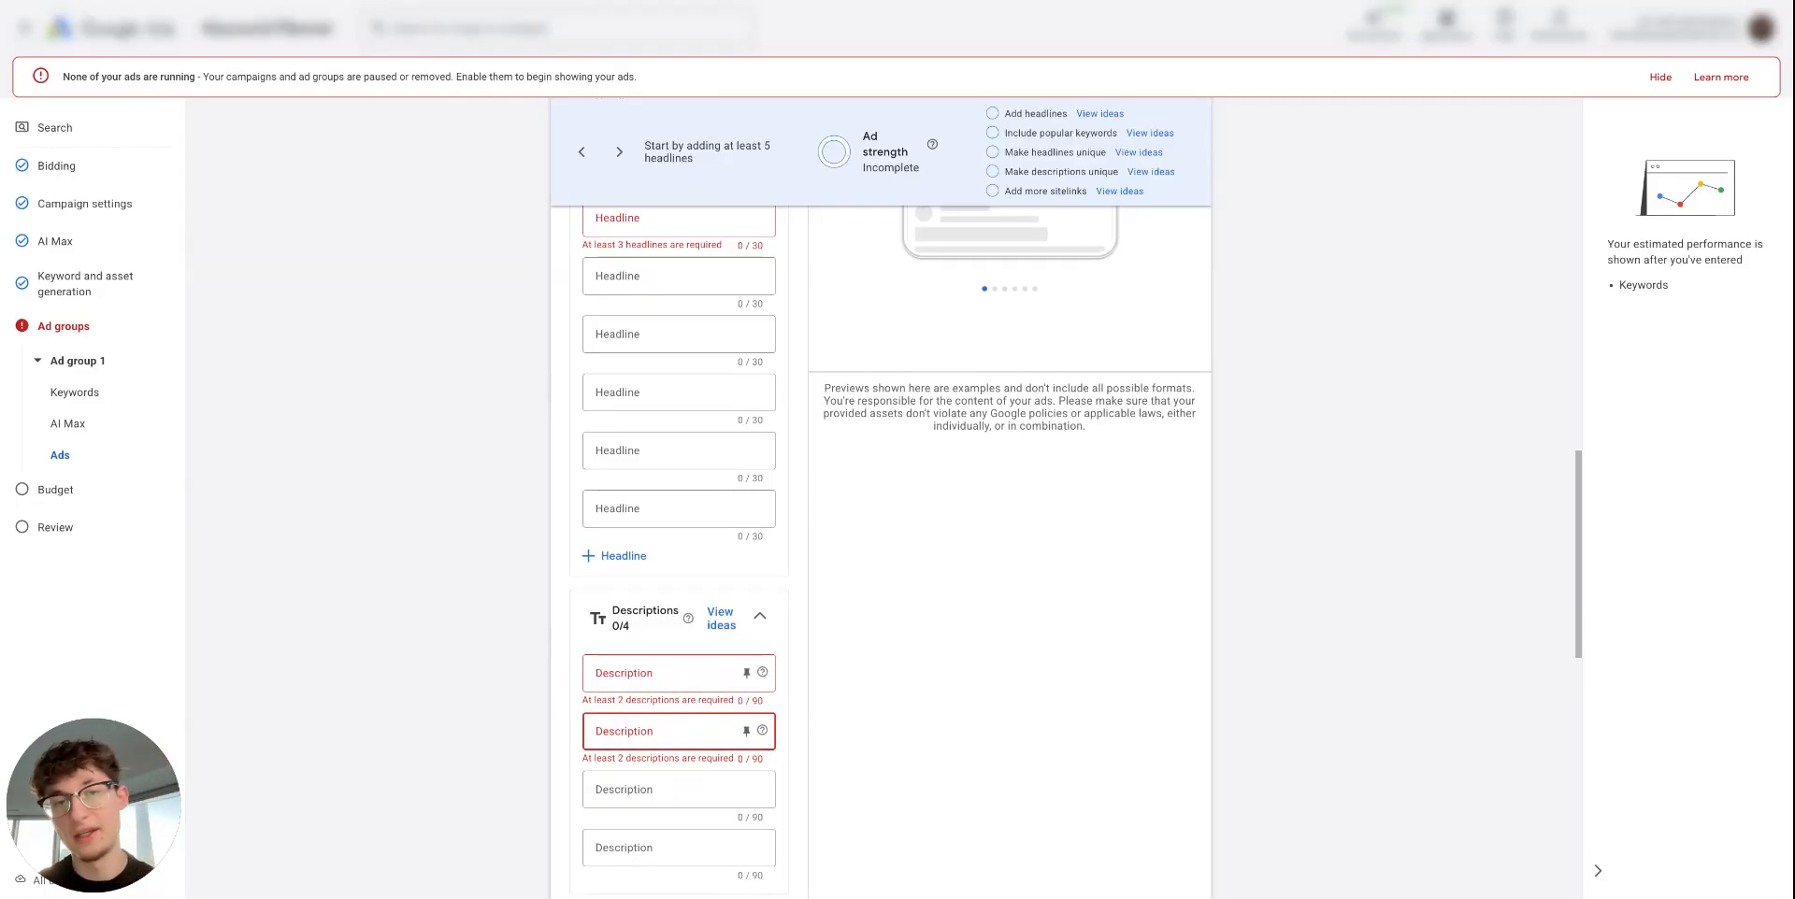
{"action": "scroll", "coordinate": [716, 413], "scroll_direction": "up", "scroll_amount": 2}
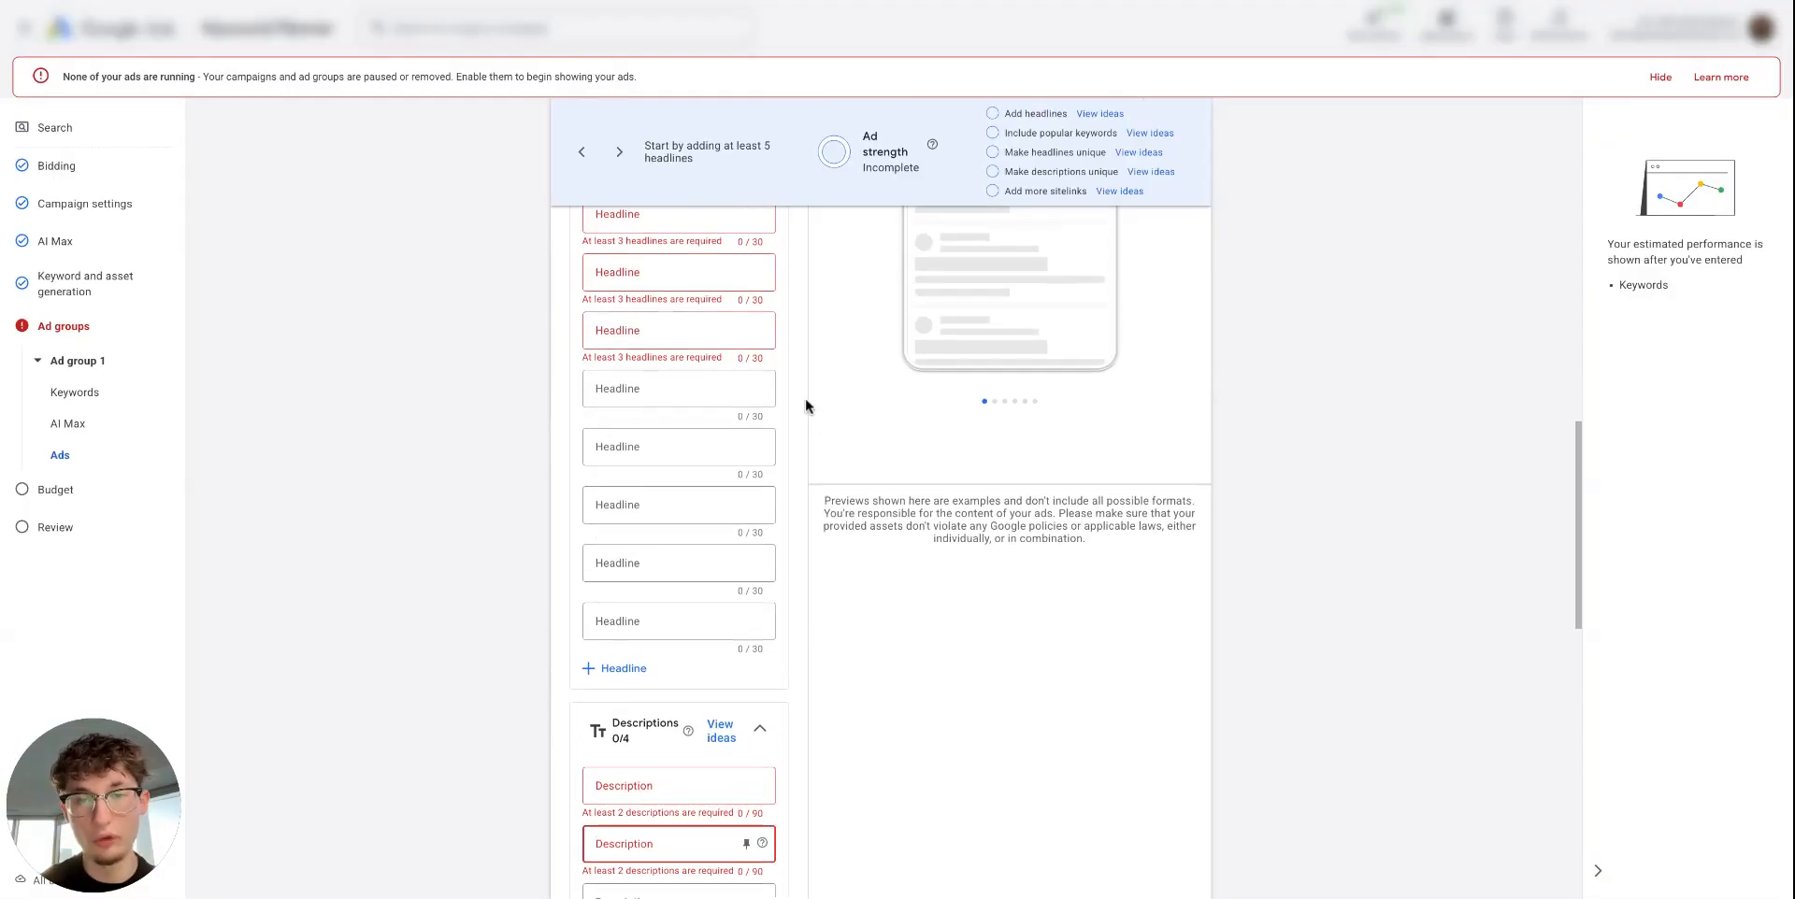
{"action": "scroll", "coordinate": [793, 374], "scroll_direction": "down", "scroll_amount": 1}
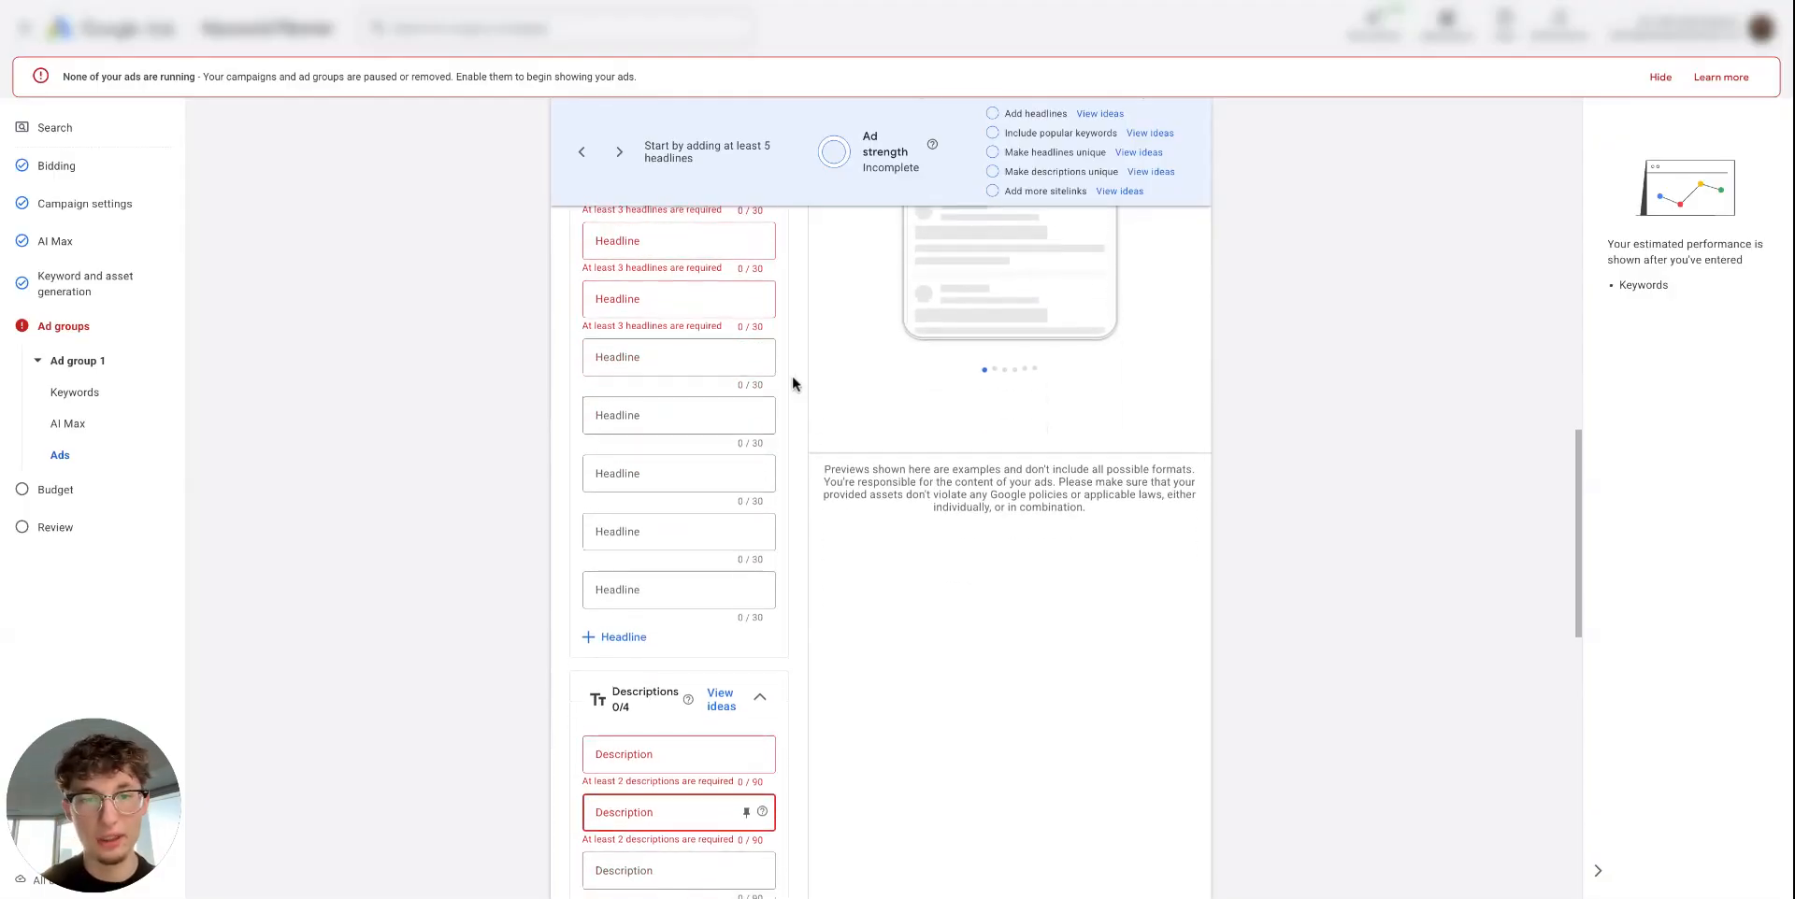
{"action": "scroll", "coordinate": [646, 275], "scroll_direction": "down", "scroll_amount": 1}
{"action": "scroll", "coordinate": [646, 275], "scroll_direction": "up", "scroll_amount": 1}
{"action": "scroll", "coordinate": [646, 276], "scroll_direction": "down", "scroll_amount": 1}
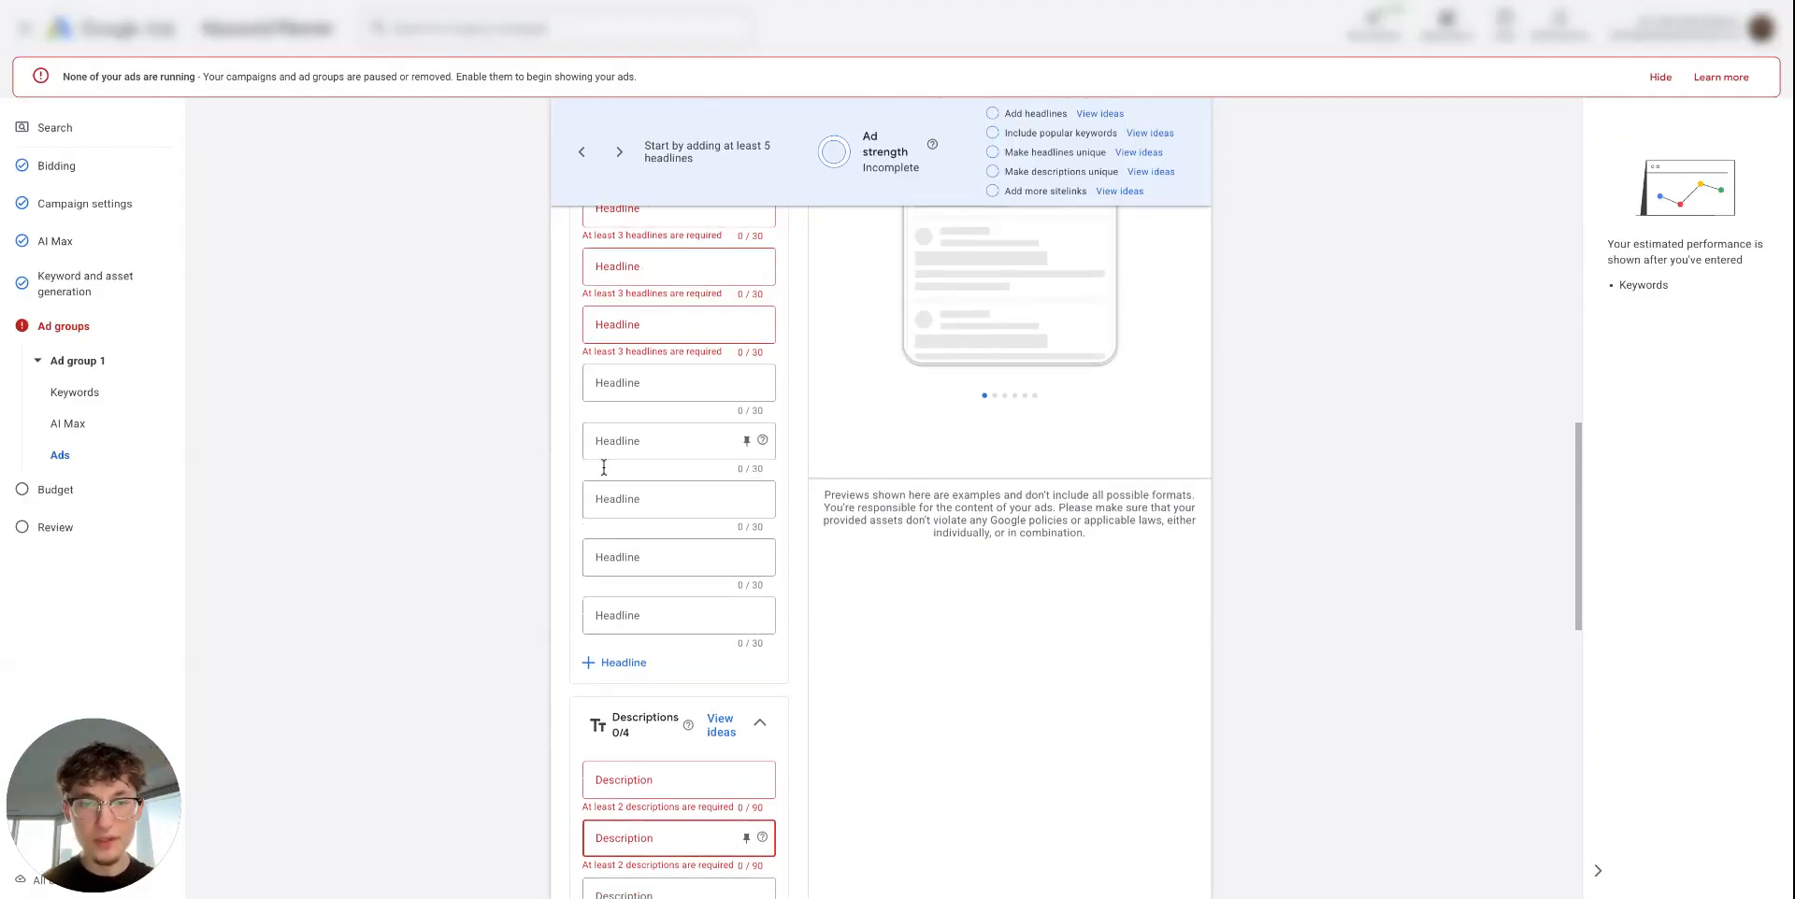
{"action": "scroll", "coordinate": [603, 468], "scroll_direction": "down", "scroll_amount": 2}
{"action": "left_click", "coordinate": [610, 659]}
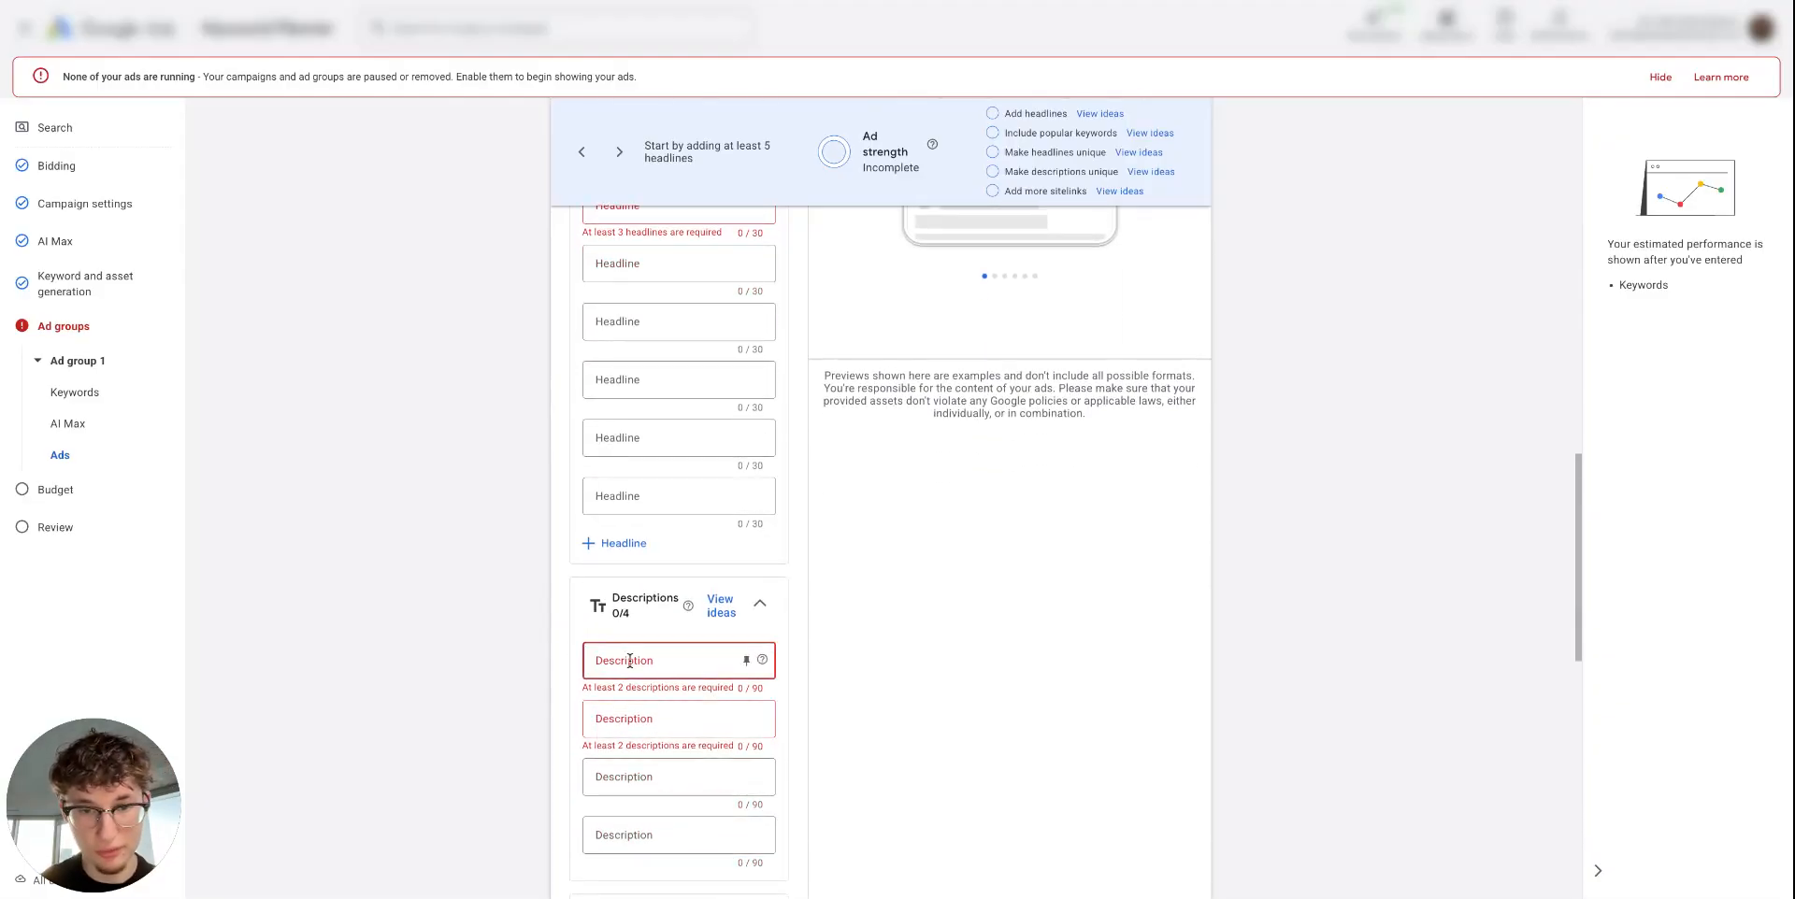
{"action": "scroll", "coordinate": [629, 661], "scroll_direction": "up", "scroll_amount": 2}
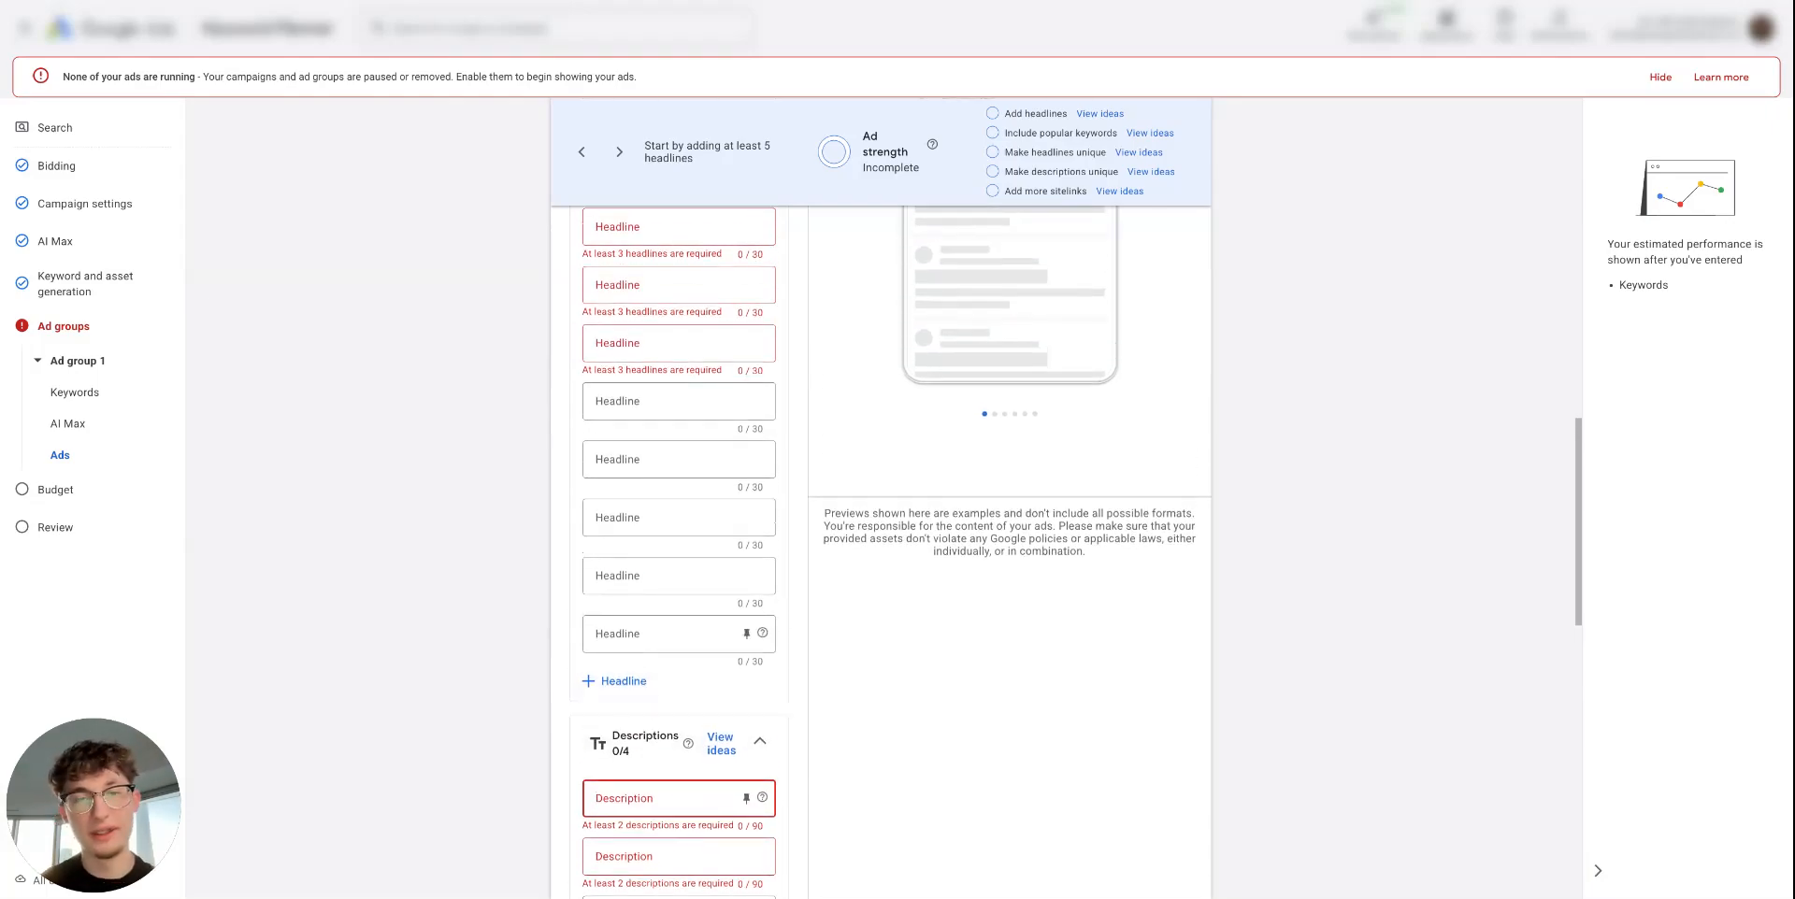
{"action": "scroll", "coordinate": [635, 695], "scroll_direction": "down", "scroll_amount": 1}
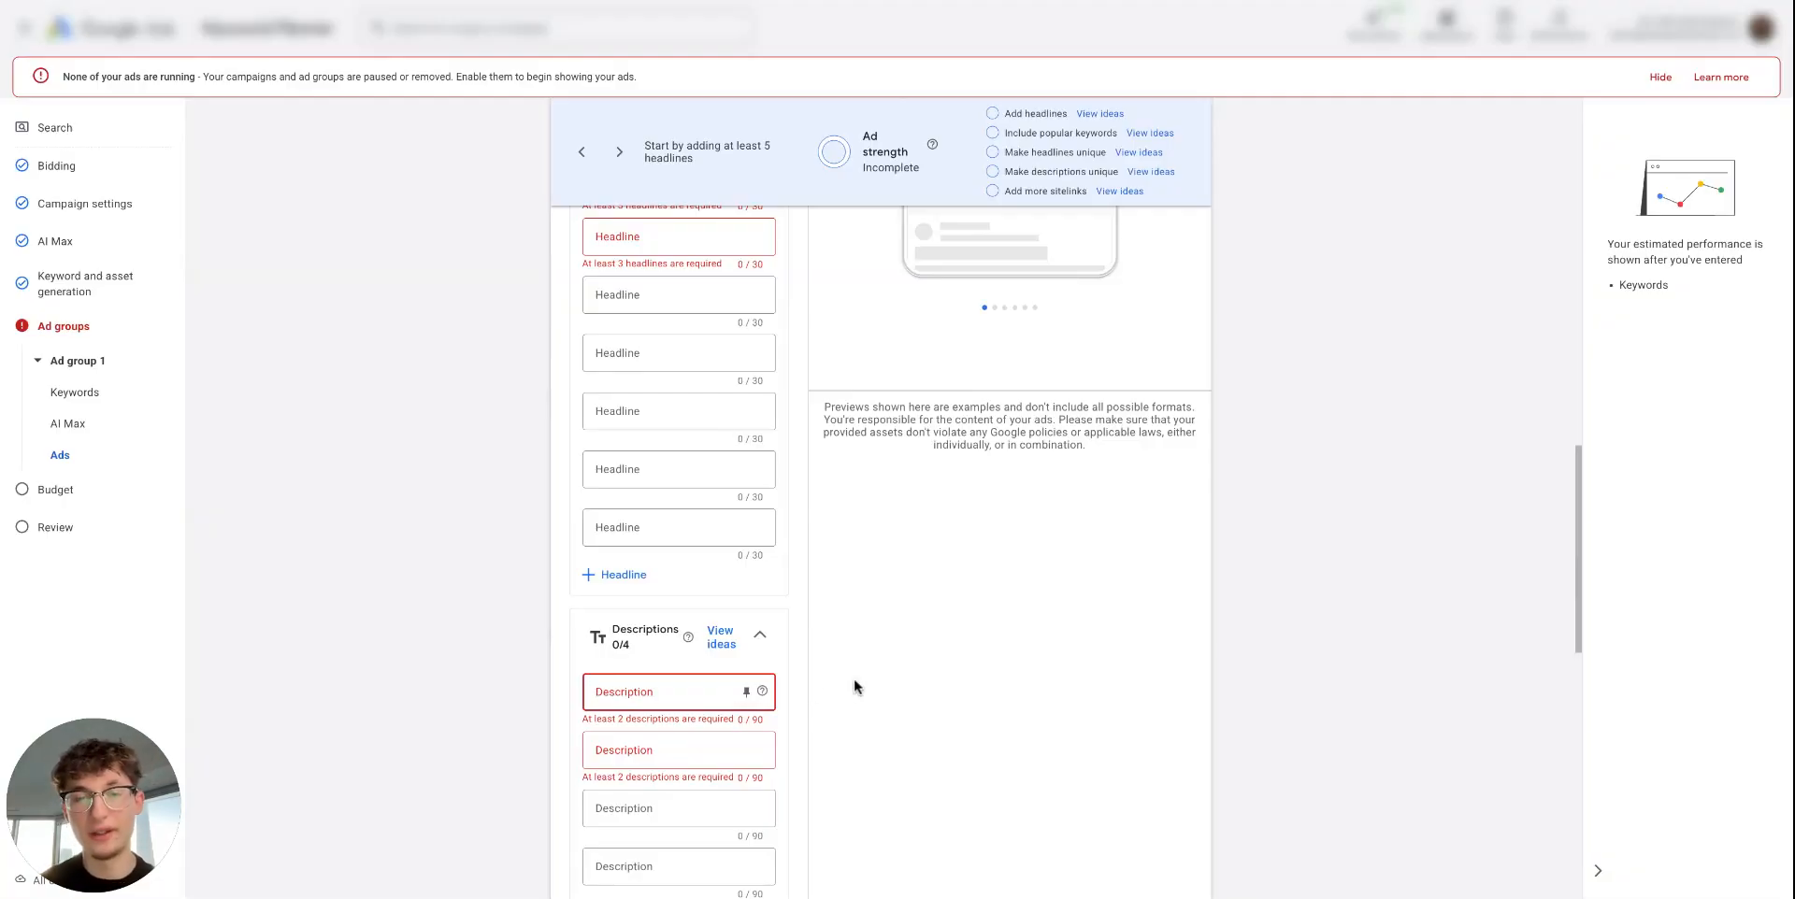
Step: Review the ad's description and headline fields together with the display path and the ad preview
{"action": "left_click", "coordinate": [834, 651]}
{"action": "scroll", "coordinate": [757, 606], "scroll_direction": "down", "scroll_amount": 1}
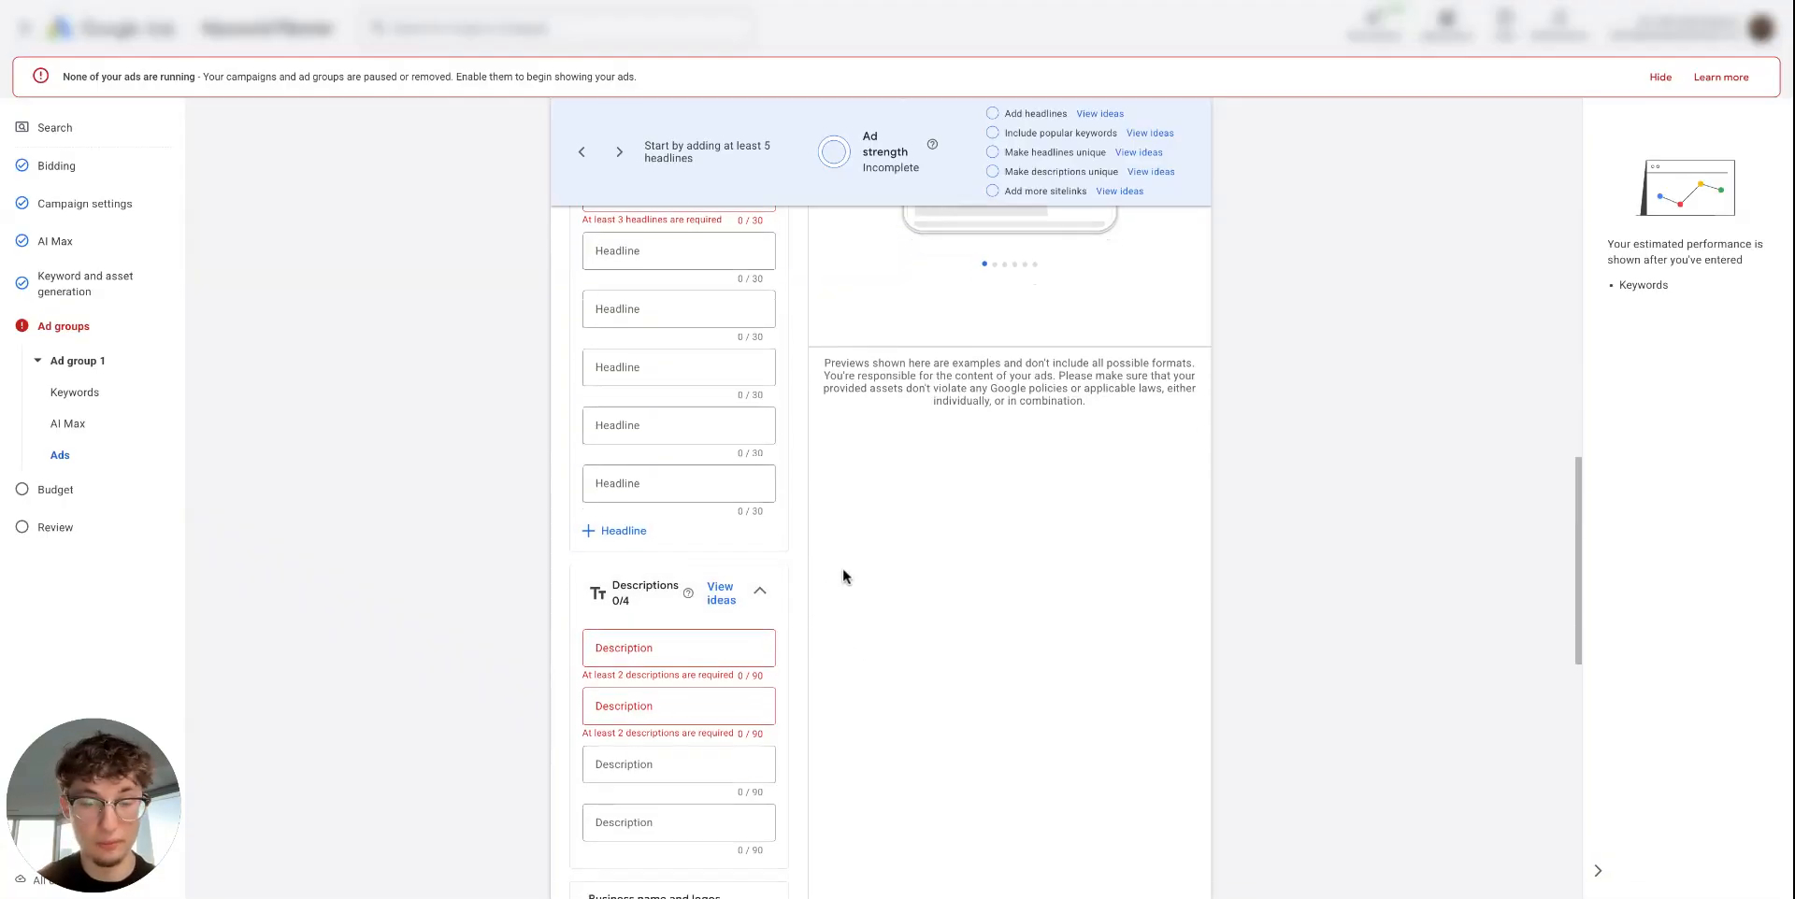
{"action": "scroll", "coordinate": [843, 568], "scroll_direction": "down", "scroll_amount": 1}
{"action": "scroll", "coordinate": [776, 605], "scroll_direction": "down", "scroll_amount": 1}
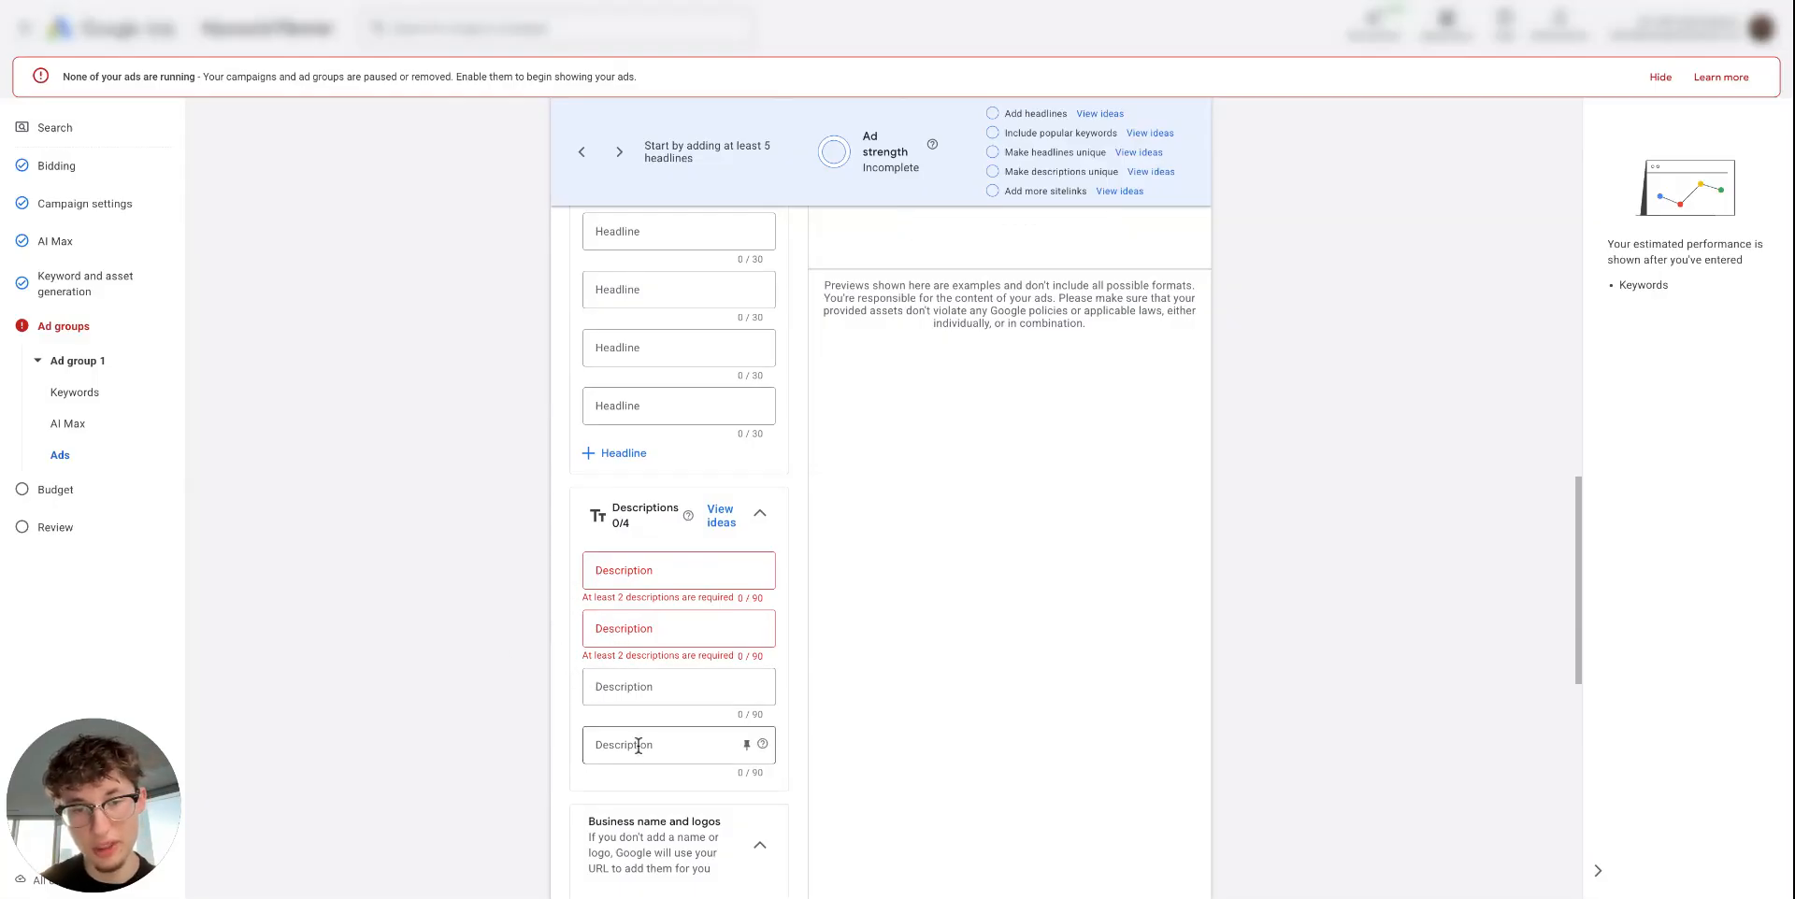
{"action": "scroll", "coordinate": [801, 612], "scroll_direction": "up", "scroll_amount": 4}
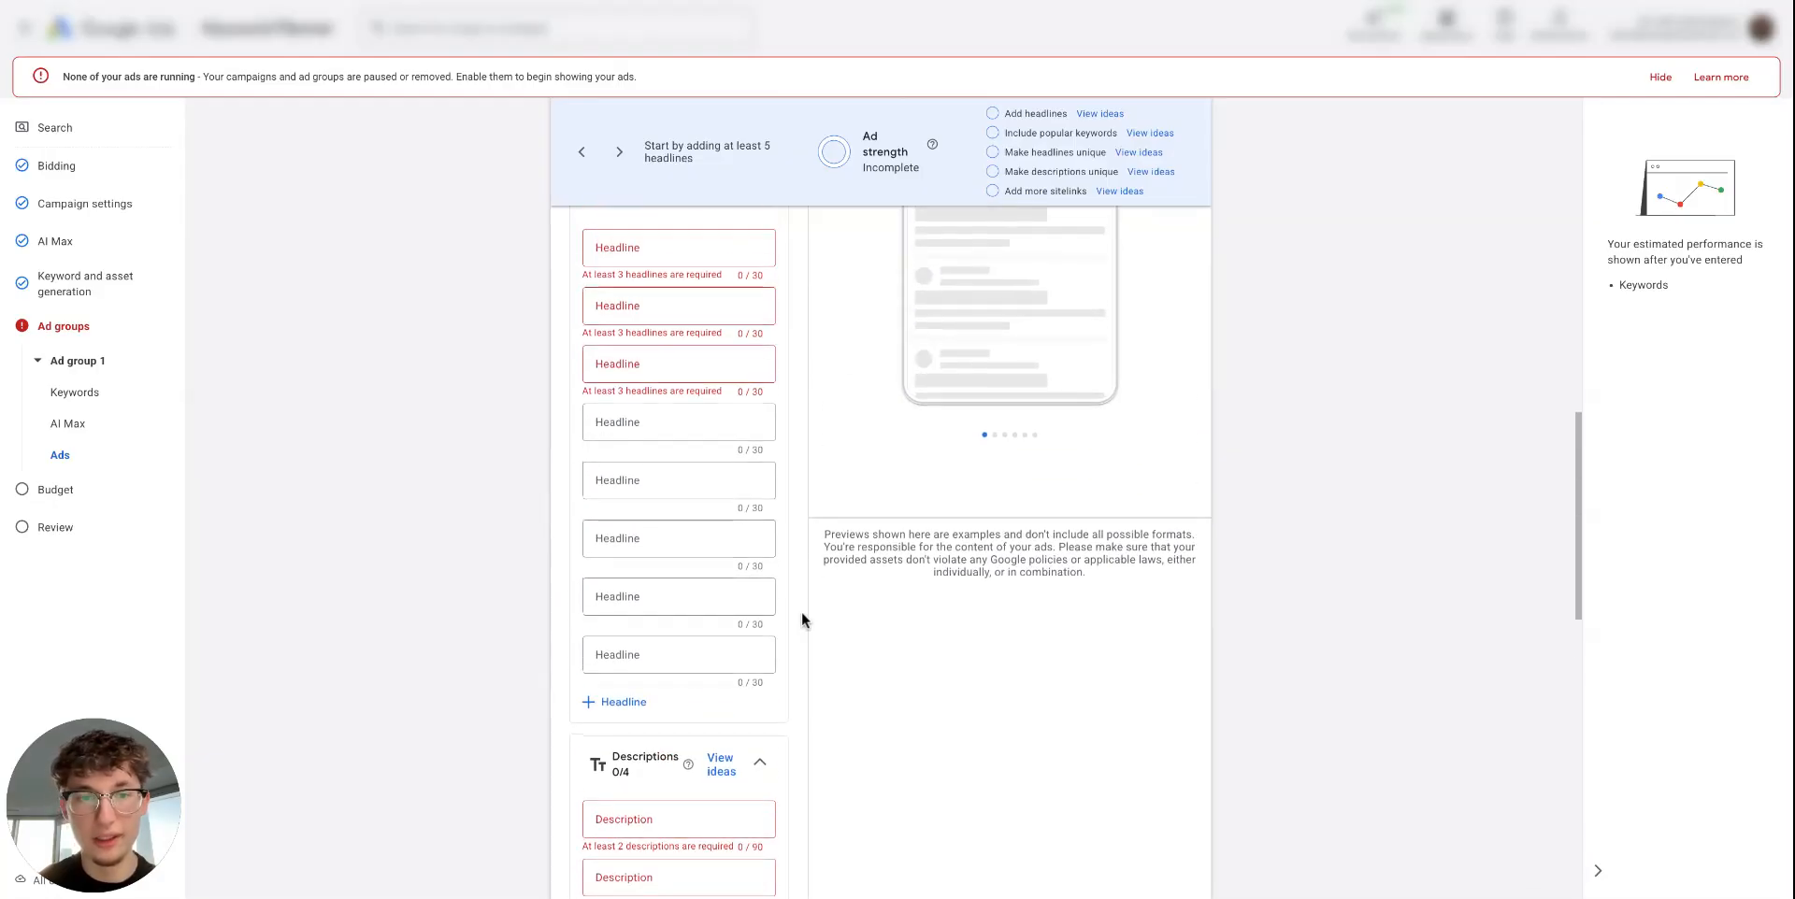
{"action": "scroll", "coordinate": [800, 612], "scroll_direction": "up", "scroll_amount": 1}
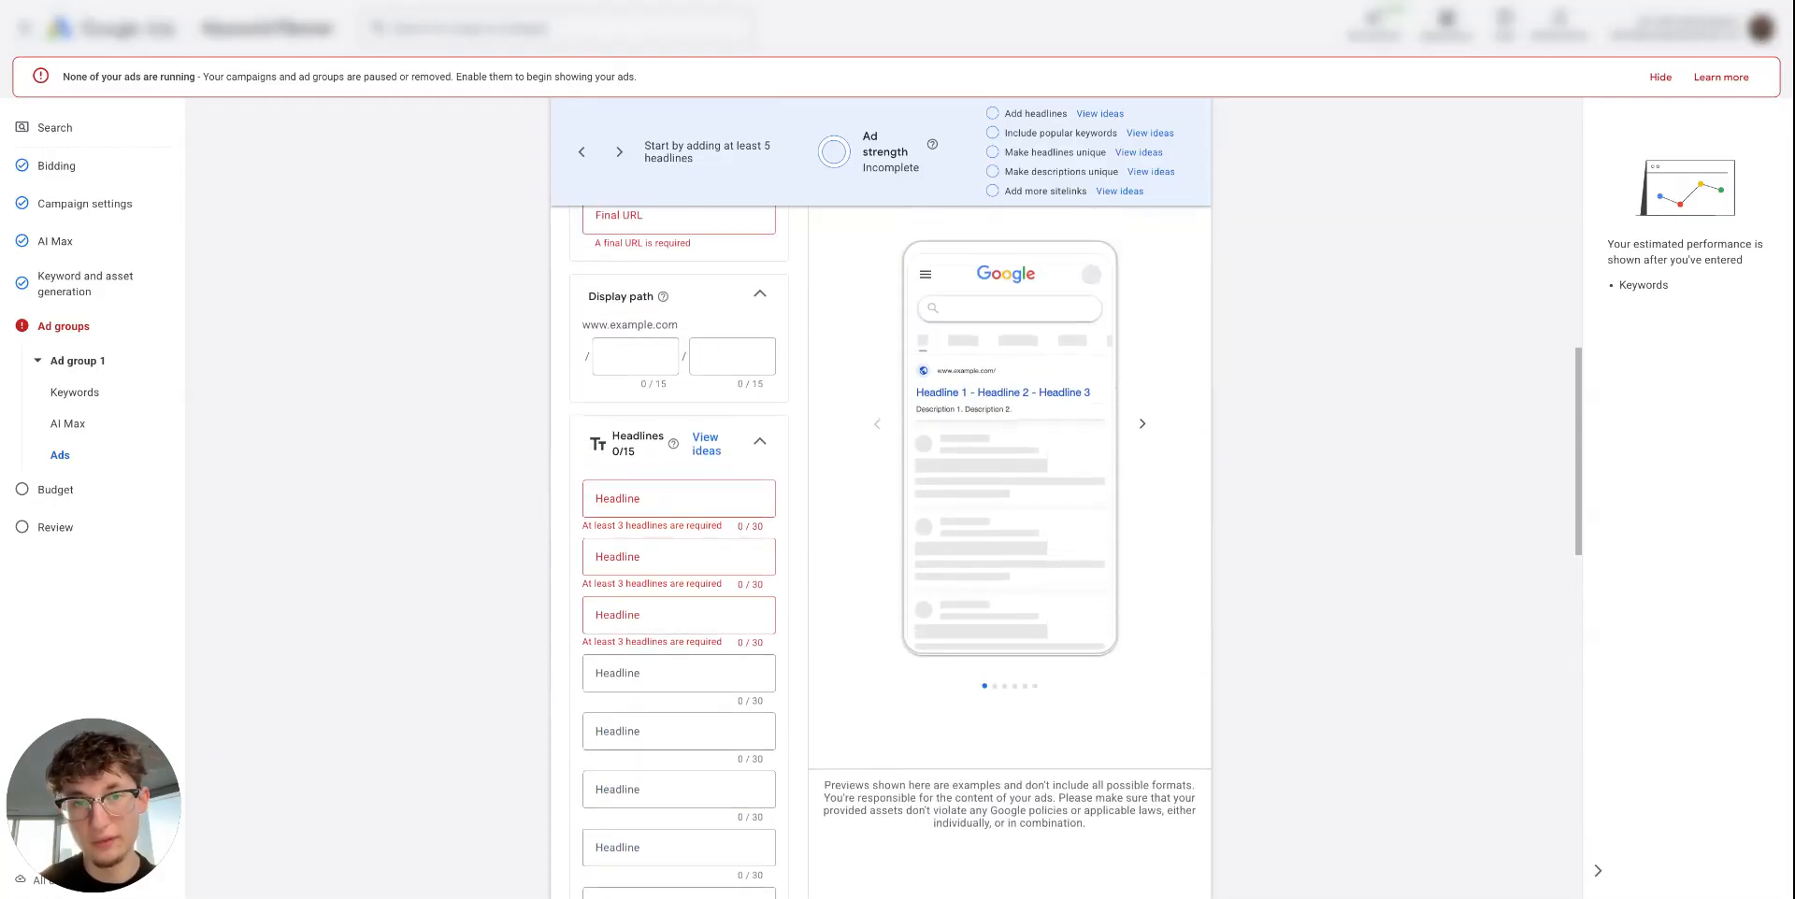
{"action": "scroll", "coordinate": [895, 552], "scroll_direction": "down", "scroll_amount": 1}
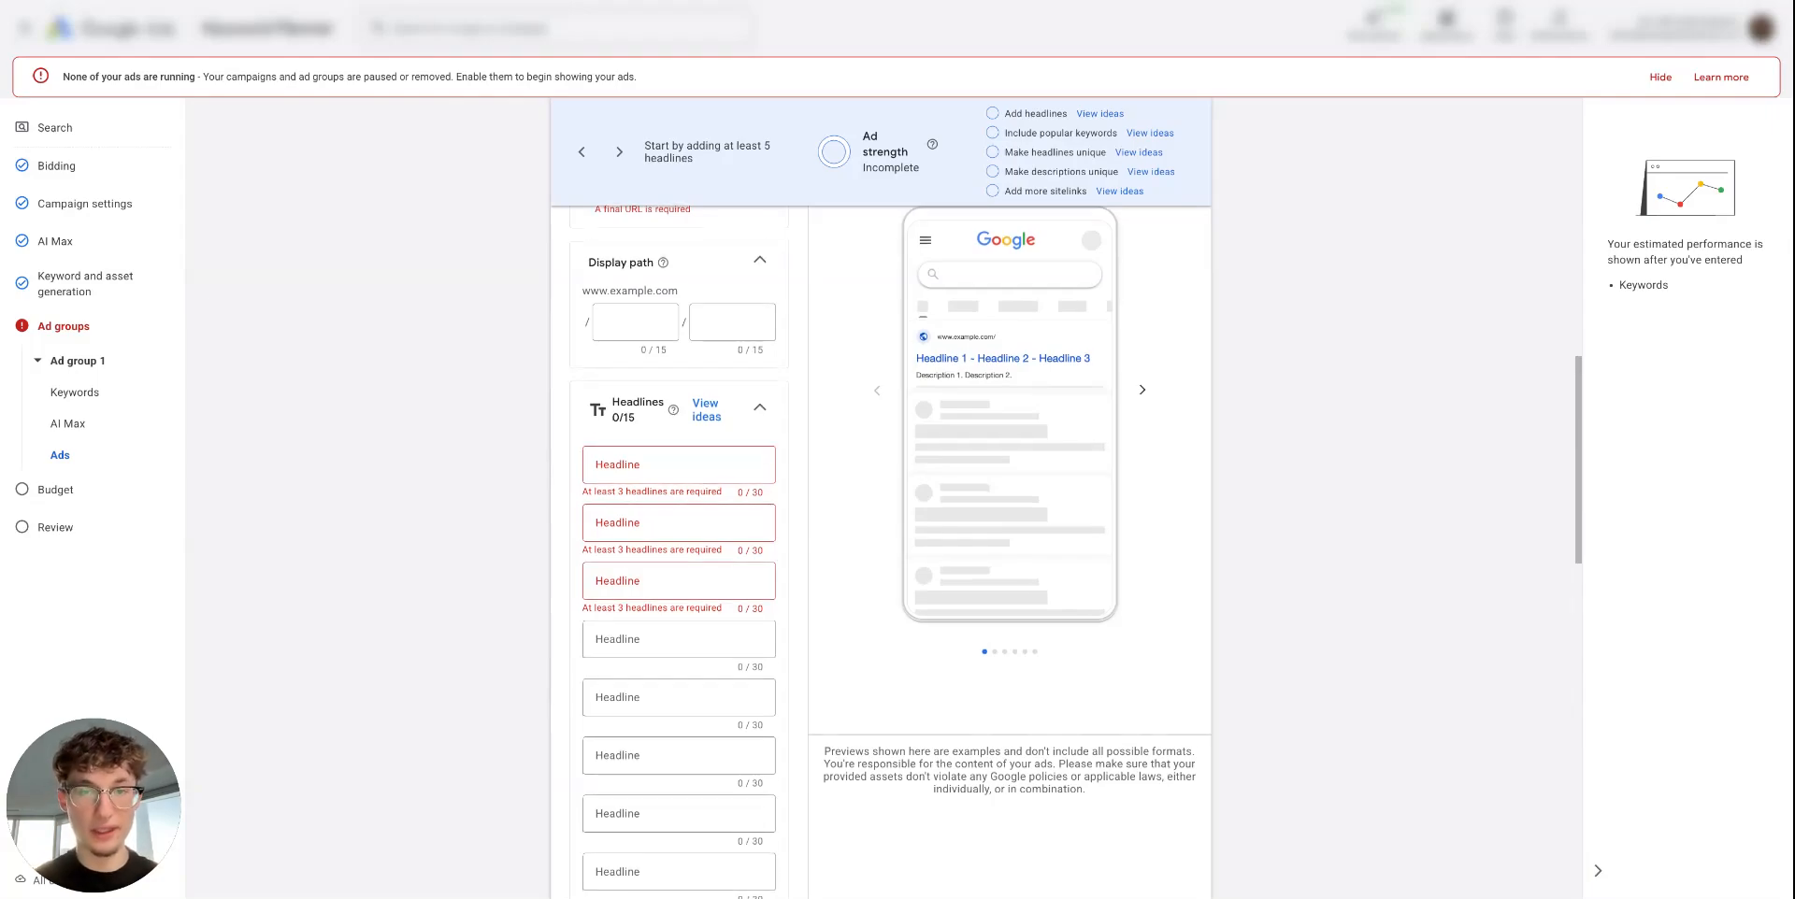
{"action": "scroll", "coordinate": [896, 552], "scroll_direction": "down", "scroll_amount": 1}
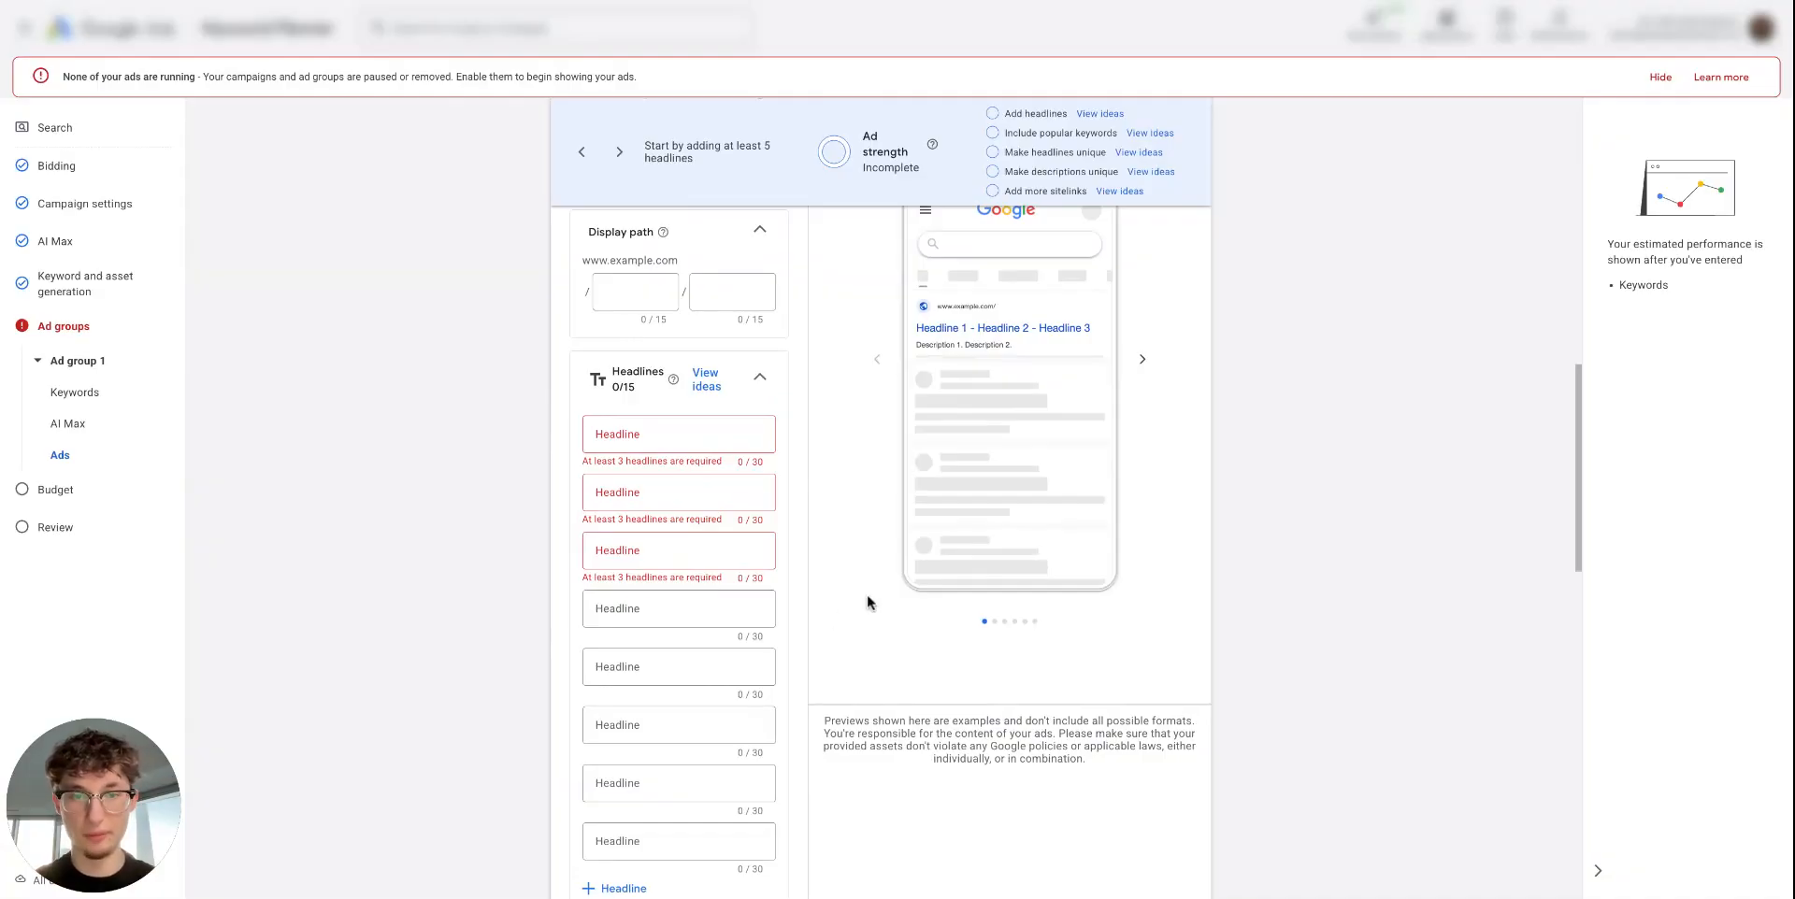
Step: Examine the ad's Business name and logos, Sitelinks and Callouts sections below the descriptions
{"action": "scroll", "coordinate": [866, 603], "scroll_direction": "down", "scroll_amount": 2}
{"action": "scroll", "coordinate": [866, 603], "scroll_direction": "down", "scroll_amount": 2}
{"action": "scroll", "coordinate": [867, 593], "scroll_direction": "down", "scroll_amount": 10}
{"action": "scroll", "coordinate": [844, 592], "scroll_direction": "down", "scroll_amount": 2}
{"action": "scroll", "coordinate": [844, 593], "scroll_direction": "up", "scroll_amount": 1}
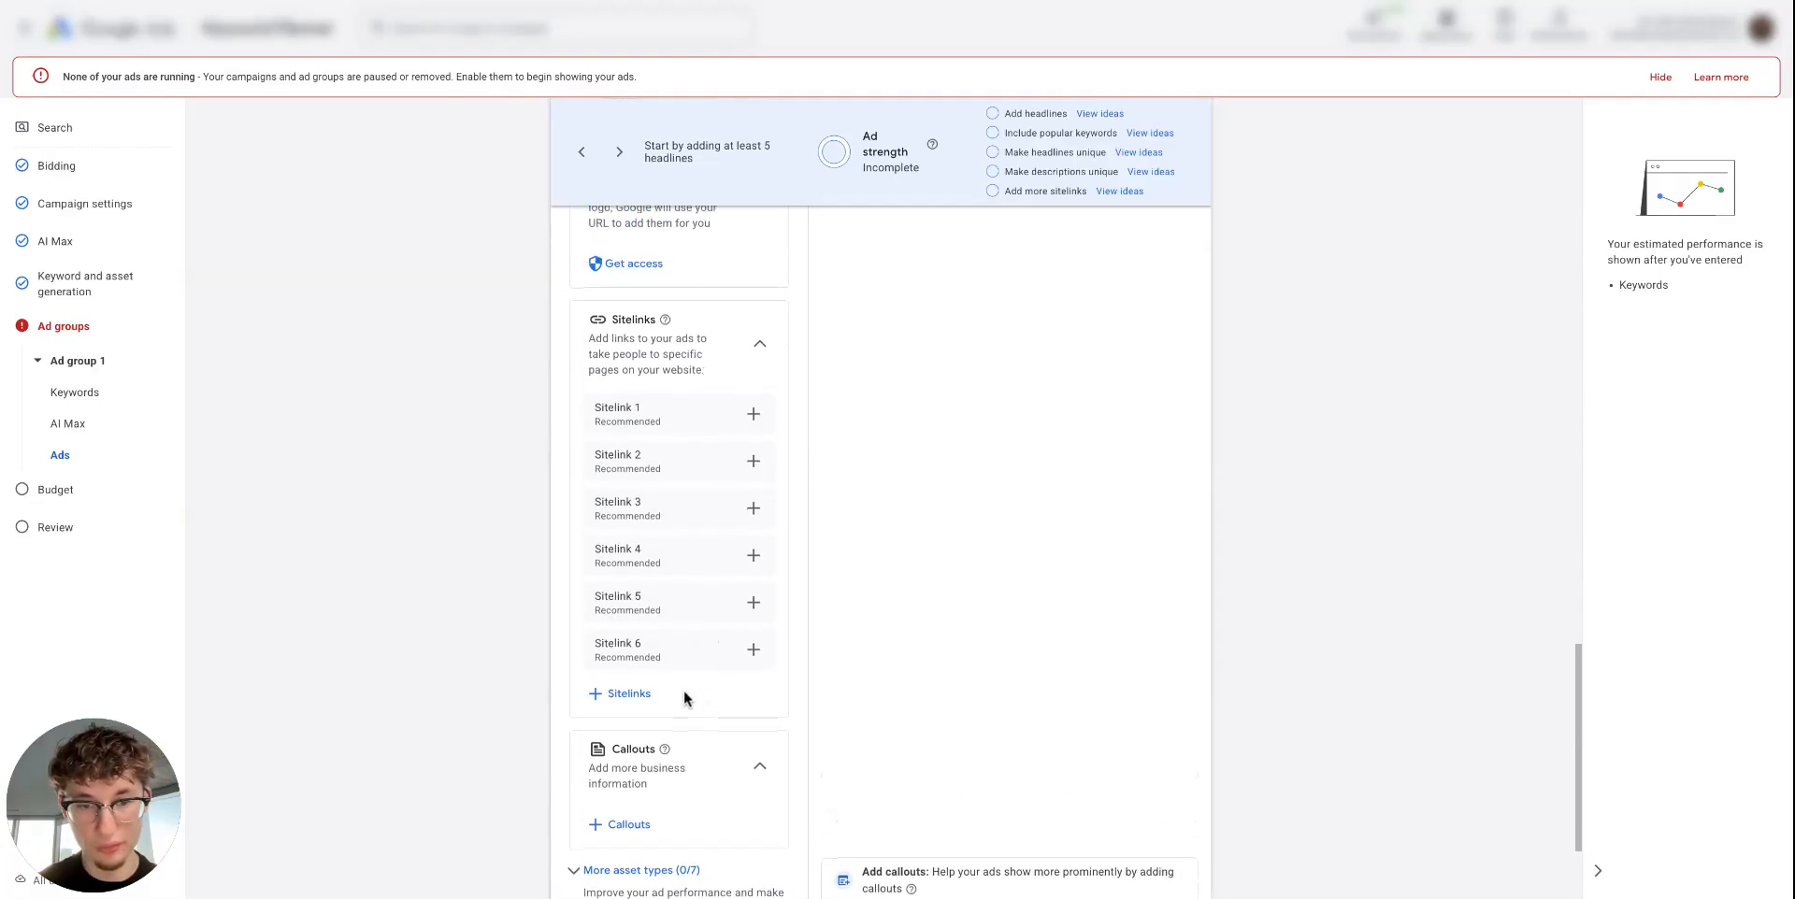
{"action": "scroll", "coordinate": [777, 318], "scroll_direction": "up", "scroll_amount": 1}
{"action": "scroll", "coordinate": [777, 320], "scroll_direction": "up", "scroll_amount": 3}
{"action": "scroll", "coordinate": [777, 320], "scroll_direction": "down", "scroll_amount": 2}
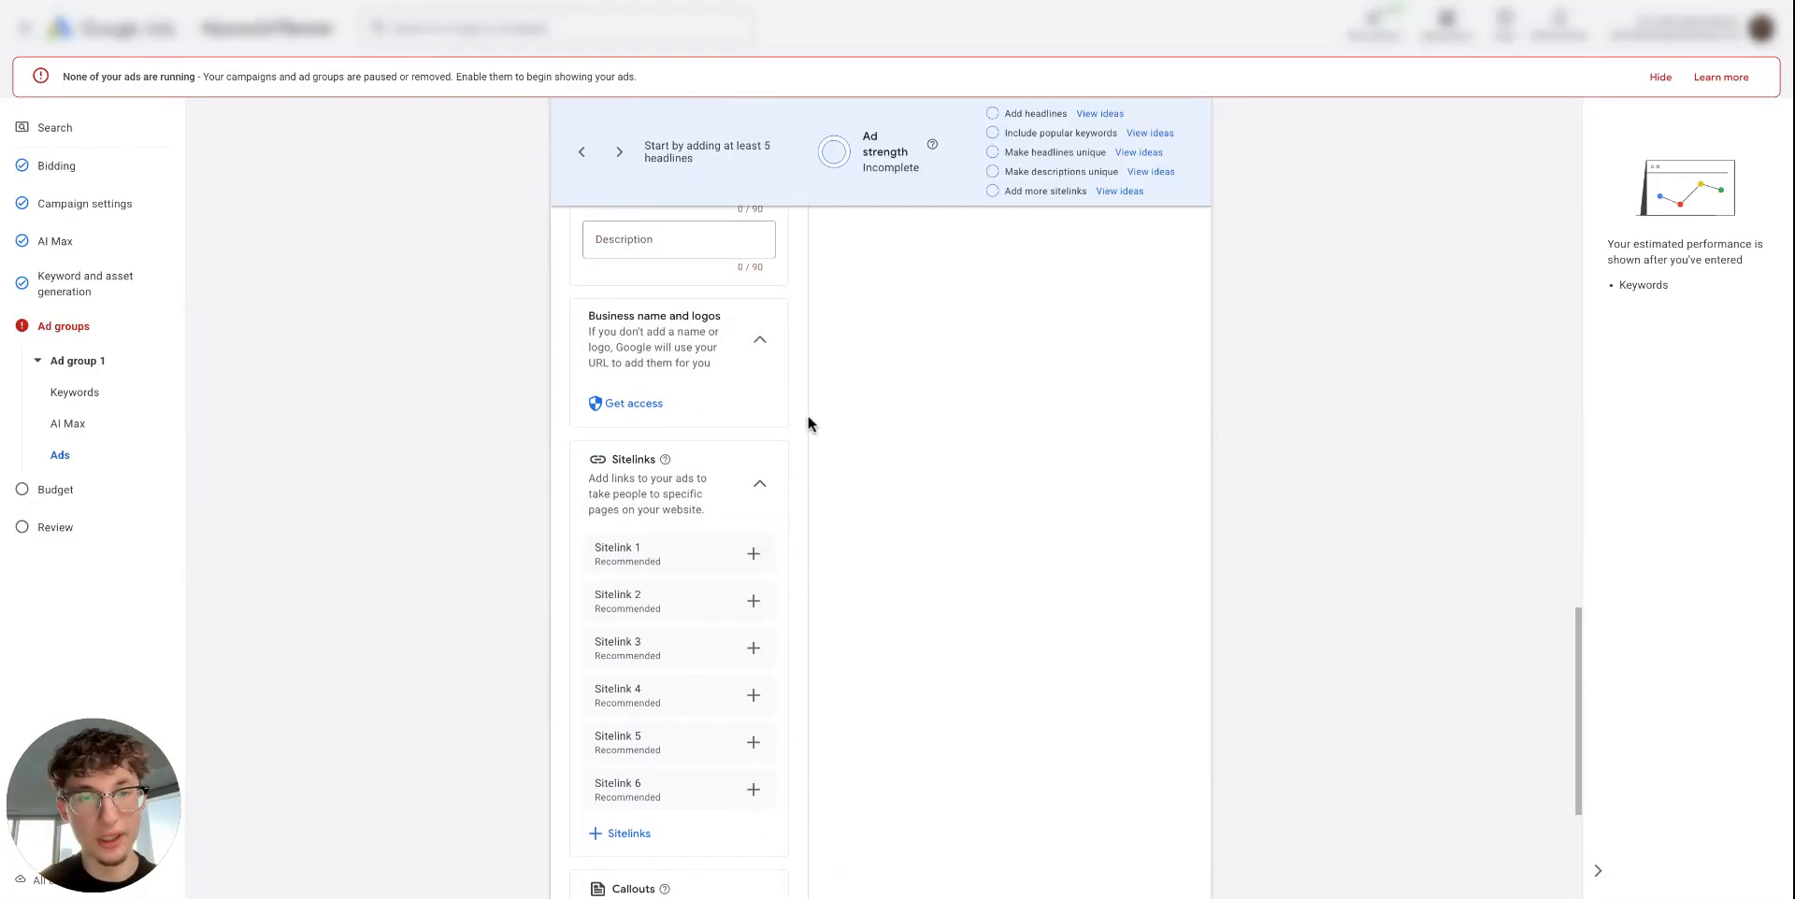
{"action": "scroll", "coordinate": [787, 415], "scroll_direction": "down", "scroll_amount": 1}
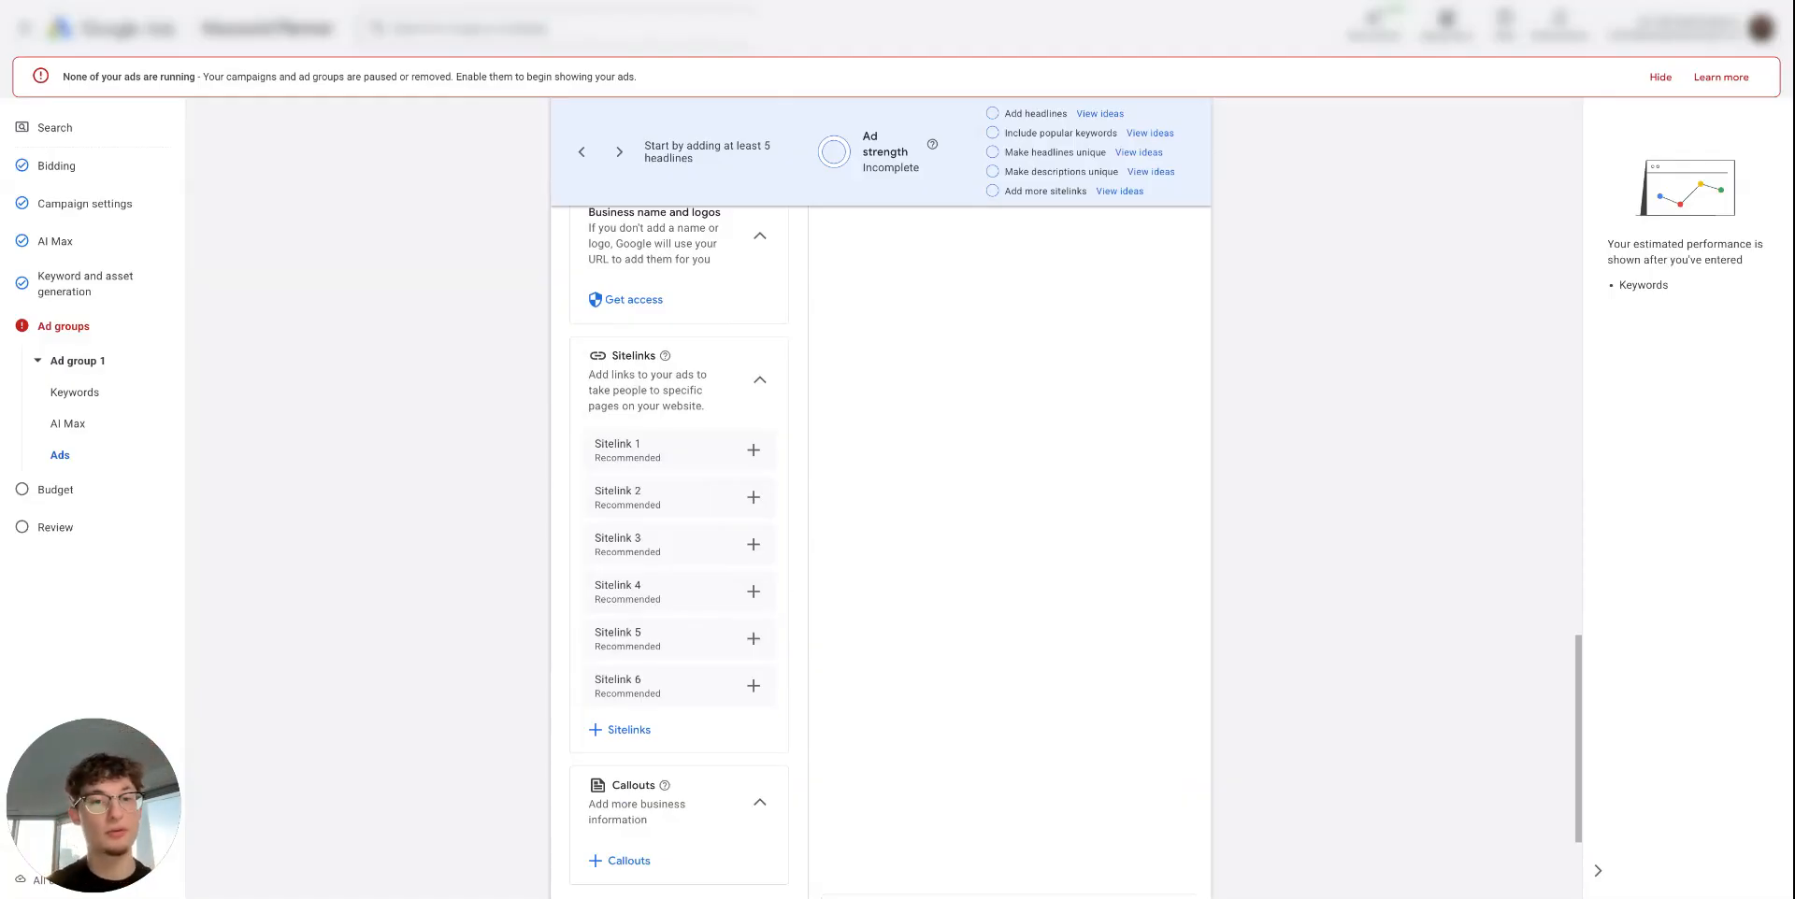
{"action": "scroll", "coordinate": [806, 558], "scroll_direction": "down", "scroll_amount": 1}
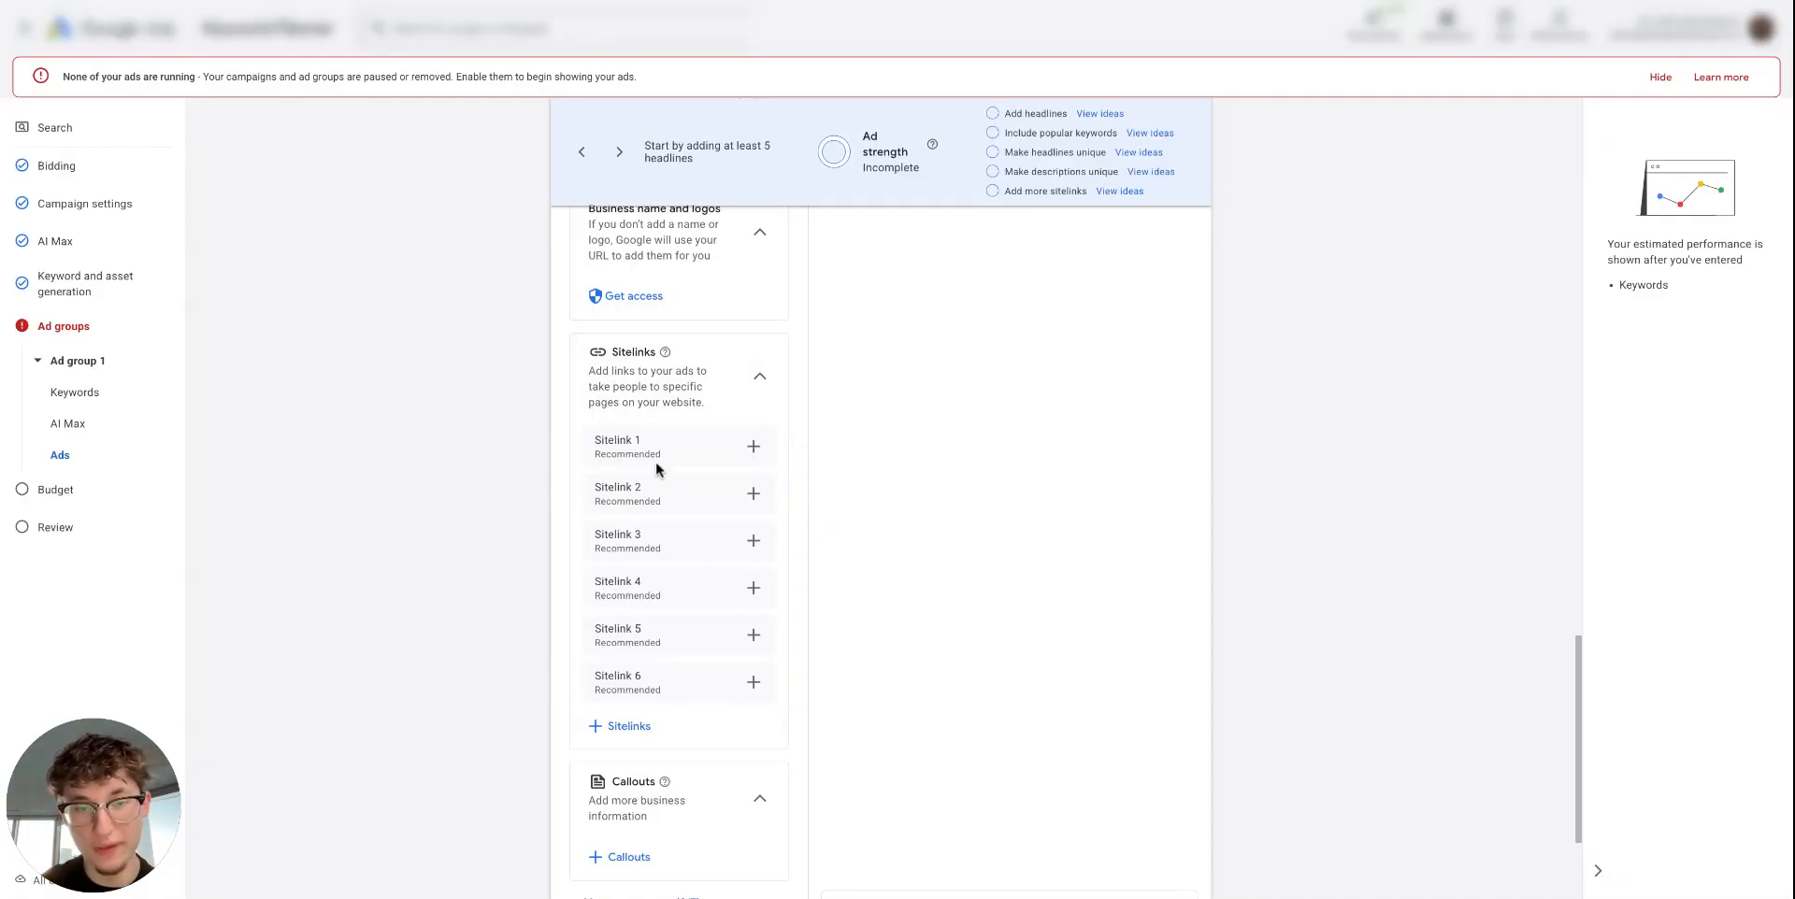
Step: Inspect the recommended sitelink slots, focusing on Sitelink 1 and Sitelink 2, and compare them with the descriptions above
{"action": "left_click_drag", "start_coordinate": [640, 451], "coordinate": [581, 445]}
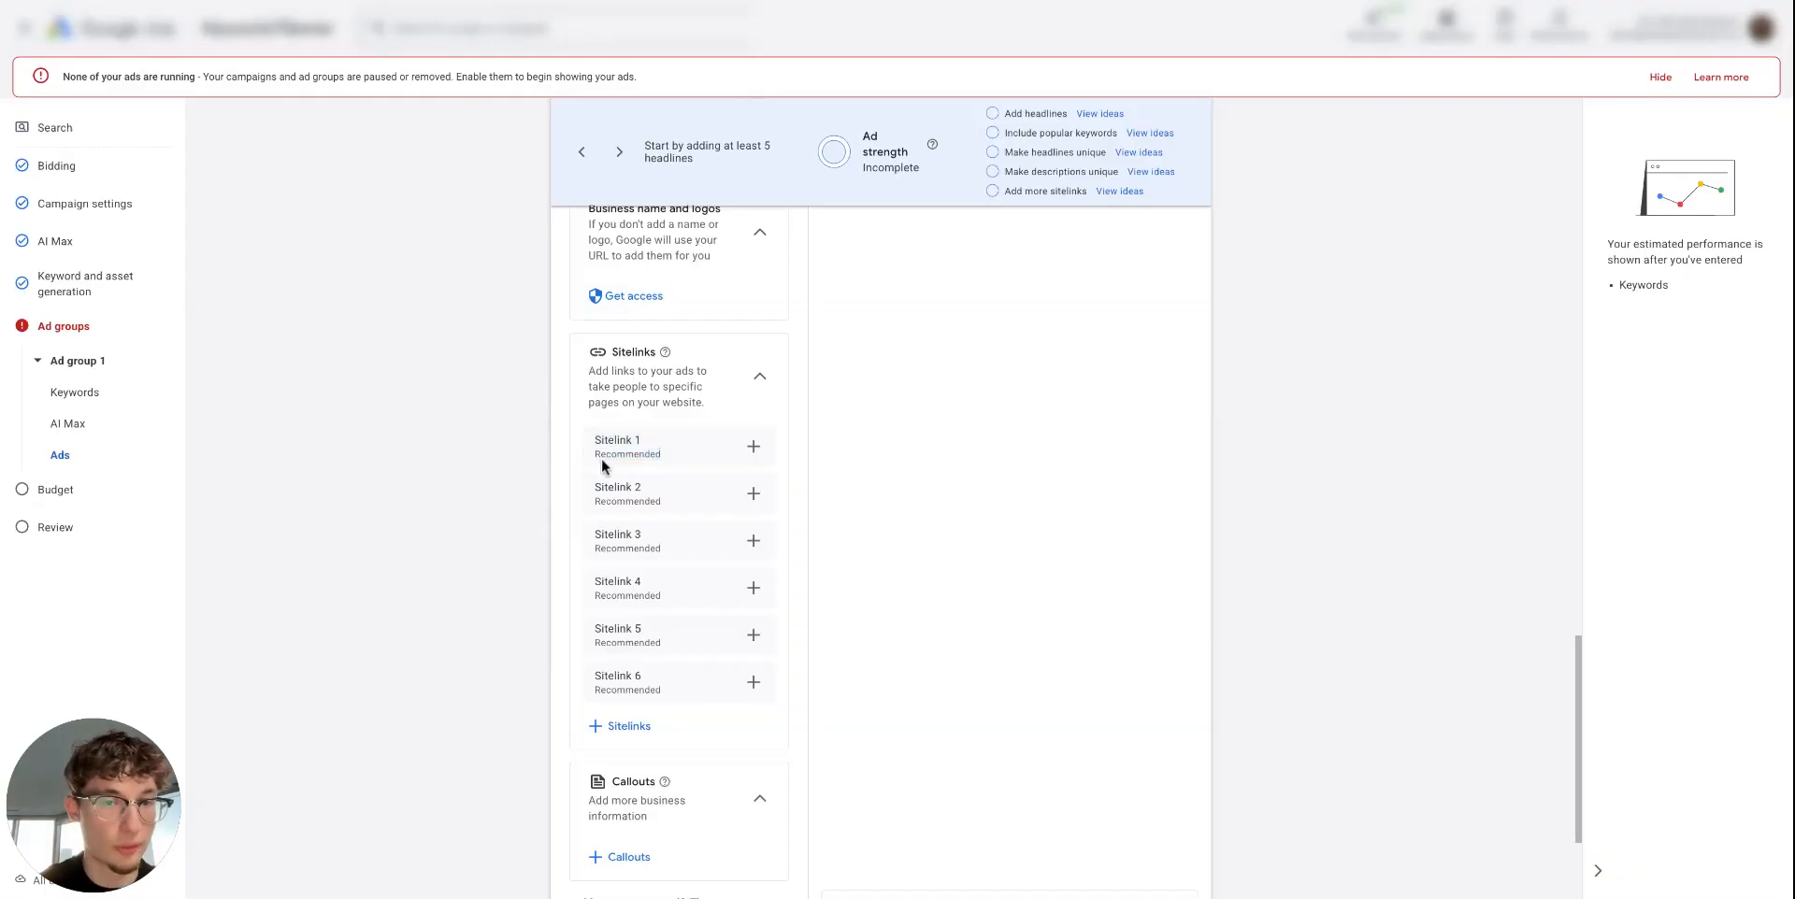
{"action": "double_click", "coordinate": [655, 501]}
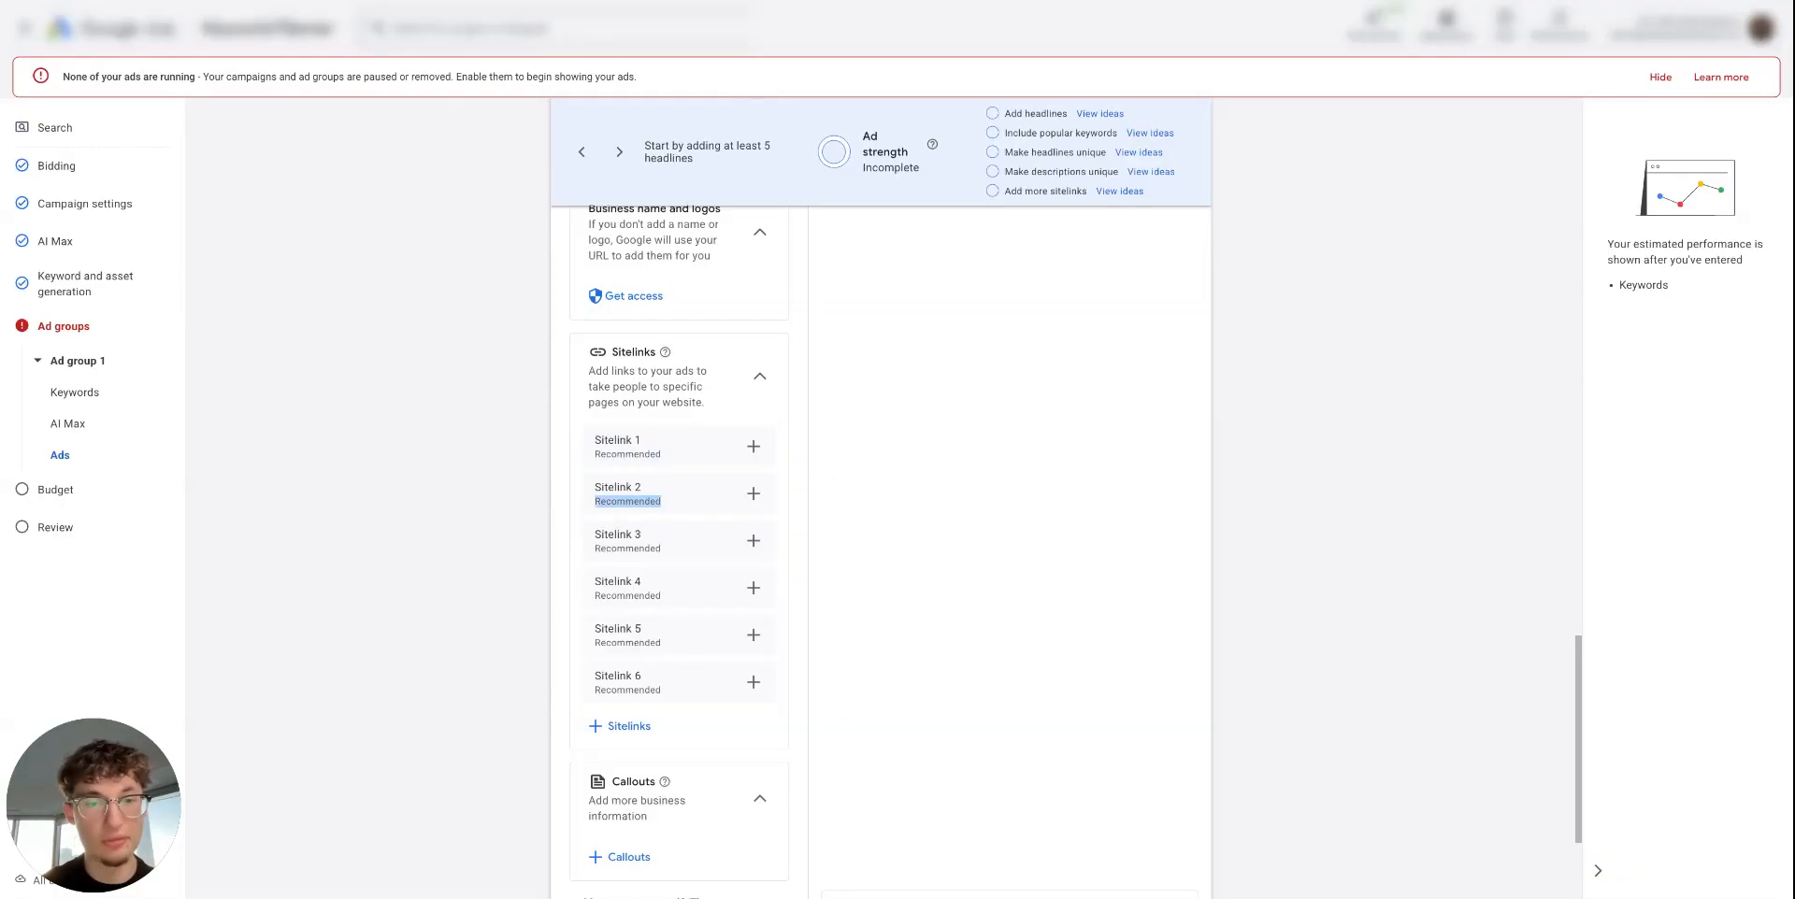
{"action": "left_click", "coordinate": [613, 531]}
{"action": "scroll", "coordinate": [613, 558], "scroll_direction": "down", "scroll_amount": 1}
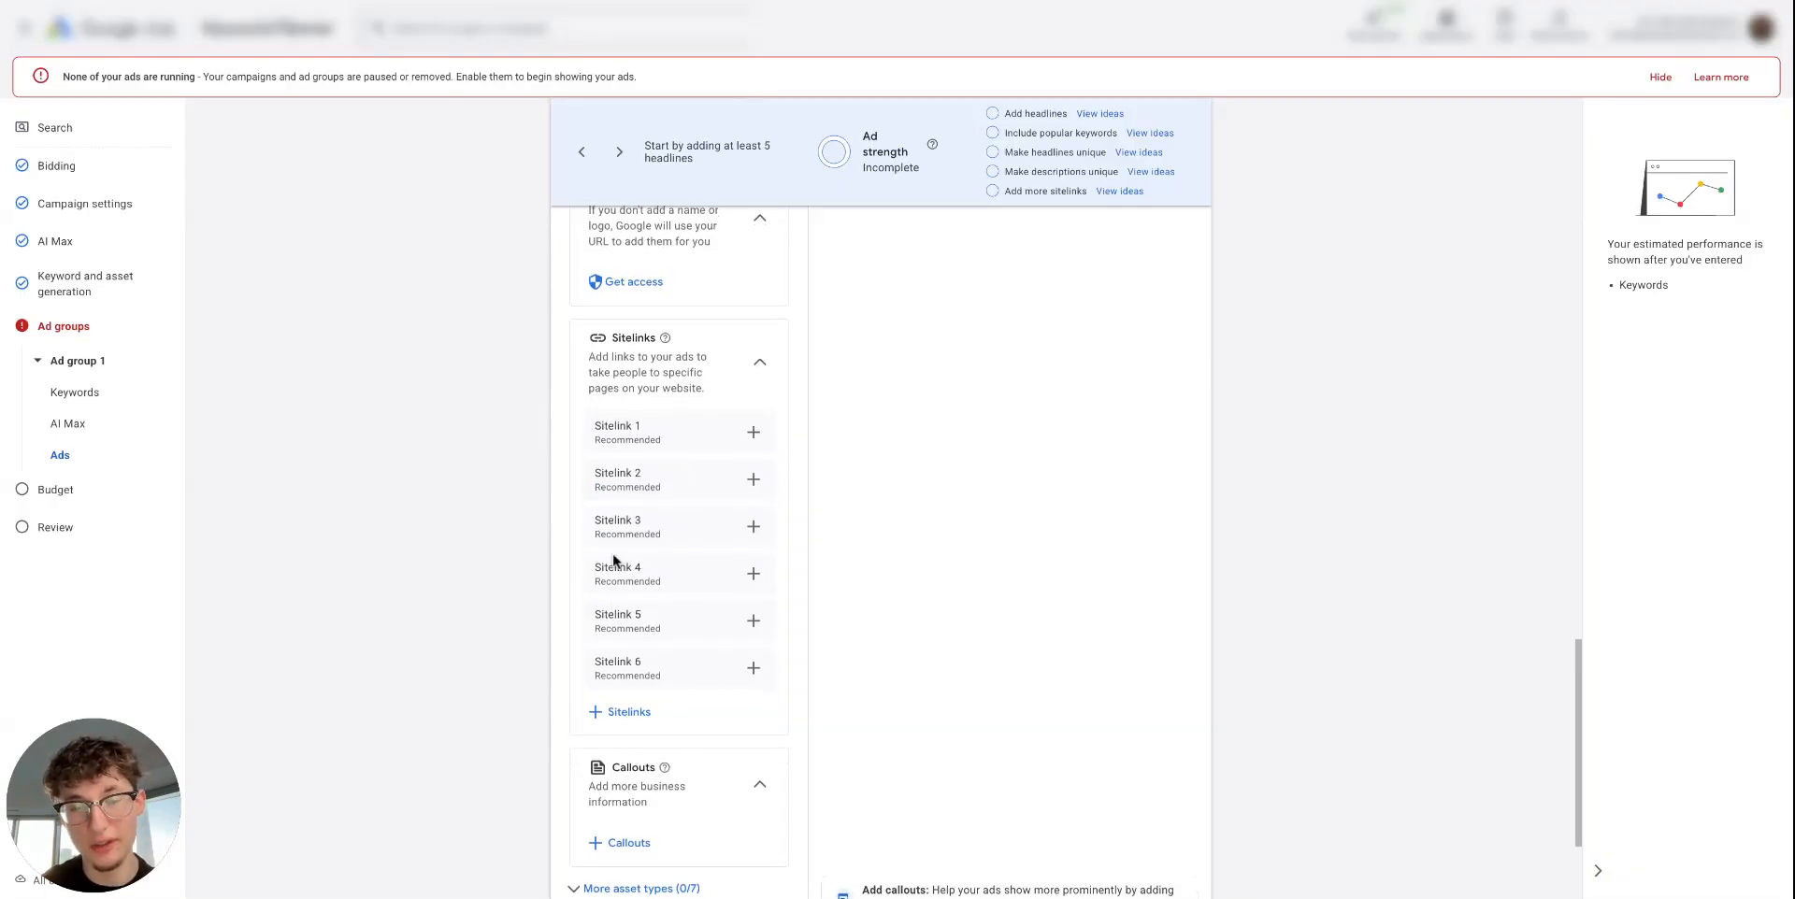
{"action": "scroll", "coordinate": [614, 559], "scroll_direction": "up", "scroll_amount": 1}
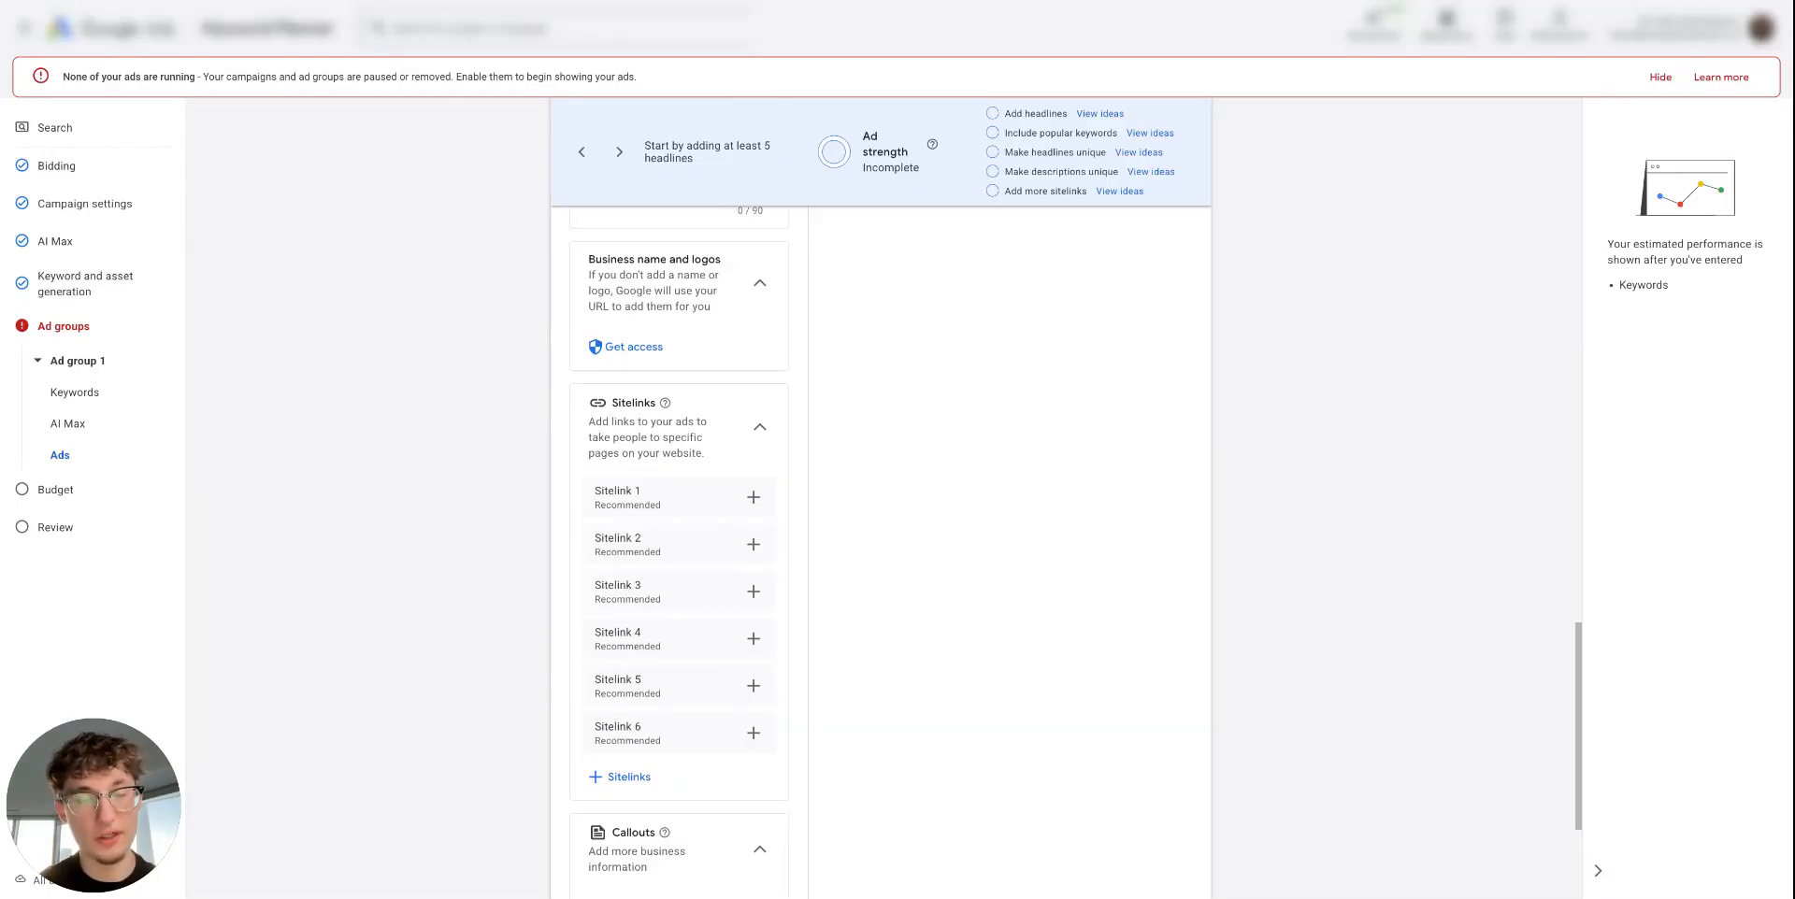
{"action": "scroll", "coordinate": [852, 557], "scroll_direction": "up", "scroll_amount": 5}
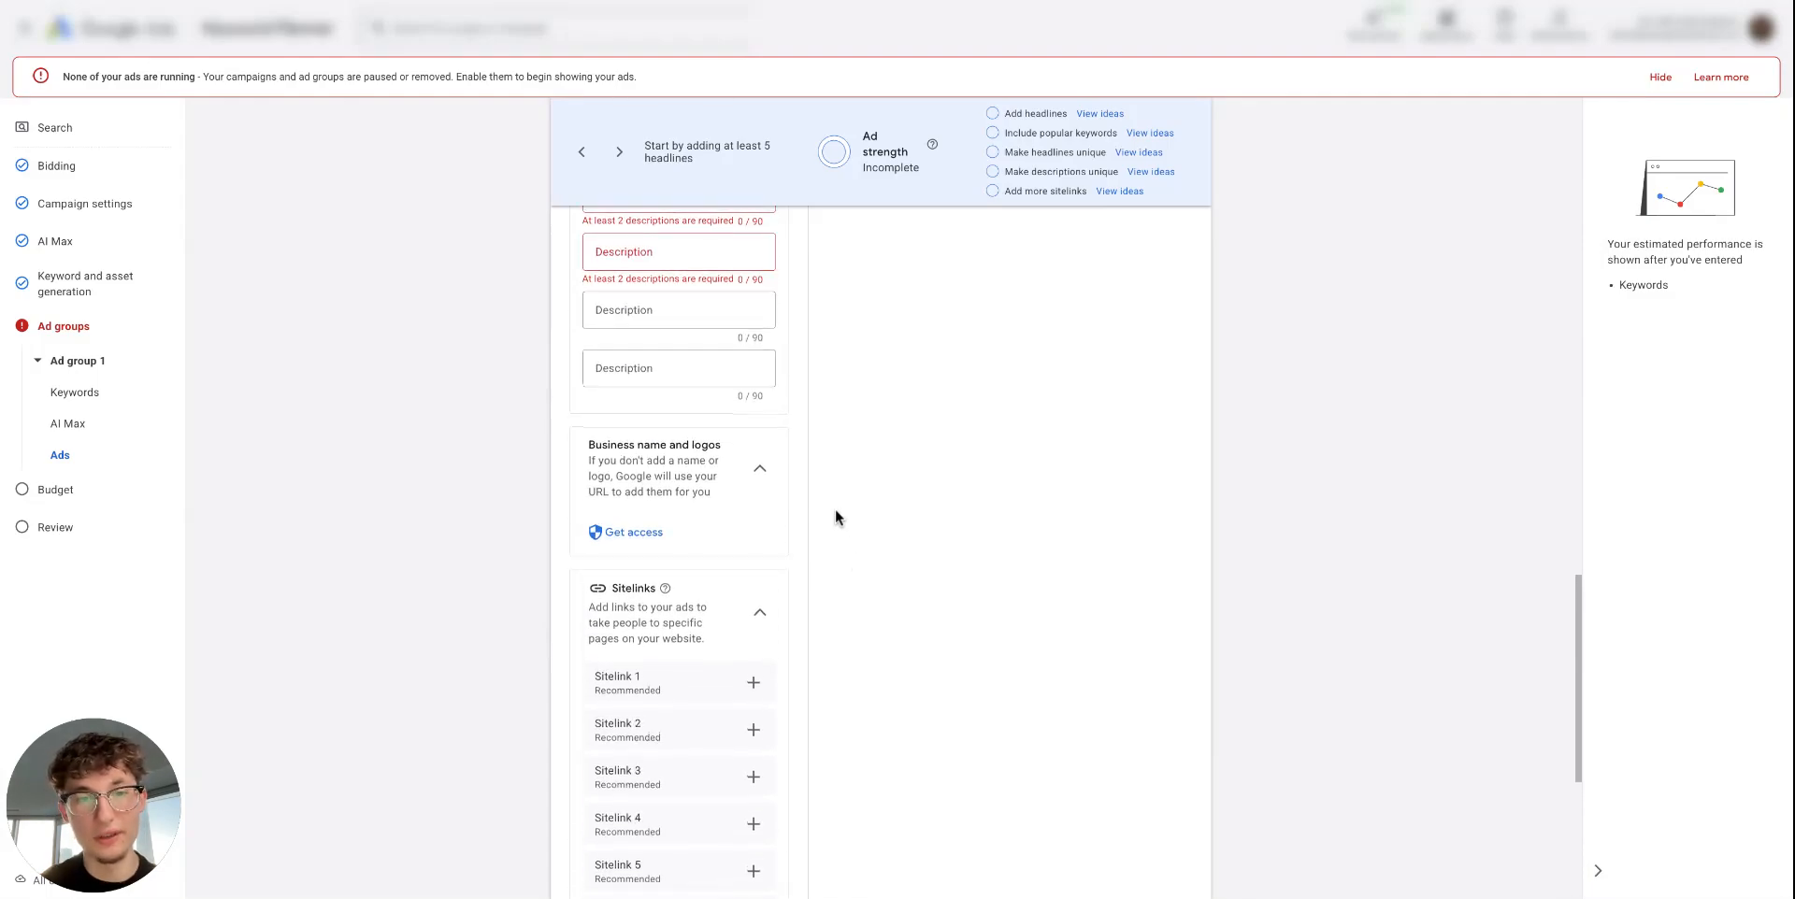
{"action": "scroll", "coordinate": [835, 516], "scroll_direction": "up", "scroll_amount": 1}
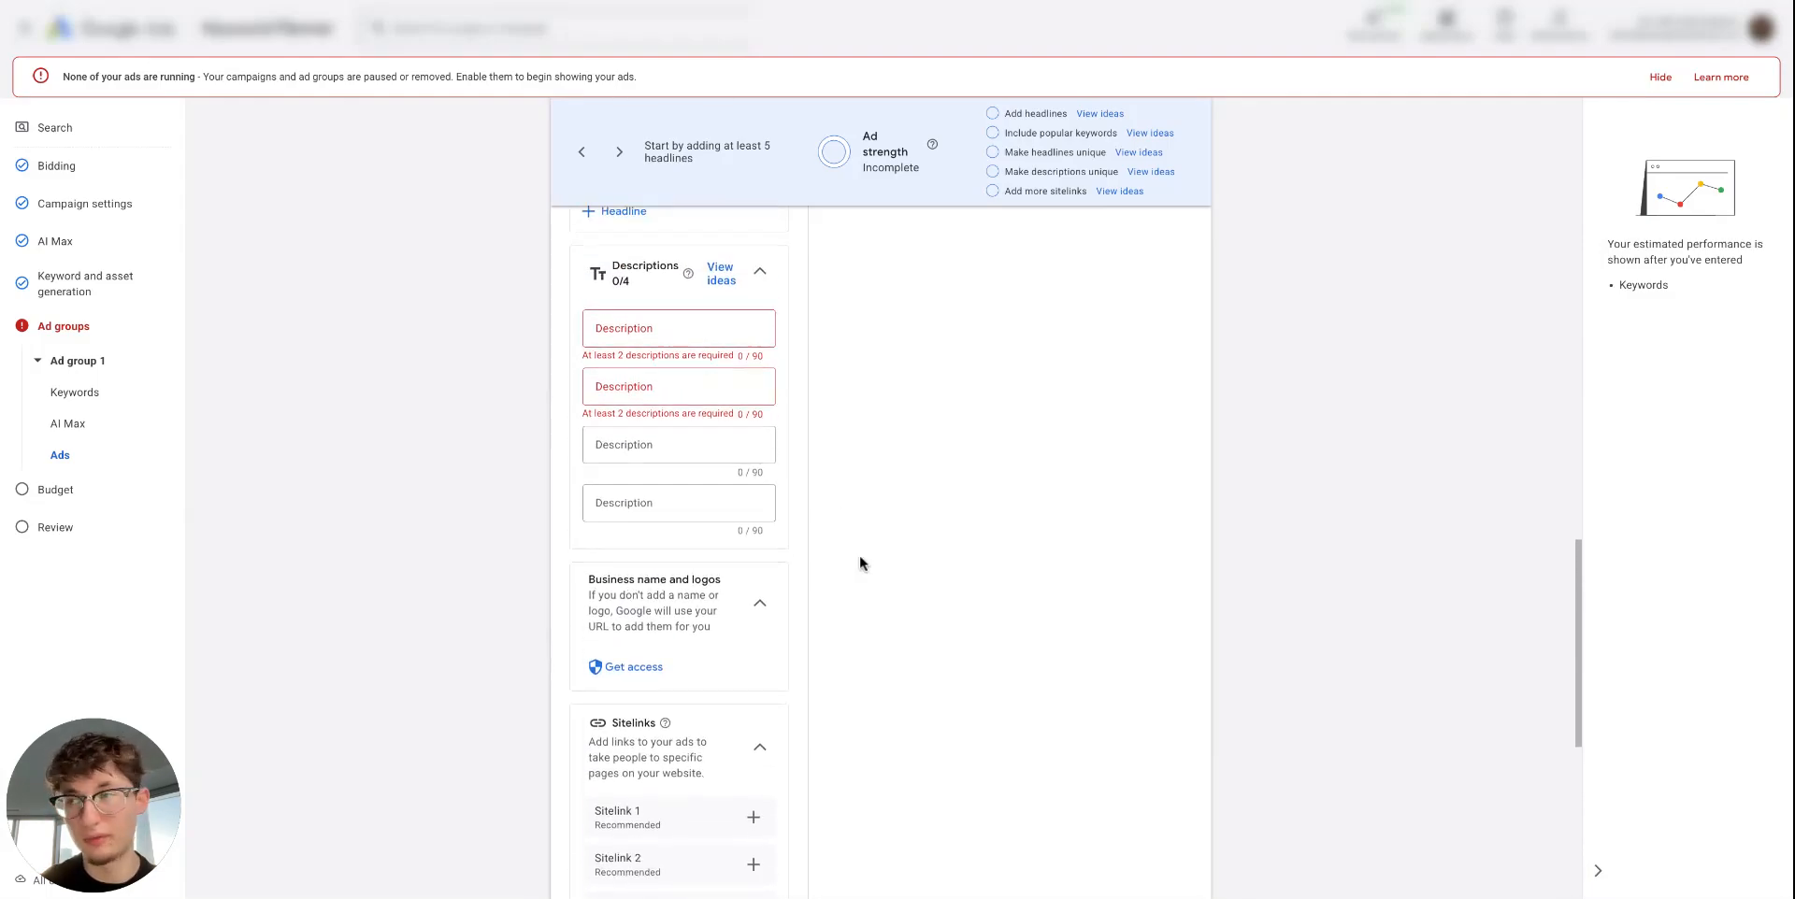
{"action": "scroll", "coordinate": [860, 563], "scroll_direction": "down", "scroll_amount": 1}
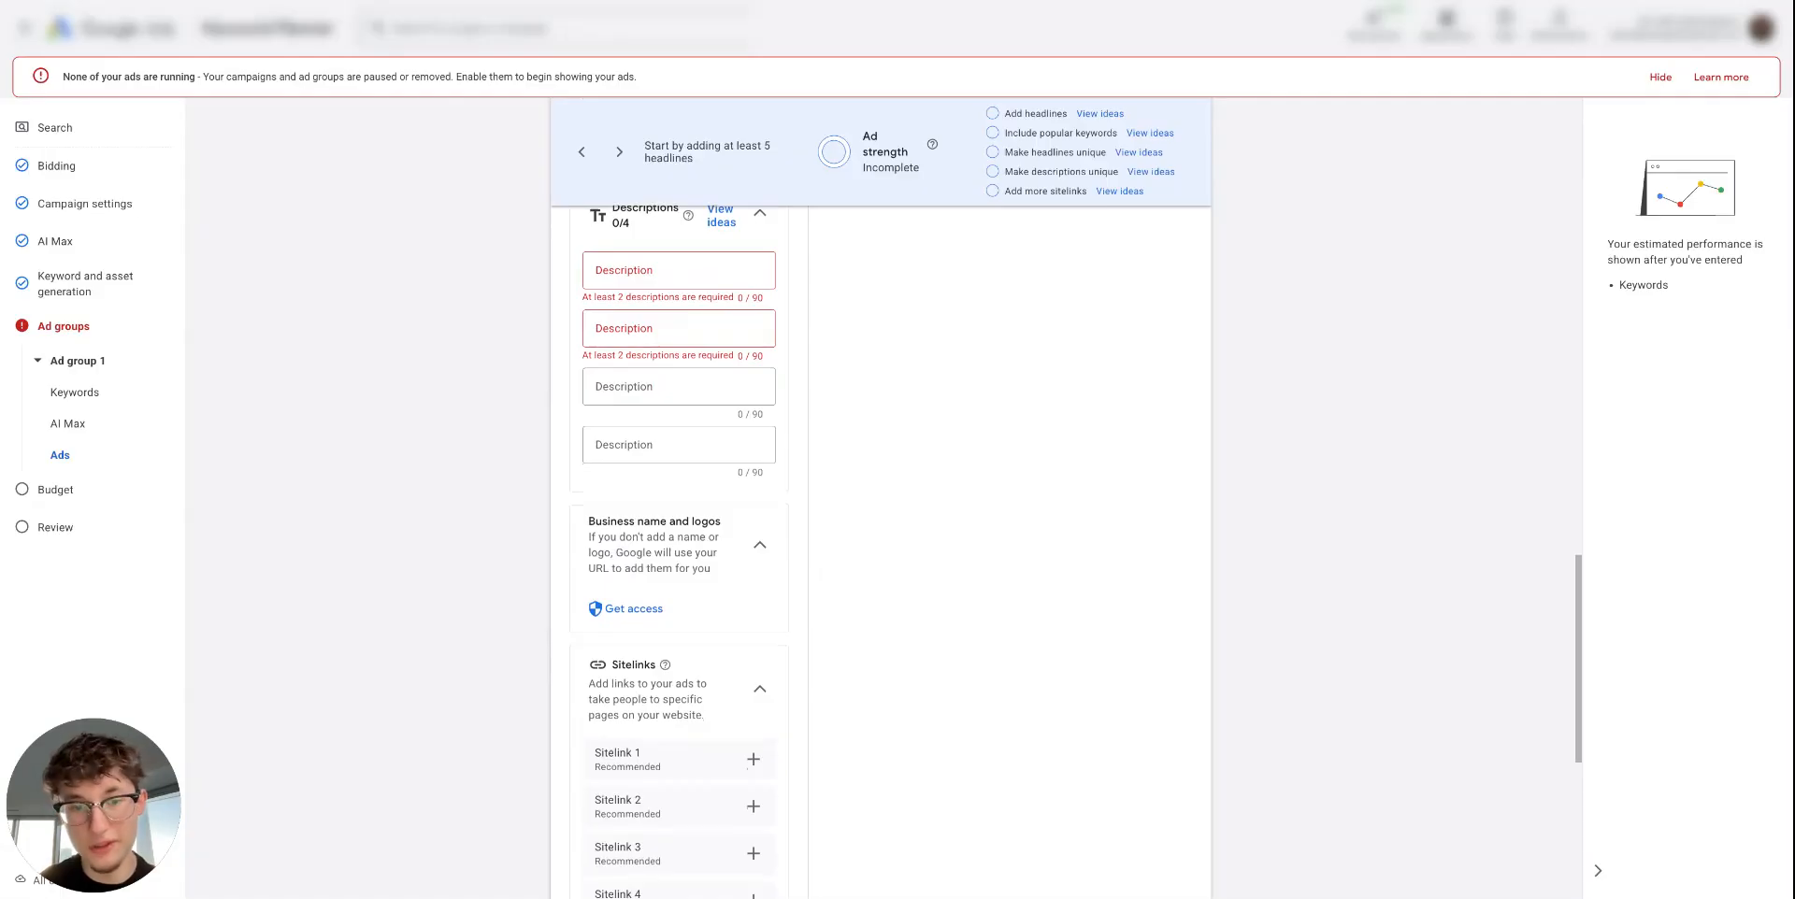
{"action": "scroll", "coordinate": [814, 589], "scroll_direction": "down", "scroll_amount": 3}
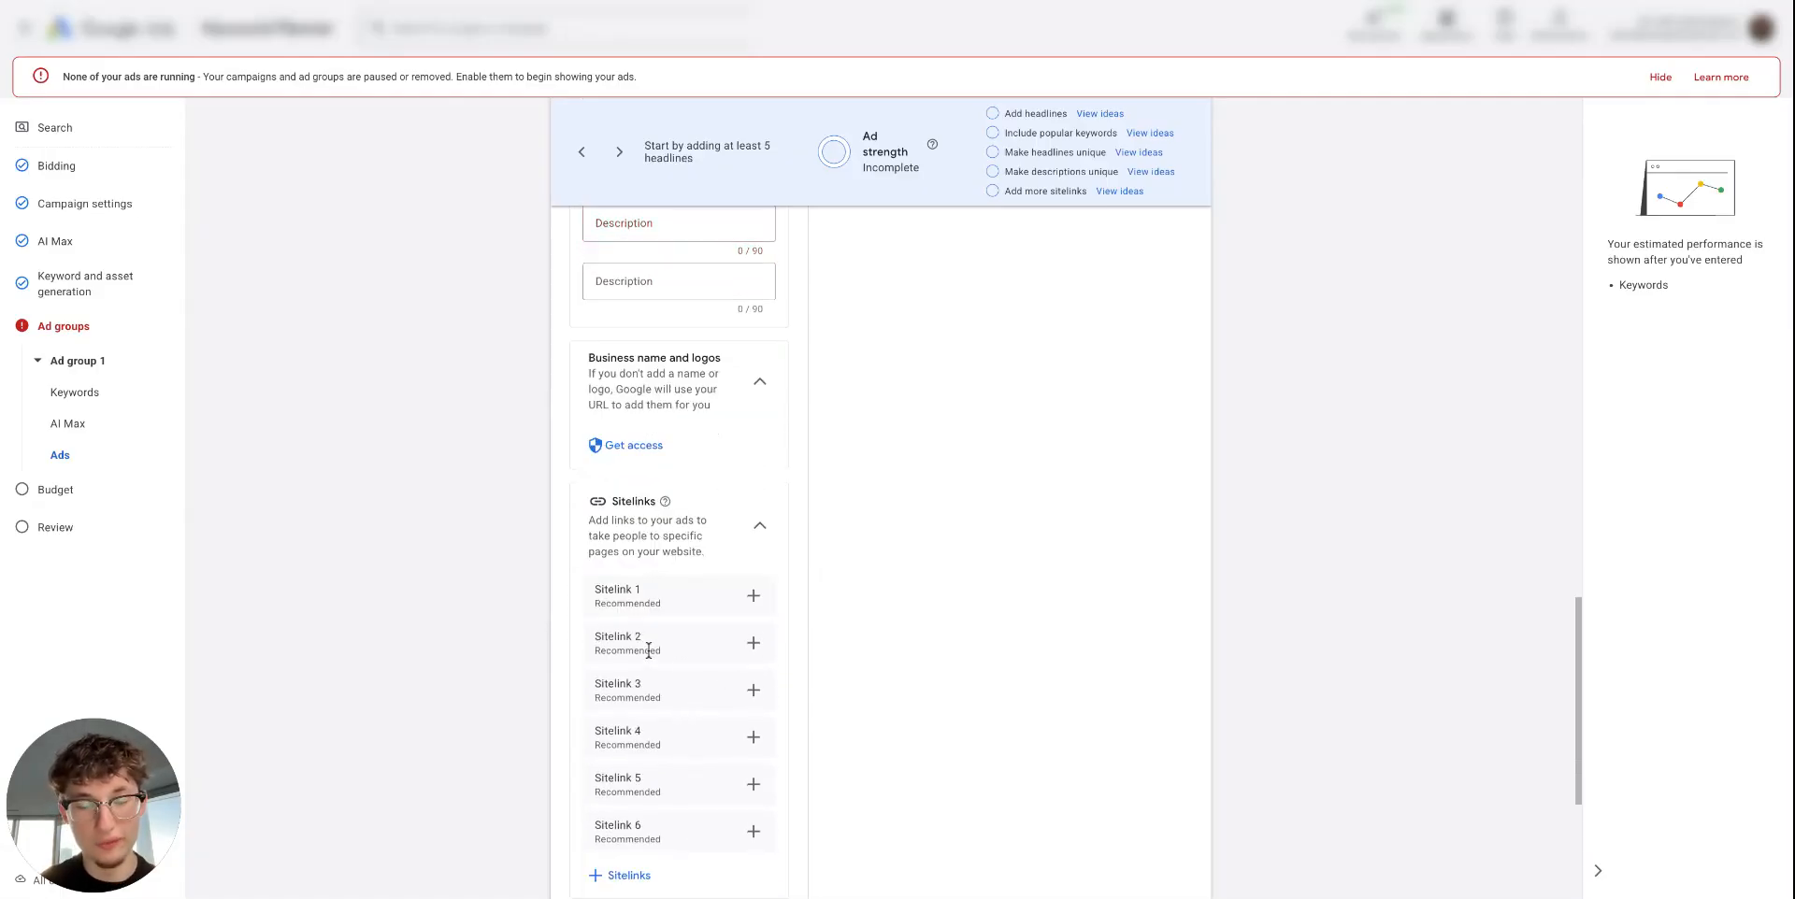
{"action": "left_click_drag", "start_coordinate": [595, 651], "coordinate": [660, 645]}
{"action": "triple_click", "coordinate": [615, 638]}
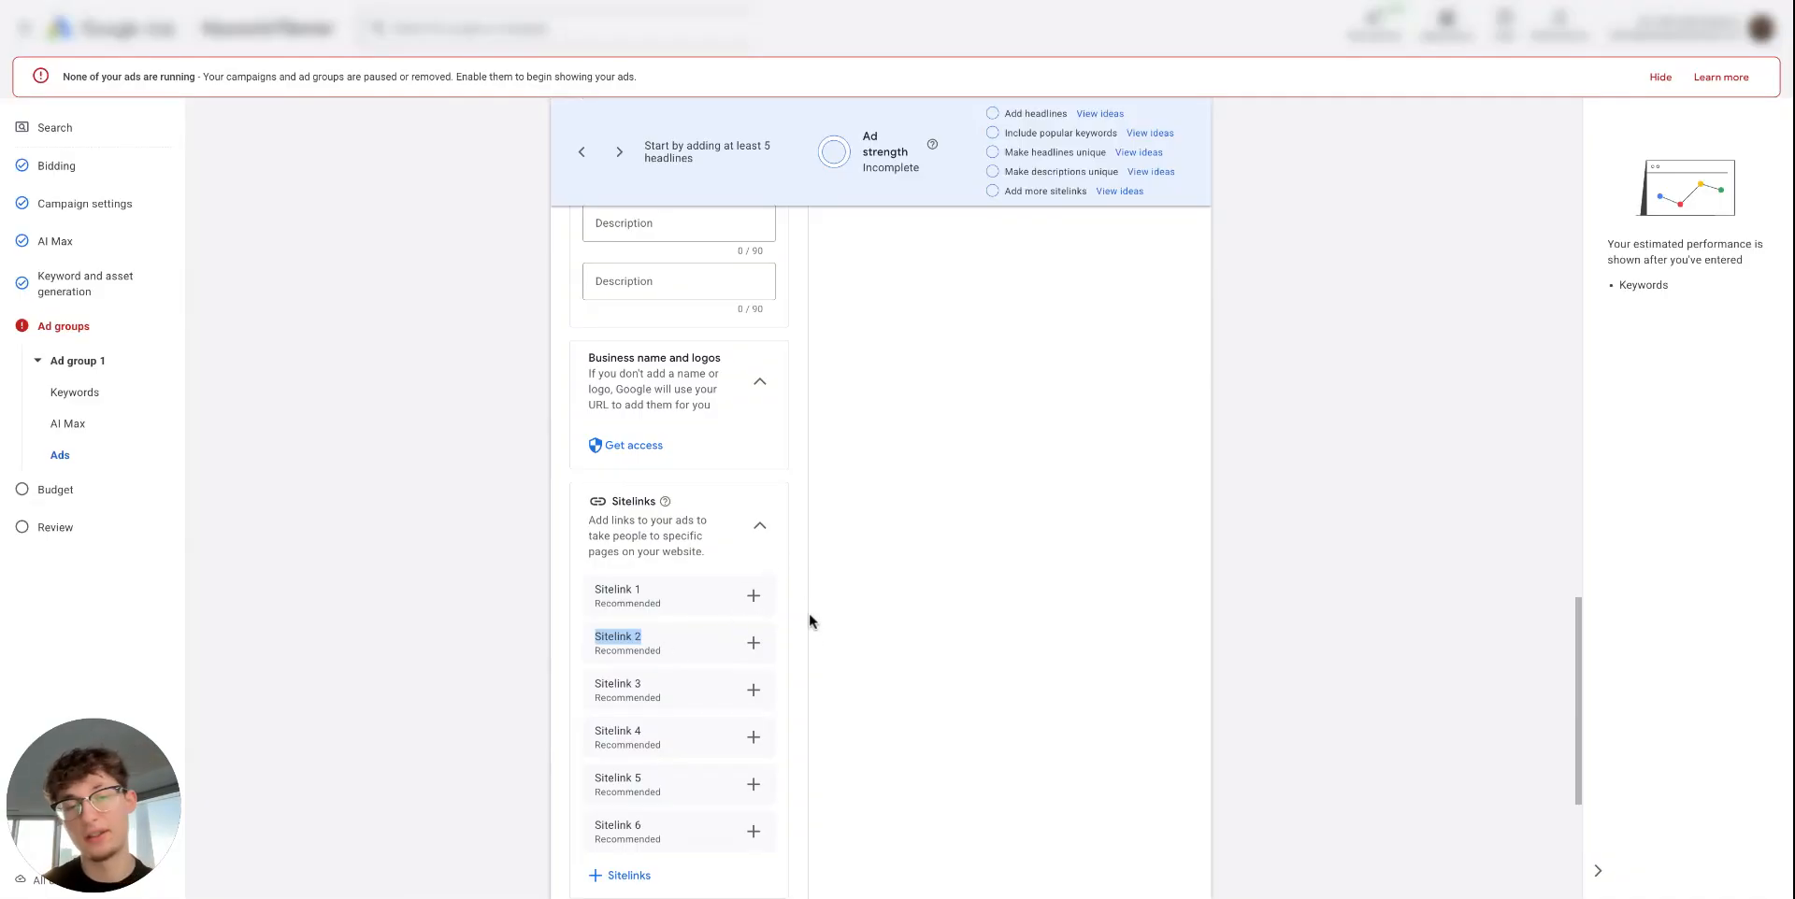
Step: Examine the Callouts section, More asset types and Ad URL options at the end of the ad form
{"action": "scroll", "coordinate": [784, 561], "scroll_direction": "down", "scroll_amount": 4}
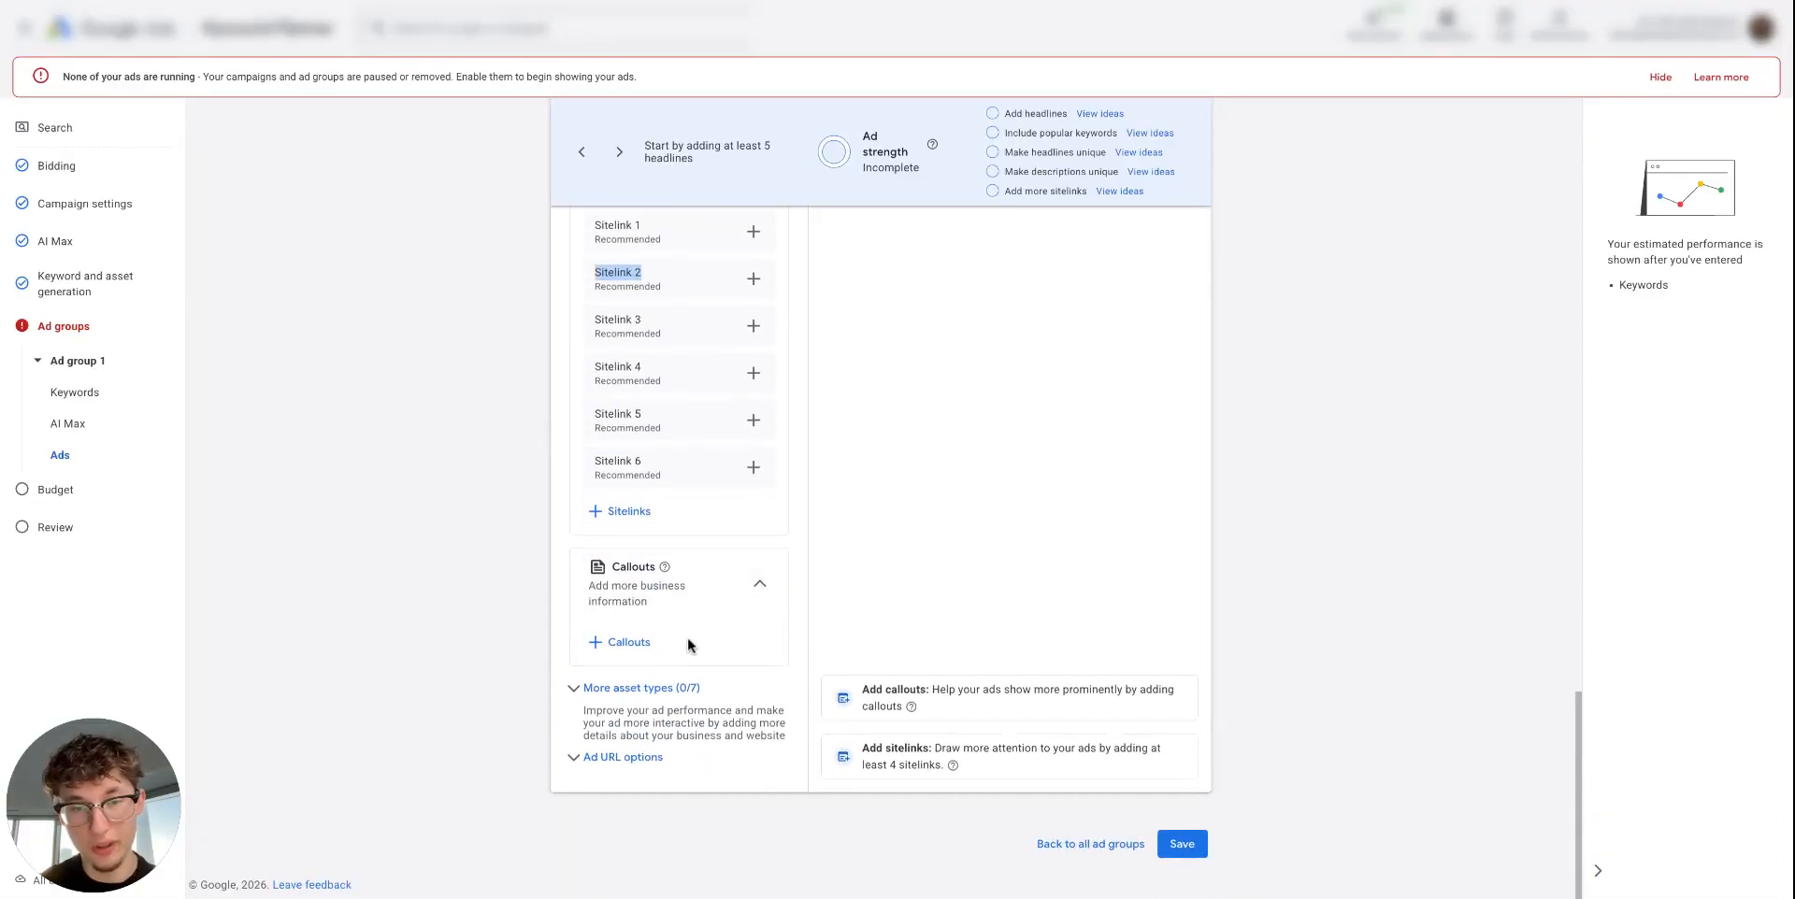
{"action": "scroll", "coordinate": [810, 569], "scroll_direction": "up", "scroll_amount": 1}
{"action": "scroll", "coordinate": [658, 693], "scroll_direction": "down", "scroll_amount": 1}
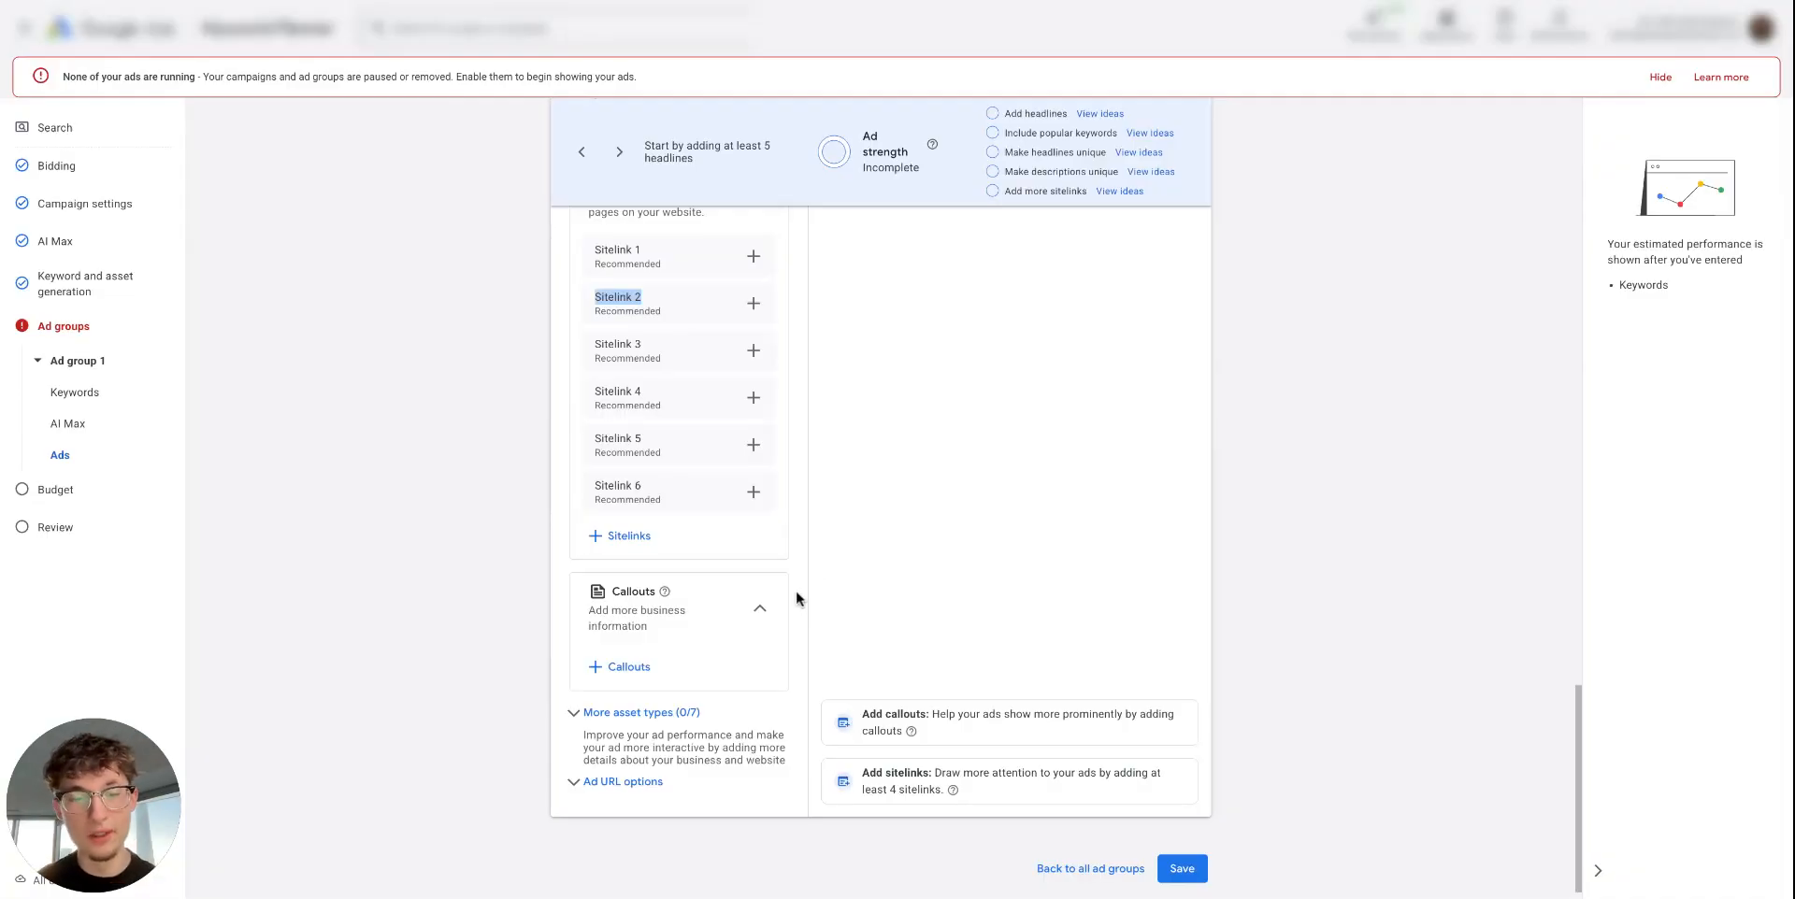
{"action": "scroll", "coordinate": [785, 384], "scroll_direction": "up", "scroll_amount": 4}
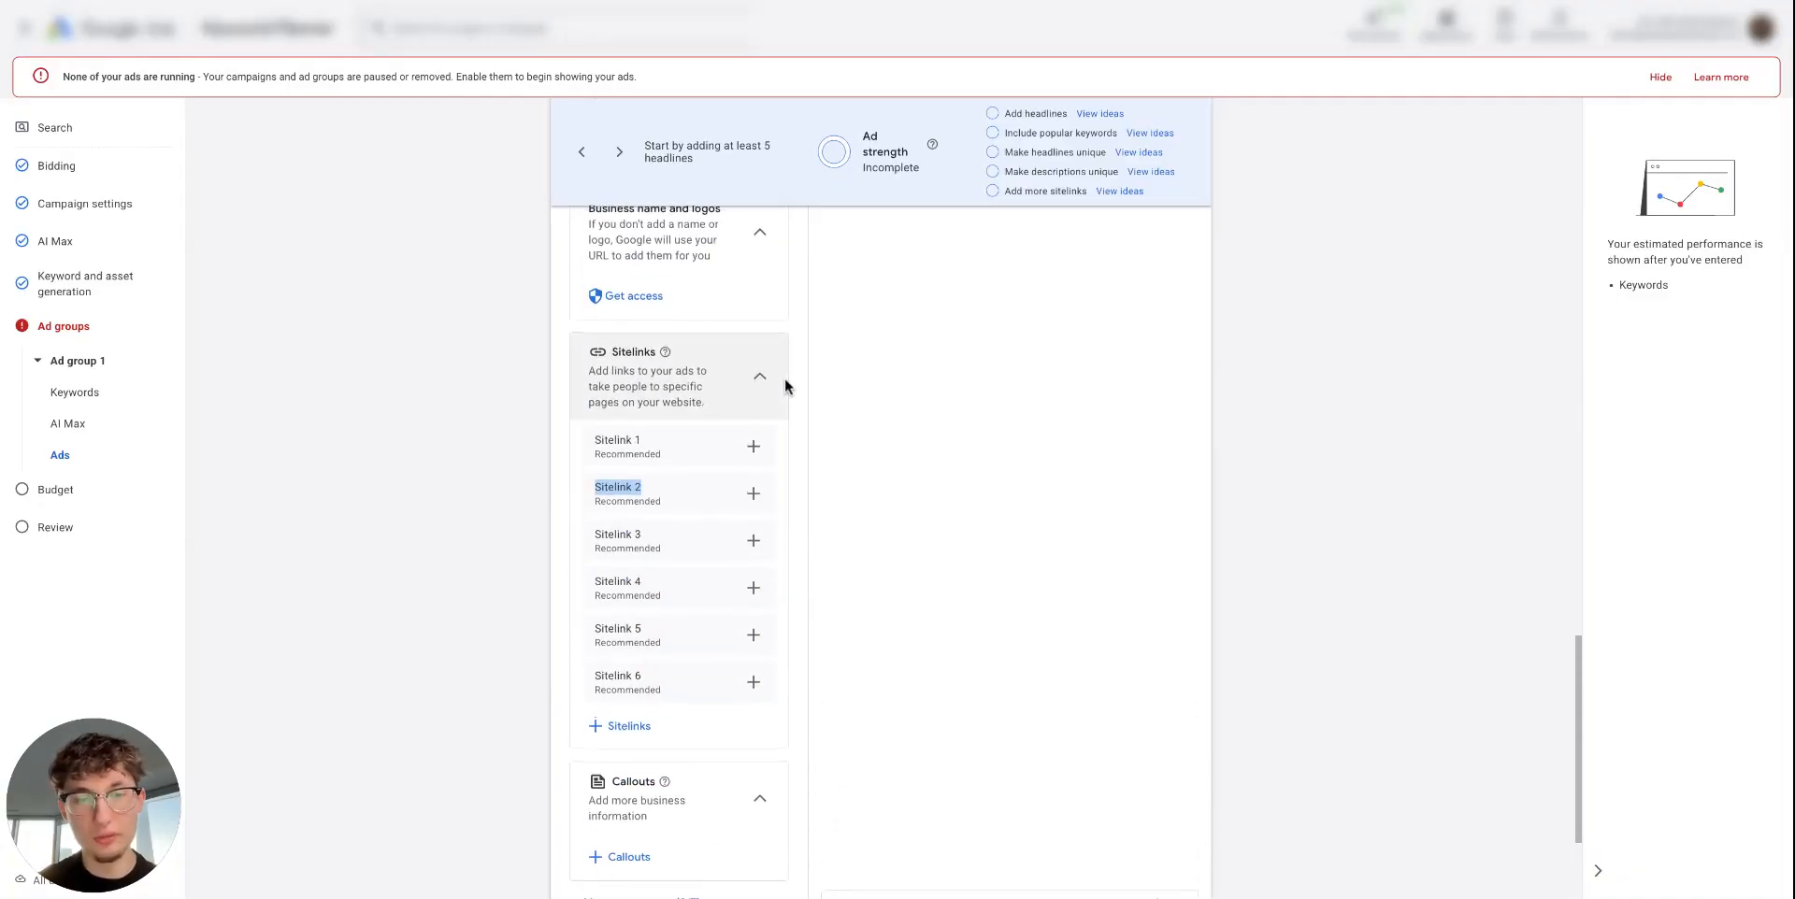
{"action": "scroll", "coordinate": [786, 386], "scroll_direction": "down", "scroll_amount": 3}
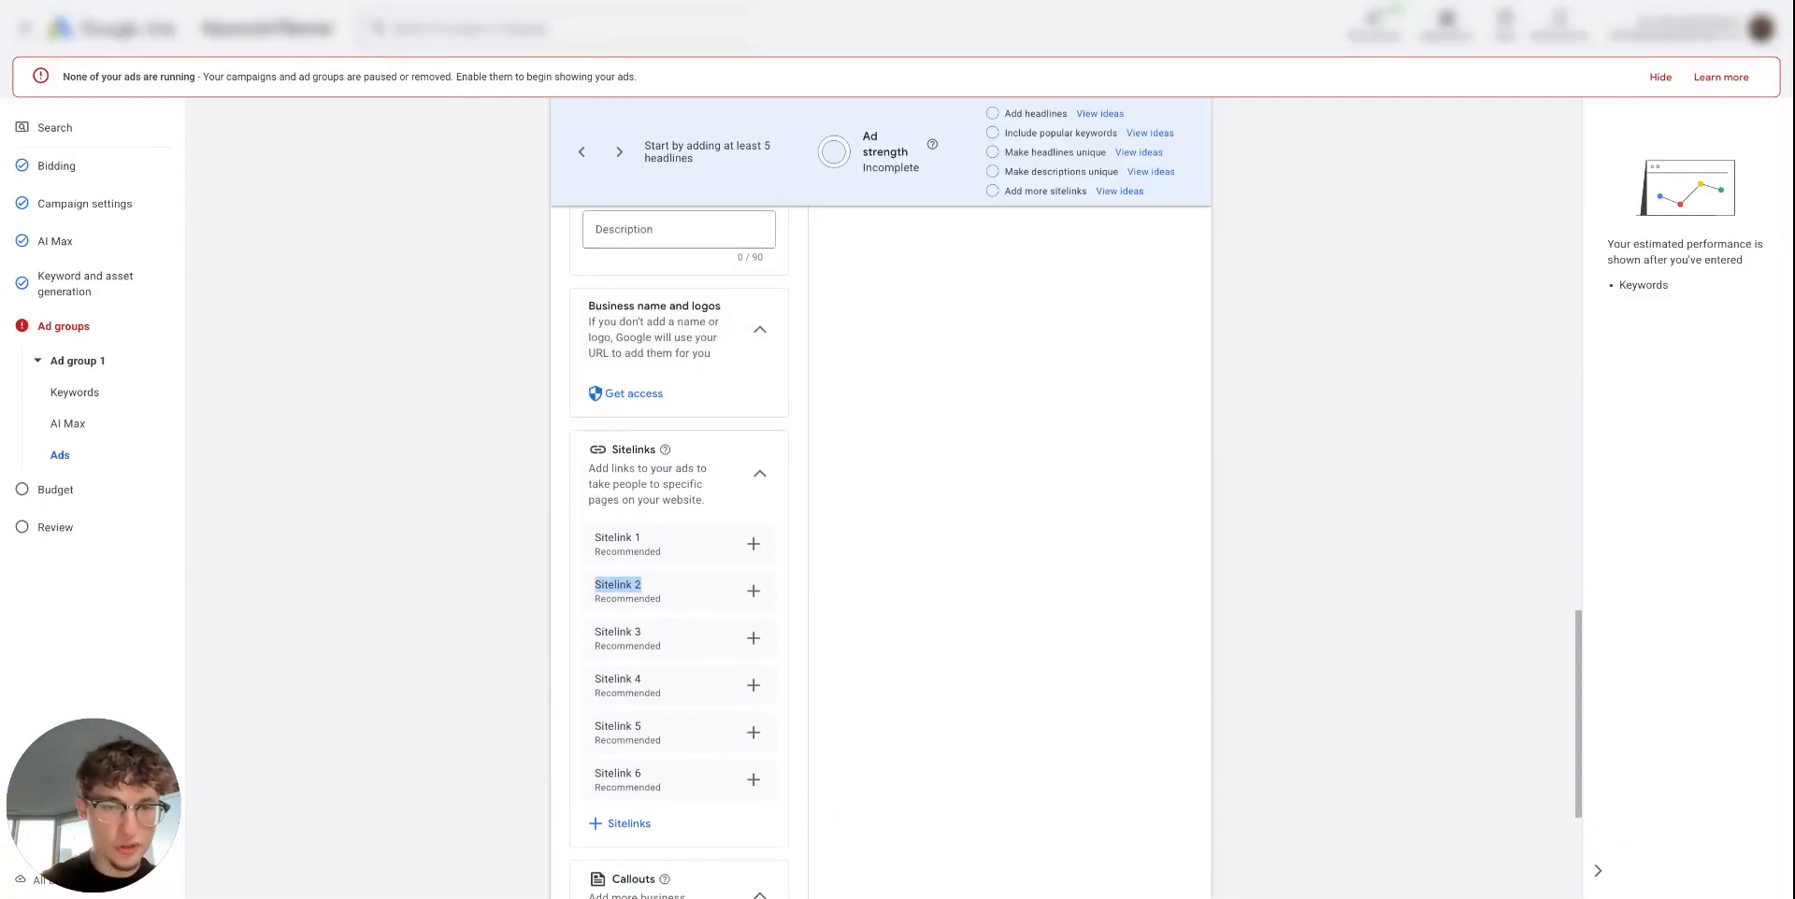
{"action": "left_click", "coordinate": [805, 672]}
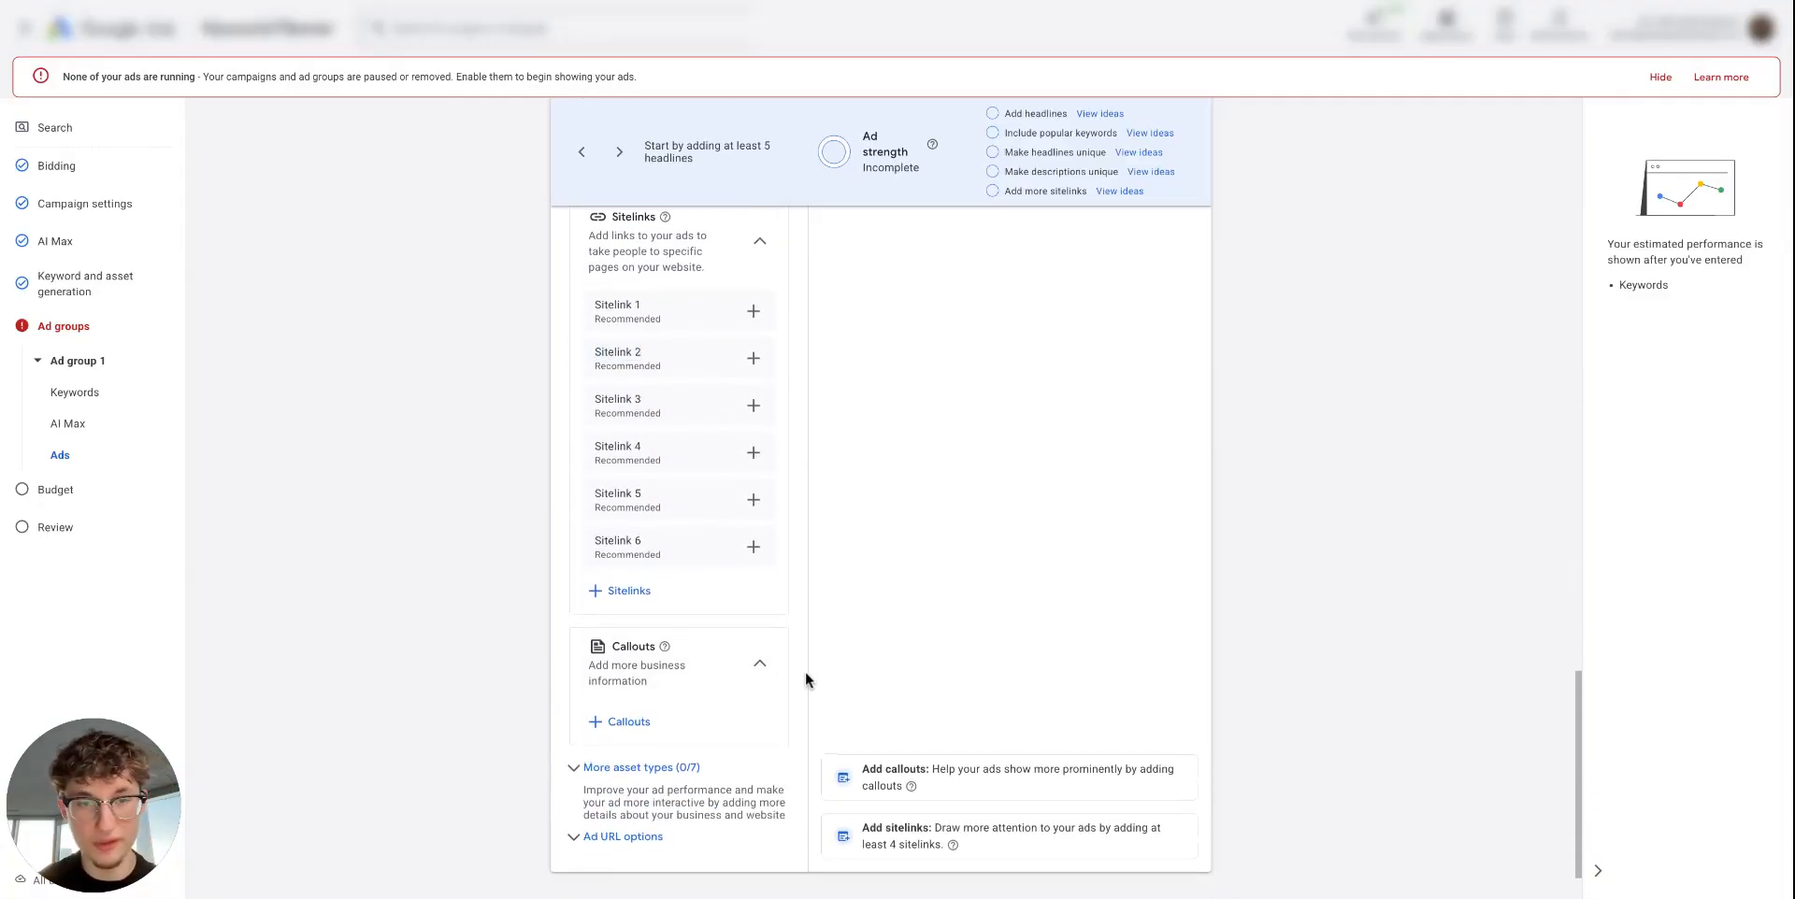
Step: Recheck the ad form from the first headline and first description through to the business name and sitelink sections
{"action": "scroll", "coordinate": [805, 671], "scroll_direction": "up", "scroll_amount": 3}
{"action": "scroll", "coordinate": [845, 560], "scroll_direction": "up", "scroll_amount": 5}
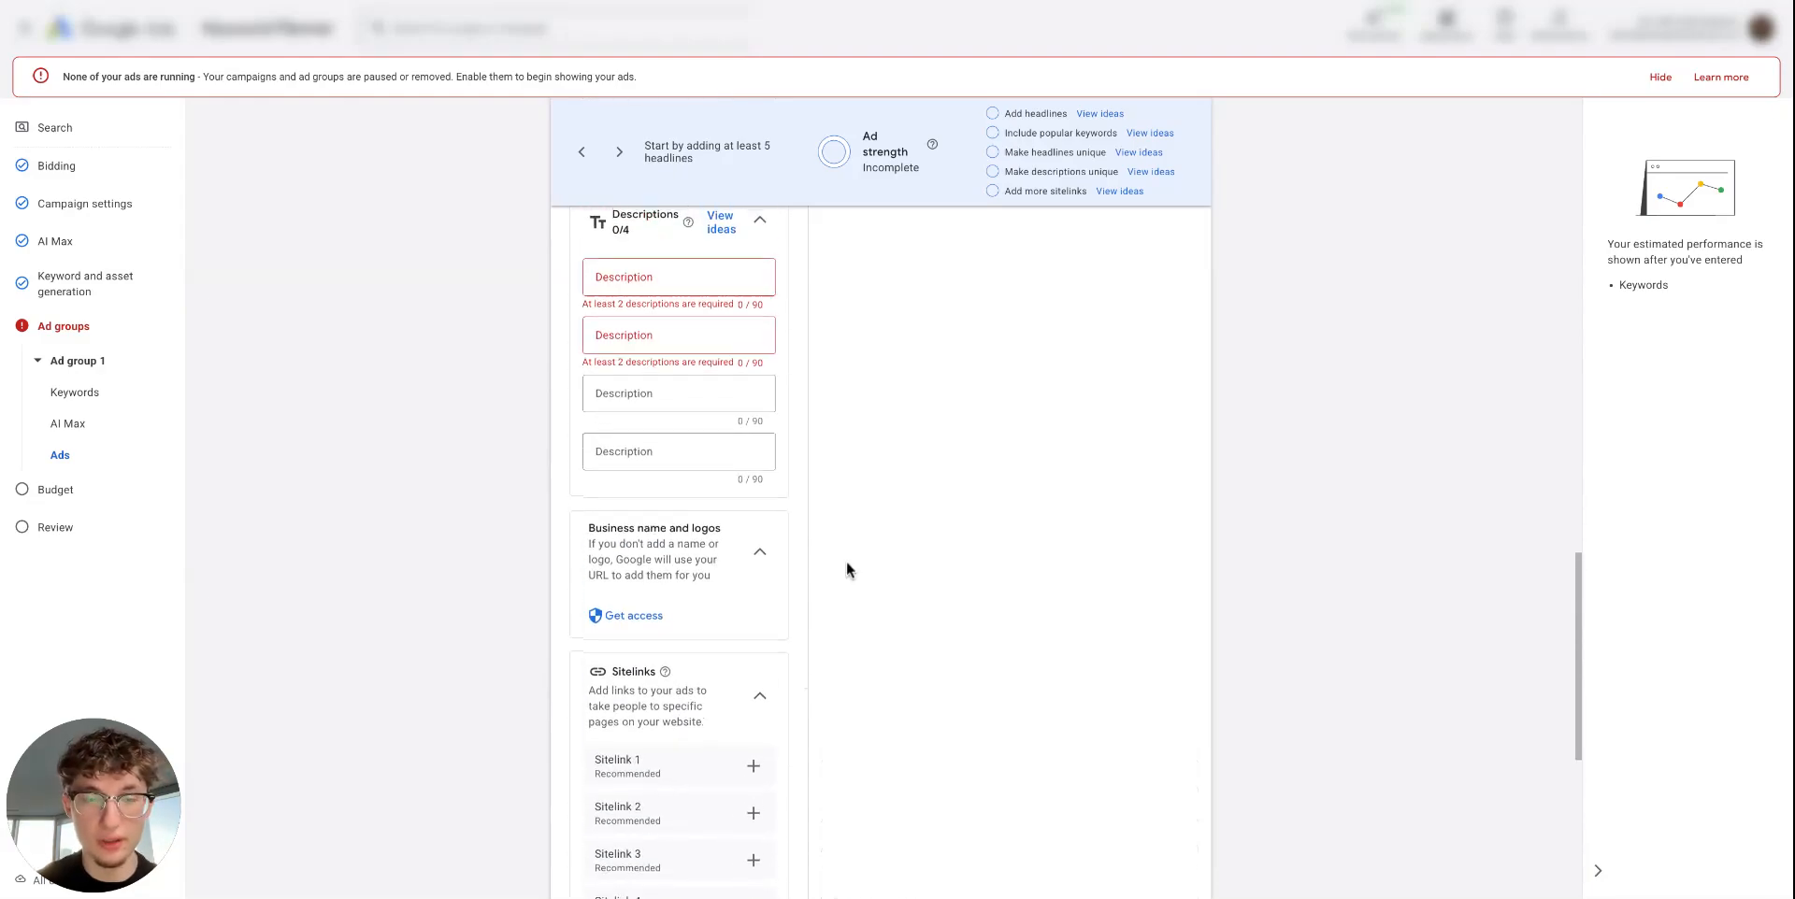
{"action": "scroll", "coordinate": [846, 563], "scroll_direction": "up", "scroll_amount": 2}
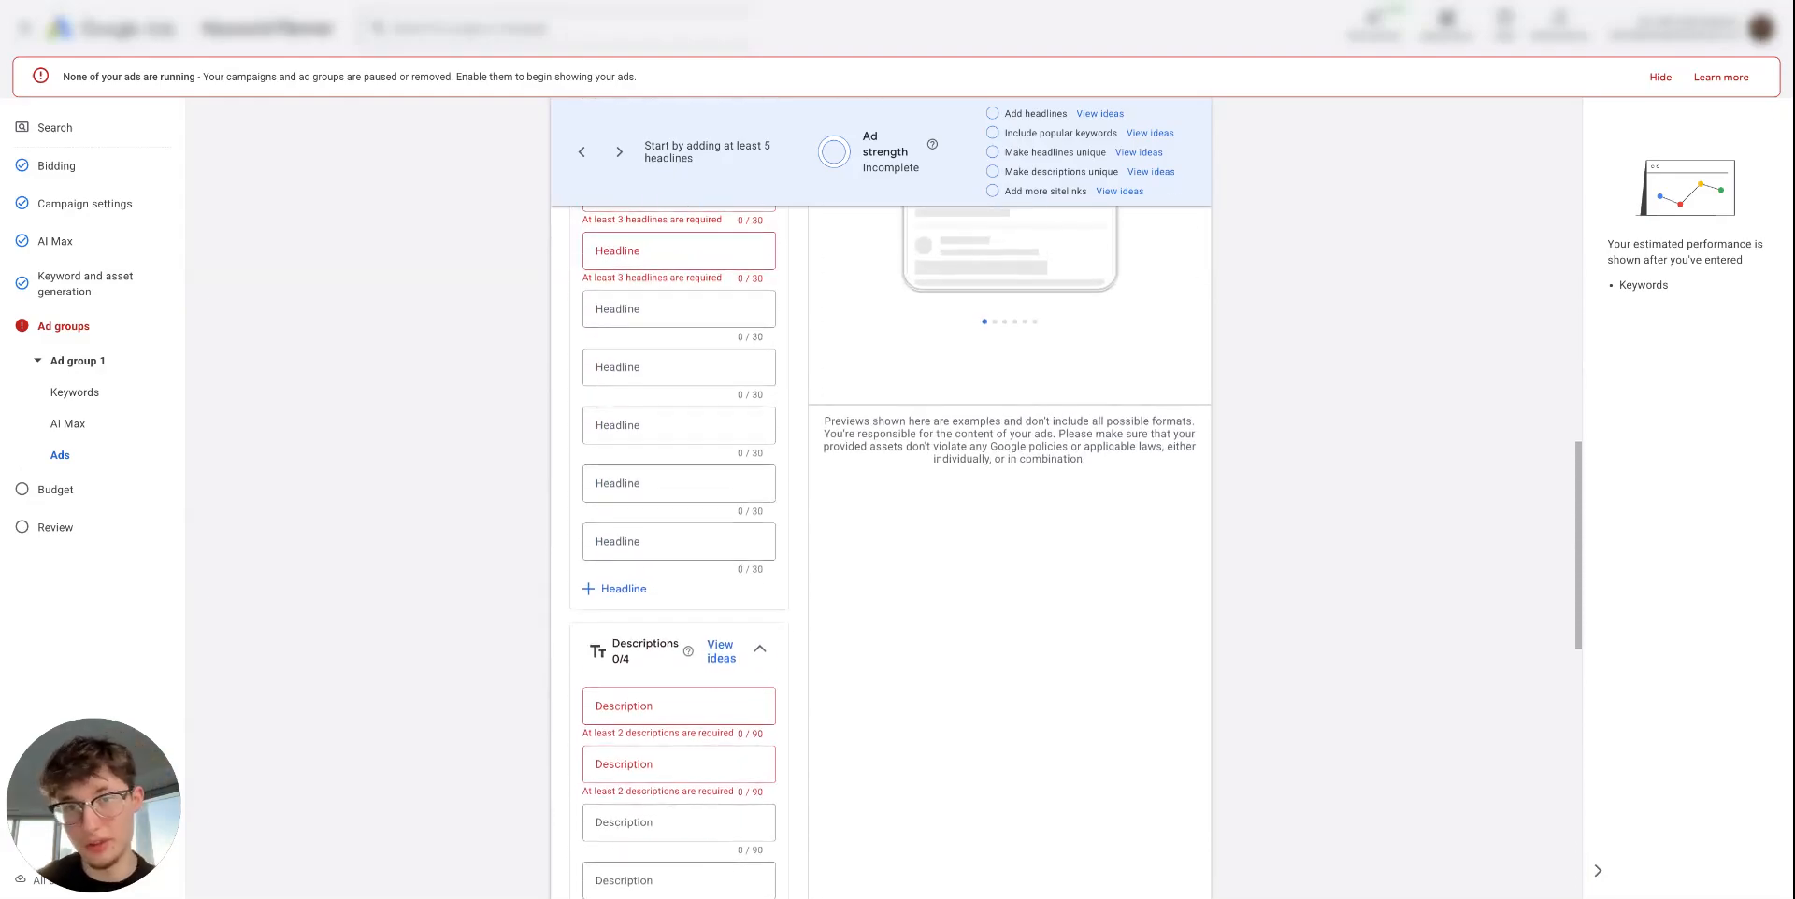
{"action": "scroll", "coordinate": [828, 675], "scroll_direction": "down", "scroll_amount": 4}
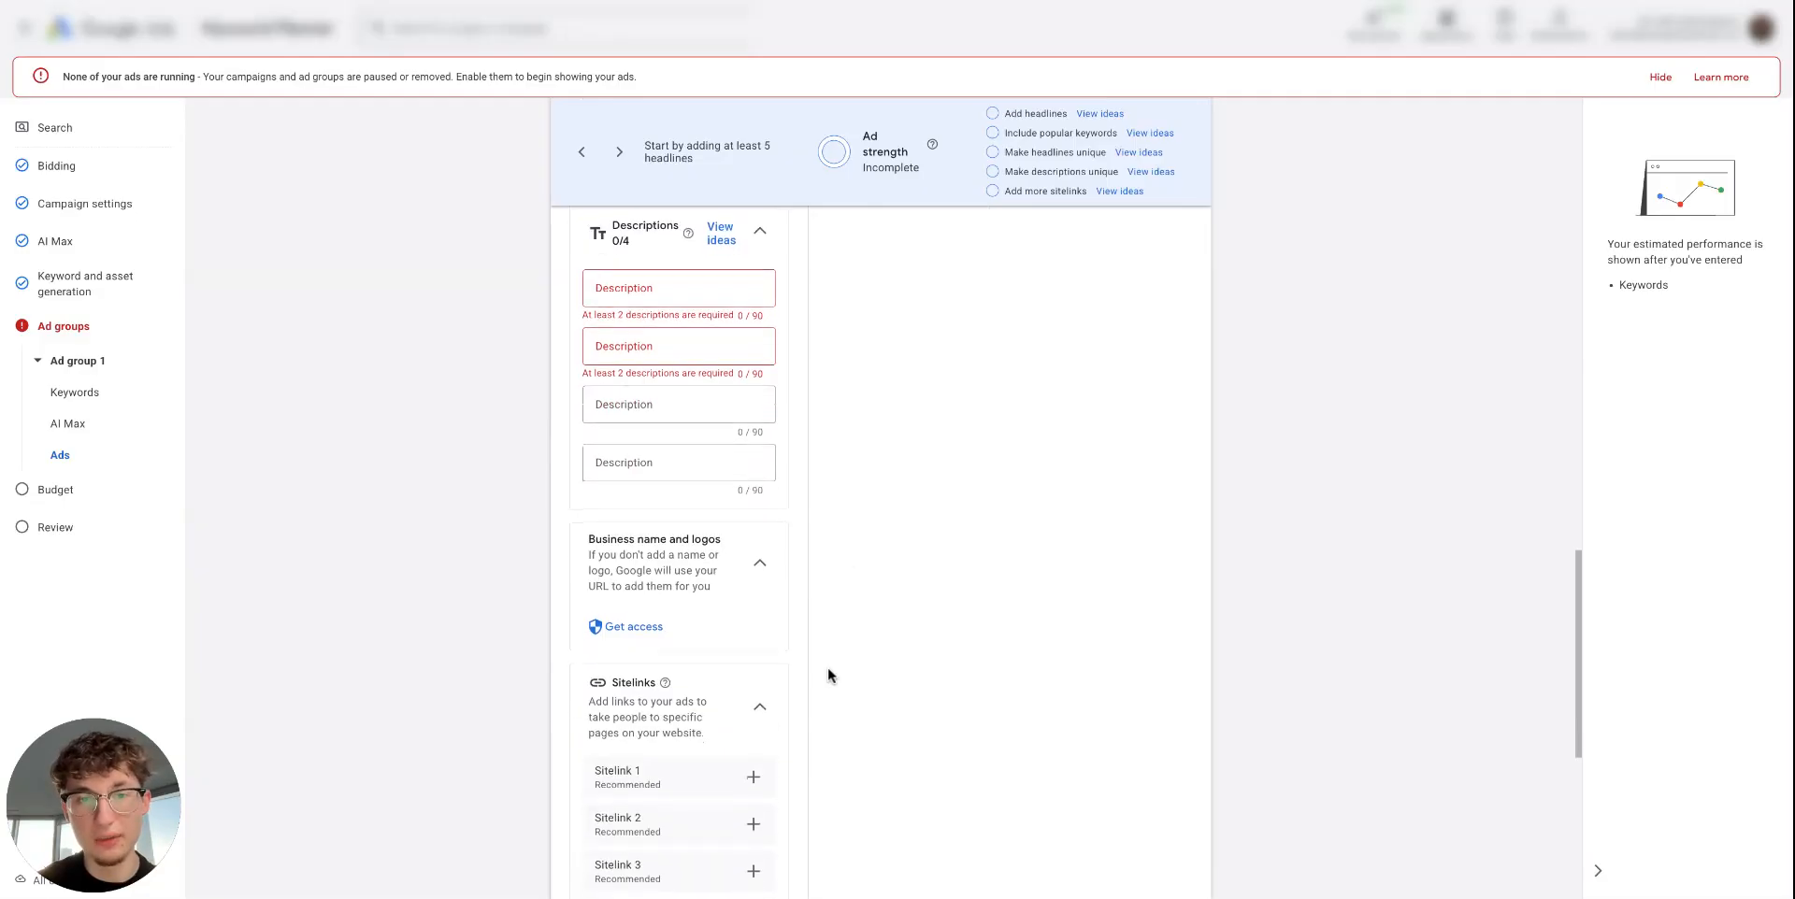
{"action": "scroll", "coordinate": [842, 561], "scroll_direction": "down", "scroll_amount": 2}
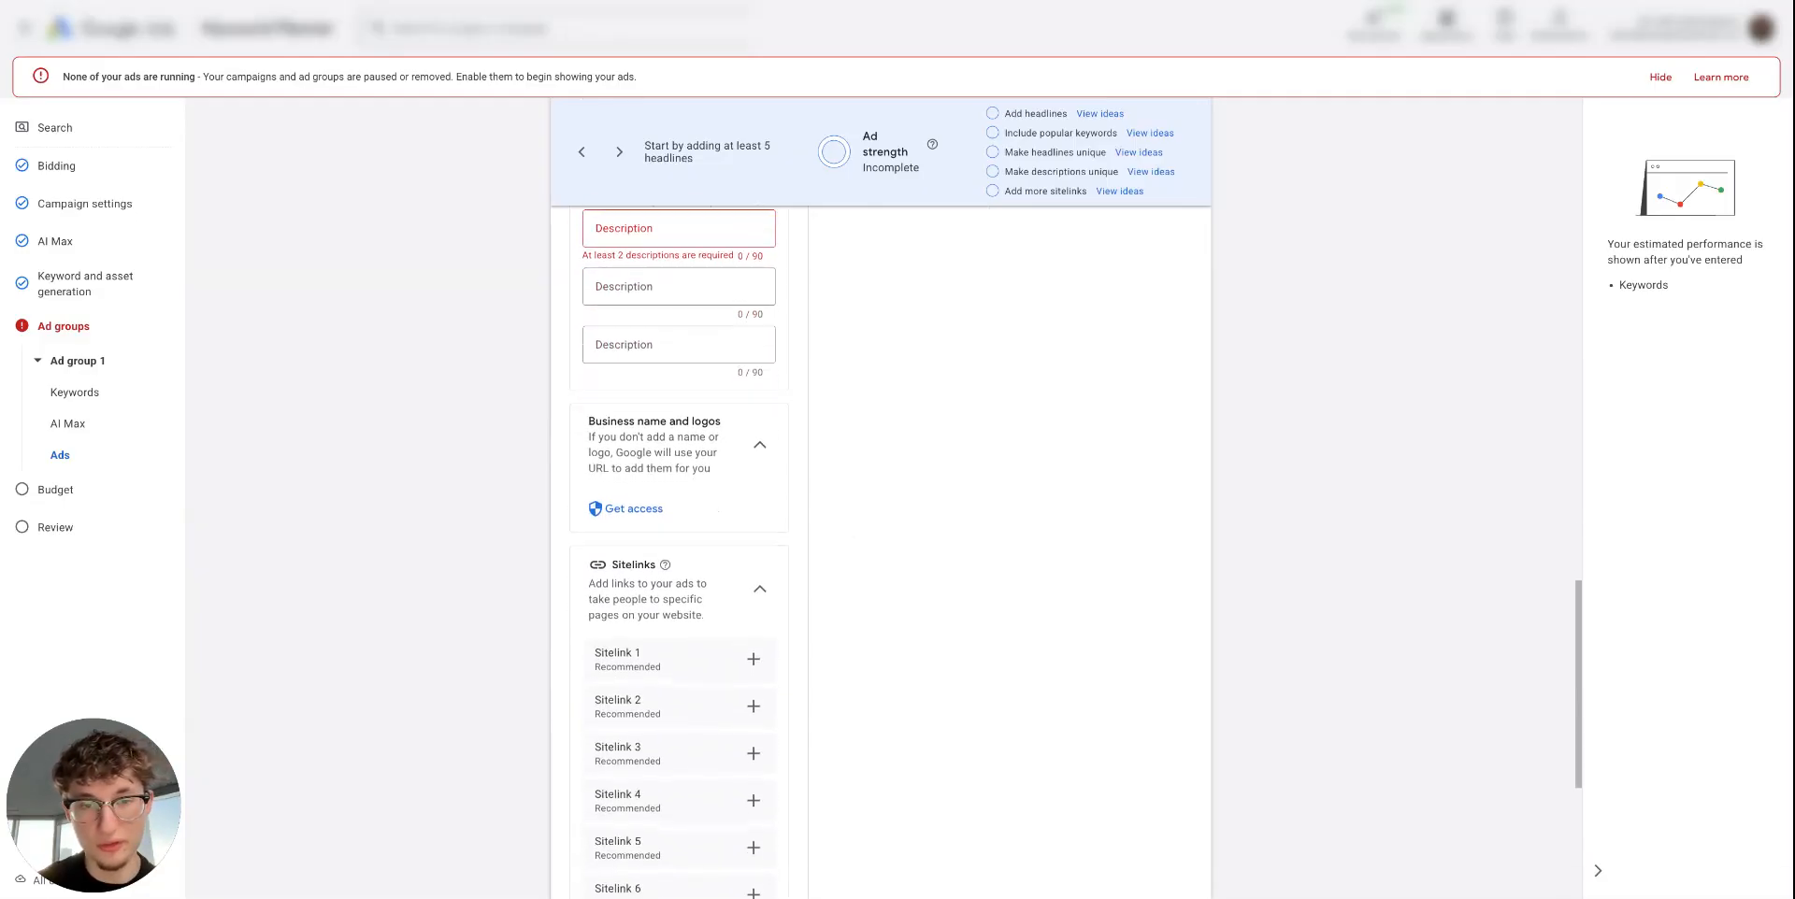
{"action": "scroll", "coordinate": [842, 561], "scroll_direction": "up", "scroll_amount": 6}
{"action": "scroll", "coordinate": [799, 495], "scroll_direction": "up", "scroll_amount": 3}
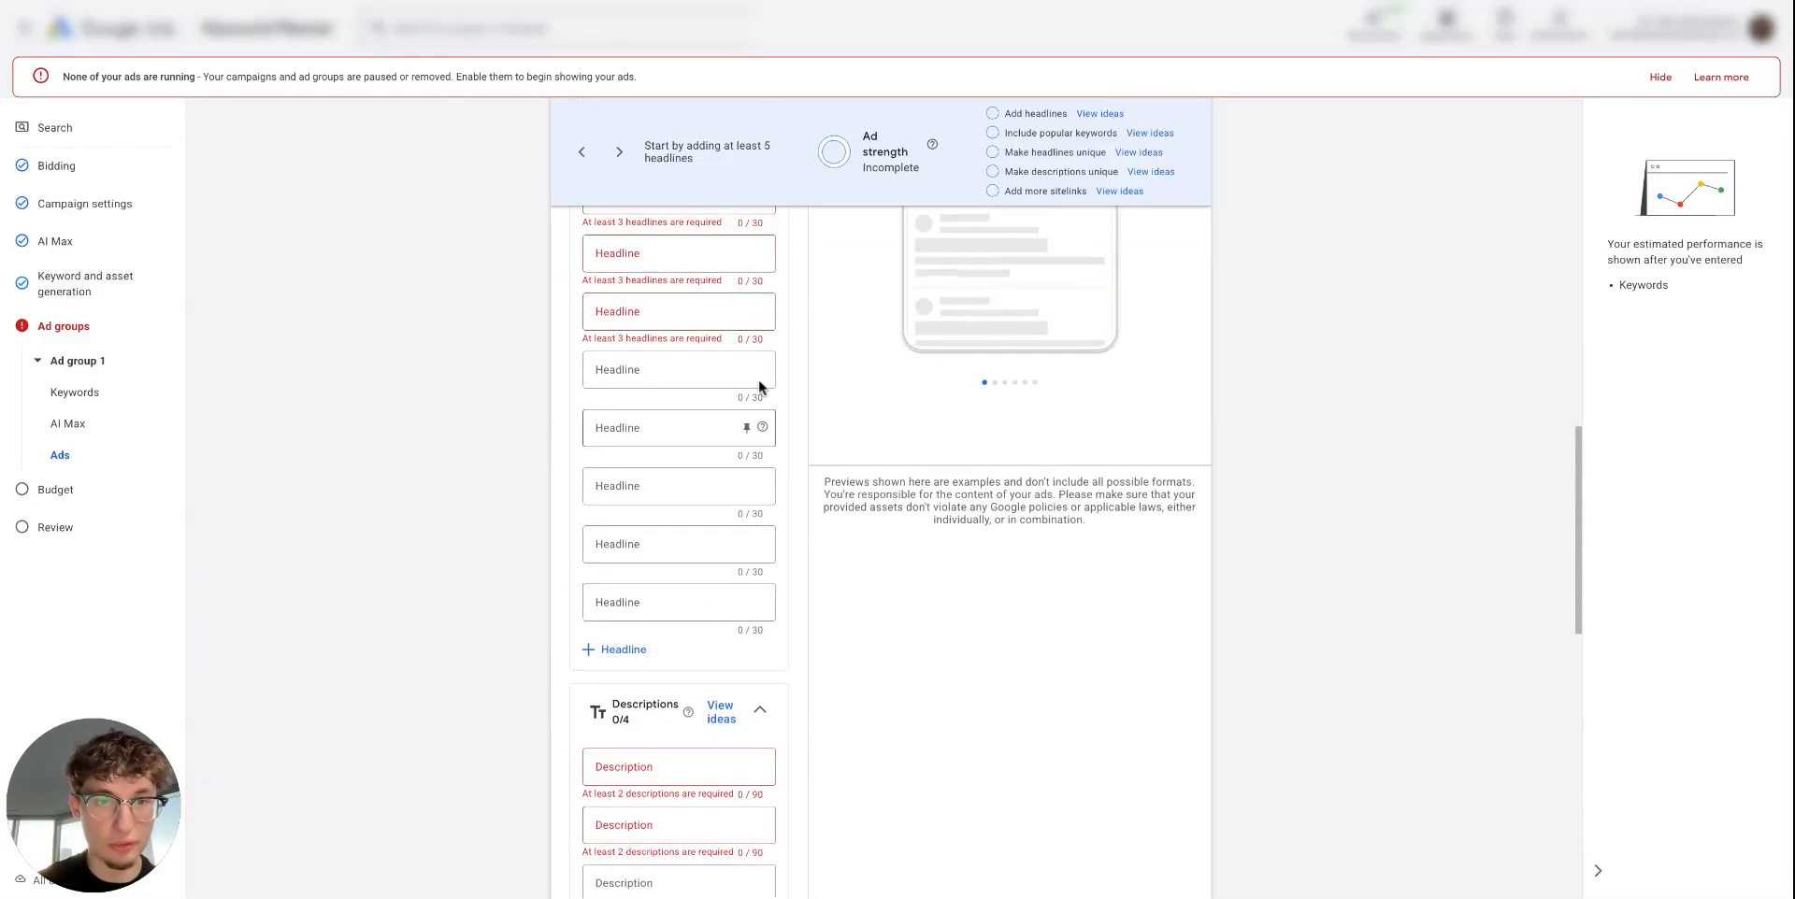
{"action": "left_click", "coordinate": [676, 283]}
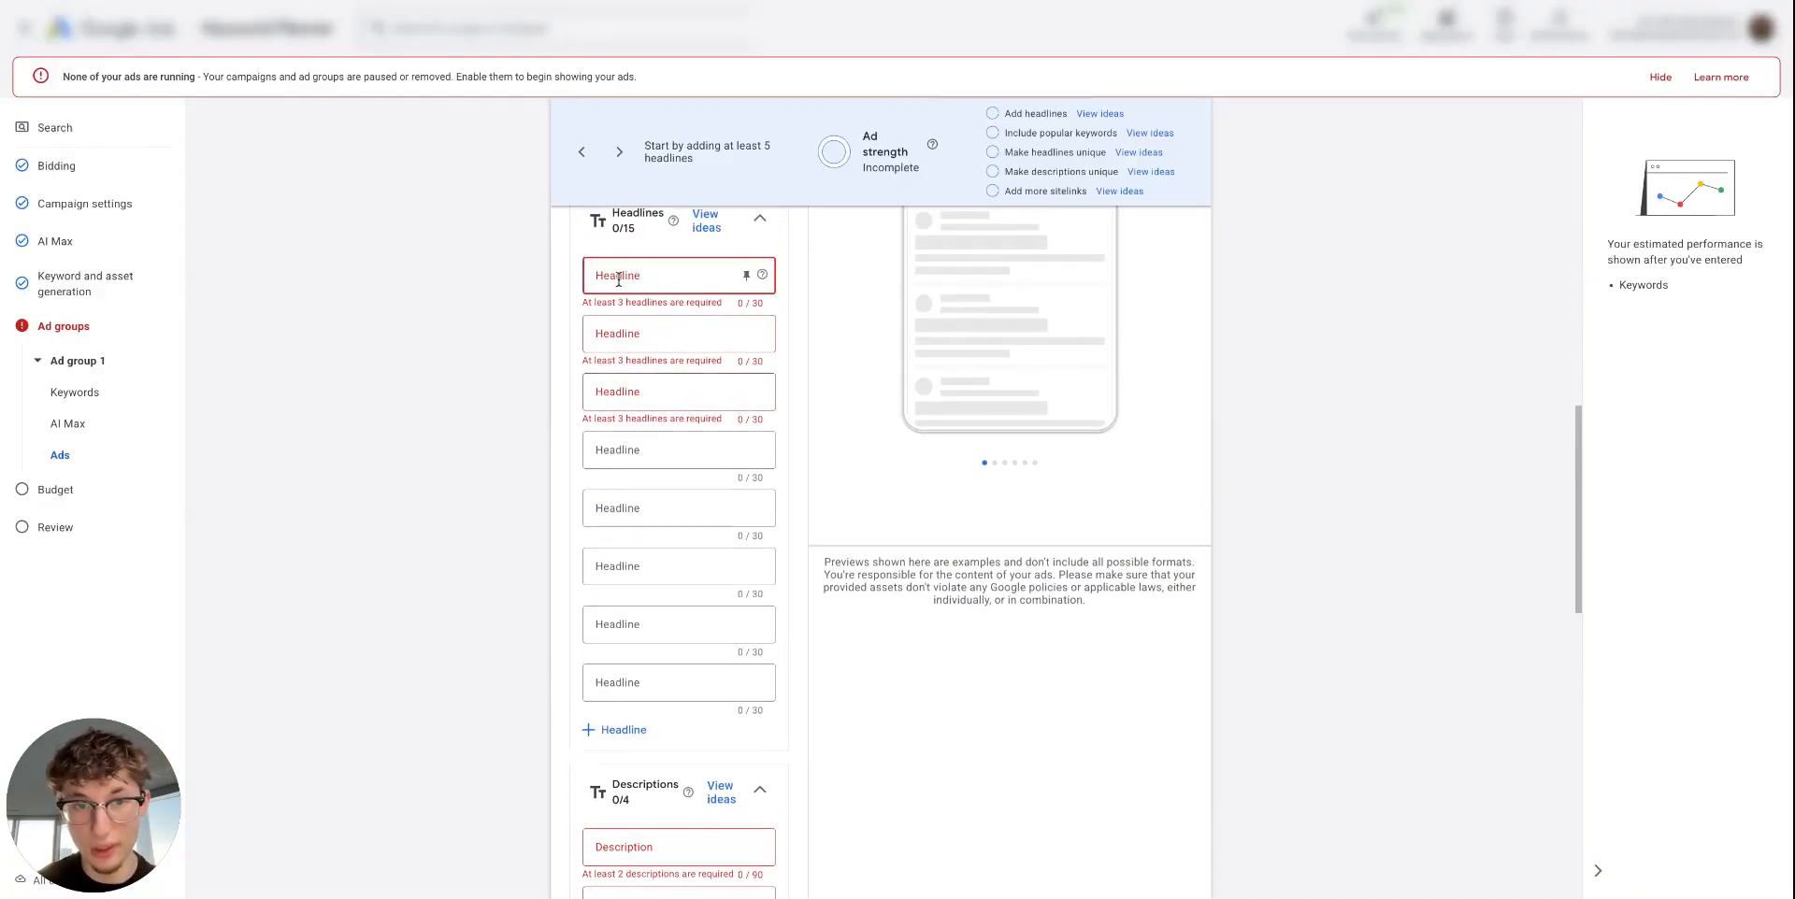
{"action": "scroll", "coordinate": [895, 262], "scroll_direction": "down", "scroll_amount": 1}
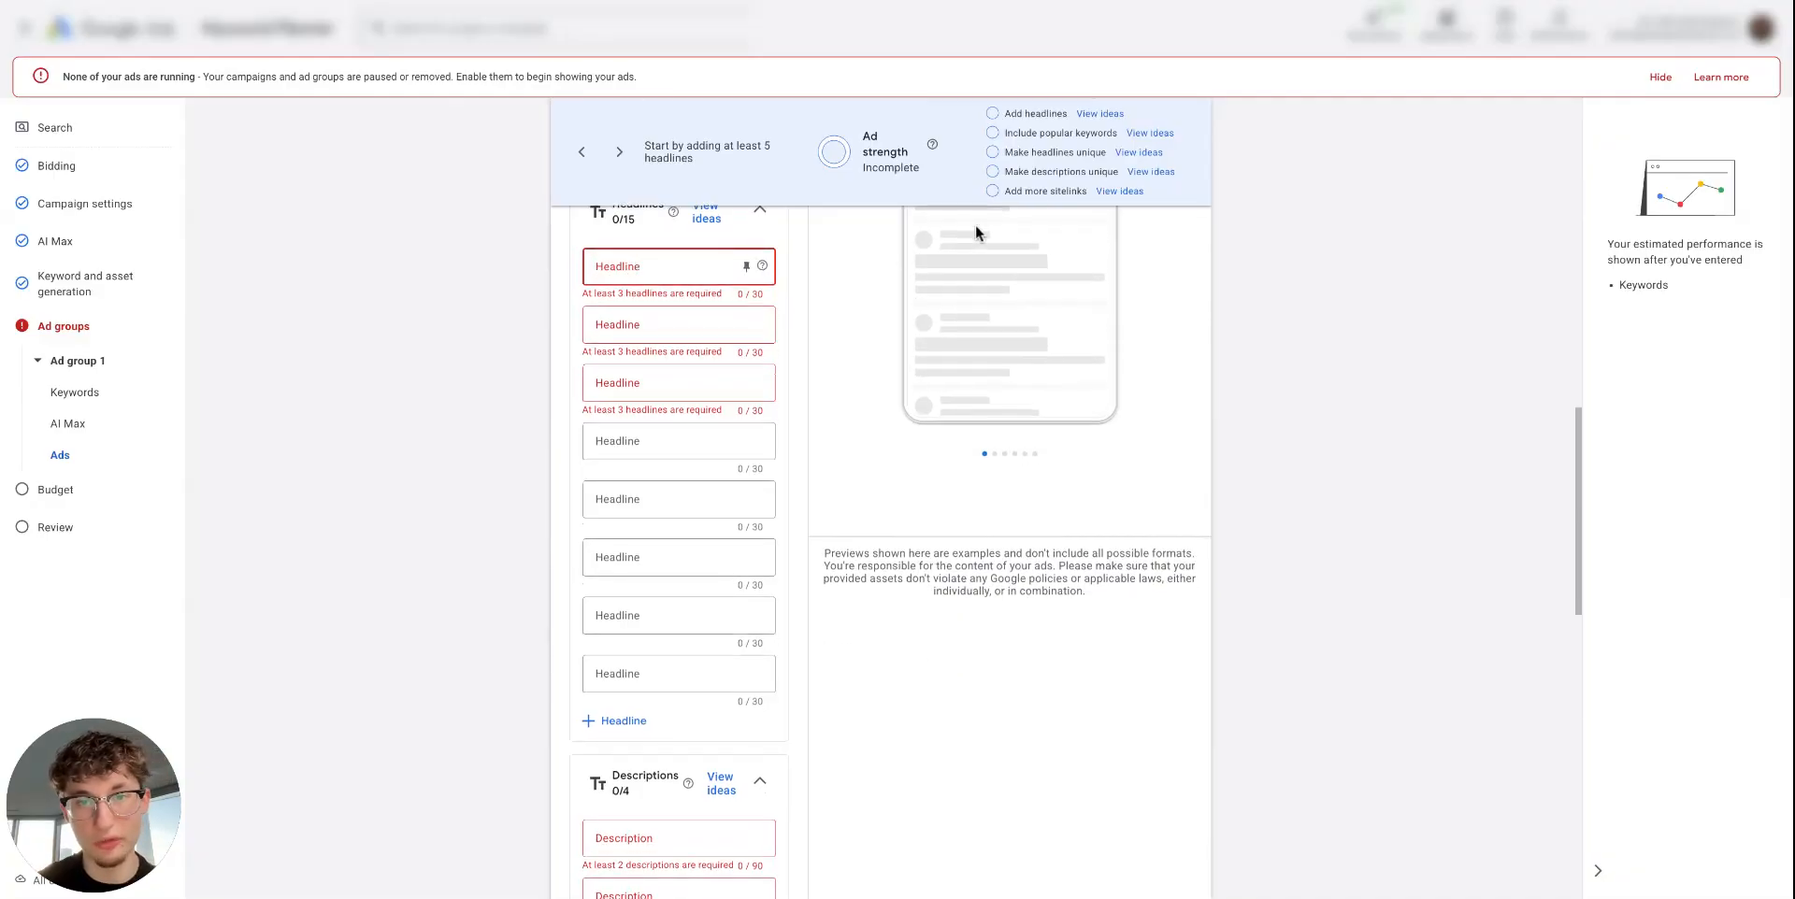
{"action": "scroll", "coordinate": [721, 499], "scroll_direction": "down", "scroll_amount": 5}
{"action": "left_click", "coordinate": [684, 542]}
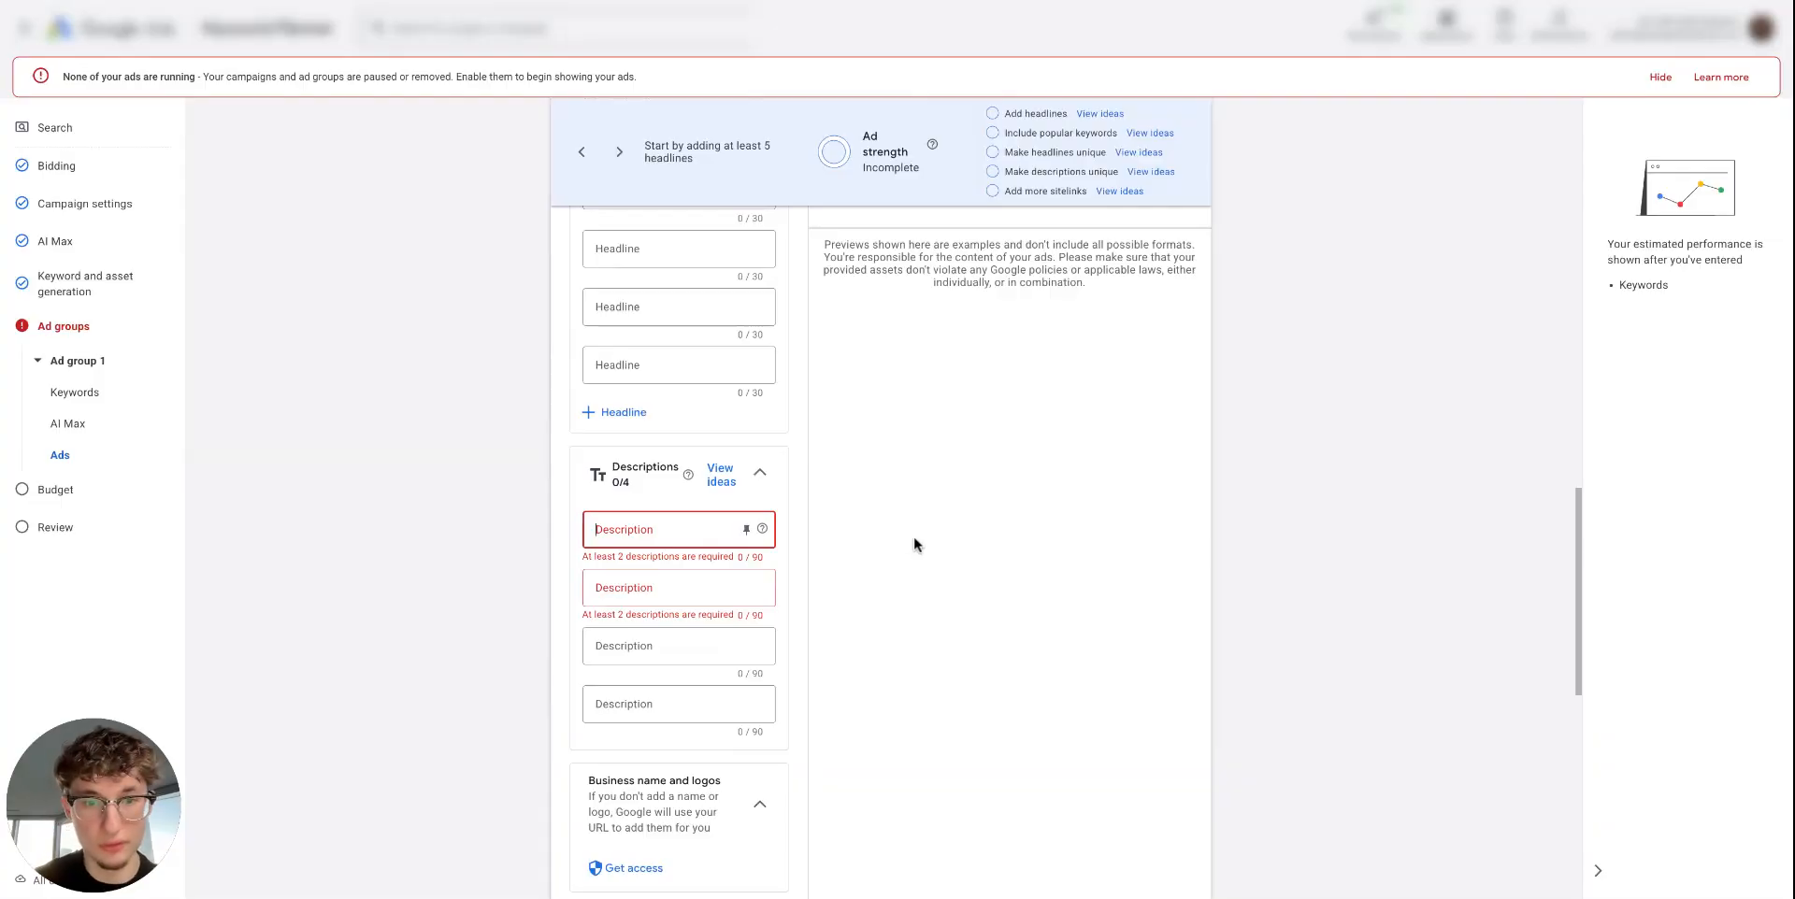
{"action": "scroll", "coordinate": [798, 559], "scroll_direction": "down", "scroll_amount": 5}
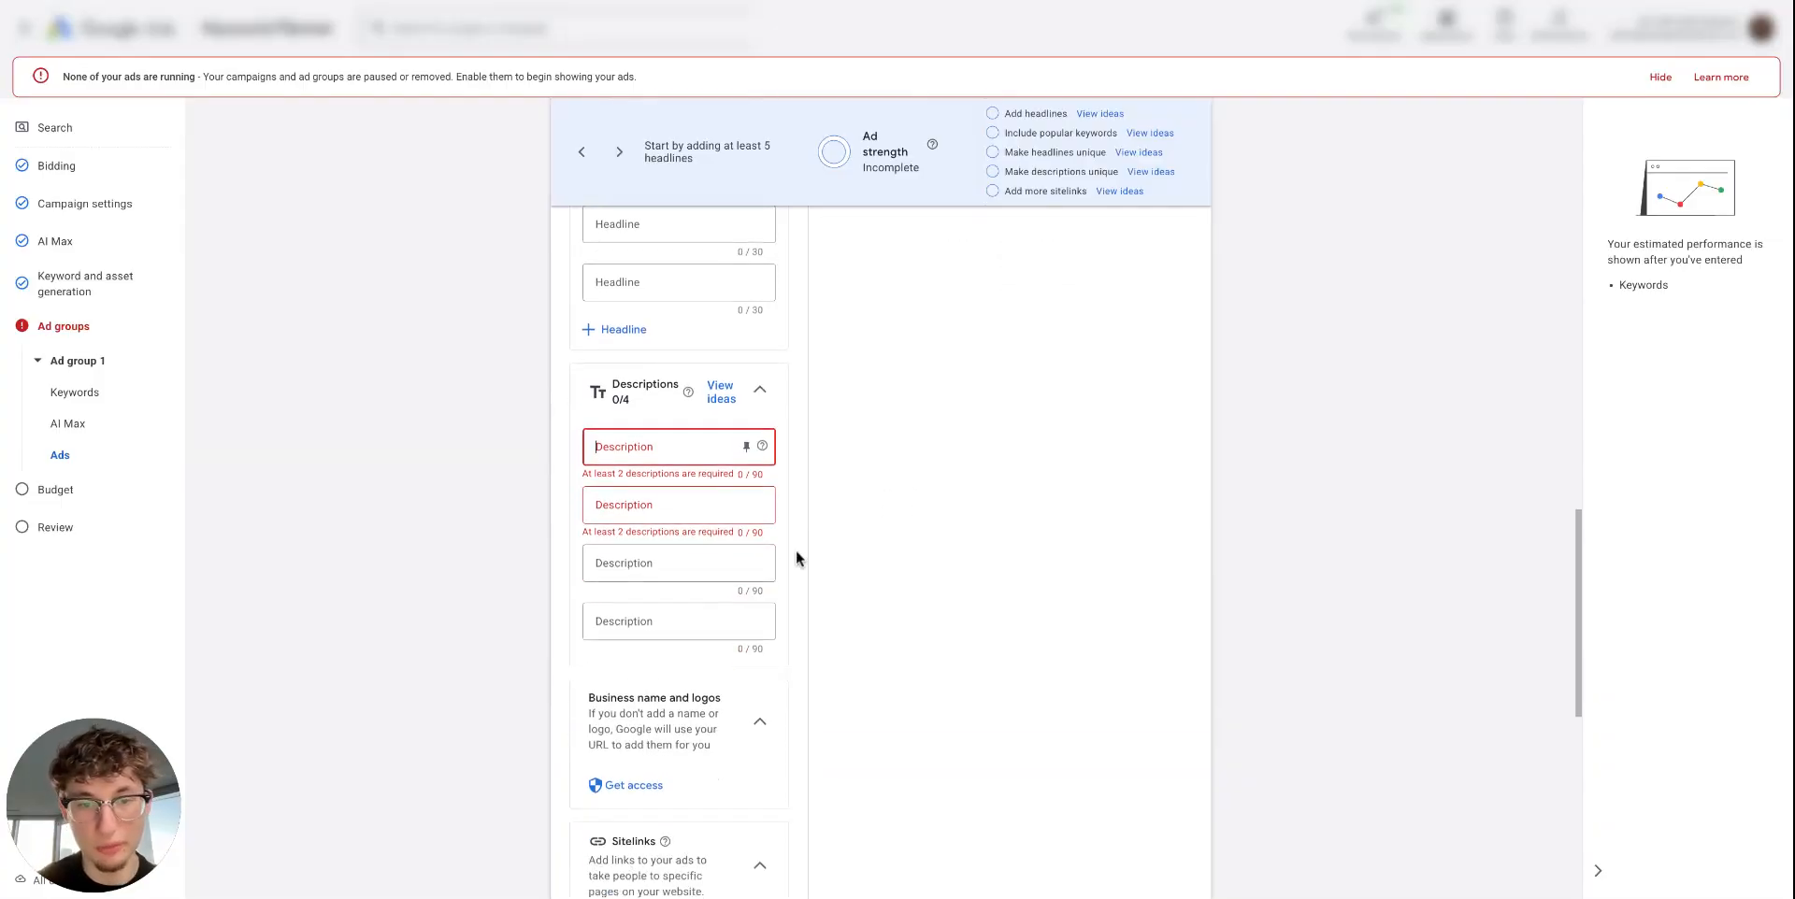
{"action": "scroll", "coordinate": [808, 708], "scroll_direction": "down", "scroll_amount": 3}
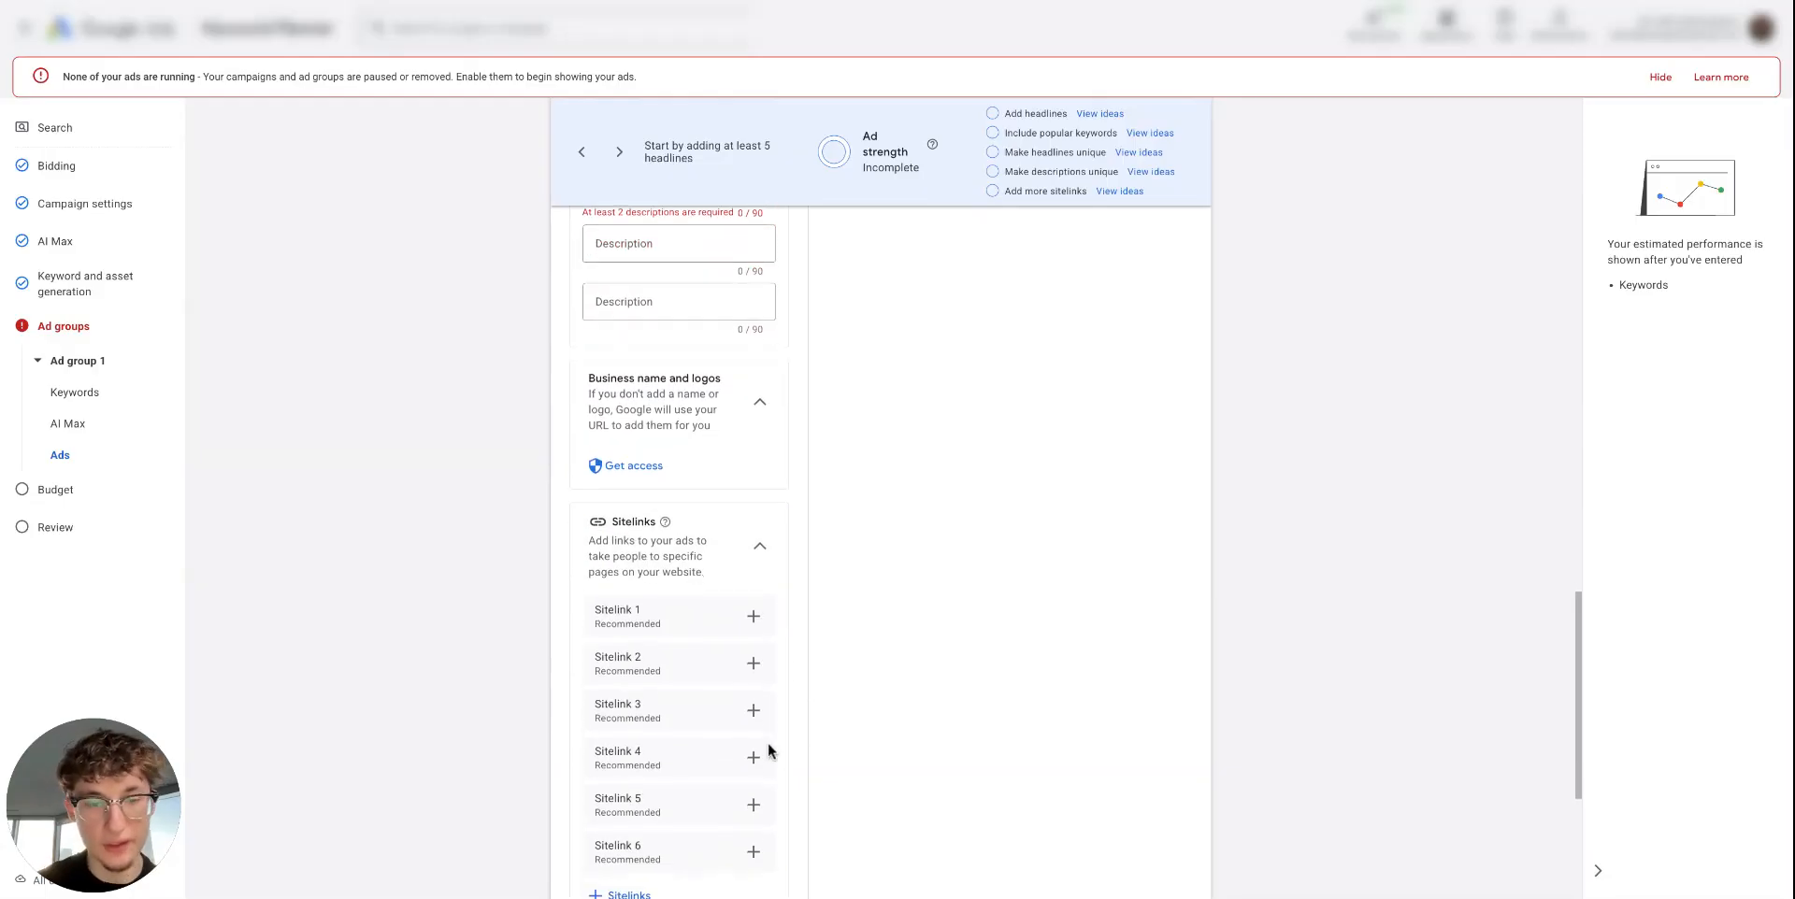
{"action": "scroll", "coordinate": [834, 725], "scroll_direction": "down", "scroll_amount": 1}
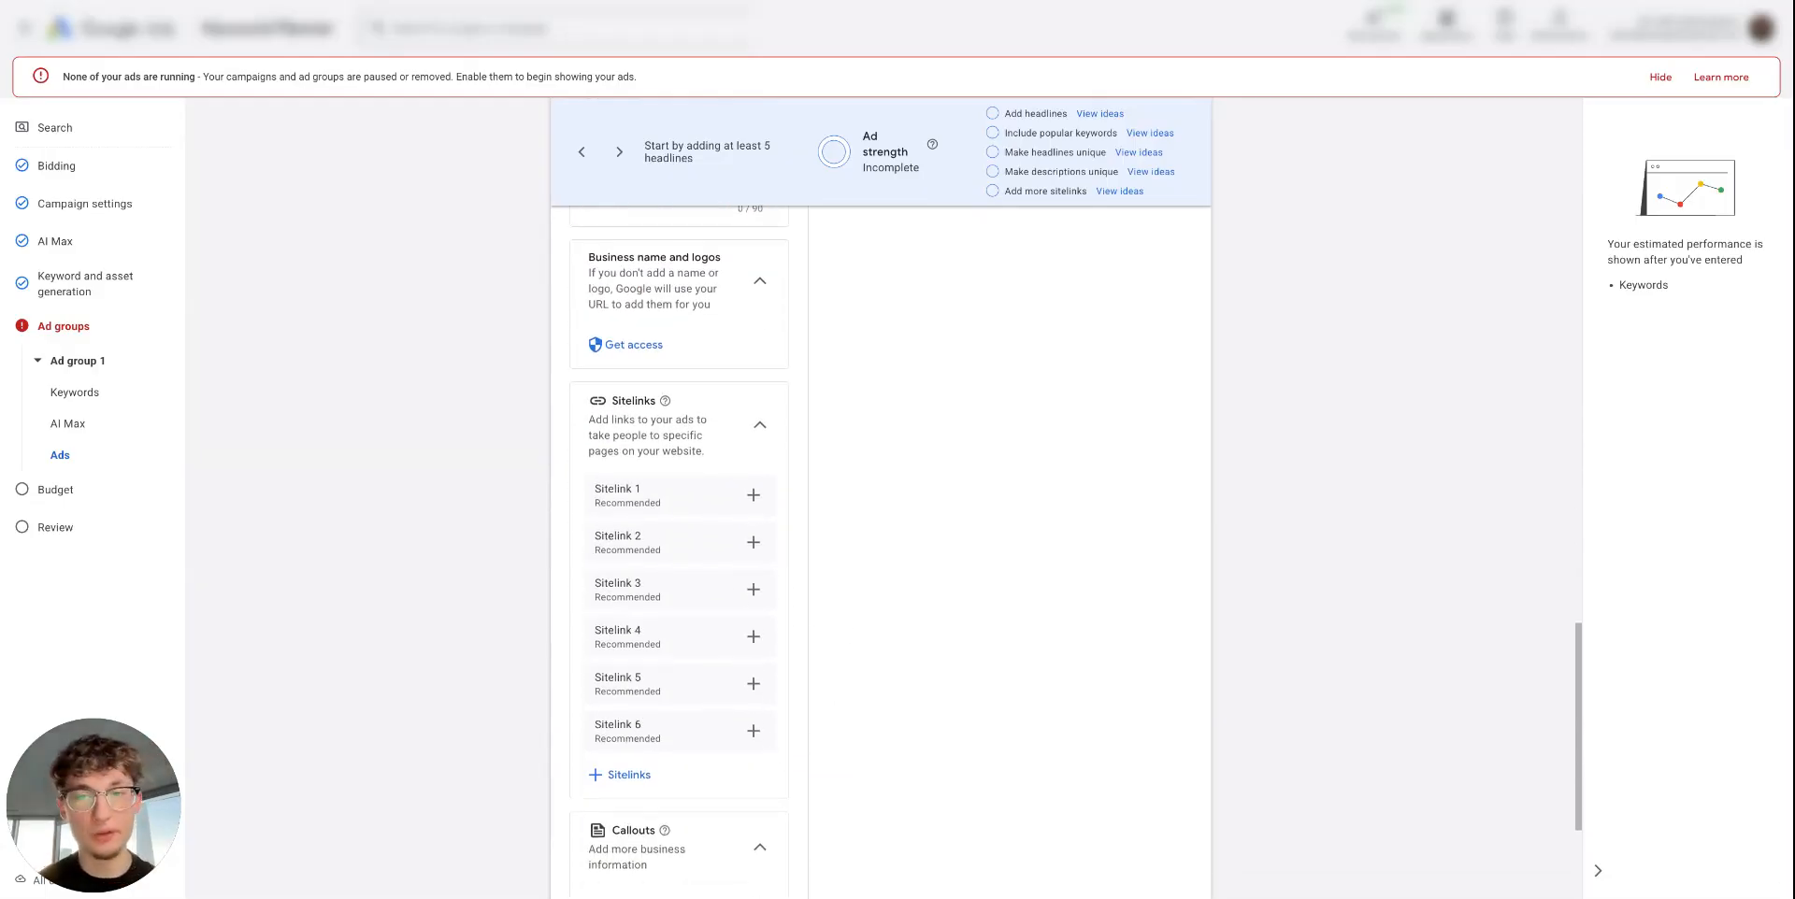
Step: Move on to the Budget page, examine the average daily budget option and leave the page without entering an amount
{"action": "scroll", "coordinate": [749, 637], "scroll_direction": "down", "scroll_amount": 4}
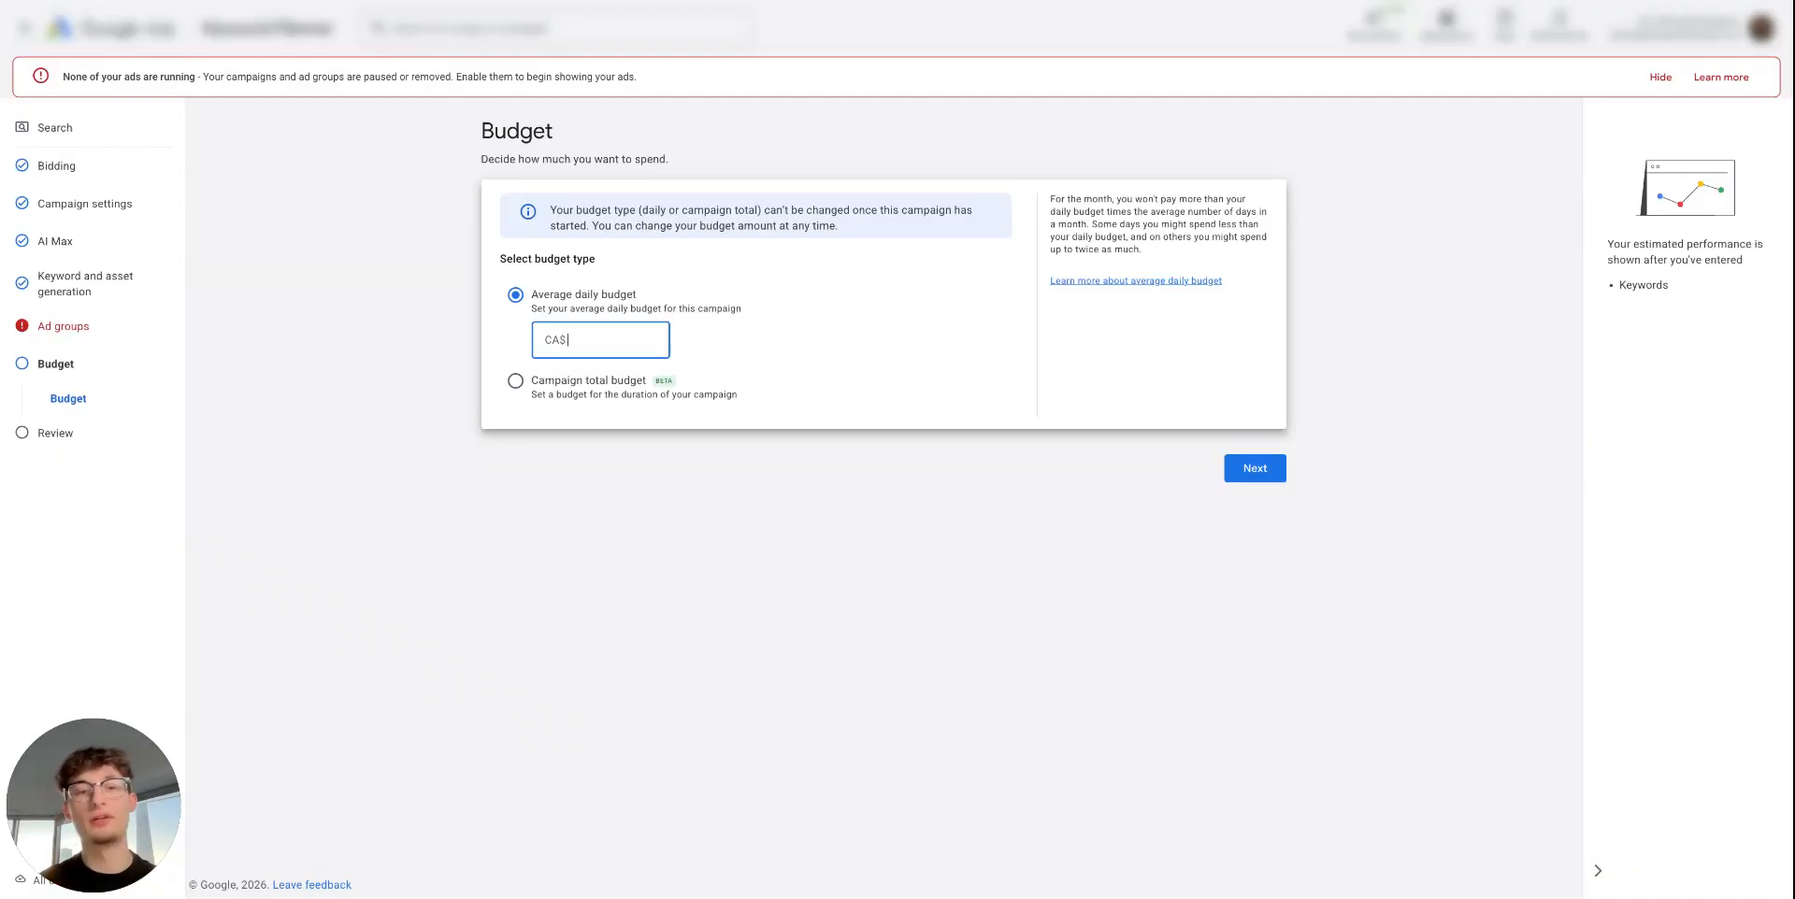
{"action": "left_click", "coordinate": [745, 248]}
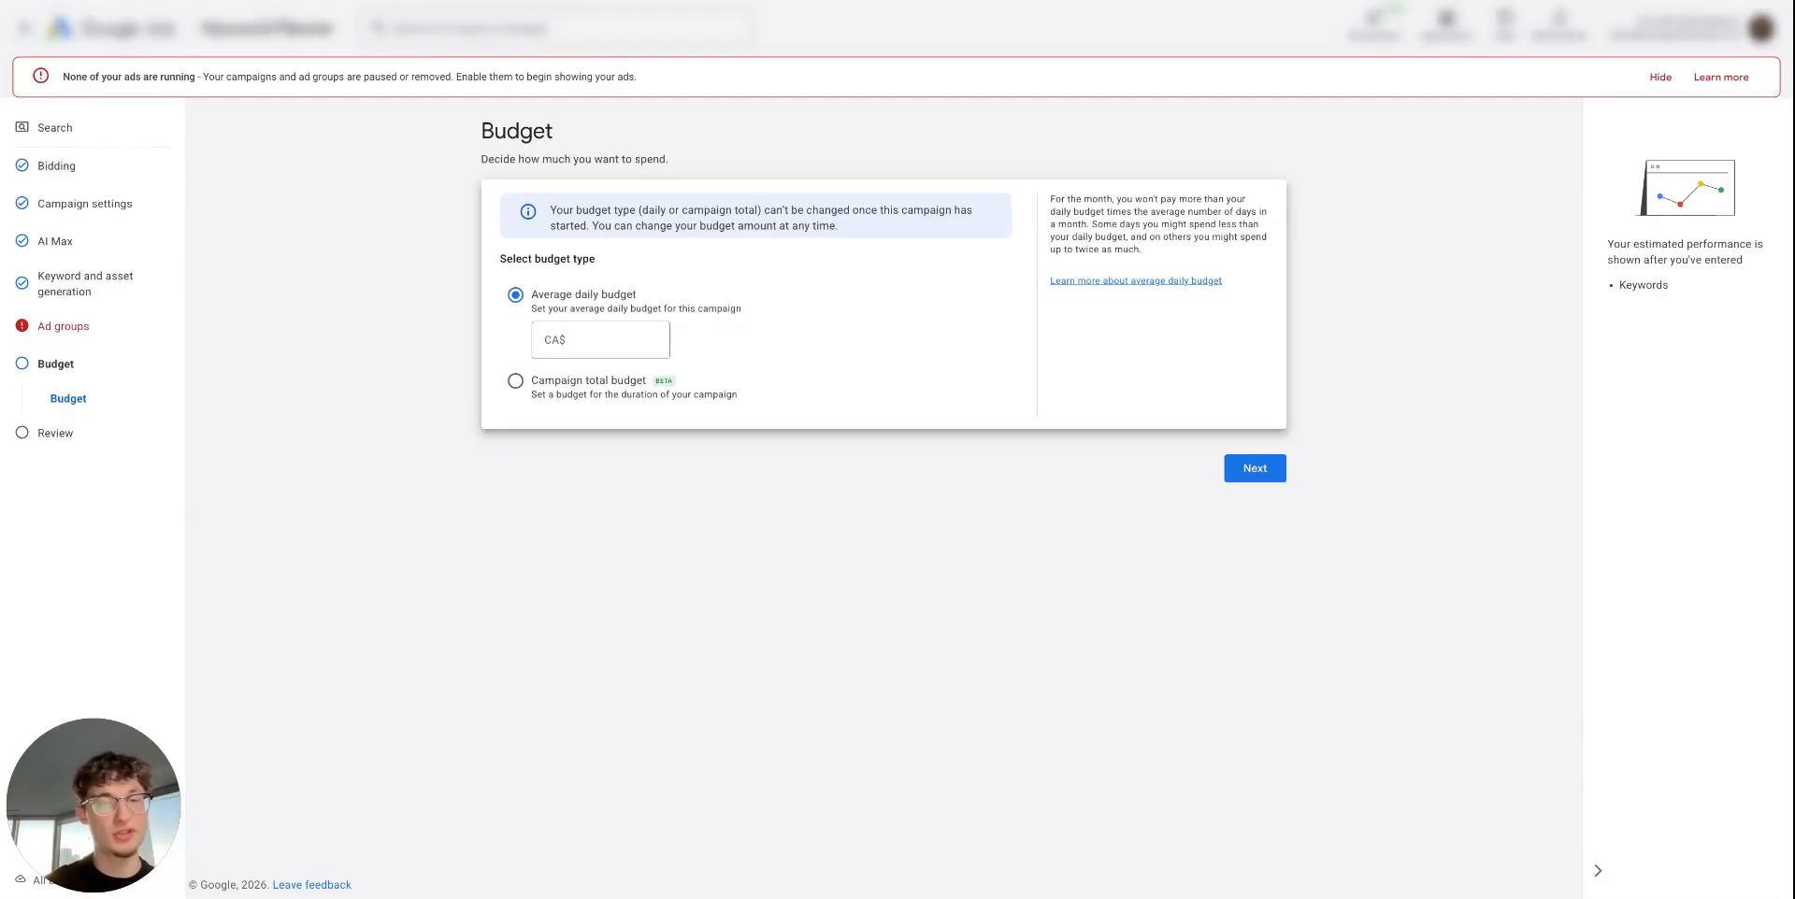
{"action": "left_click", "coordinate": [619, 352]}
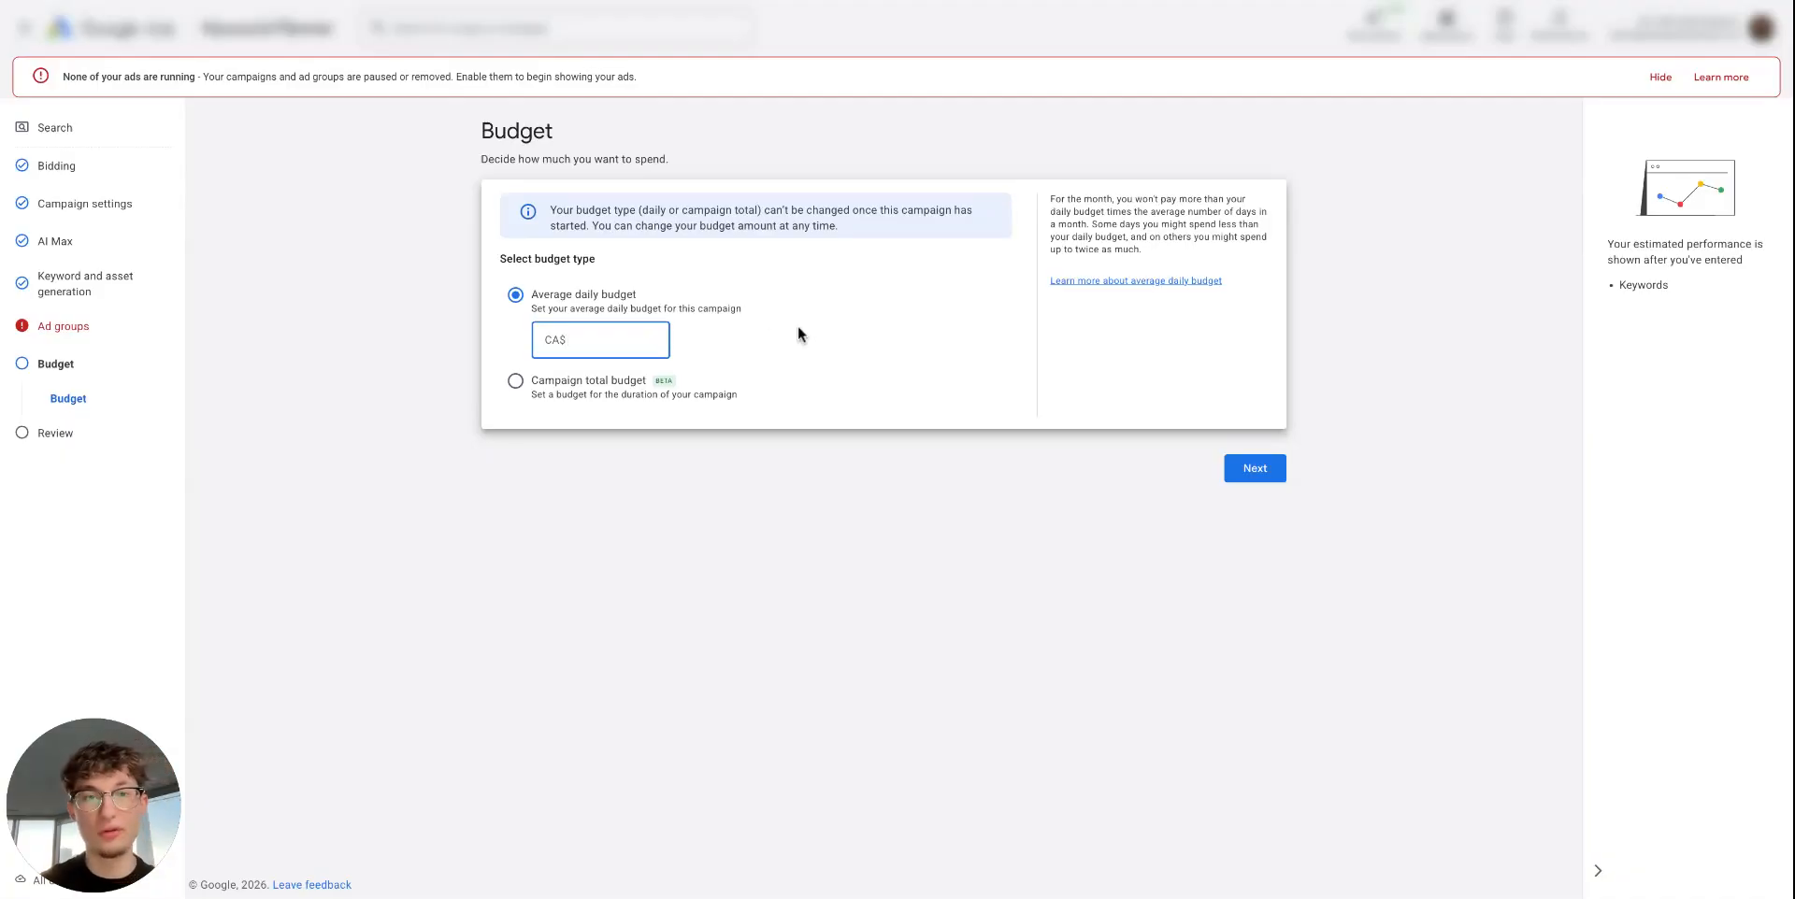
{"action": "left_click", "coordinate": [1277, 471]}
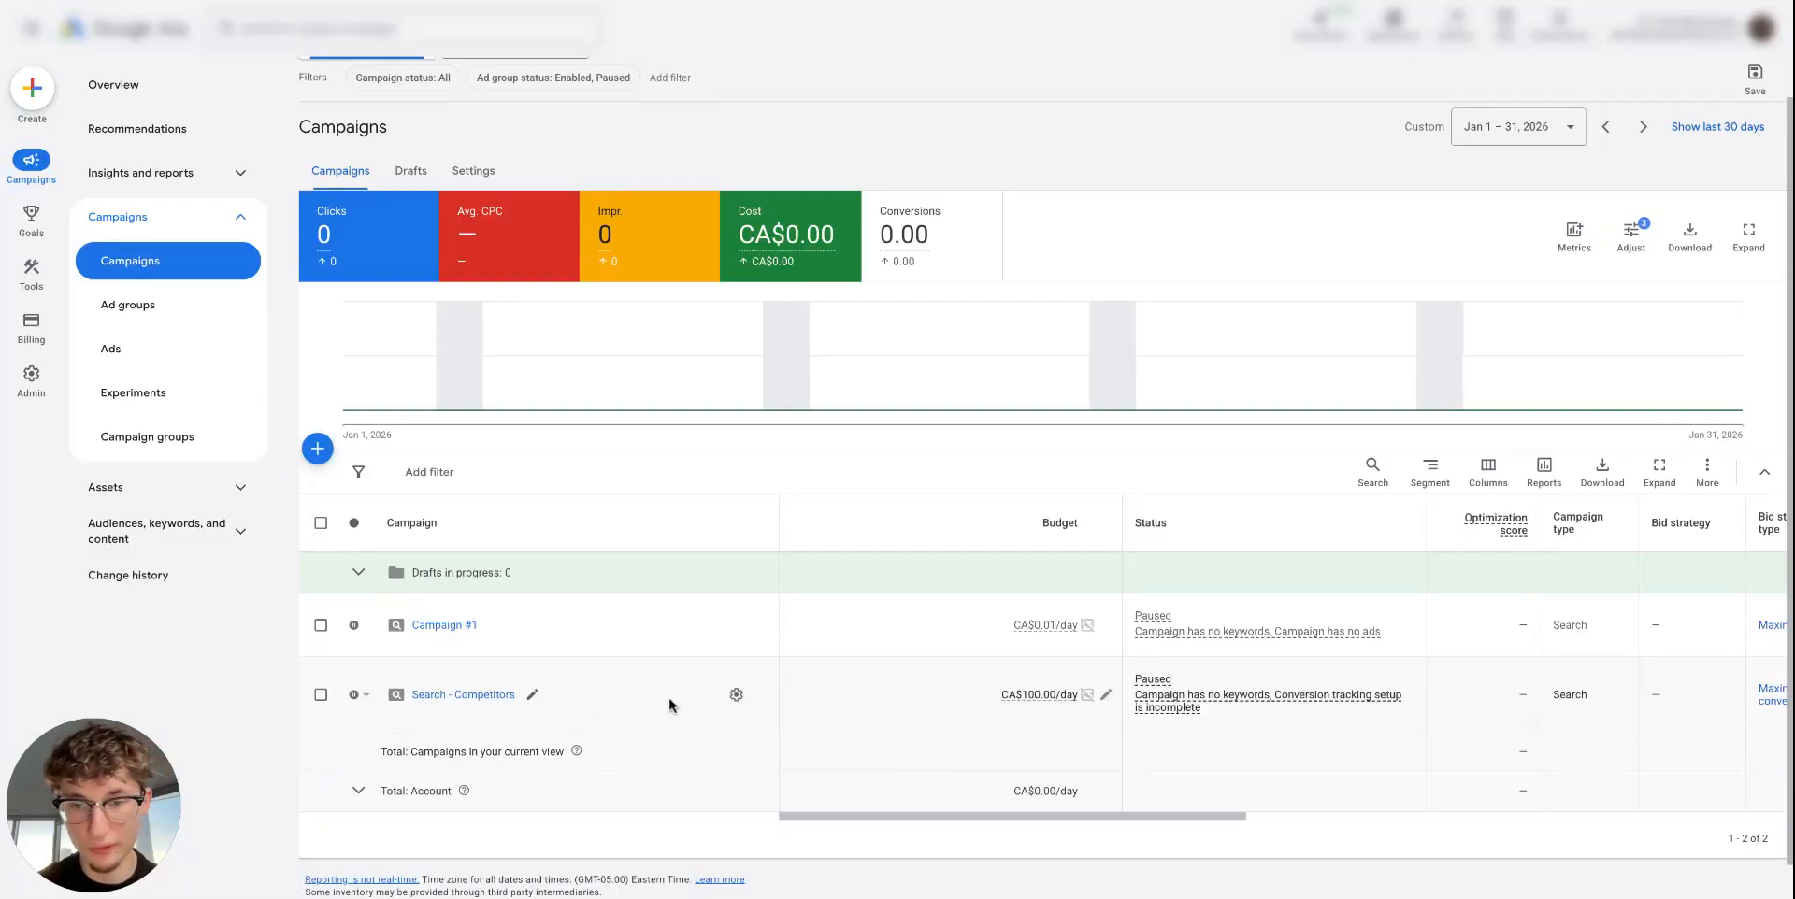
Step: Open the settings of the Search - Competitors campaign and review its networks, budget, conversion goals and bidding details
{"action": "left_click", "coordinate": [736, 695]}
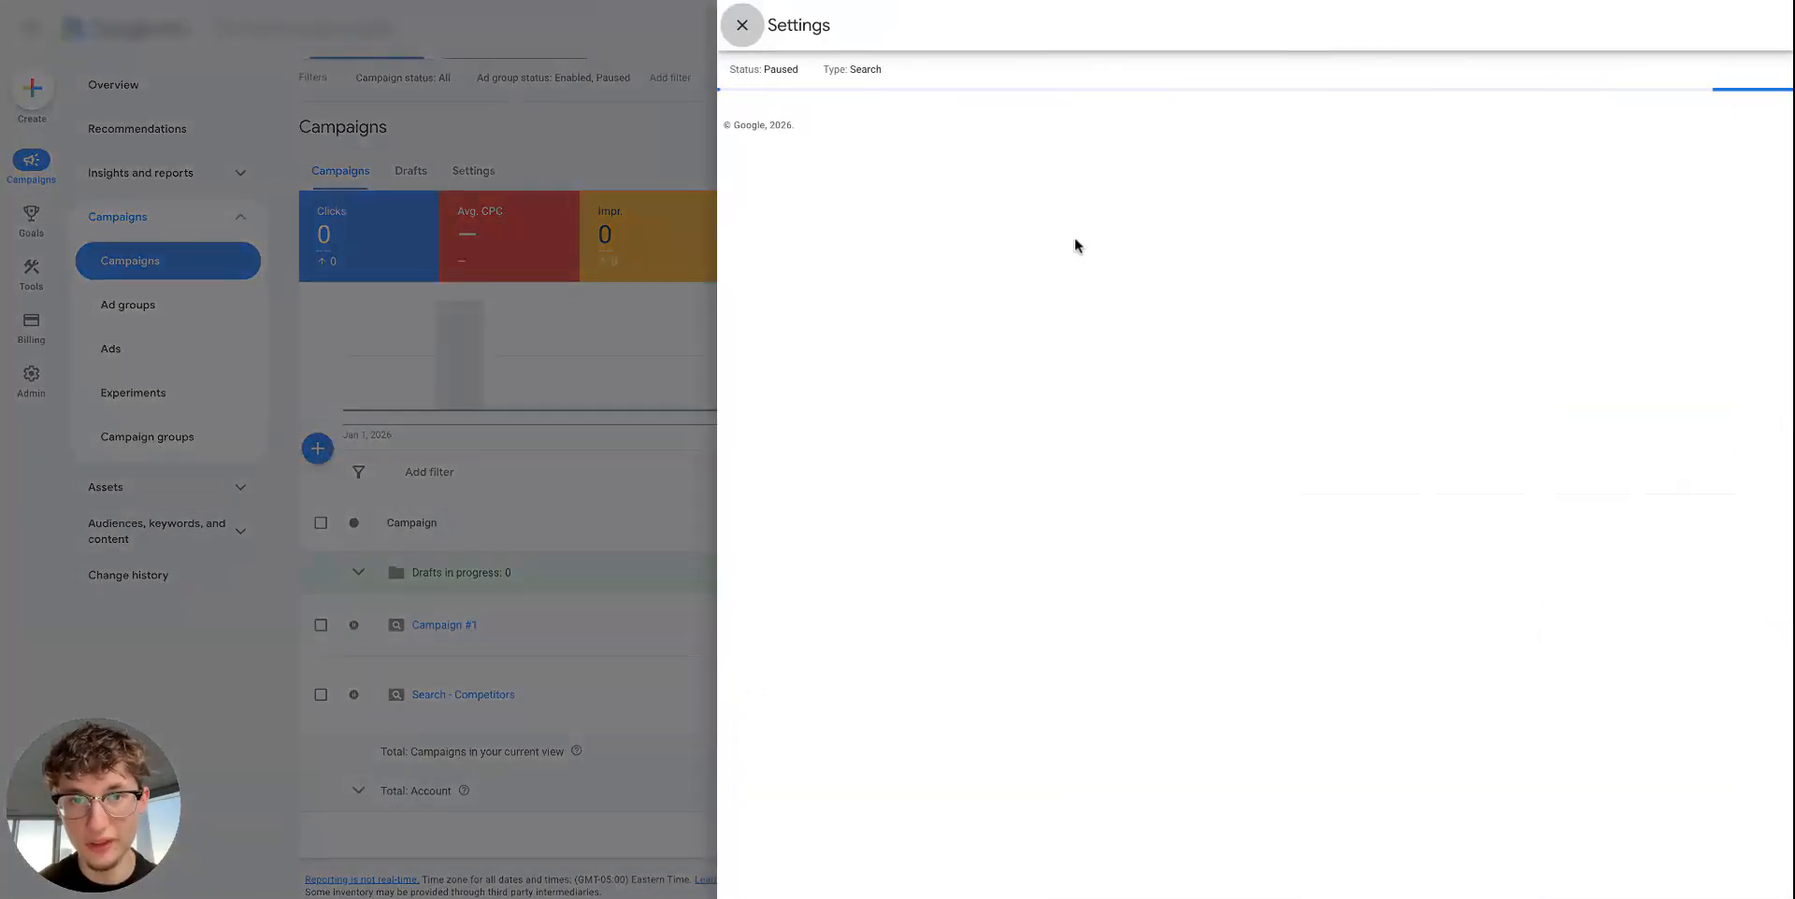
{"action": "scroll", "coordinate": [1113, 333], "scroll_direction": "down", "scroll_amount": 1}
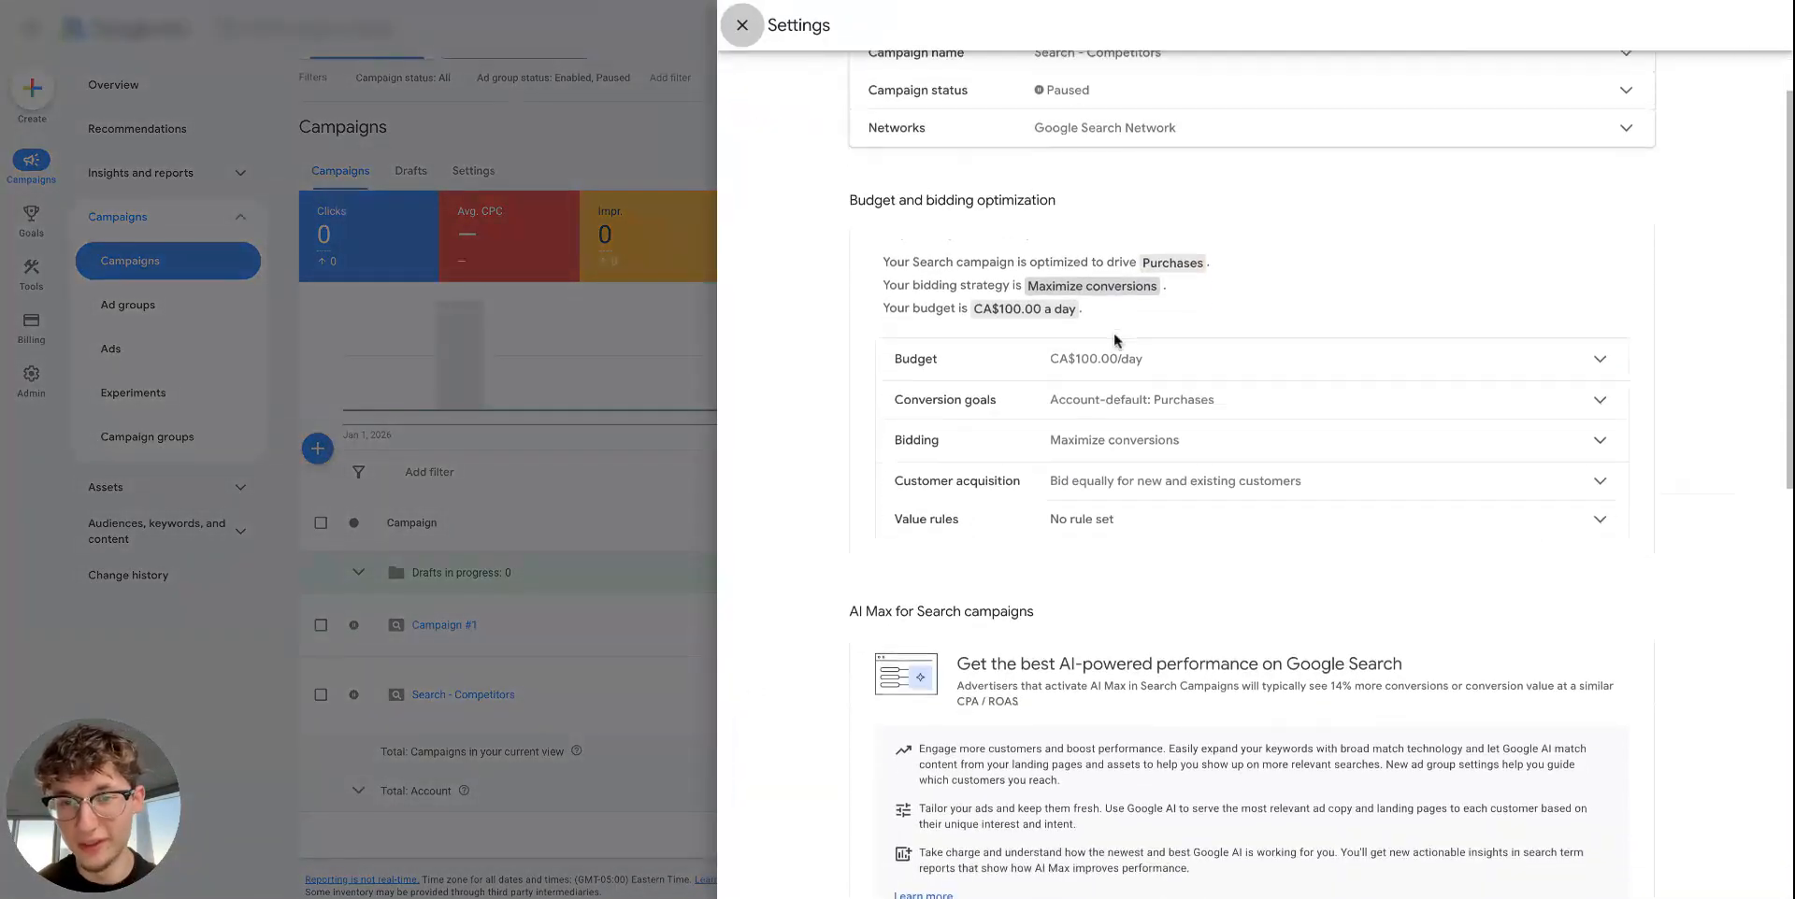
{"action": "scroll", "coordinate": [1169, 322], "scroll_direction": "up", "scroll_amount": 1}
{"action": "scroll", "coordinate": [1264, 262], "scroll_direction": "down", "scroll_amount": 1}
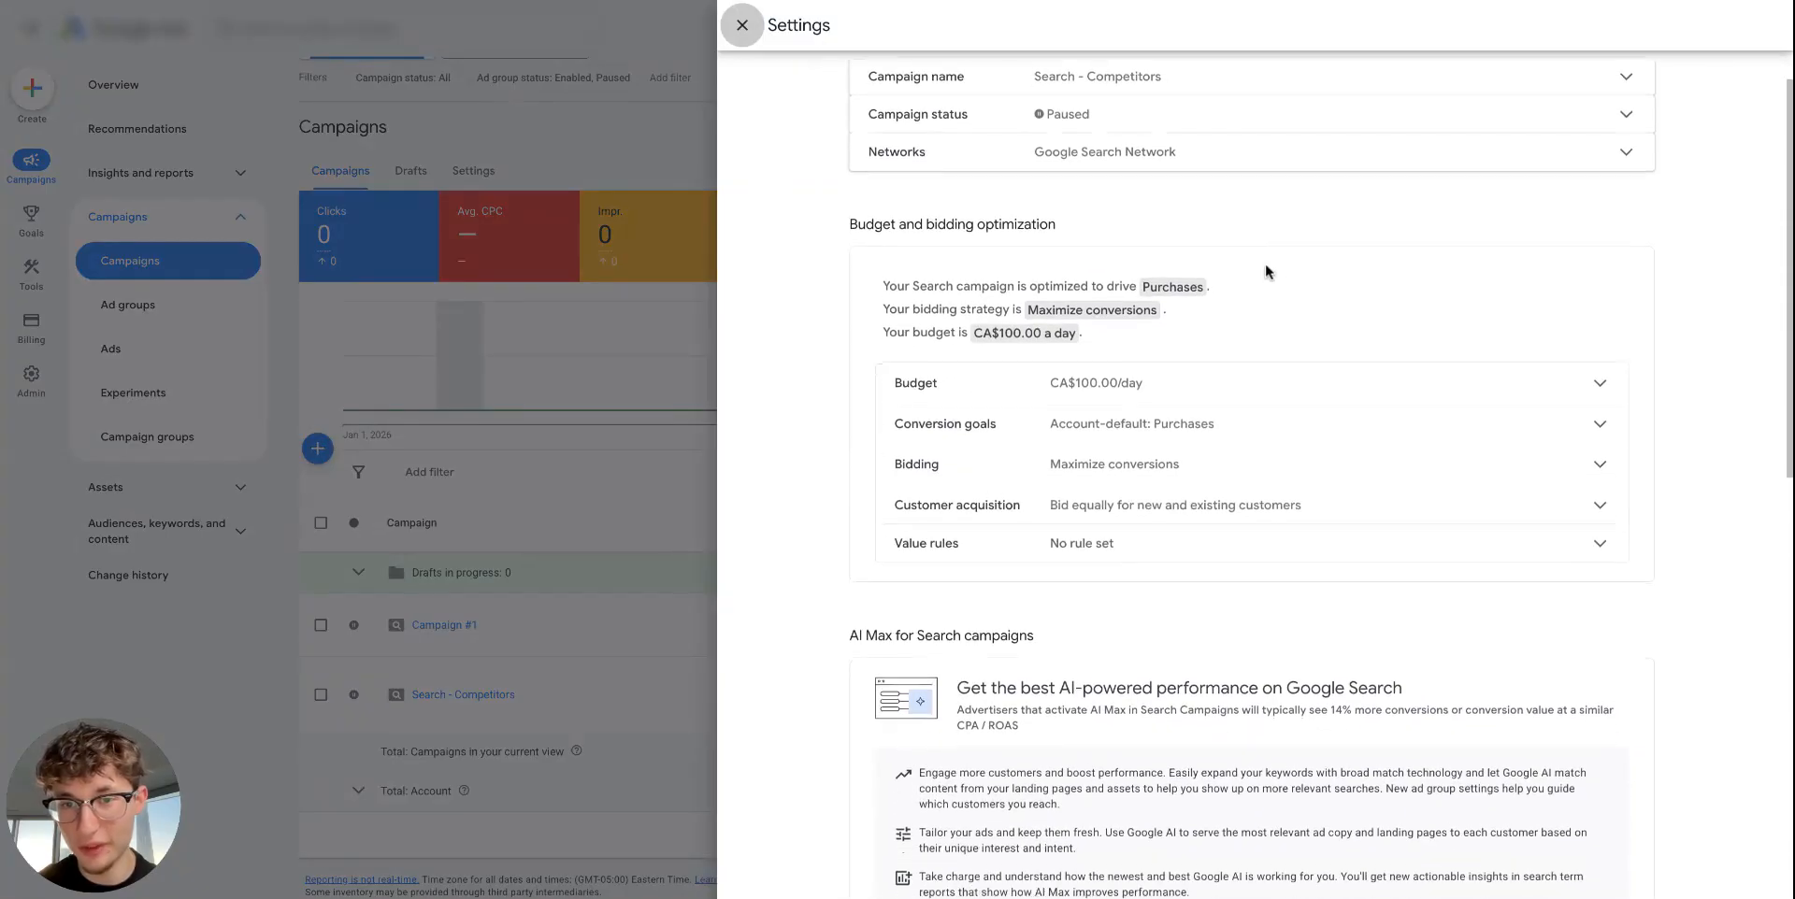
{"action": "scroll", "coordinate": [1203, 604], "scroll_direction": "down", "scroll_amount": 2}
{"action": "scroll", "coordinate": [1203, 604], "scroll_direction": "up", "scroll_amount": 3}
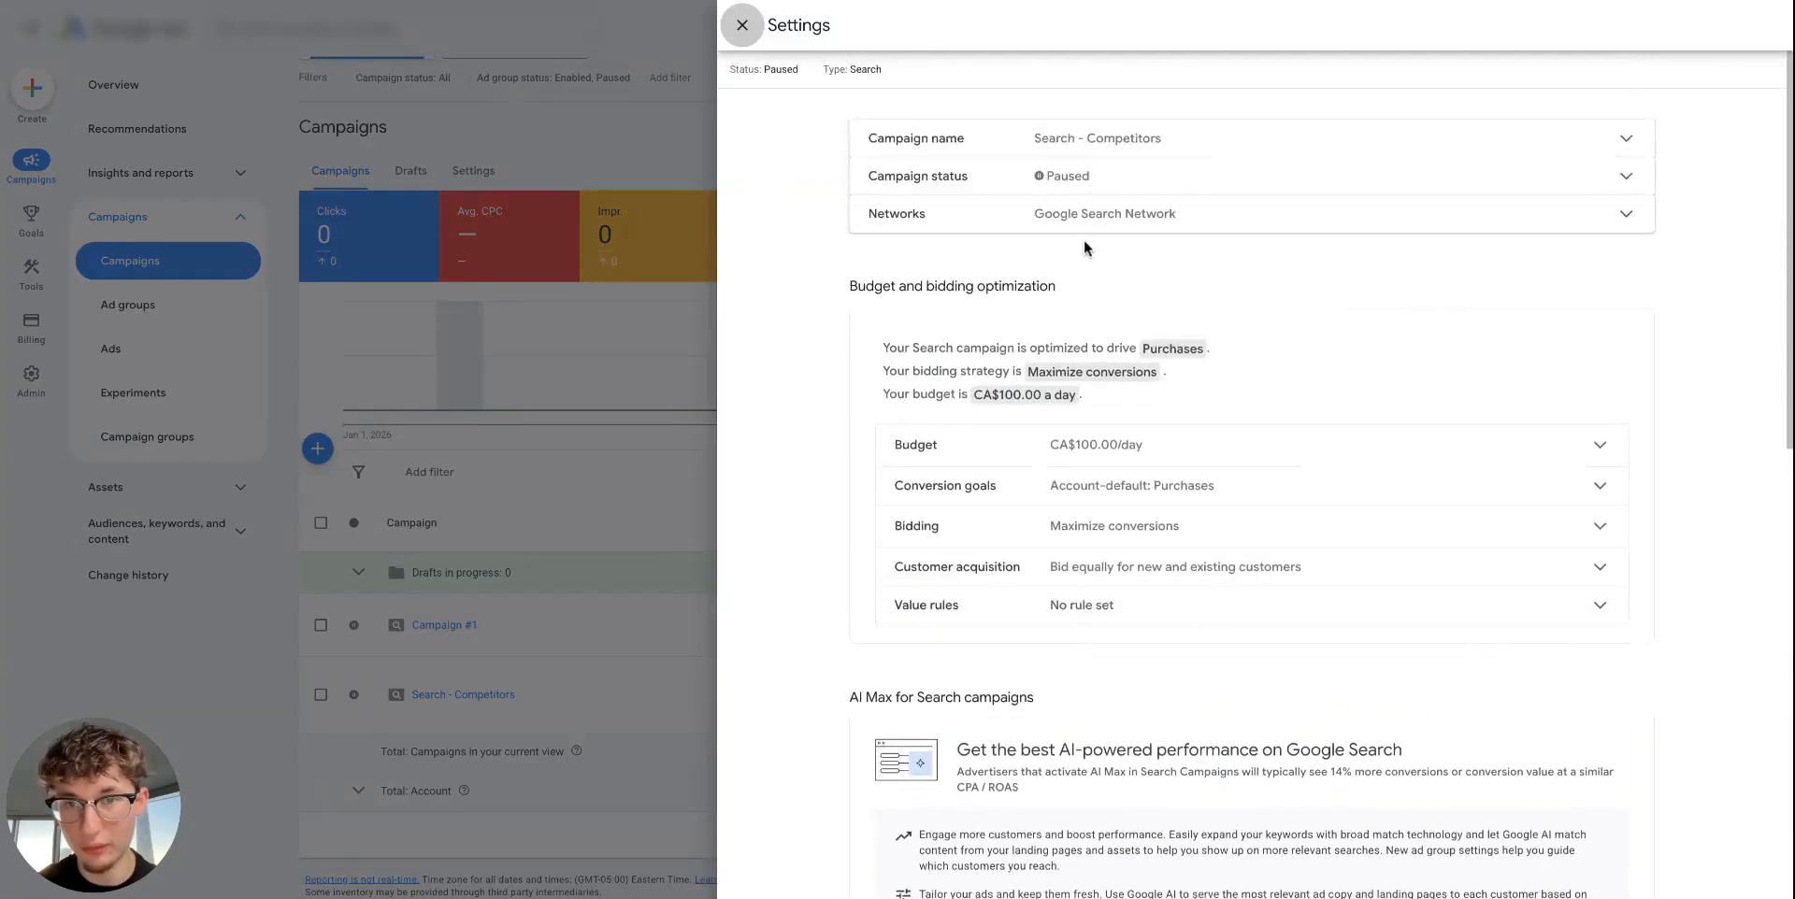
{"action": "scroll", "coordinate": [1154, 344], "scroll_direction": "down", "scroll_amount": 1}
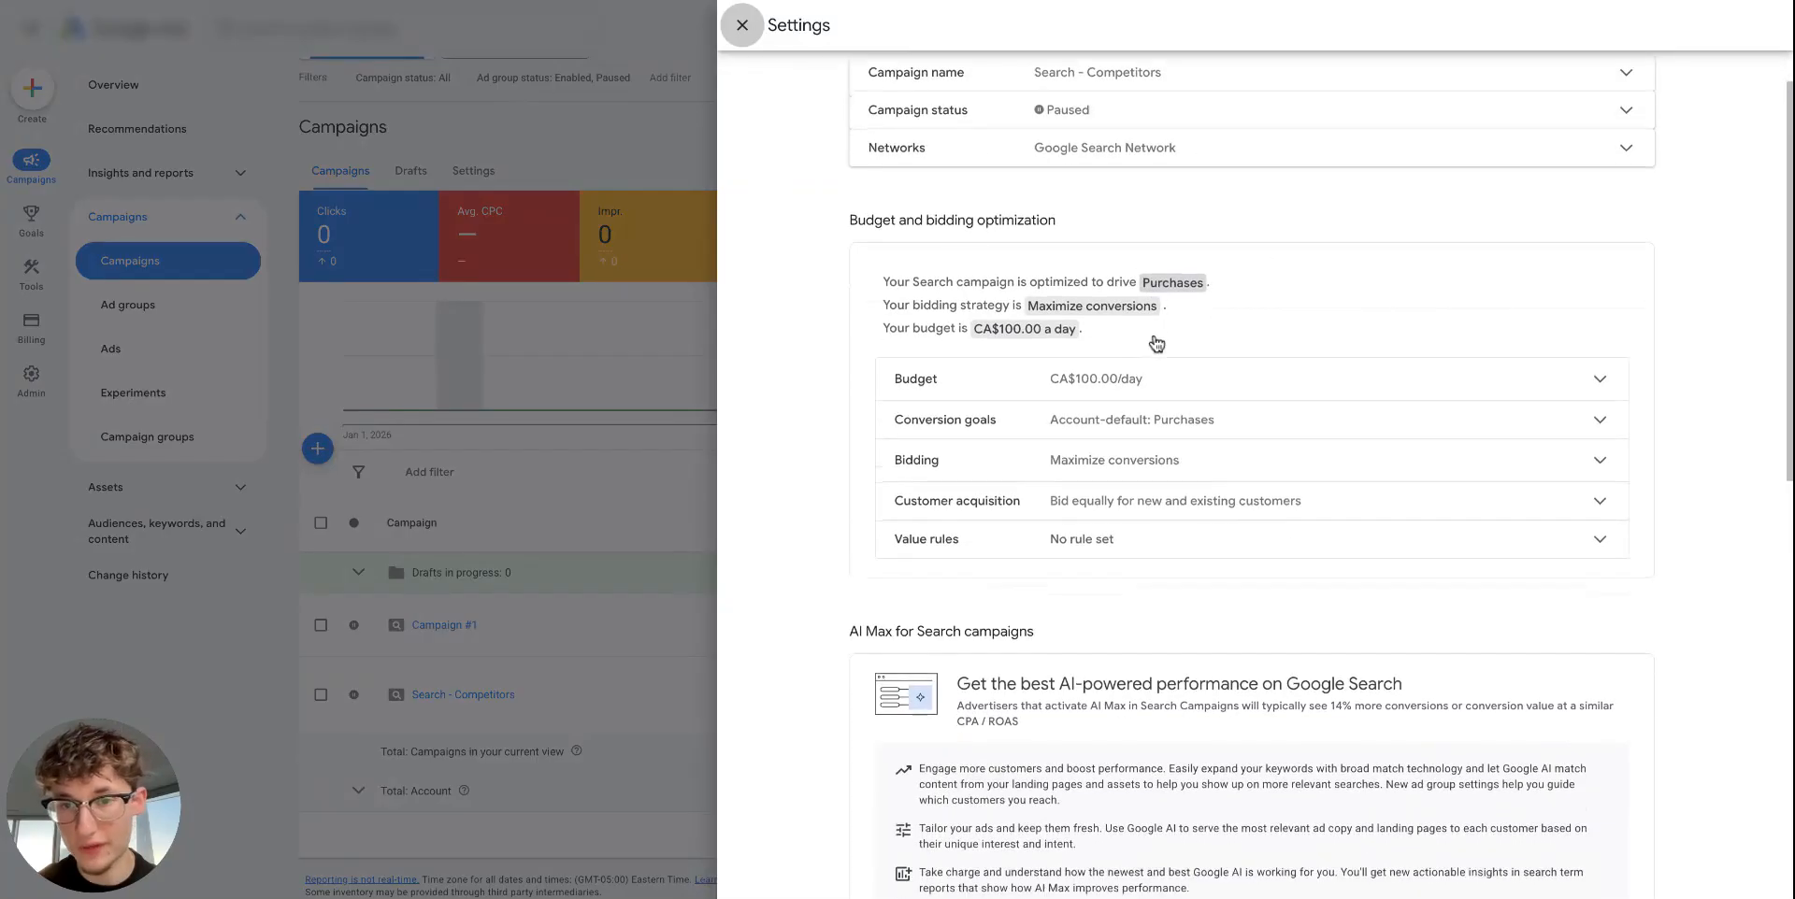
{"action": "scroll", "coordinate": [1164, 434], "scroll_direction": "down", "scroll_amount": 2}
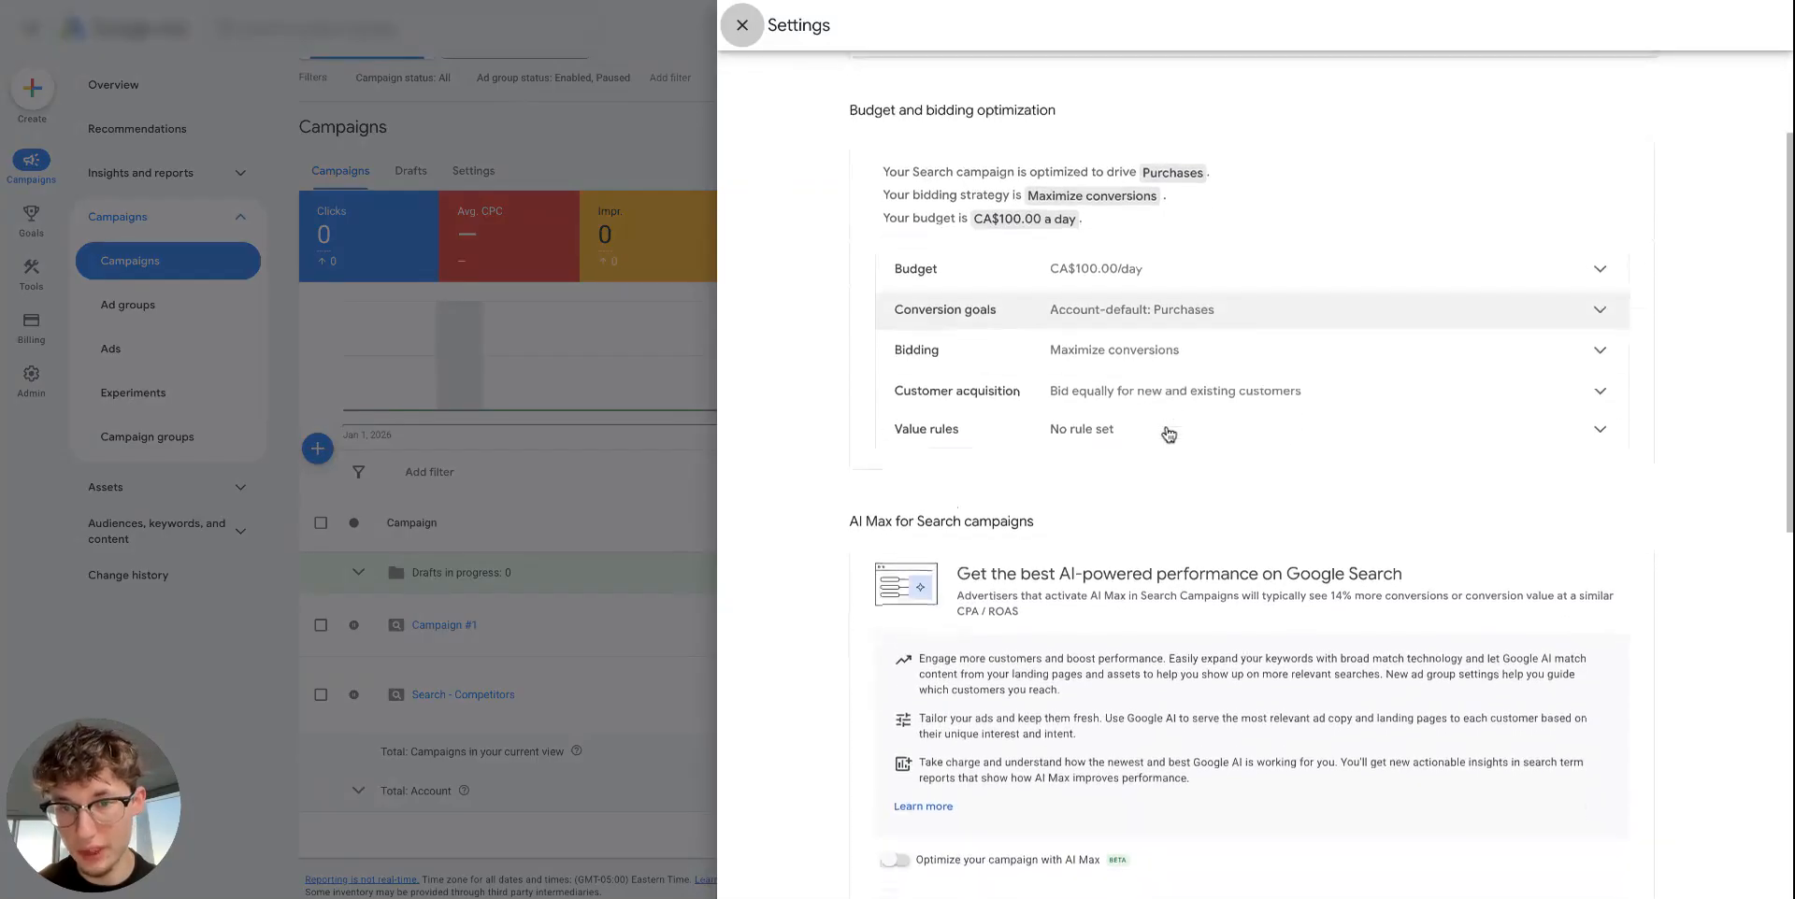
Step: Open the Search - Competitors campaign's Bidding settings and switch to selecting a bid strategy directly
{"action": "left_click", "coordinate": [1179, 350]}
{"action": "left_click", "coordinate": [1111, 451]}
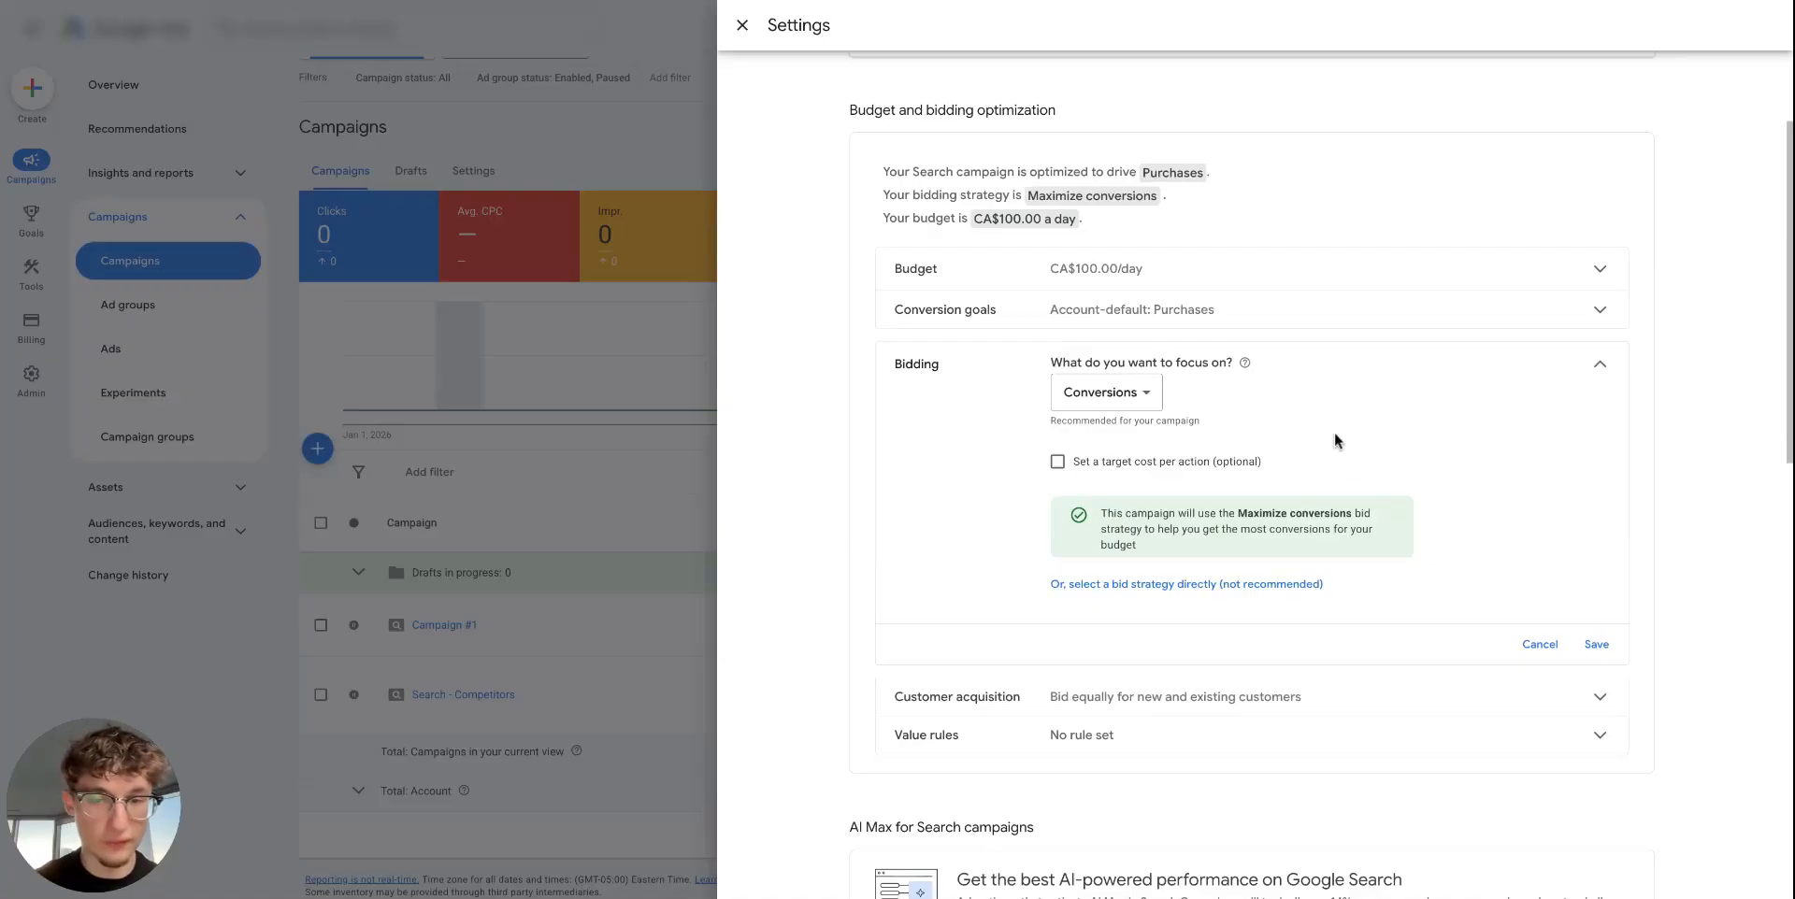
{"action": "left_click", "coordinate": [1216, 584]}
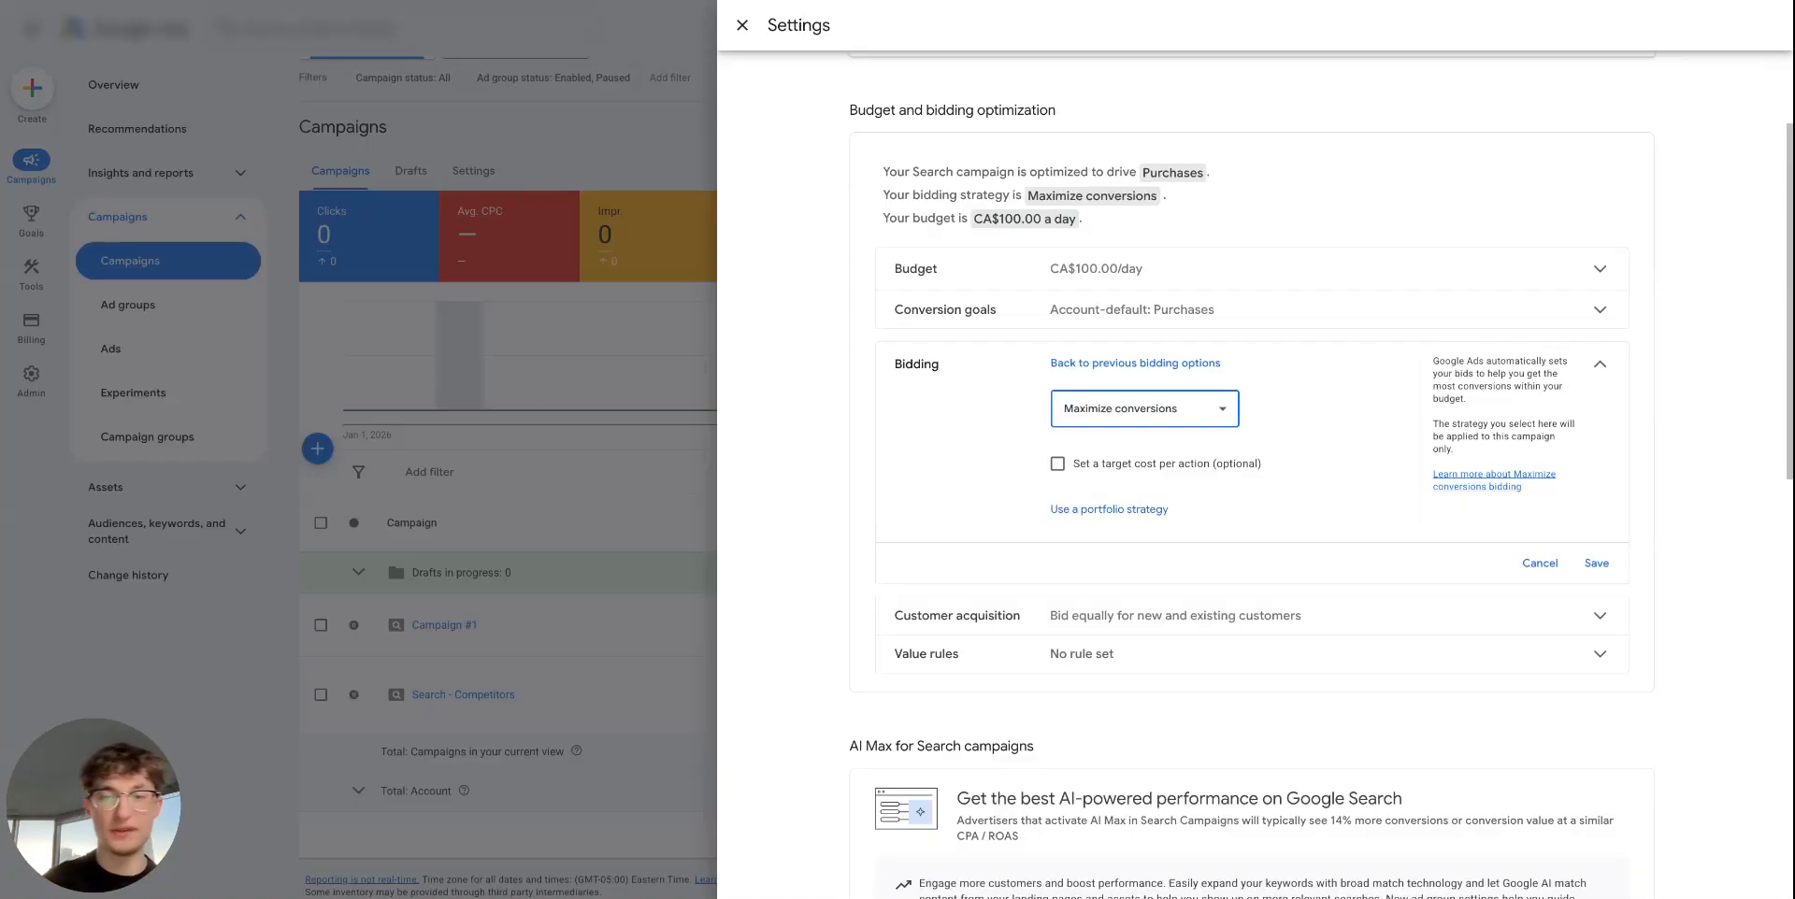
Step: Look through the available bid strategies, try Manual CPC and return to the previous bidding options
{"action": "left_click", "coordinate": [1225, 421]}
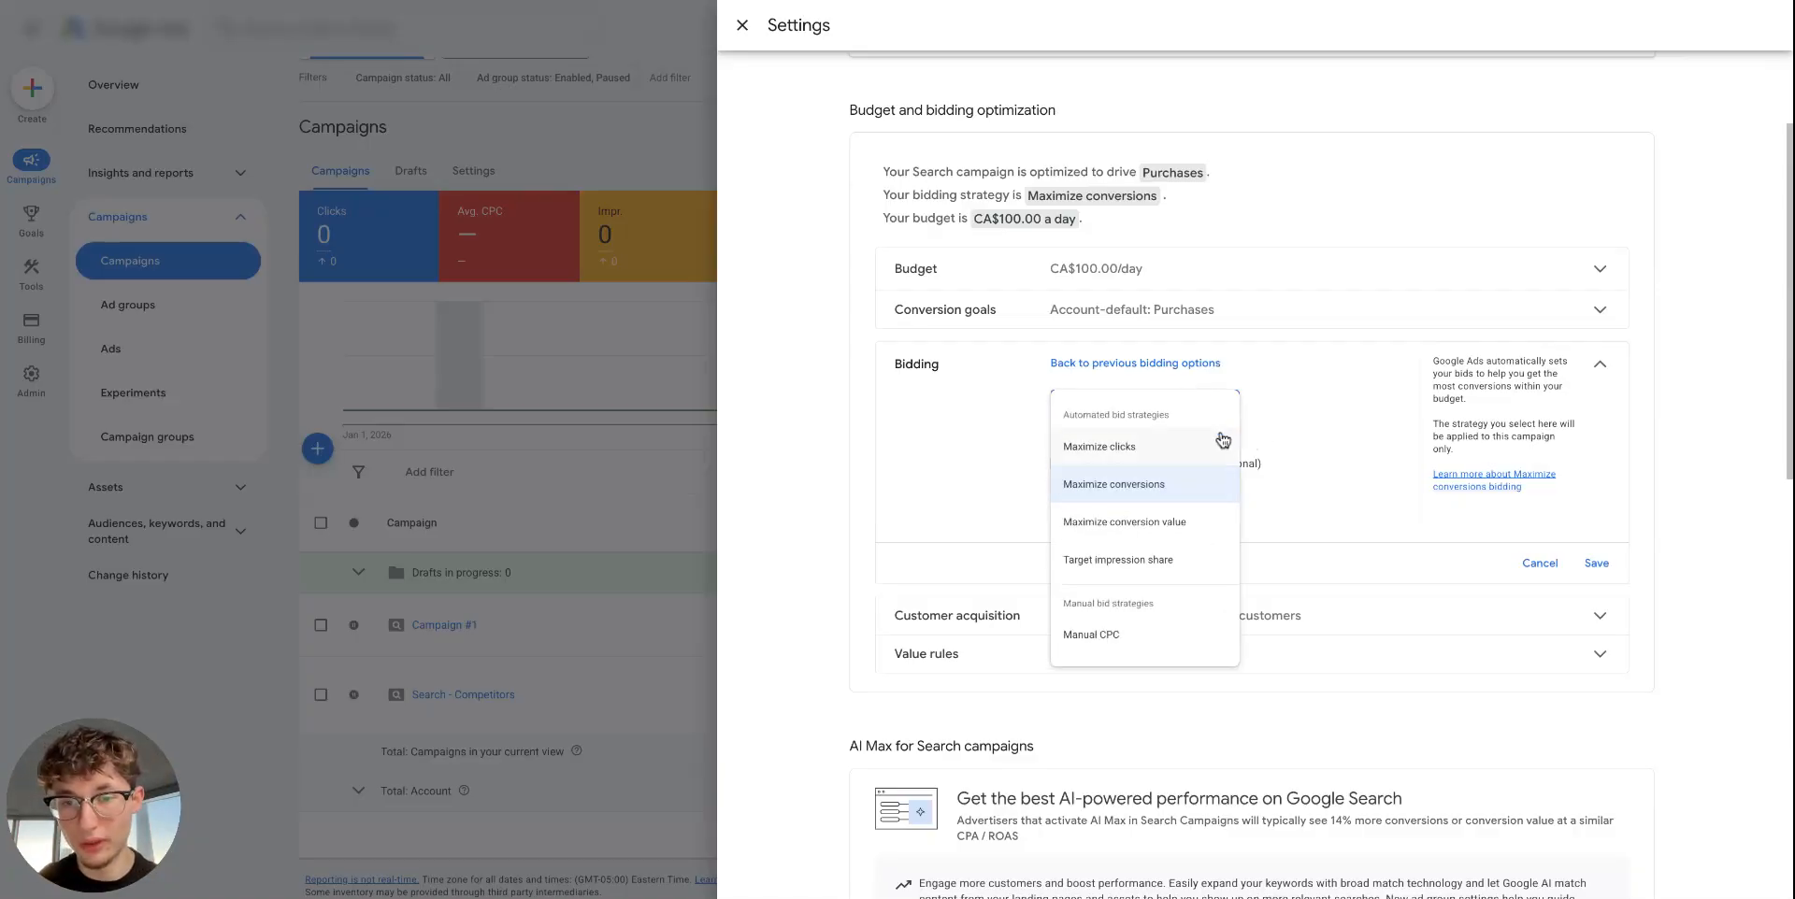
{"action": "left_click", "coordinate": [1276, 478]}
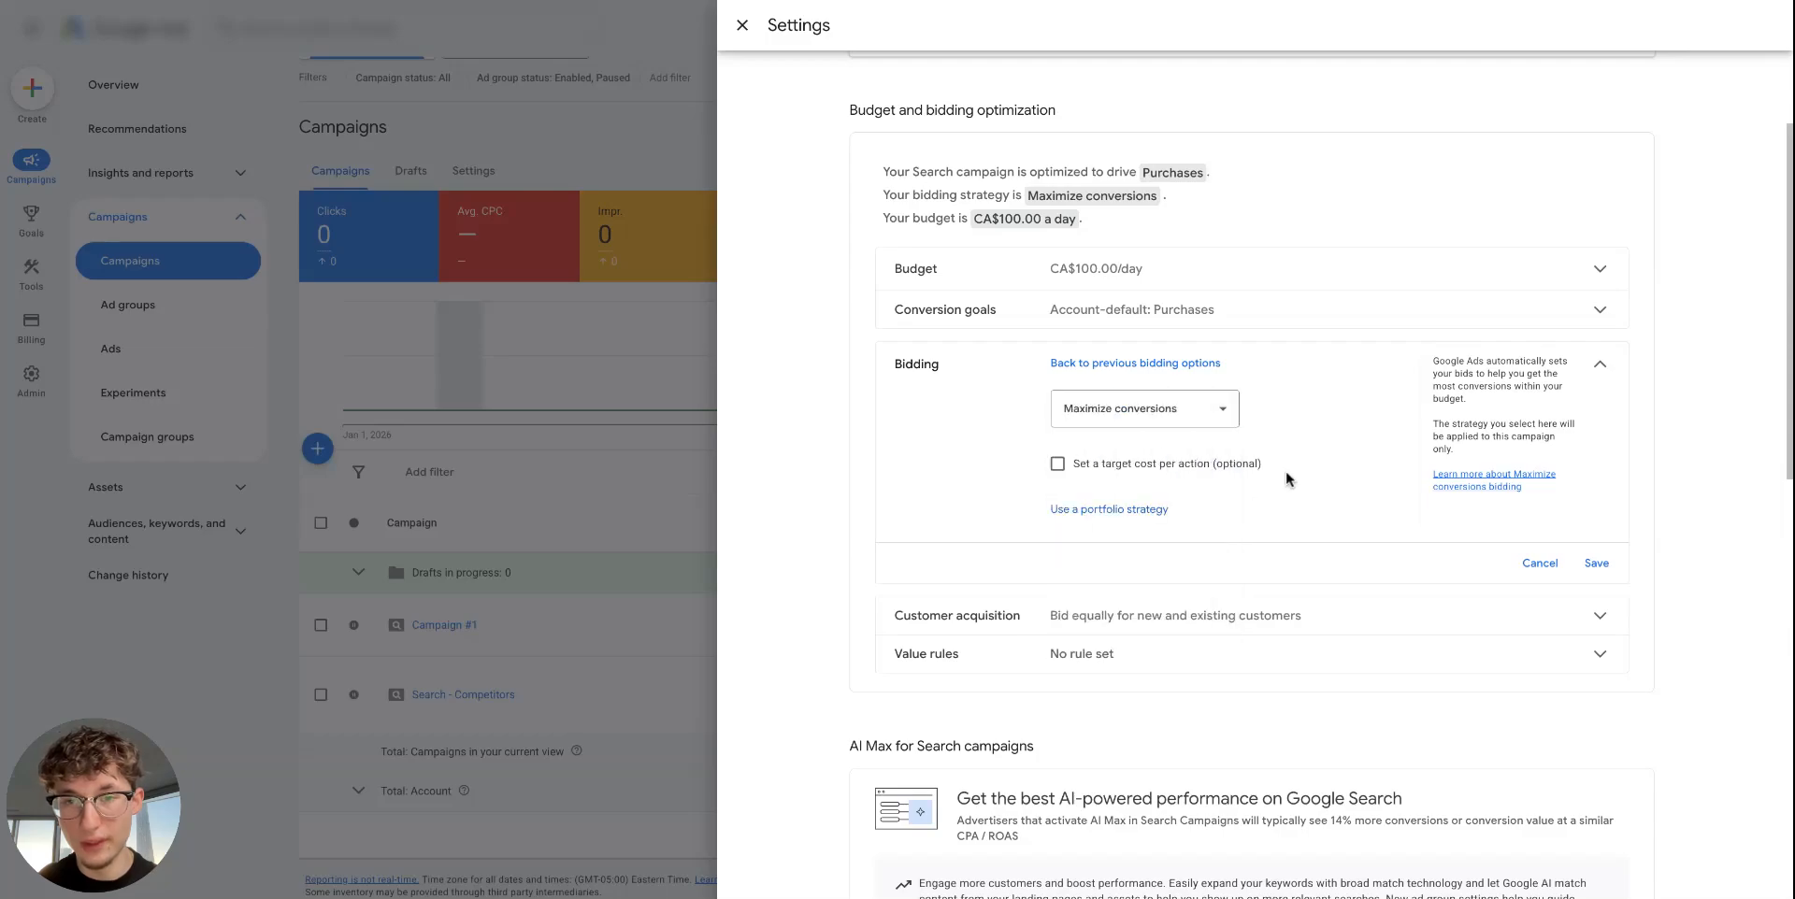
{"action": "left_click", "coordinate": [1183, 412]}
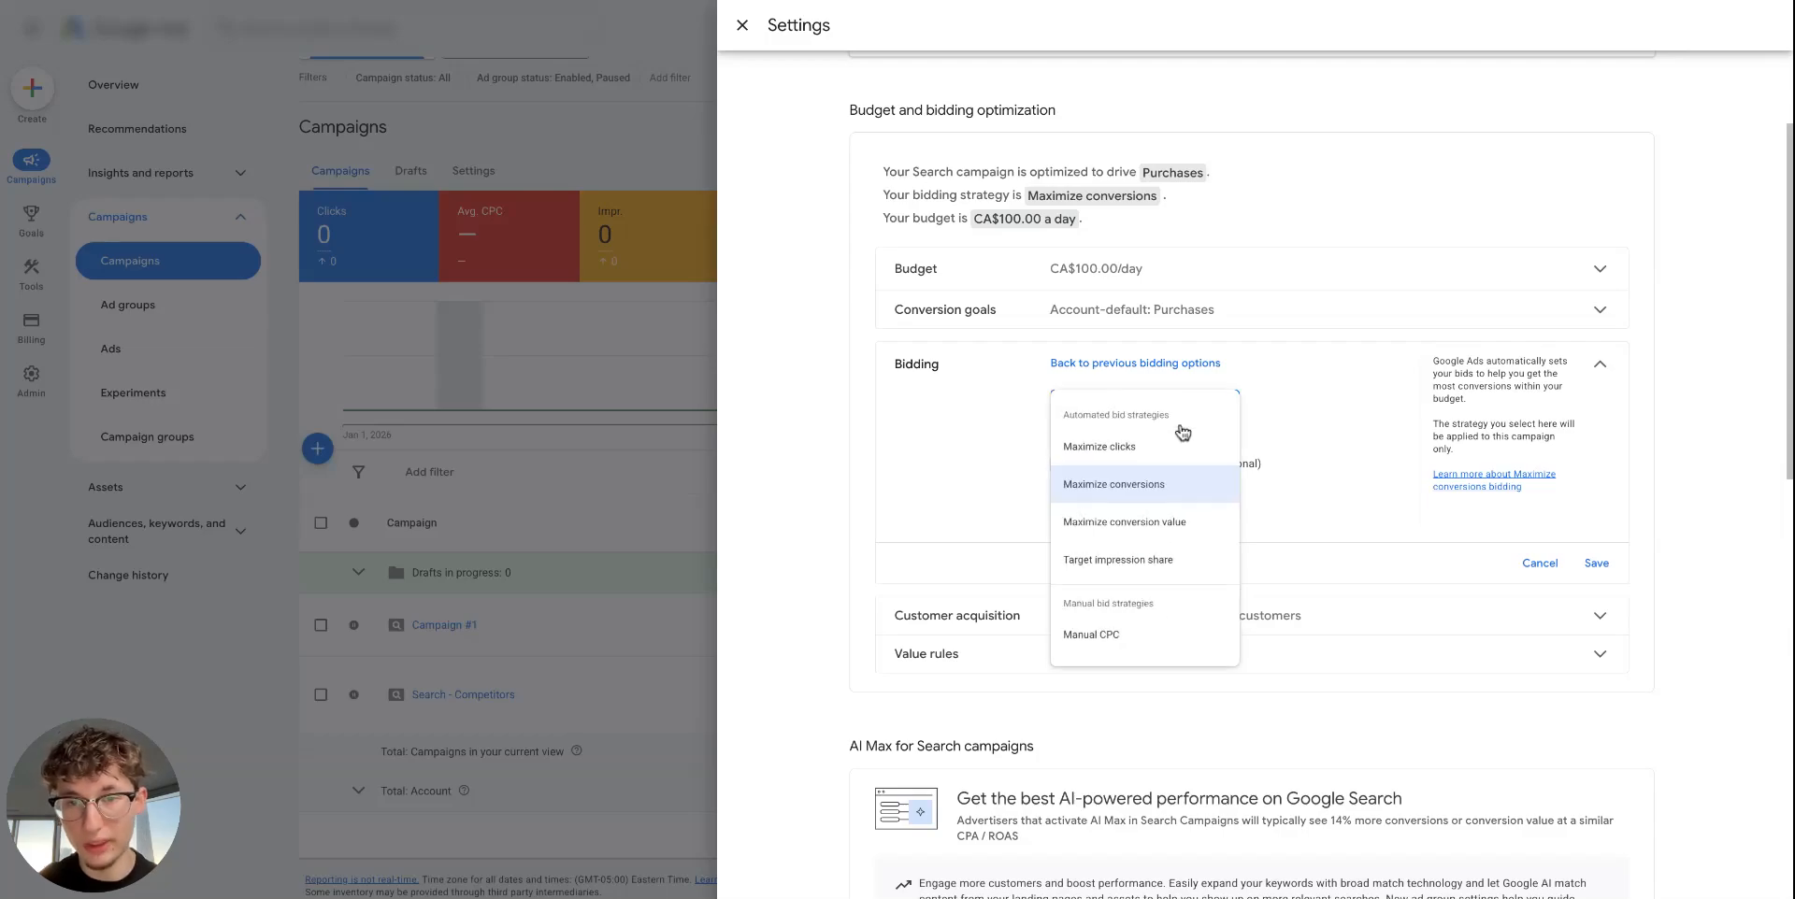
{"action": "left_click", "coordinate": [1120, 639]}
{"action": "left_click", "coordinate": [1152, 365]}
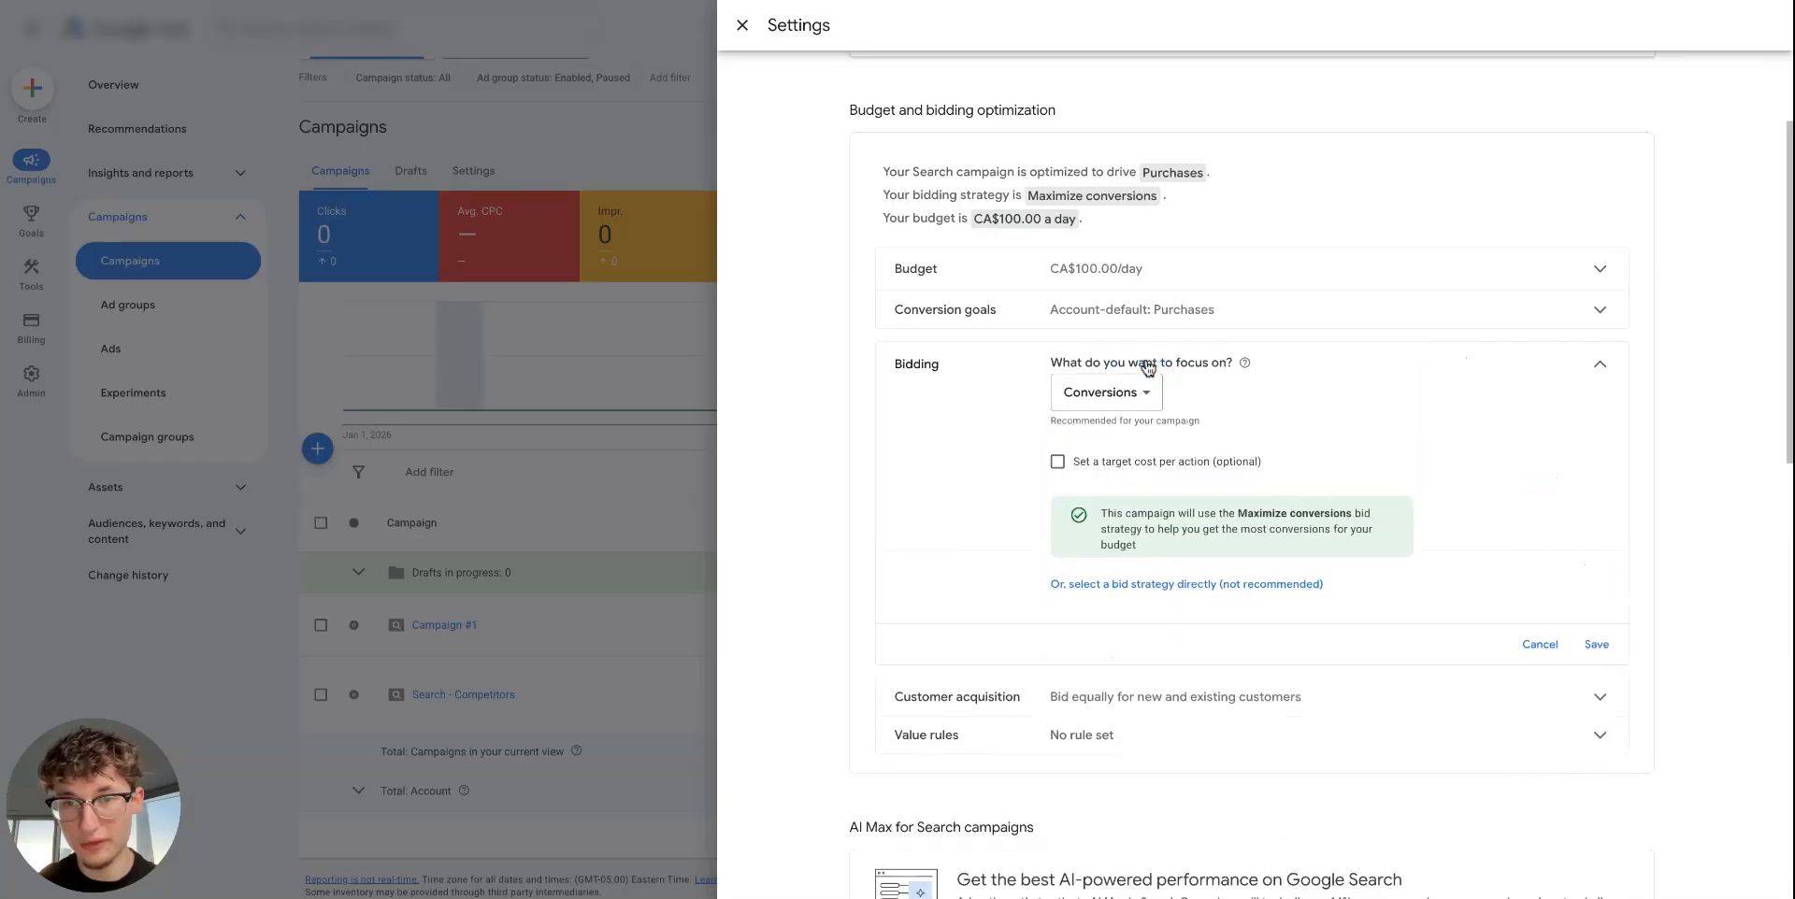
Step: Set the campaign's bid strategy directly to Manual CPC, save it and close the campaign settings
{"action": "left_click", "coordinate": [1134, 586]}
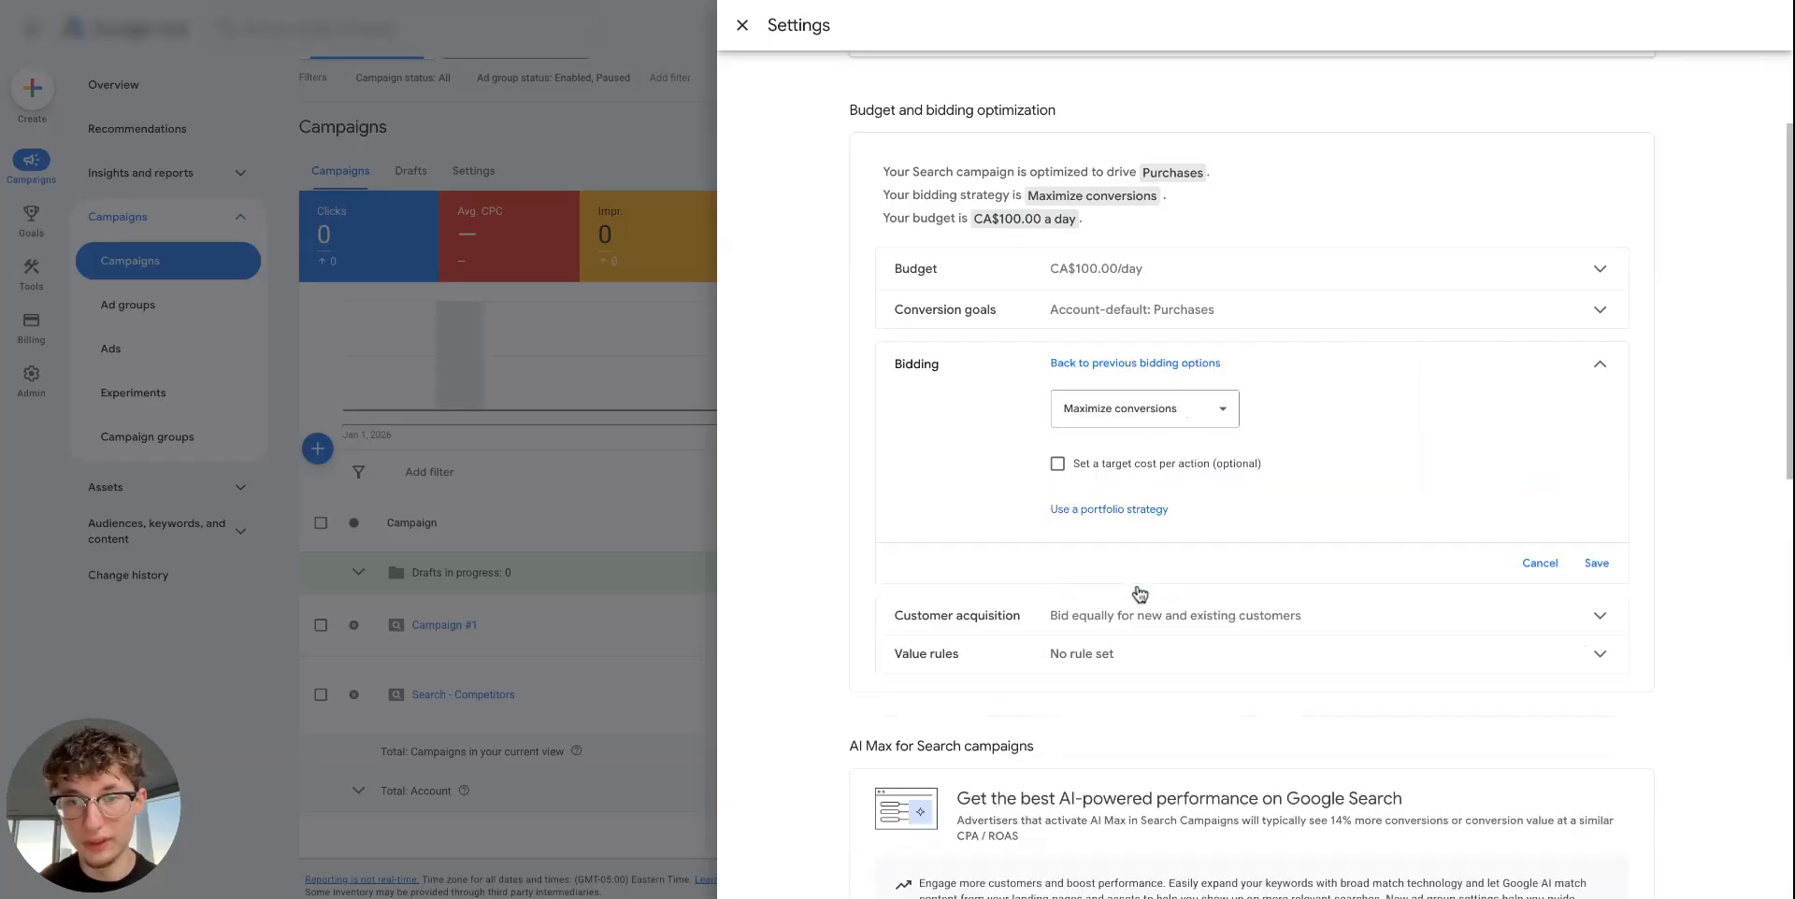
{"action": "left_click", "coordinate": [1152, 408]}
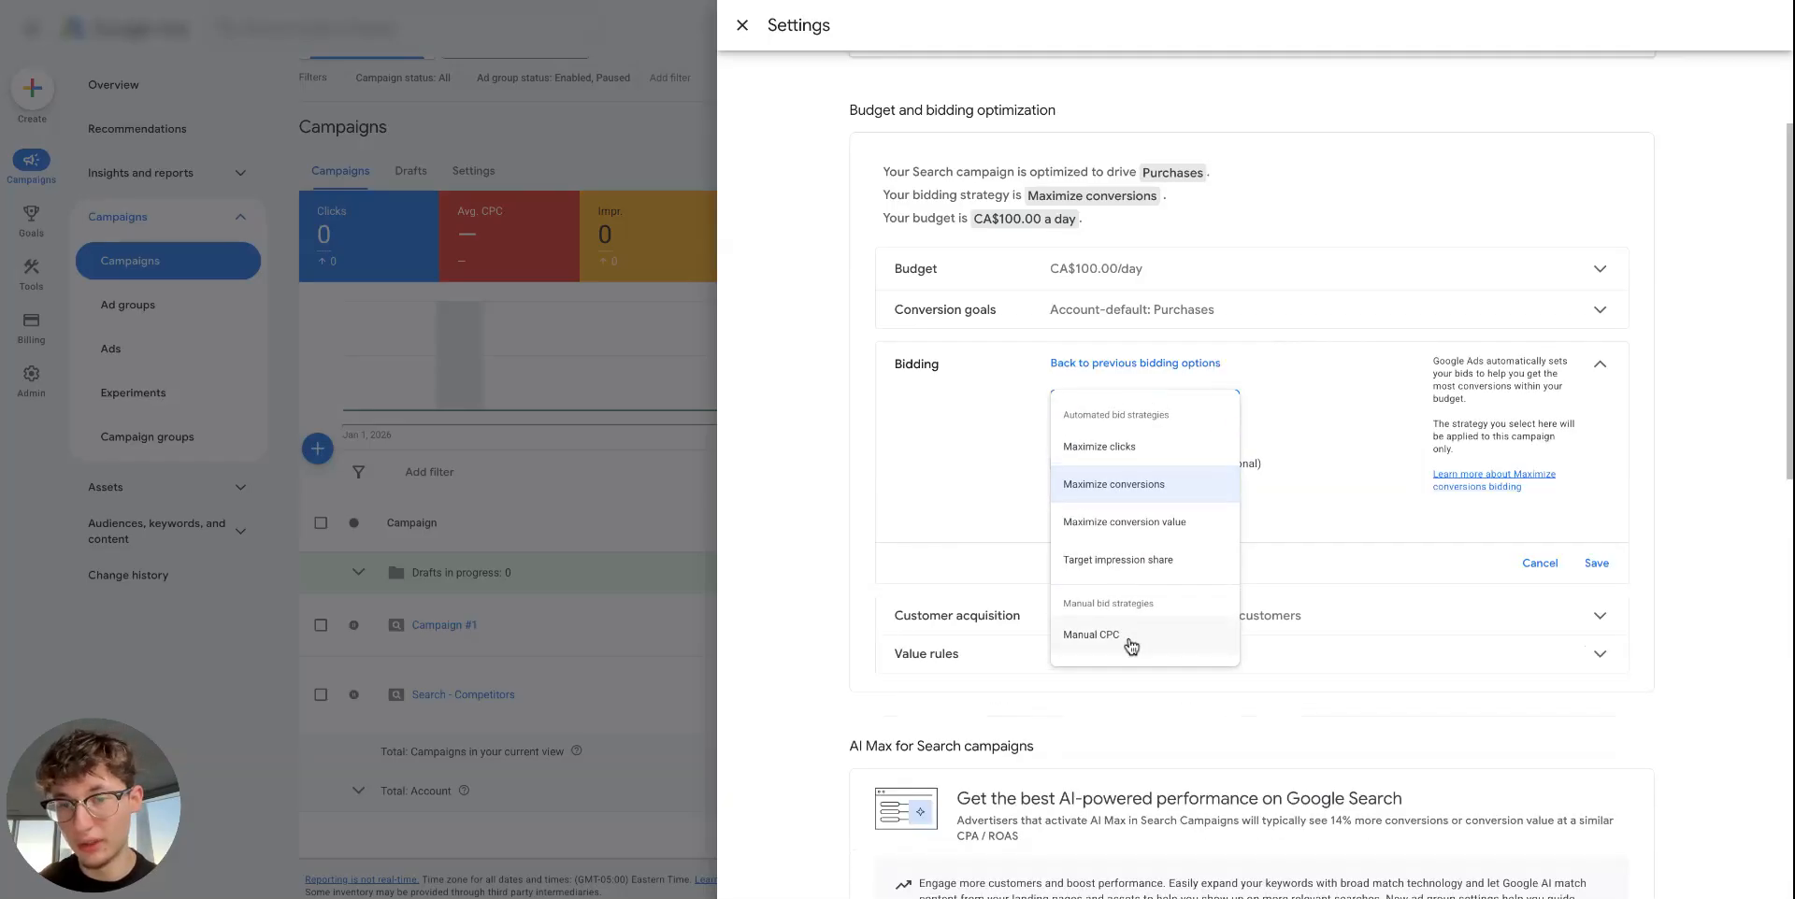
{"action": "left_click", "coordinate": [1135, 634]}
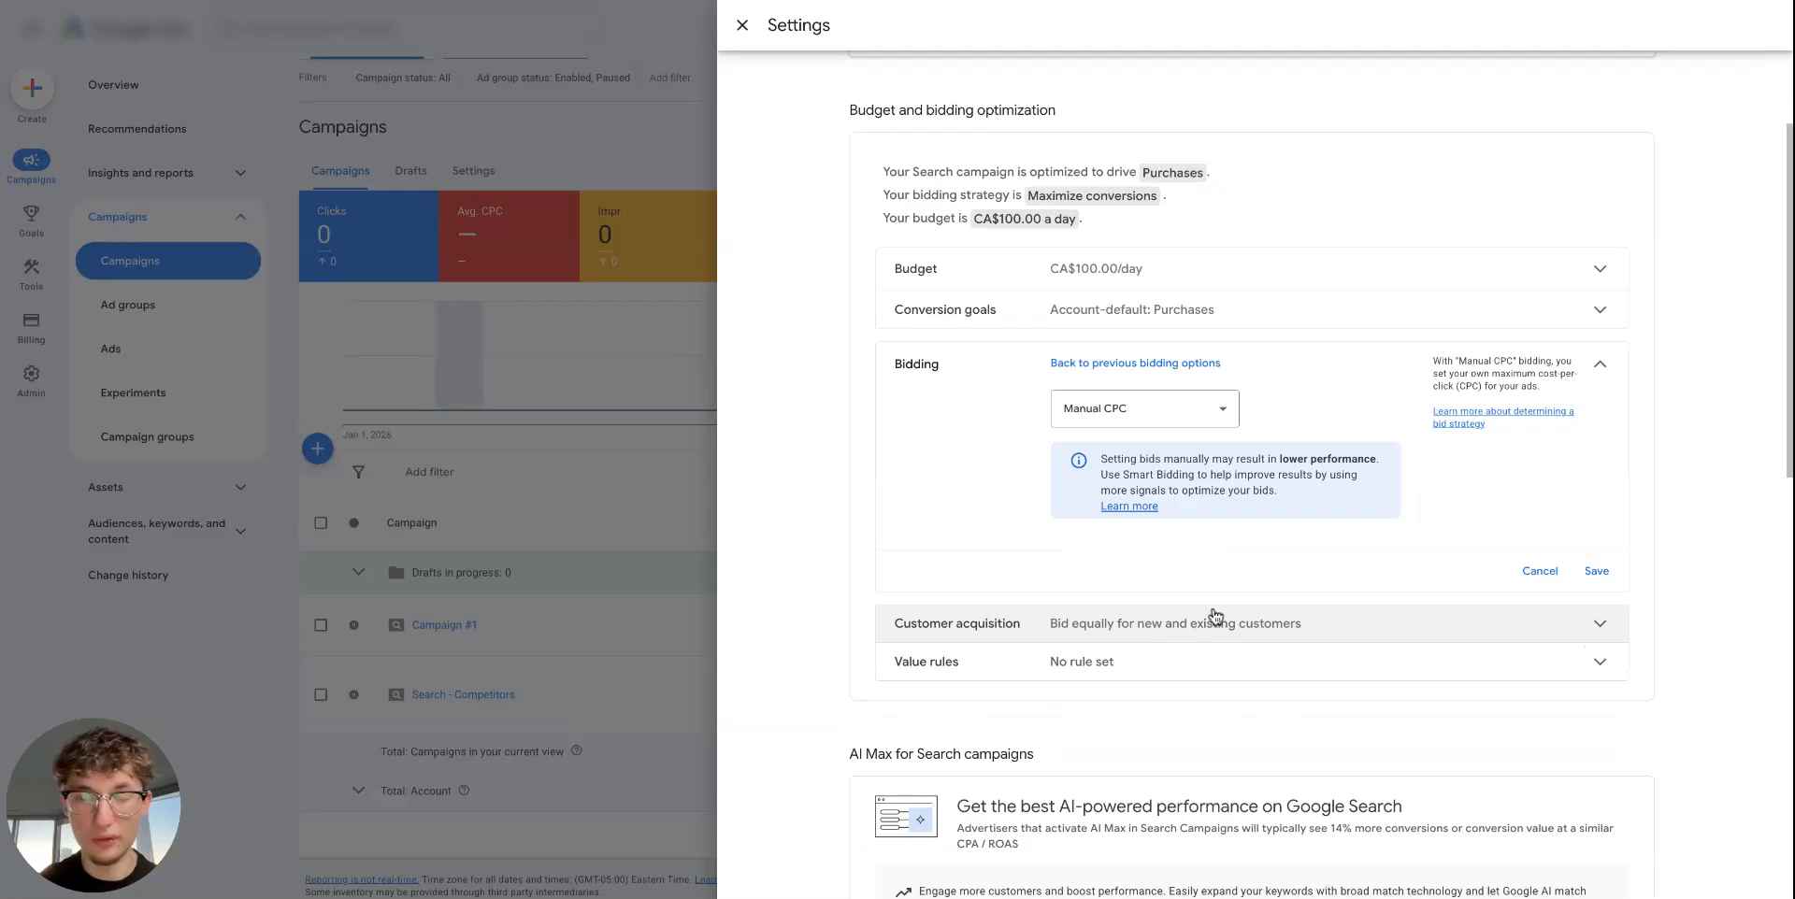
{"action": "left_click", "coordinate": [1597, 572]}
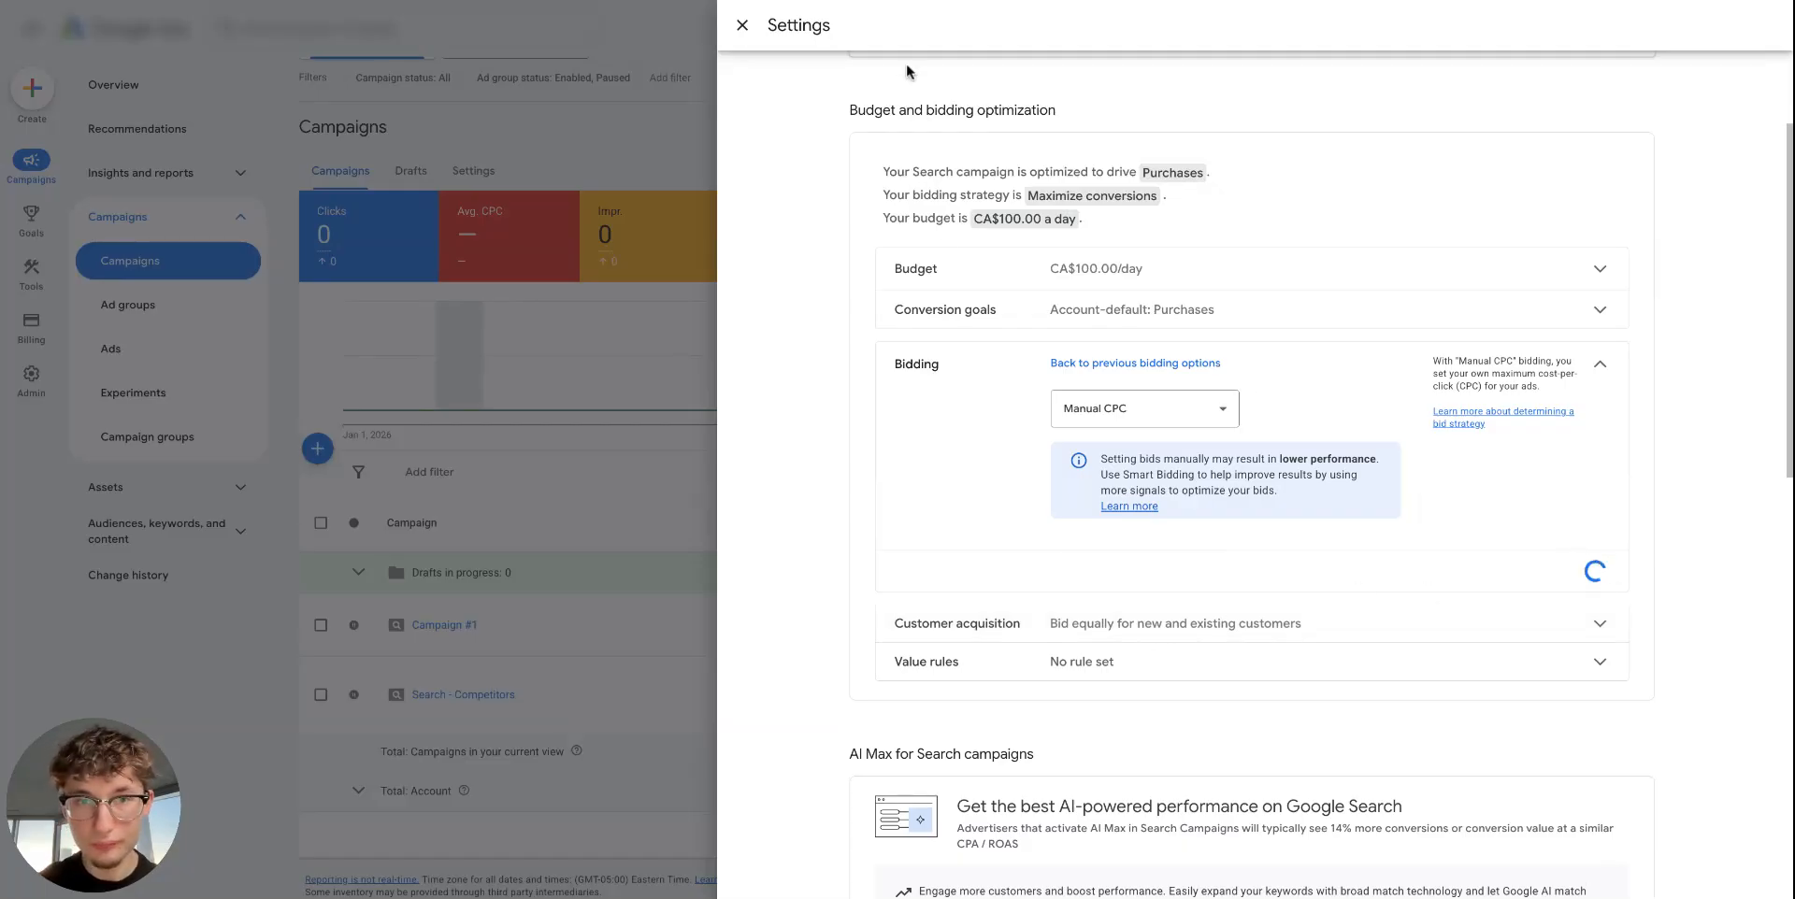
{"action": "left_click", "coordinate": [742, 25]}
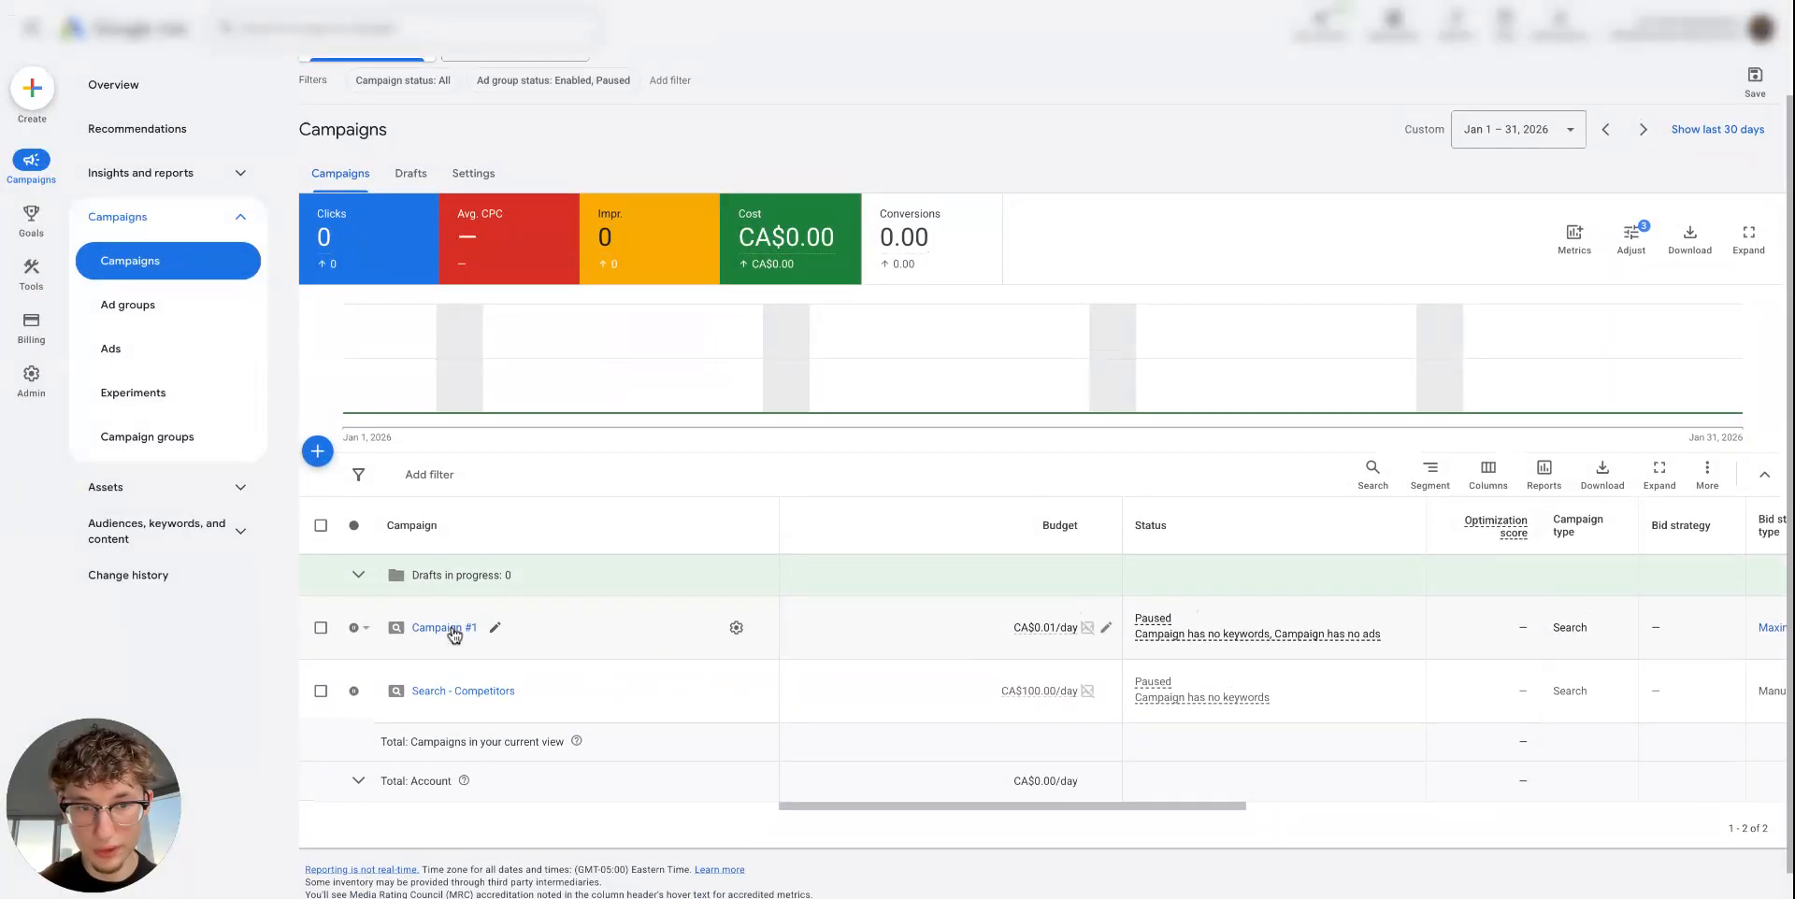
Step: Open the Search - Competitors campaign, show its Campaigns table and bring up the Competitive metrics in its custom column set
{"action": "left_click", "coordinate": [472, 692]}
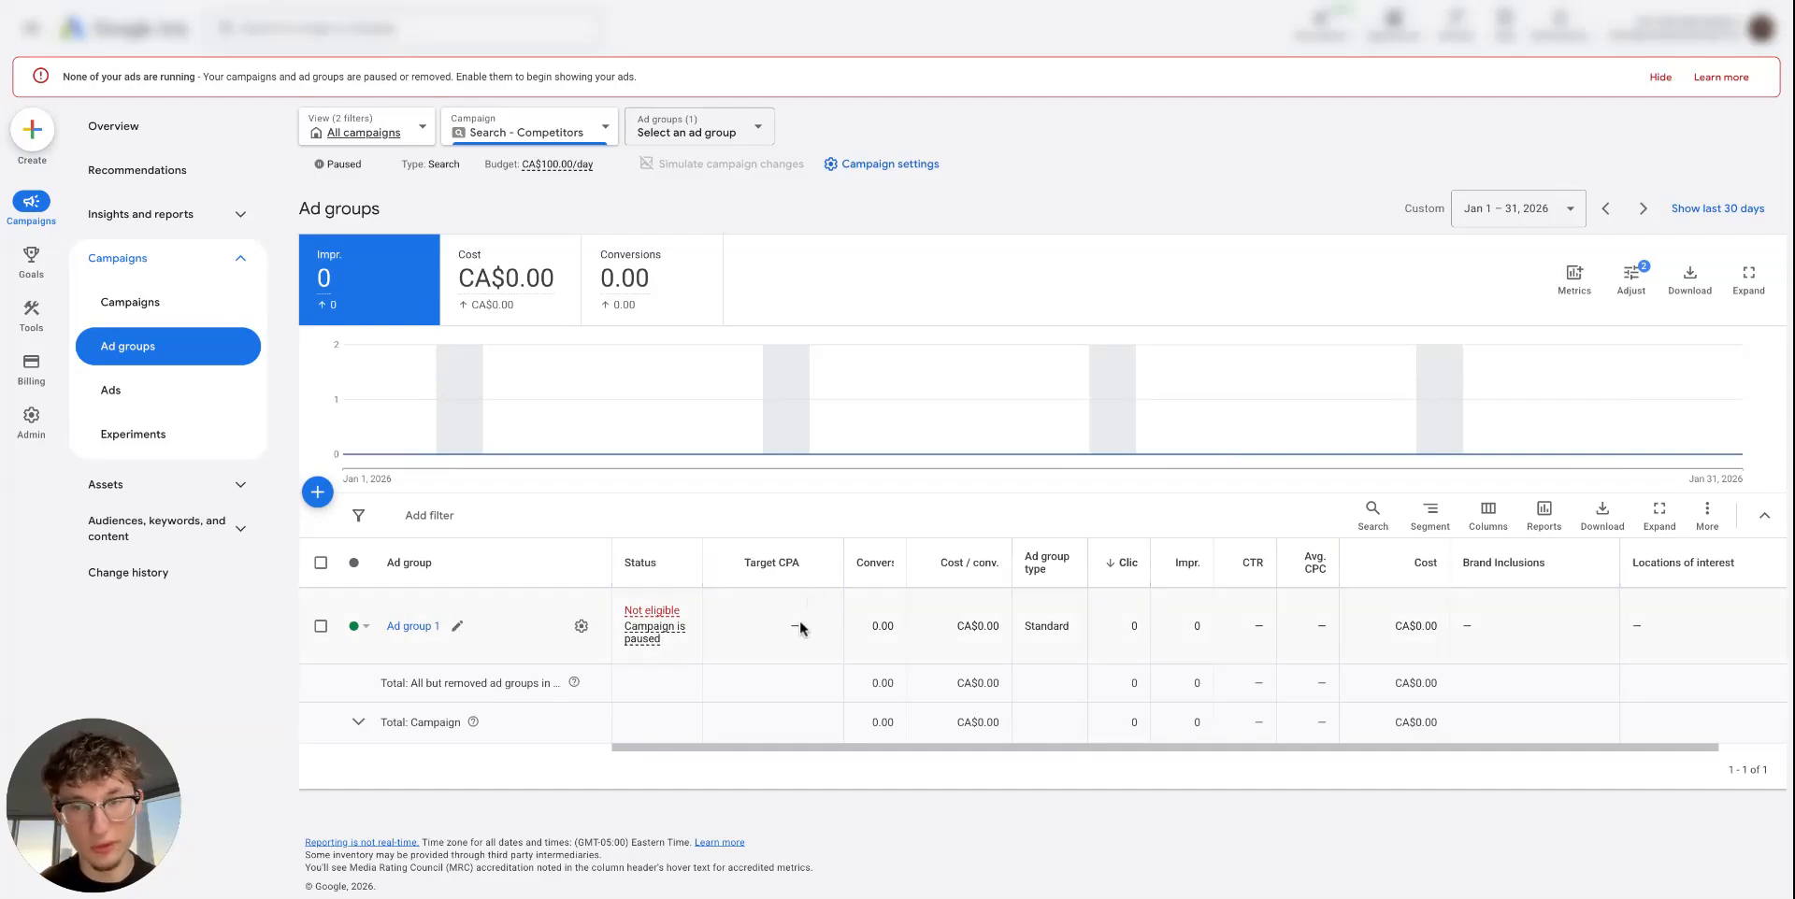
{"action": "left_click", "coordinate": [217, 304]}
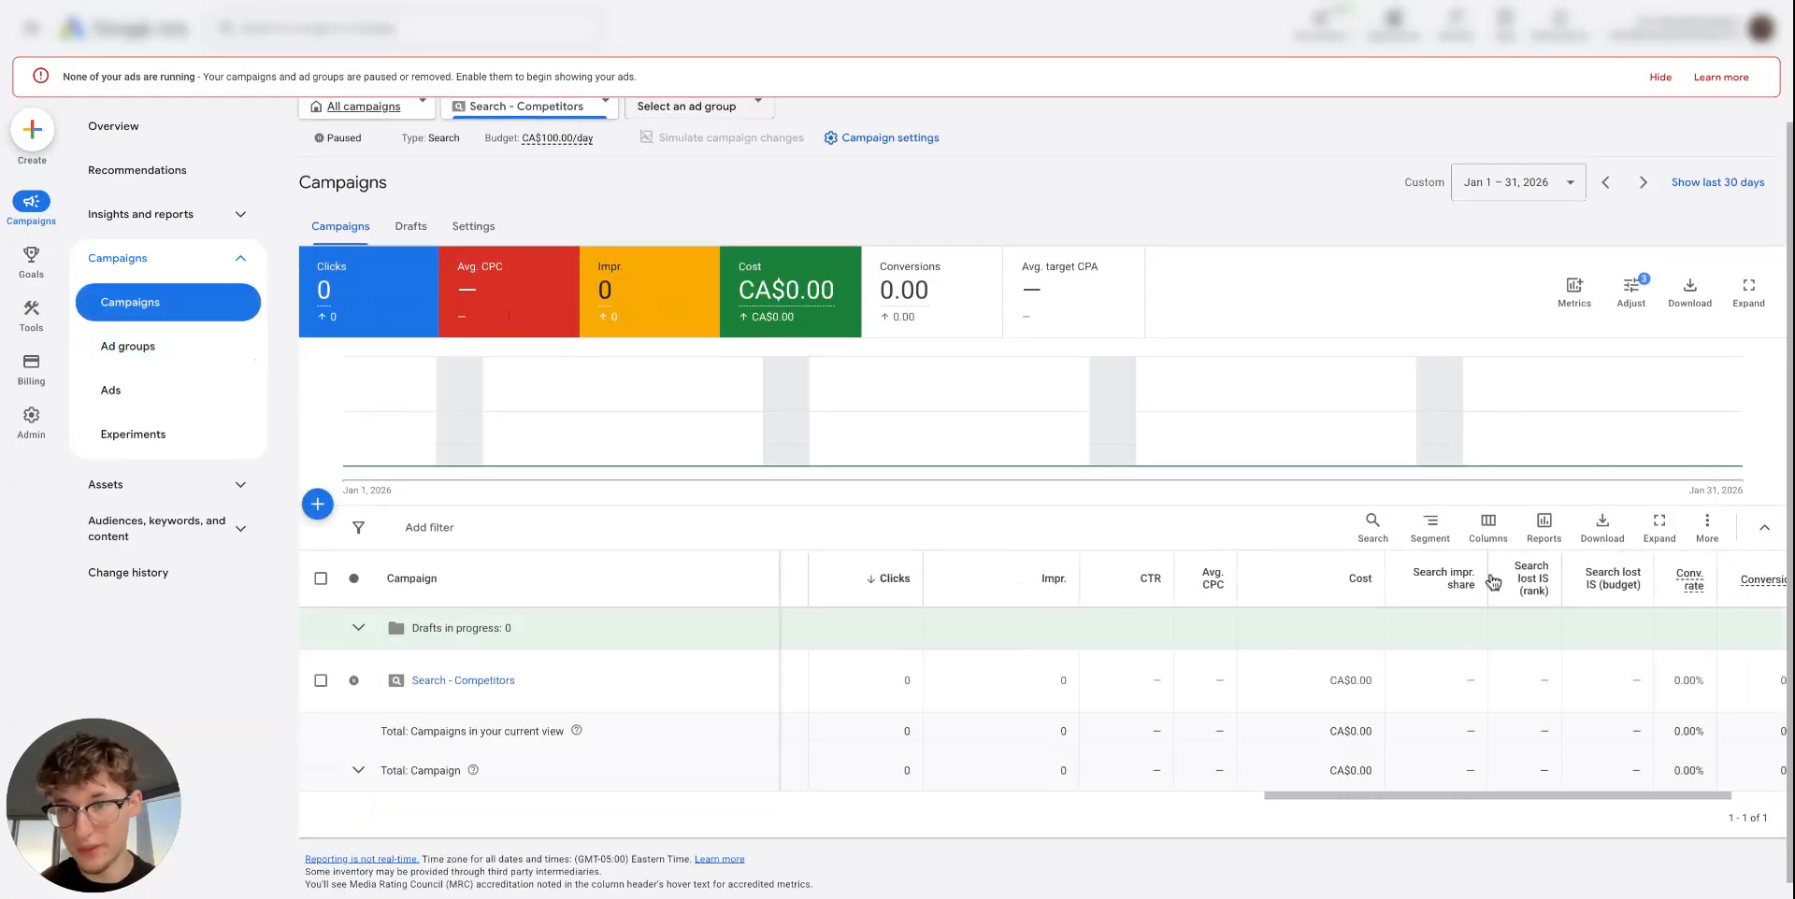
{"action": "left_click", "coordinate": [1487, 526]}
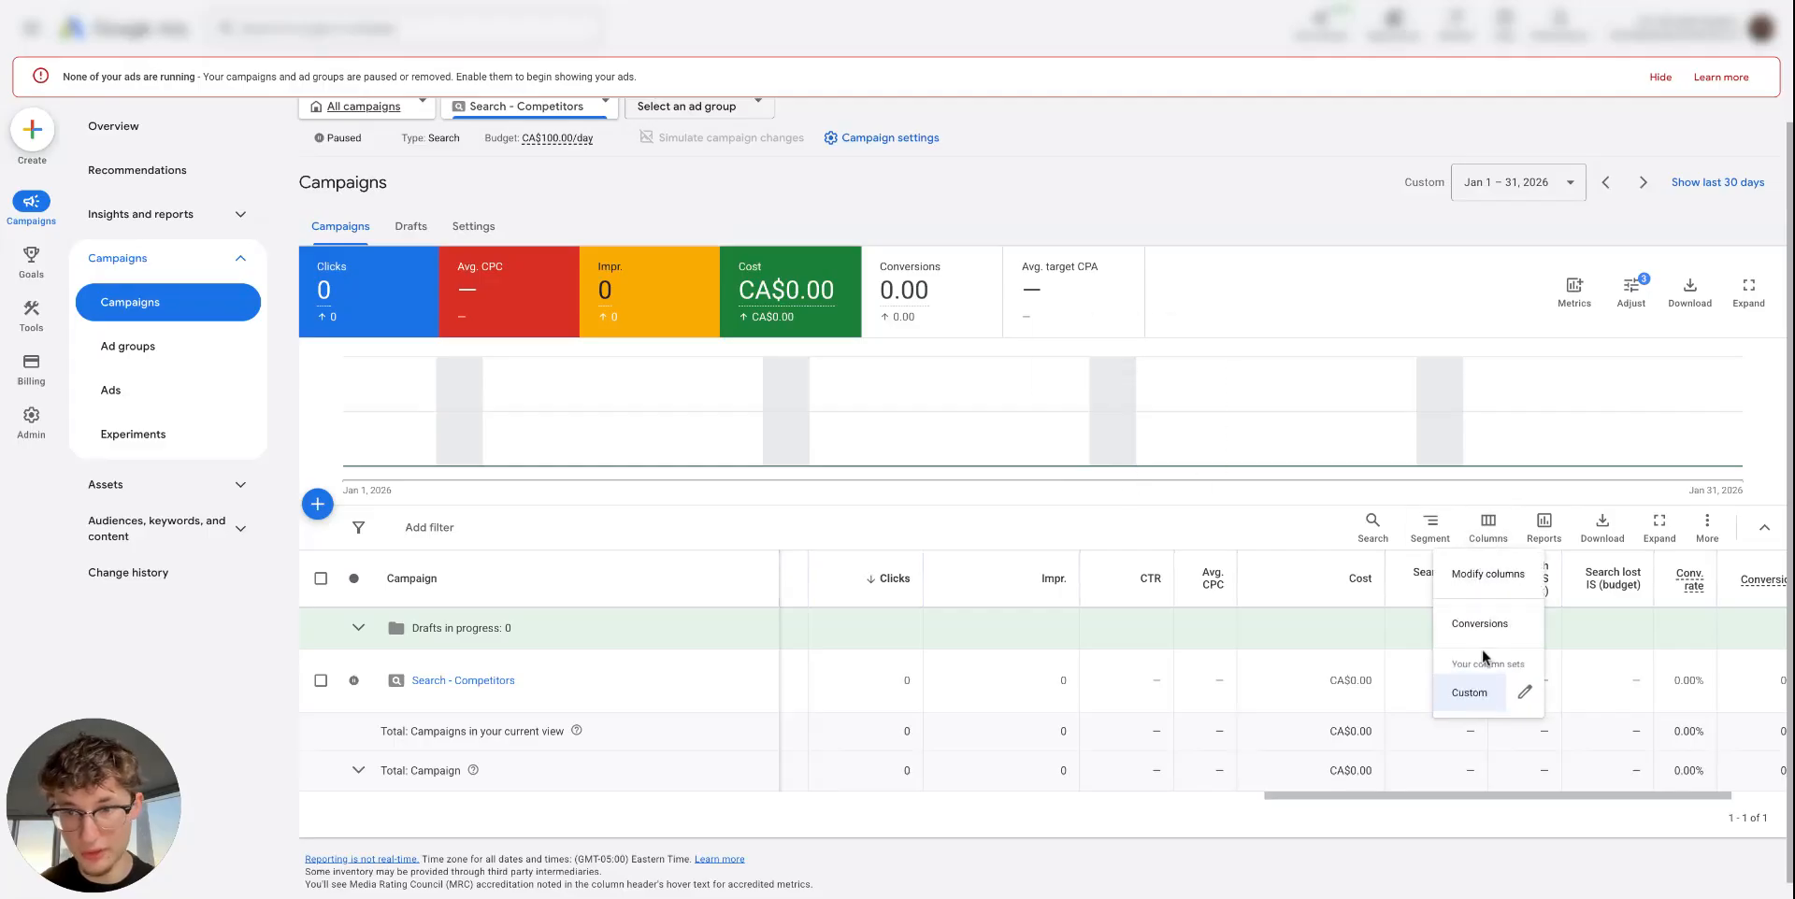
{"action": "left_click", "coordinate": [1518, 689]}
{"action": "left_click", "coordinate": [709, 628]}
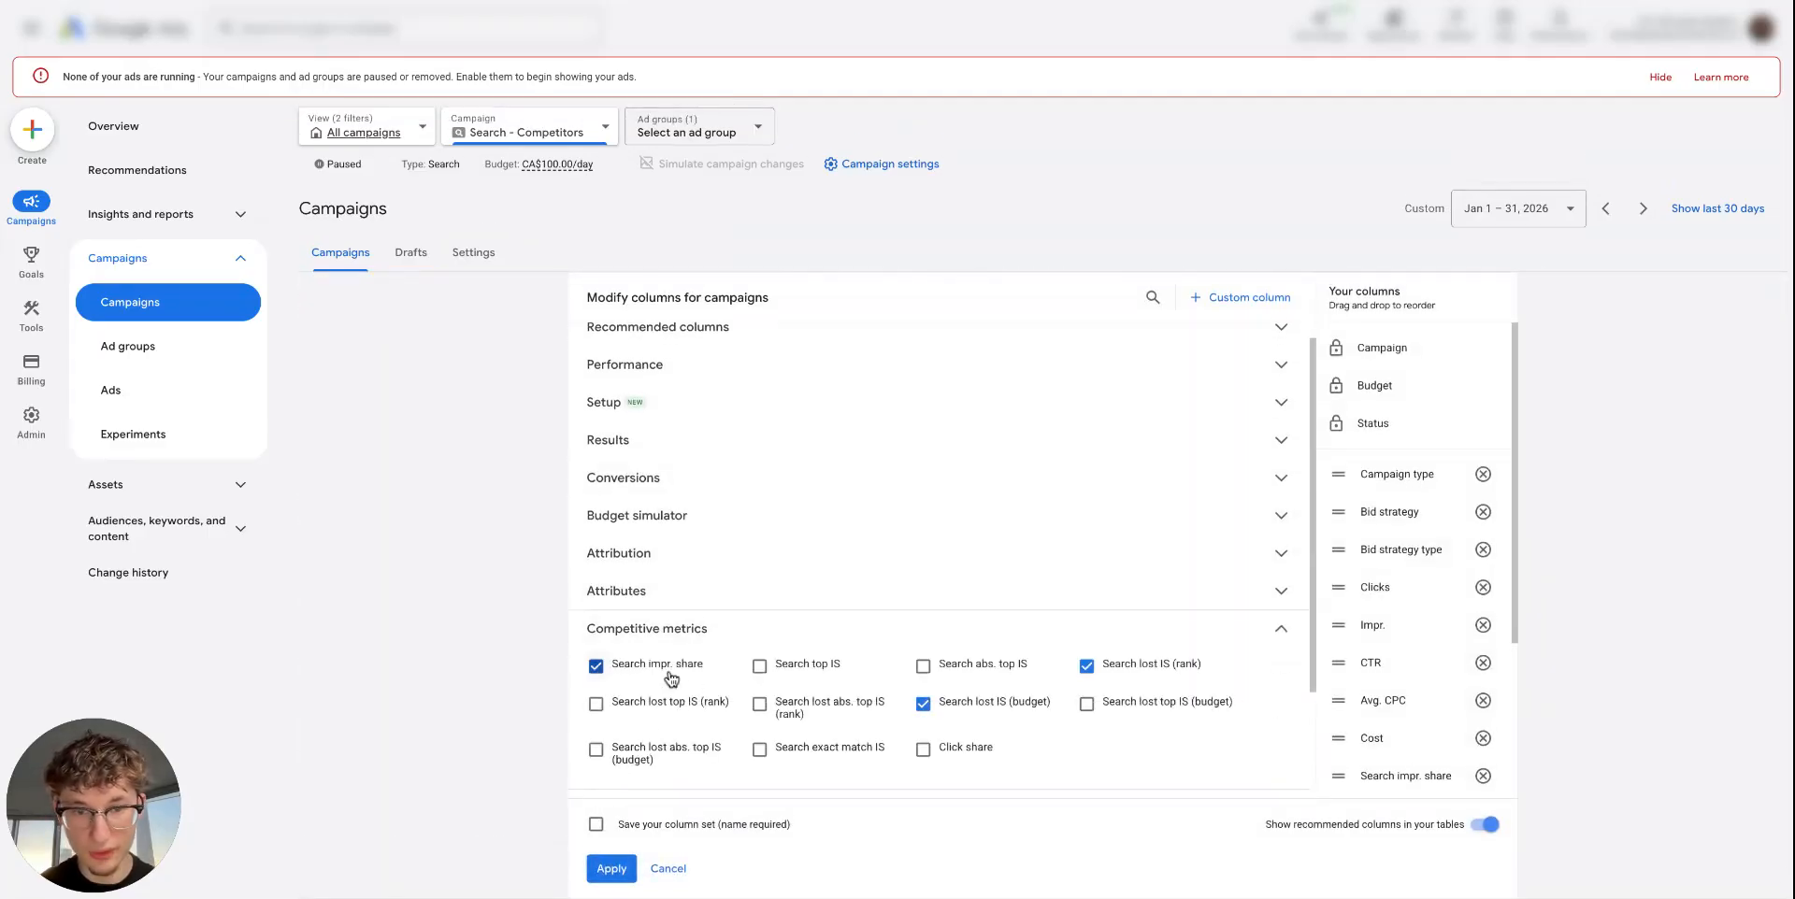
Step: Examine the Search impr. share, Search lost IS (rank) and Search lost IS (budget) column options, and leave without applying changes
{"action": "mouse_move", "coordinate": [669, 678]}
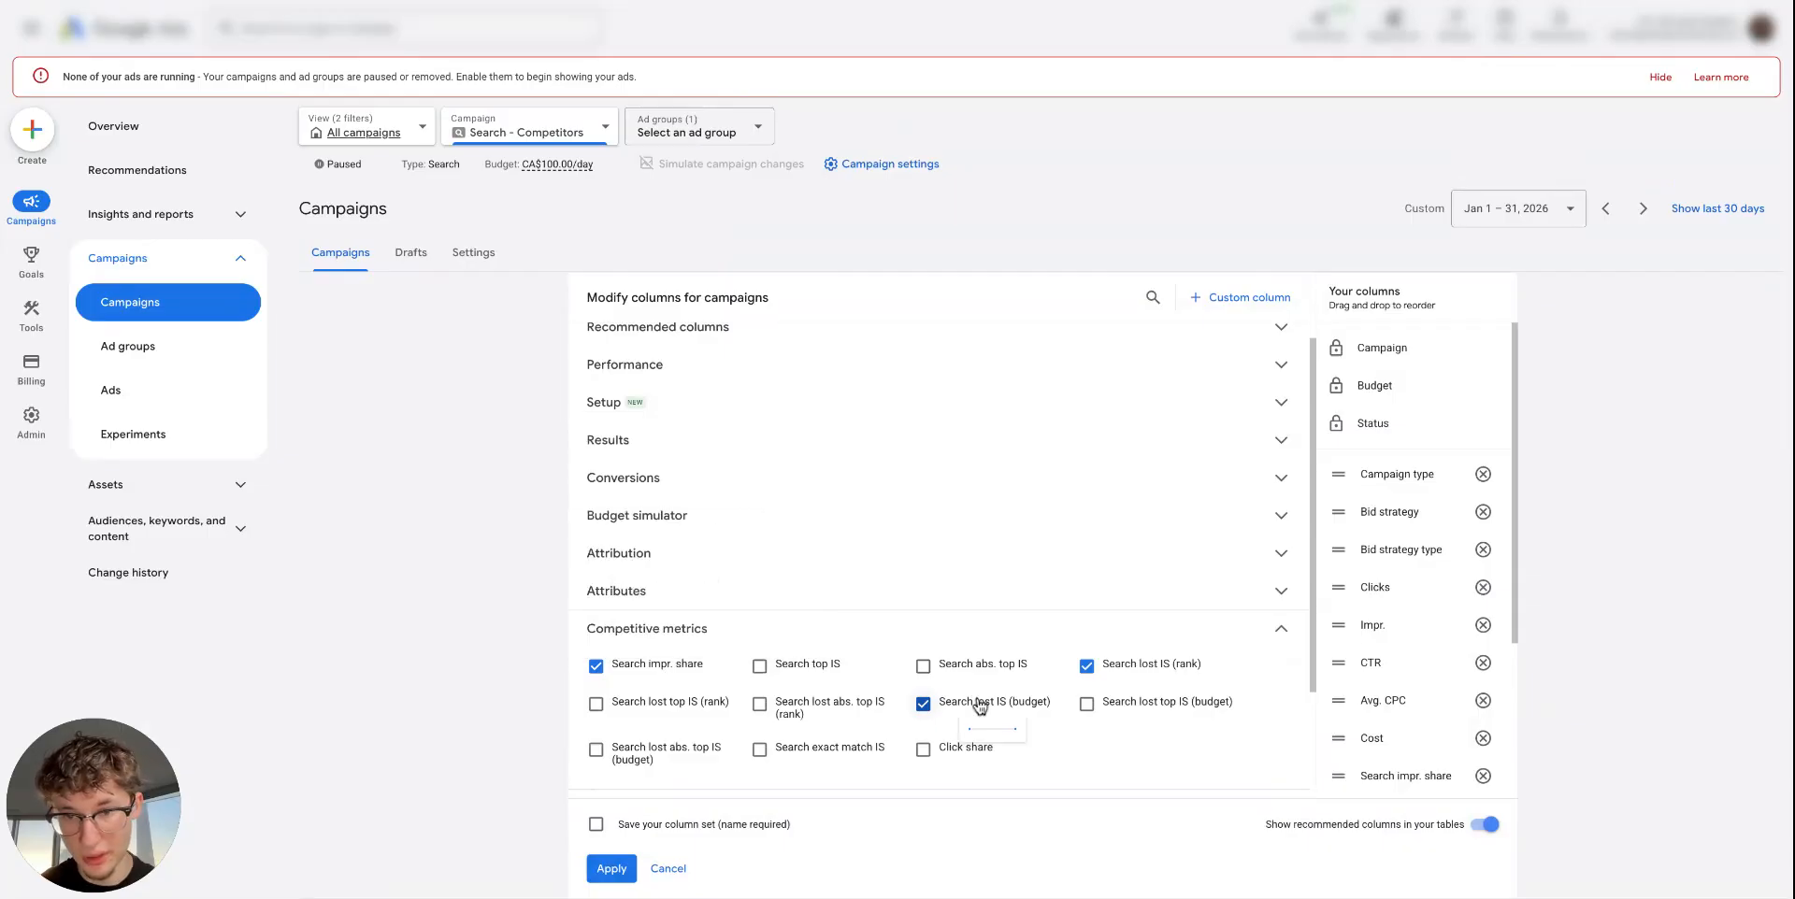
{"action": "mouse_move", "coordinate": [979, 707]}
{"action": "left_click", "coordinate": [1086, 666]}
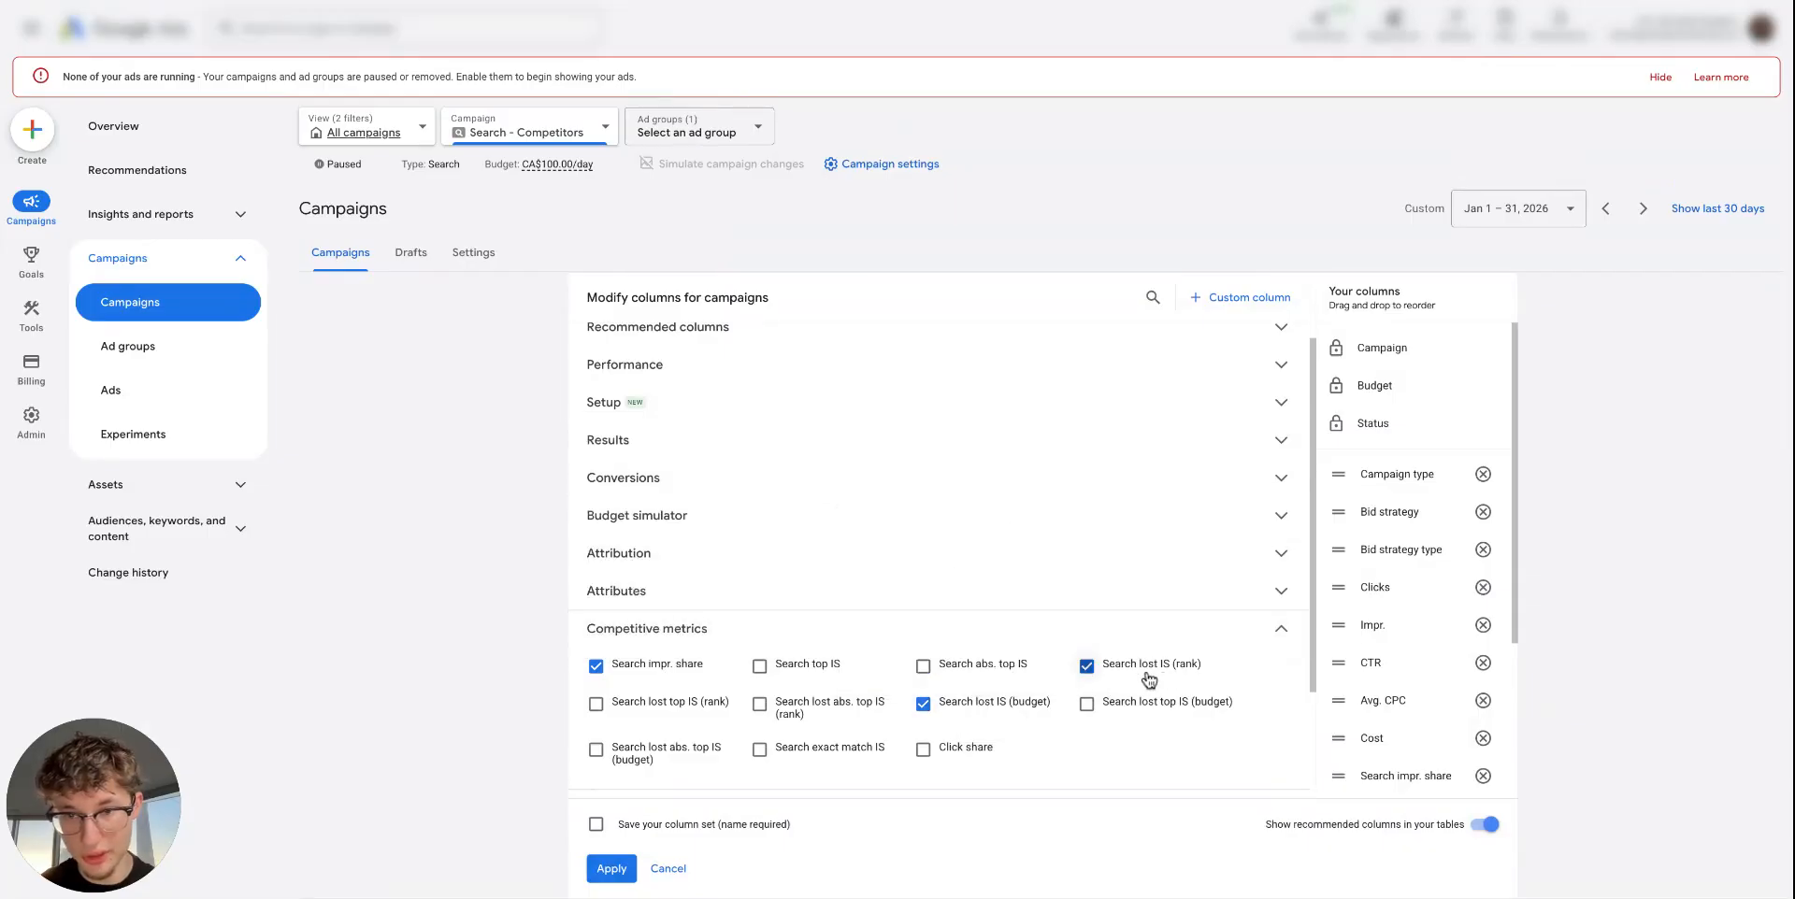
{"action": "left_click", "coordinate": [687, 873]}
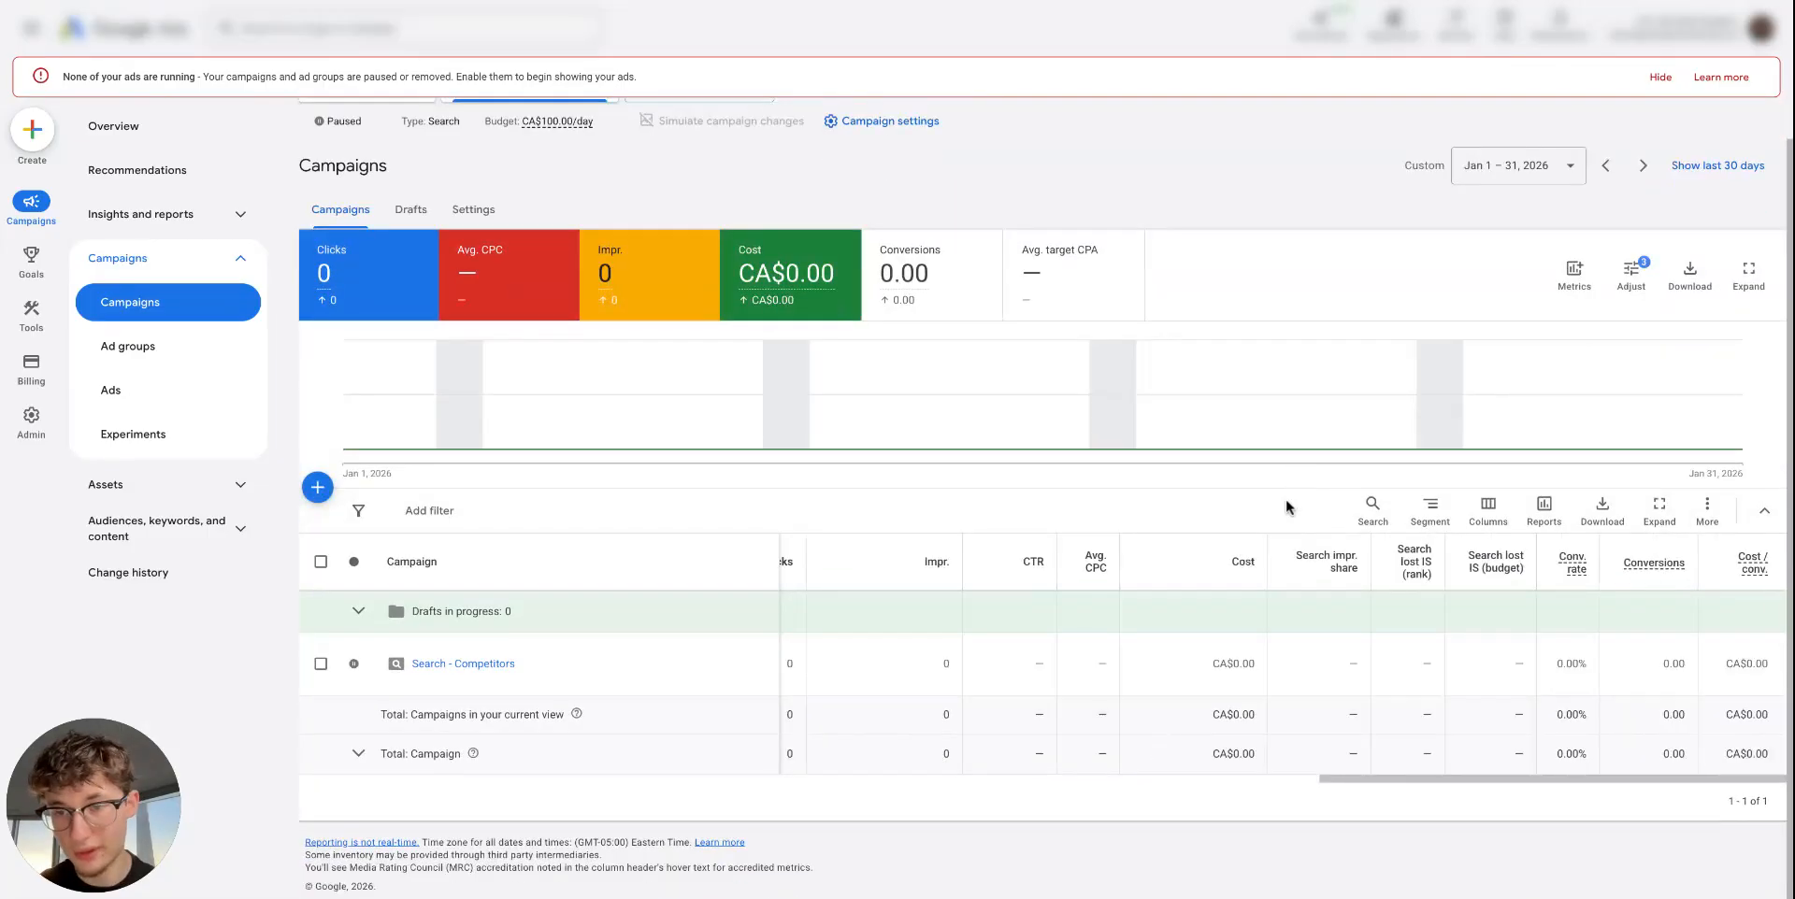
Step: Examine the Search - Competitors row's impression share and lost impression share columns, including the definition of Search lost IS (rank)
{"action": "left_click_drag", "start_coordinate": [1334, 670], "coordinate": [1376, 673]}
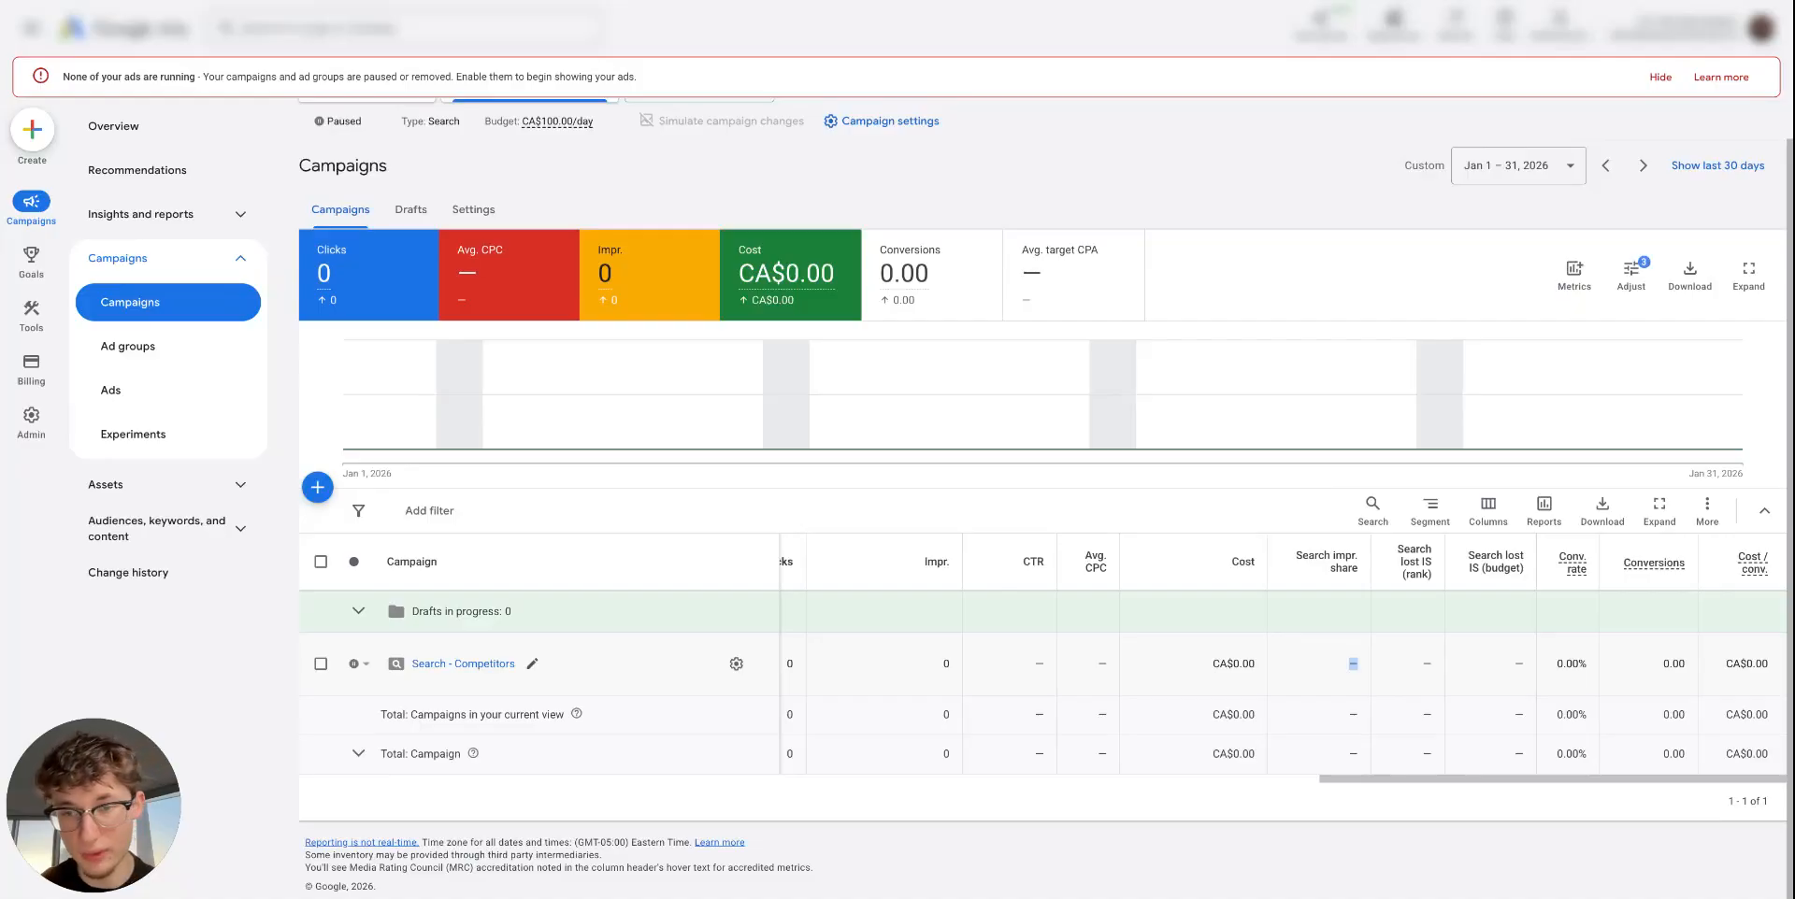
{"action": "left_click", "coordinate": [1371, 672]}
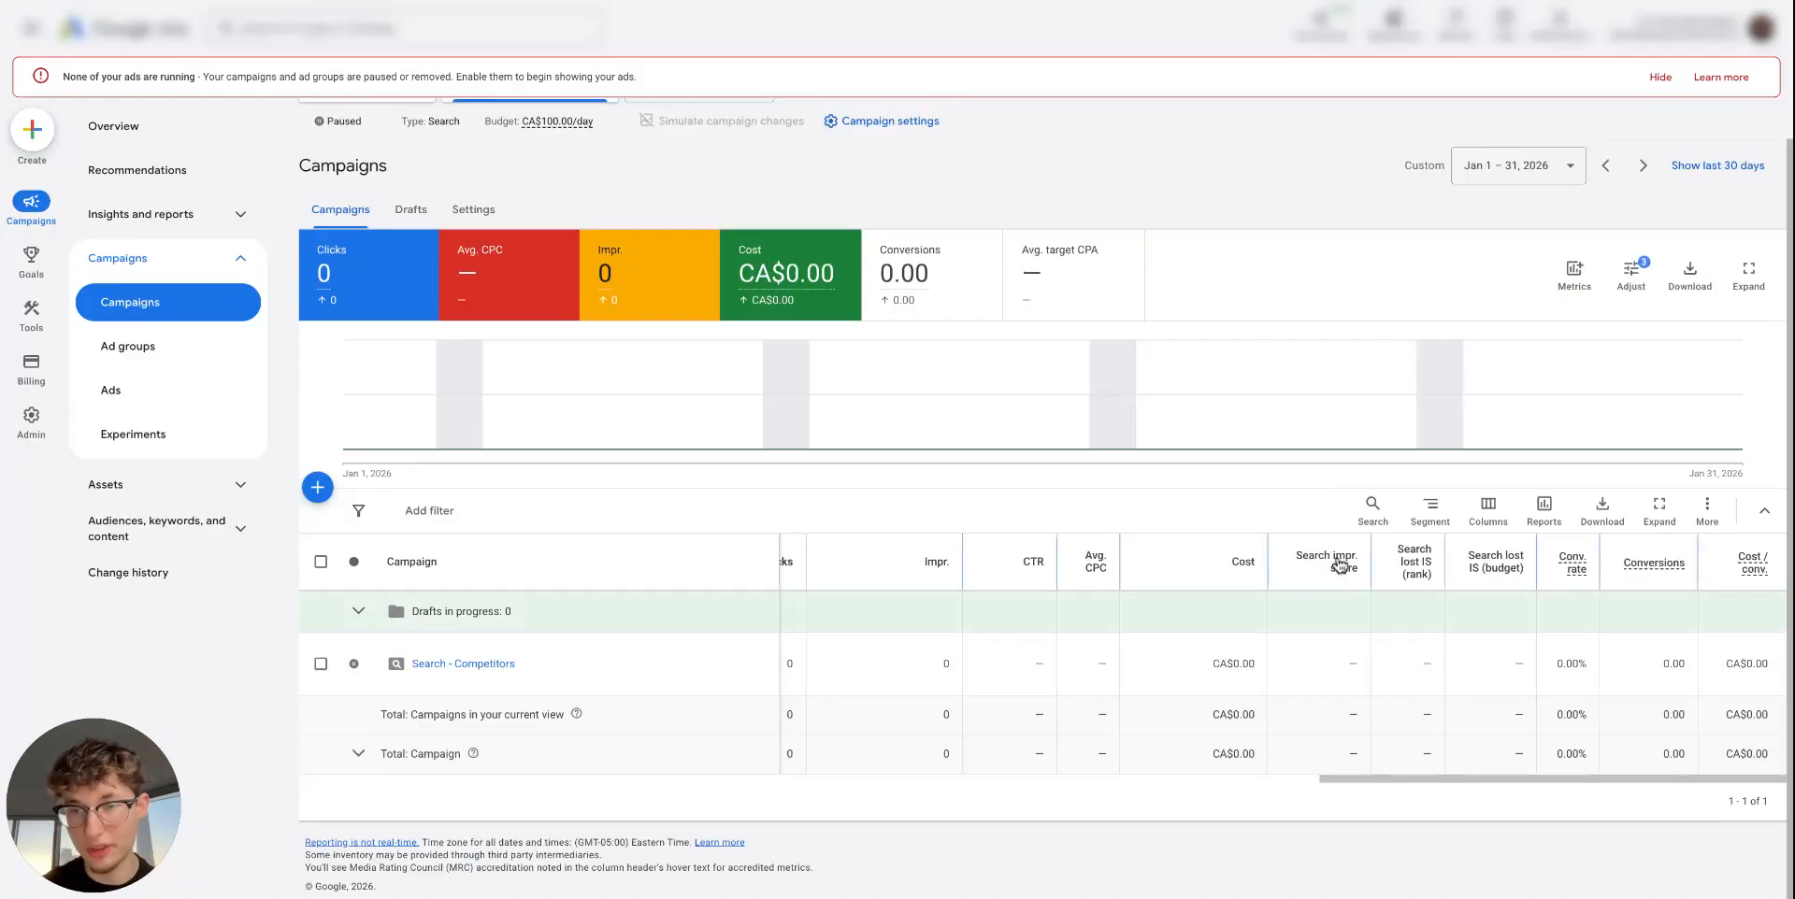
{"action": "mouse_move", "coordinate": [1340, 568]}
{"action": "left_click_drag", "start_coordinate": [1261, 614], "coordinate": [1307, 617]}
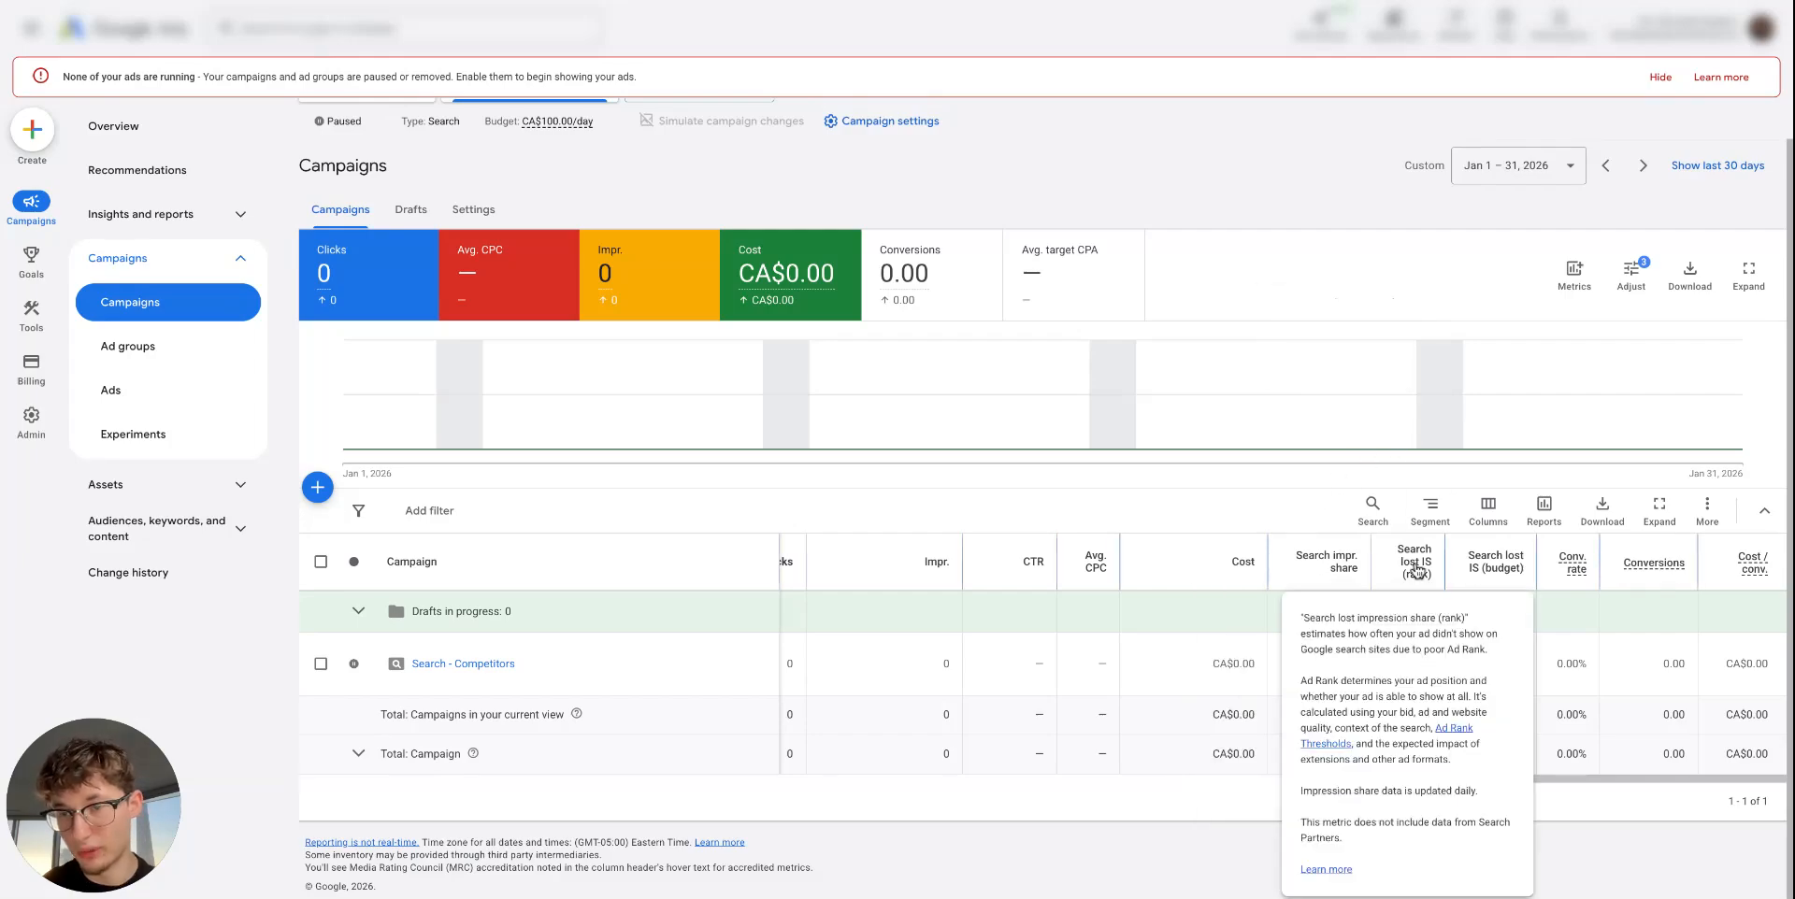
{"action": "mouse_move", "coordinate": [1427, 572]}
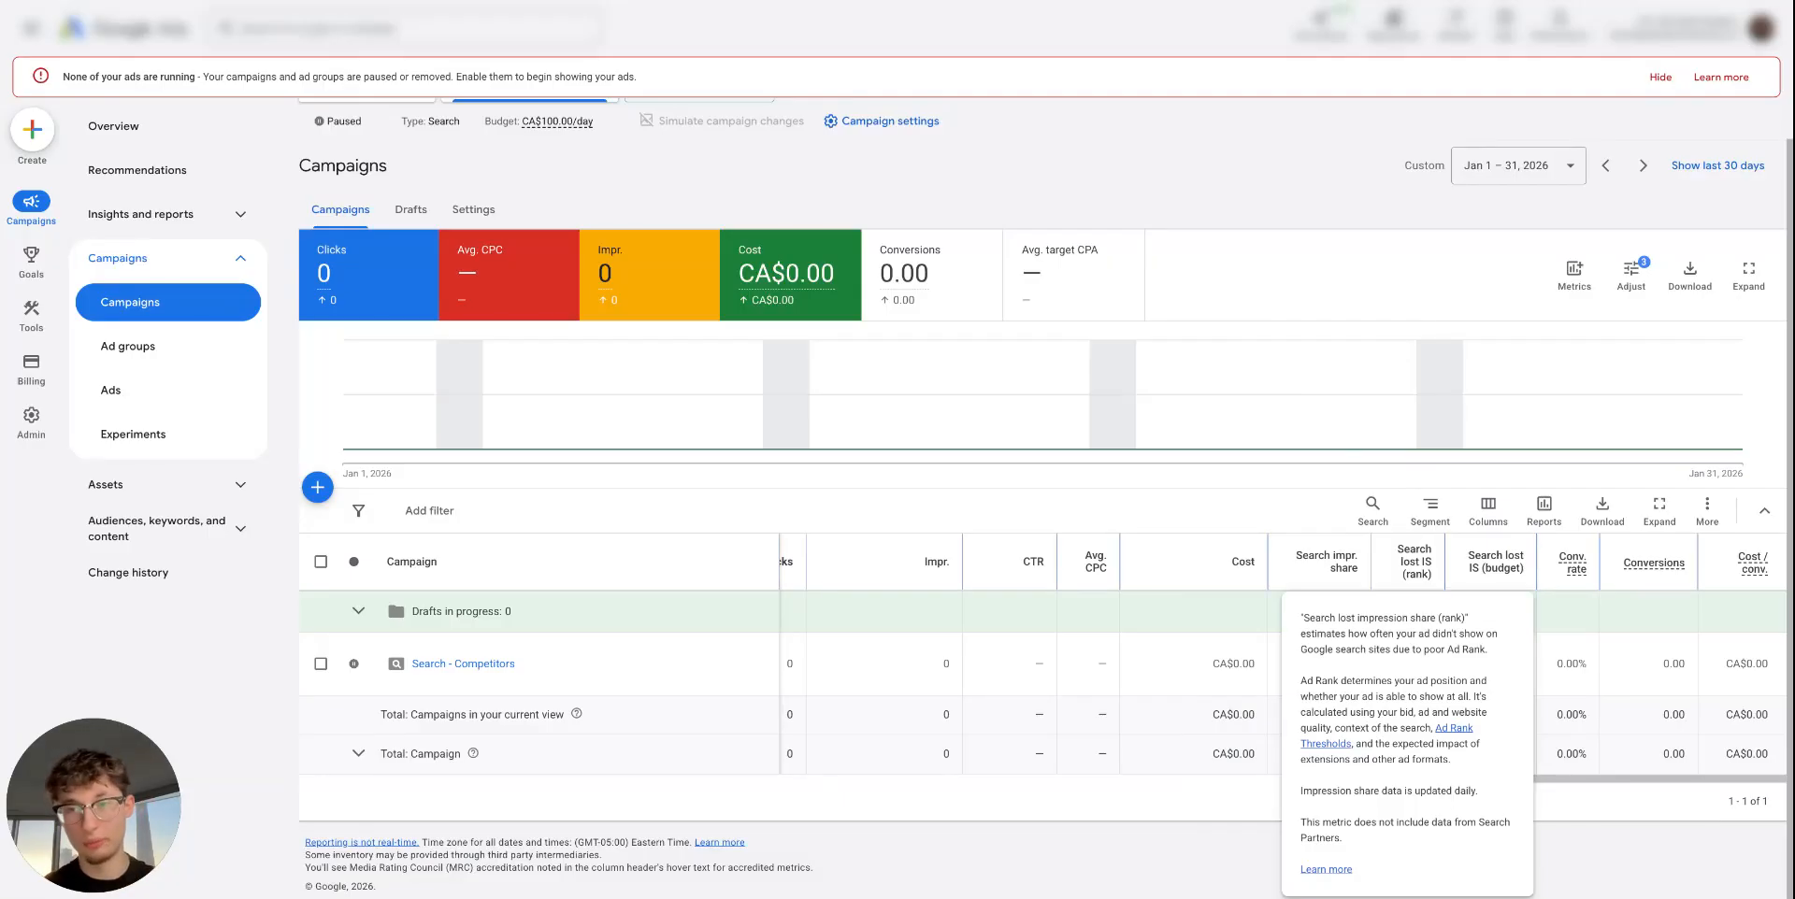
{"action": "mouse_move", "coordinate": [1518, 565]}
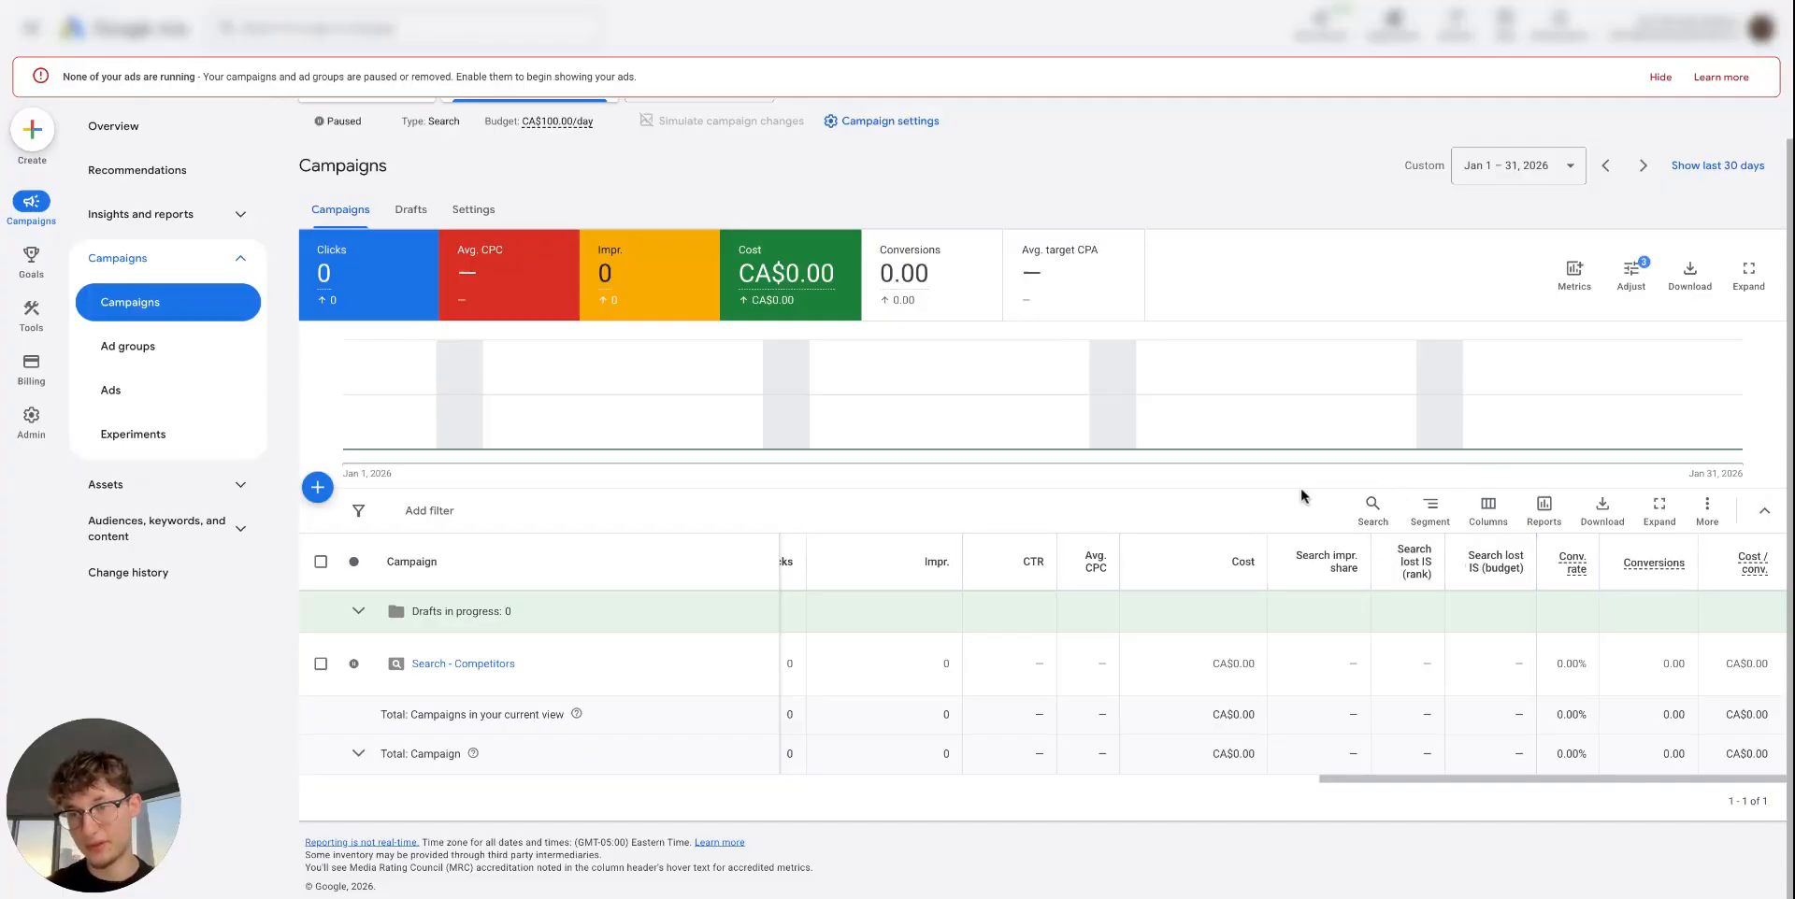
{"action": "left_click_drag", "start_coordinate": [1418, 665], "coordinate": [1460, 665]}
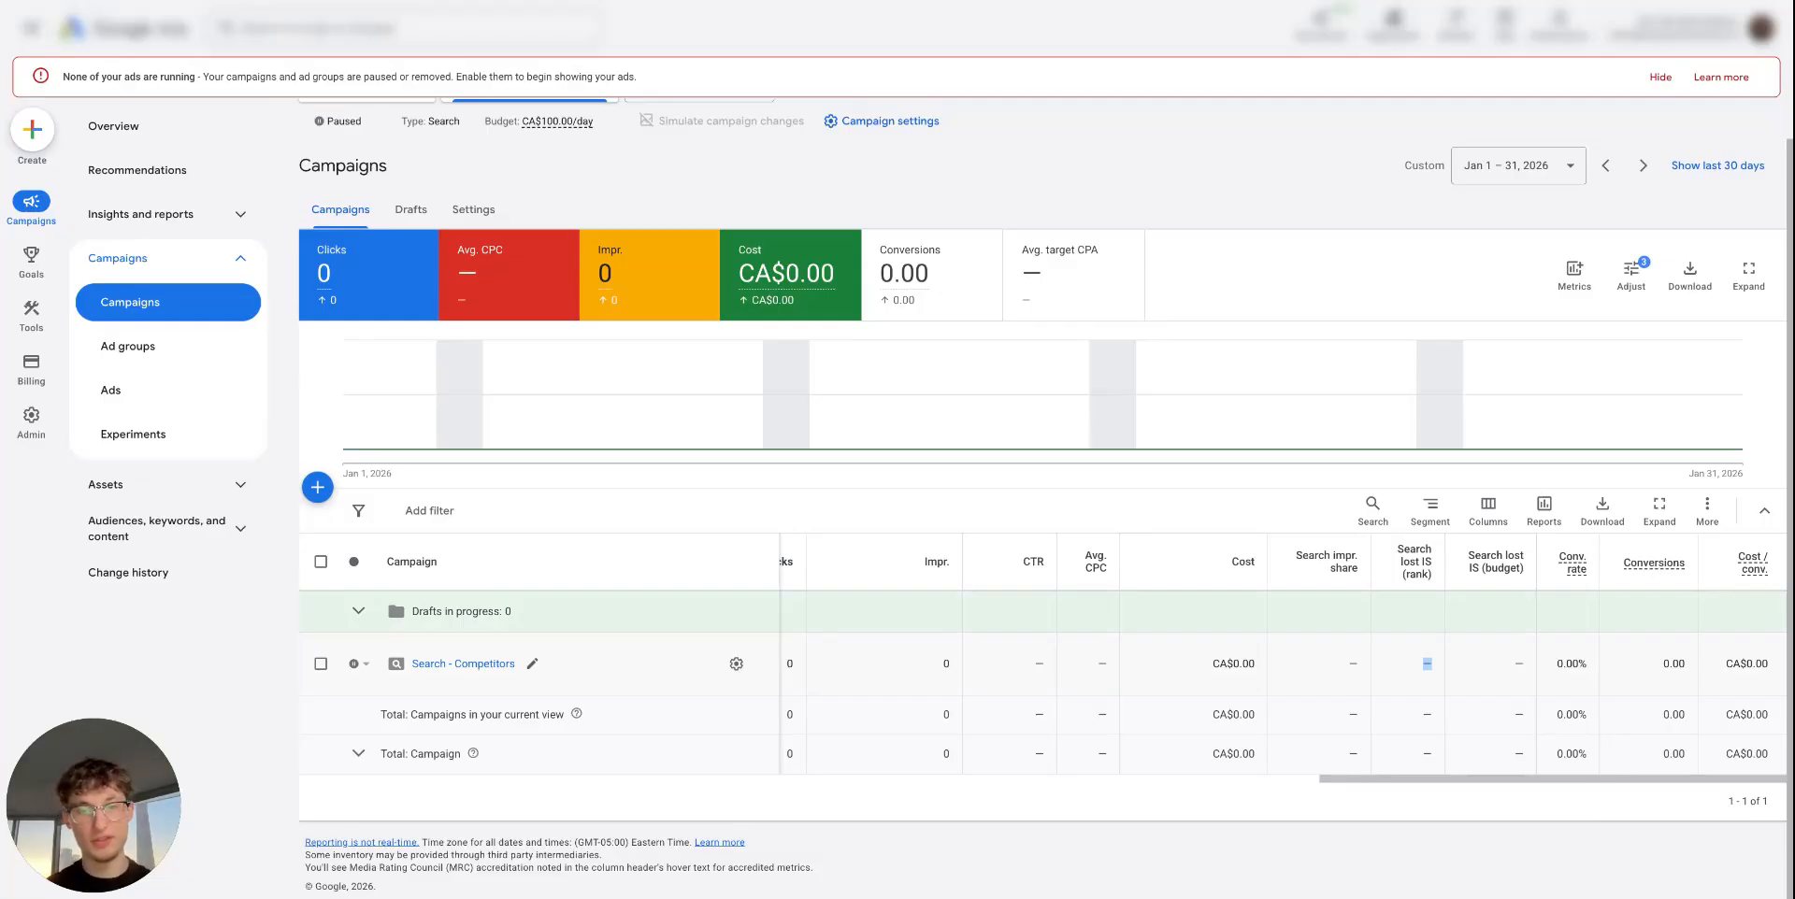
{"action": "scroll", "coordinate": [922, 642], "scroll_direction": "left", "scroll_amount": 3}
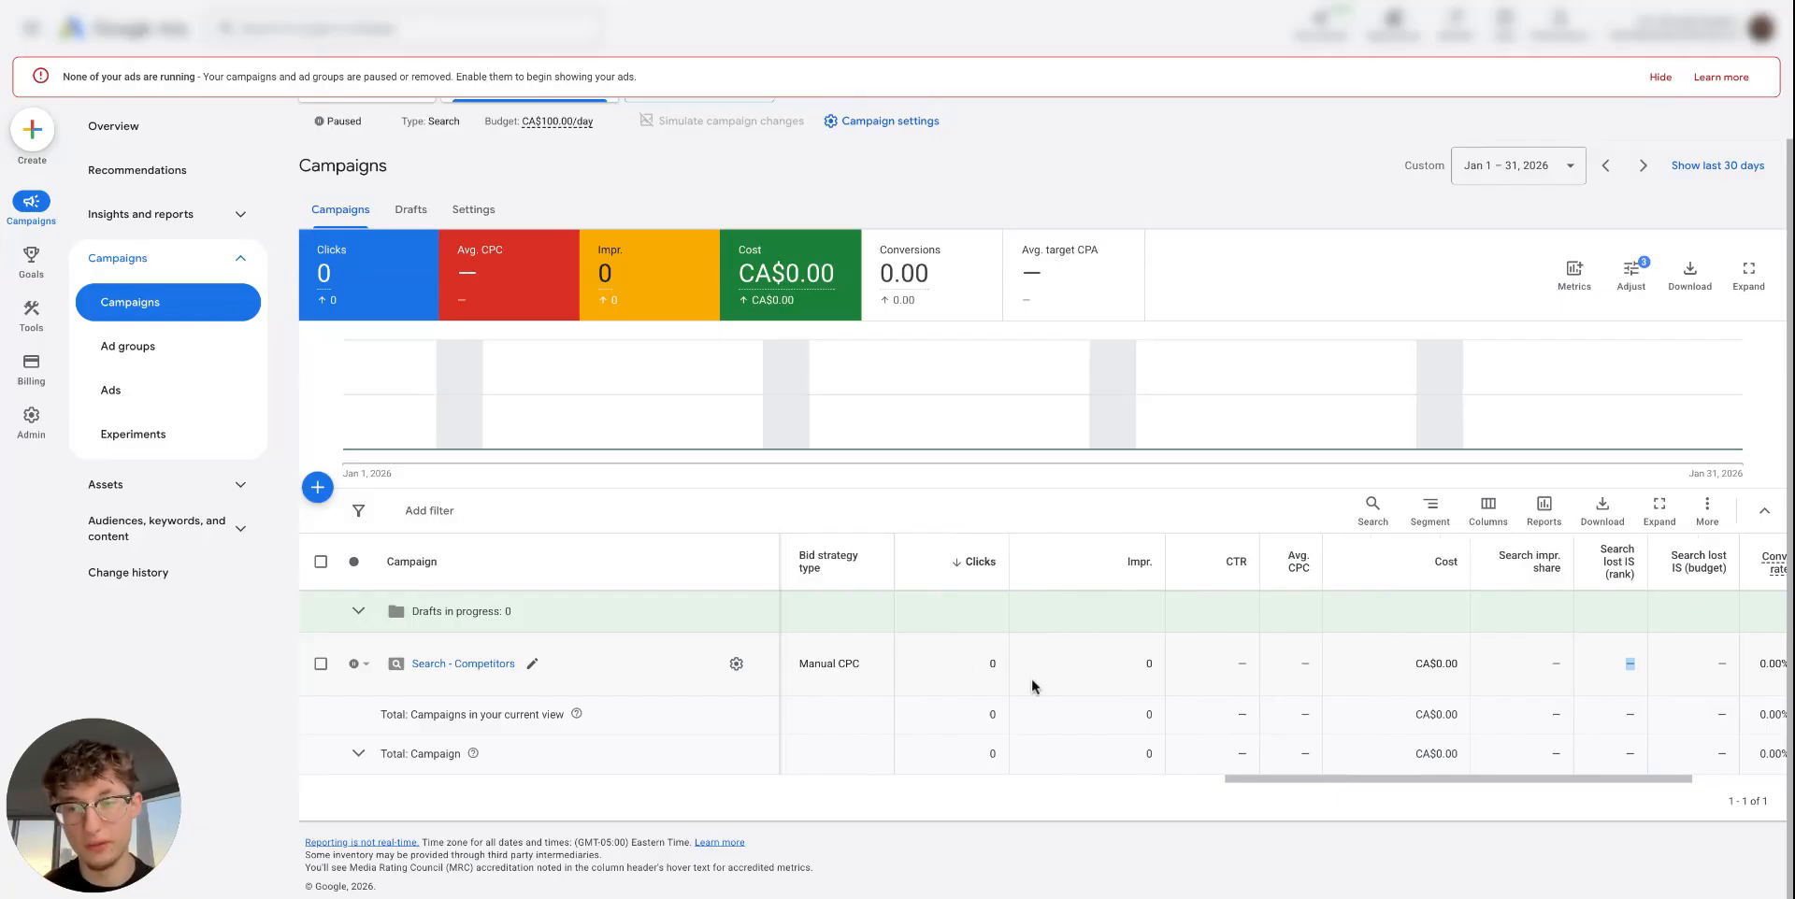
Step: Examine the Search - Competitors row's columns from budget and bid strategy type through impression share to cost per conversion
{"action": "scroll", "coordinate": [1030, 677], "scroll_direction": "right", "scroll_amount": 3}
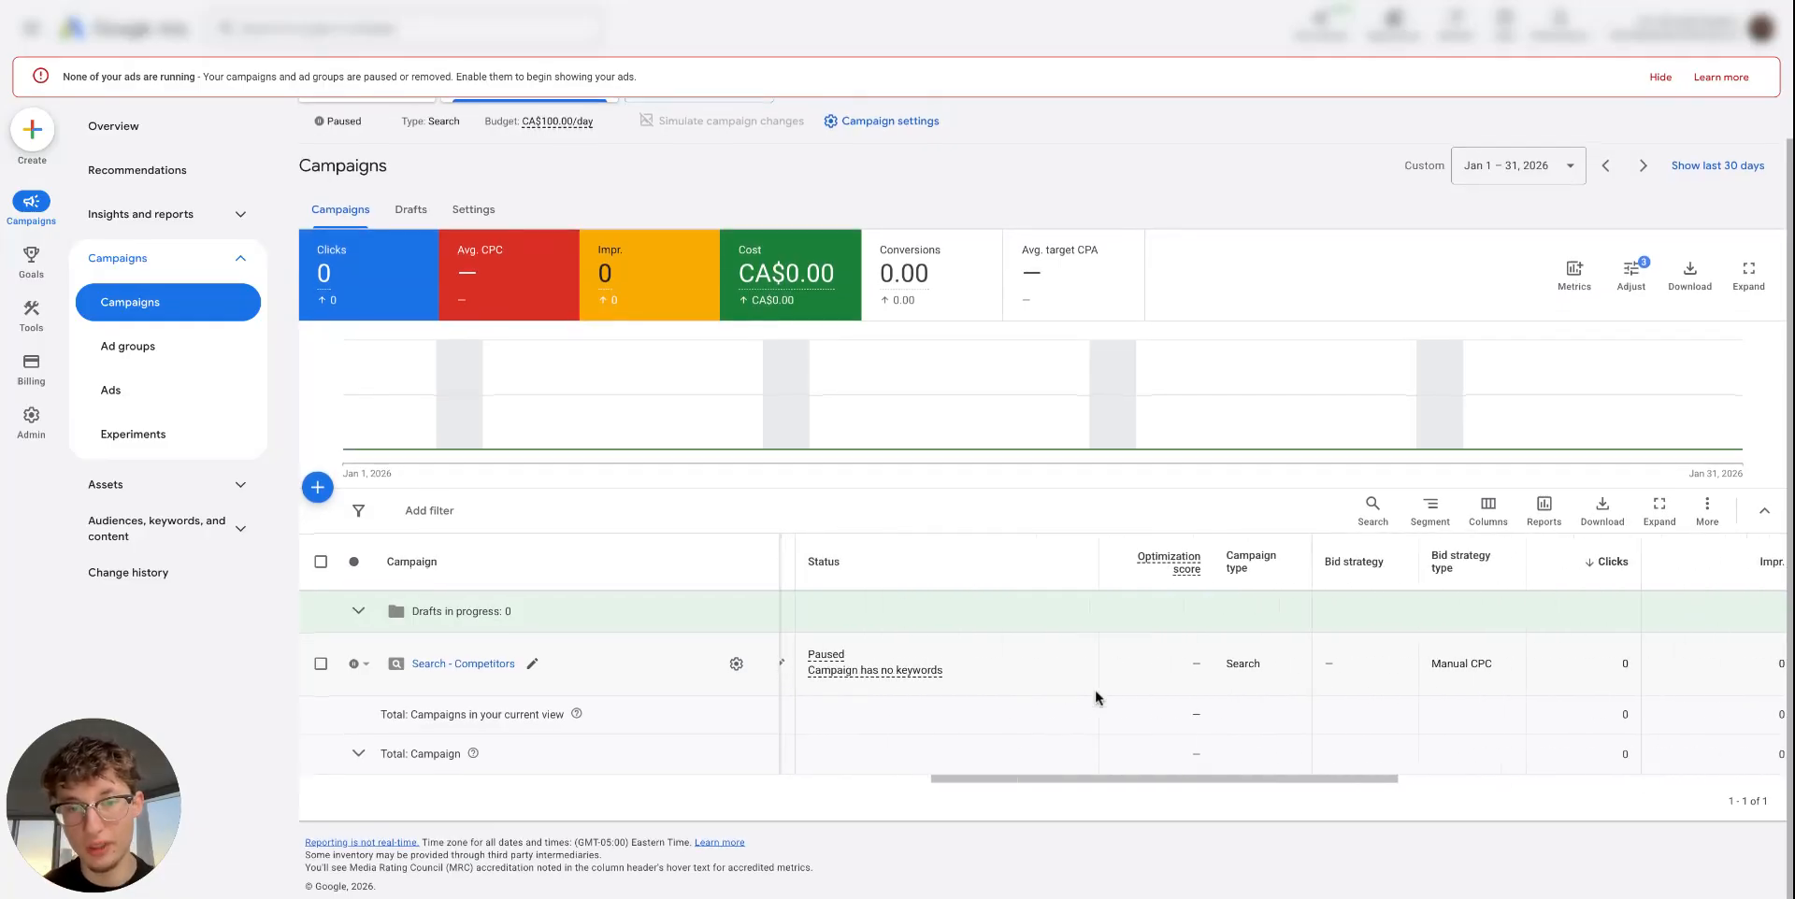
{"action": "scroll", "coordinate": [1028, 682], "scroll_direction": "left", "scroll_amount": 6}
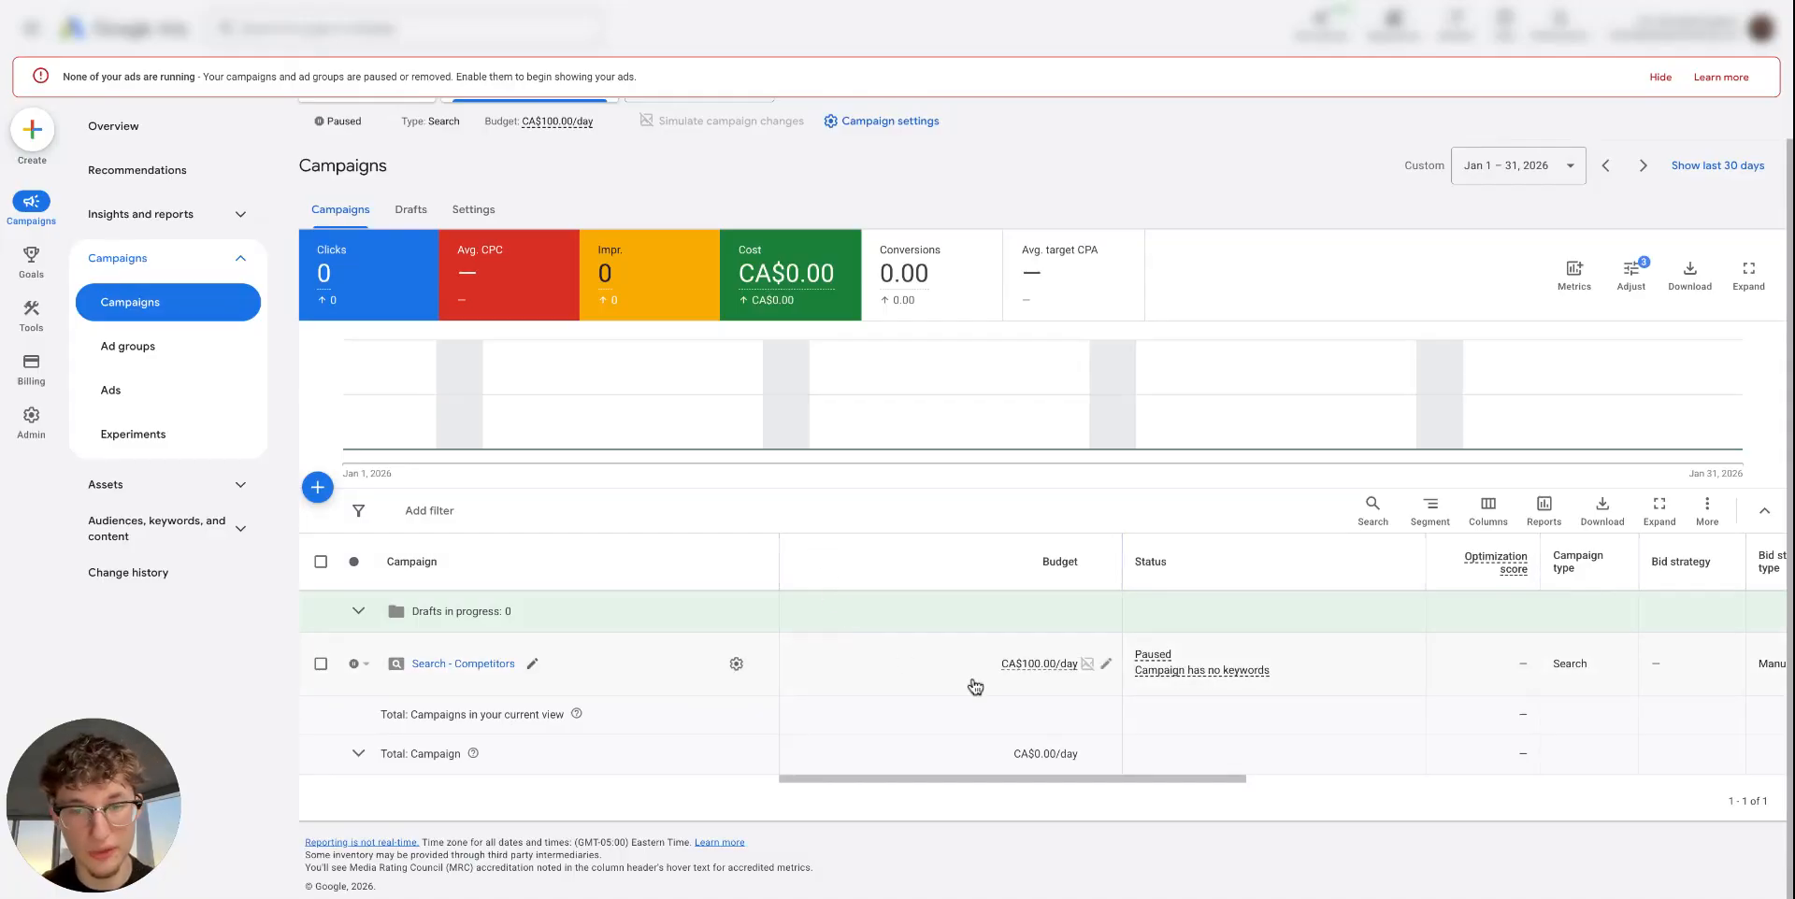
{"action": "scroll", "coordinate": [975, 687], "scroll_direction": "right", "scroll_amount": 4}
{"action": "scroll", "coordinate": [975, 687], "scroll_direction": "right", "scroll_amount": 5}
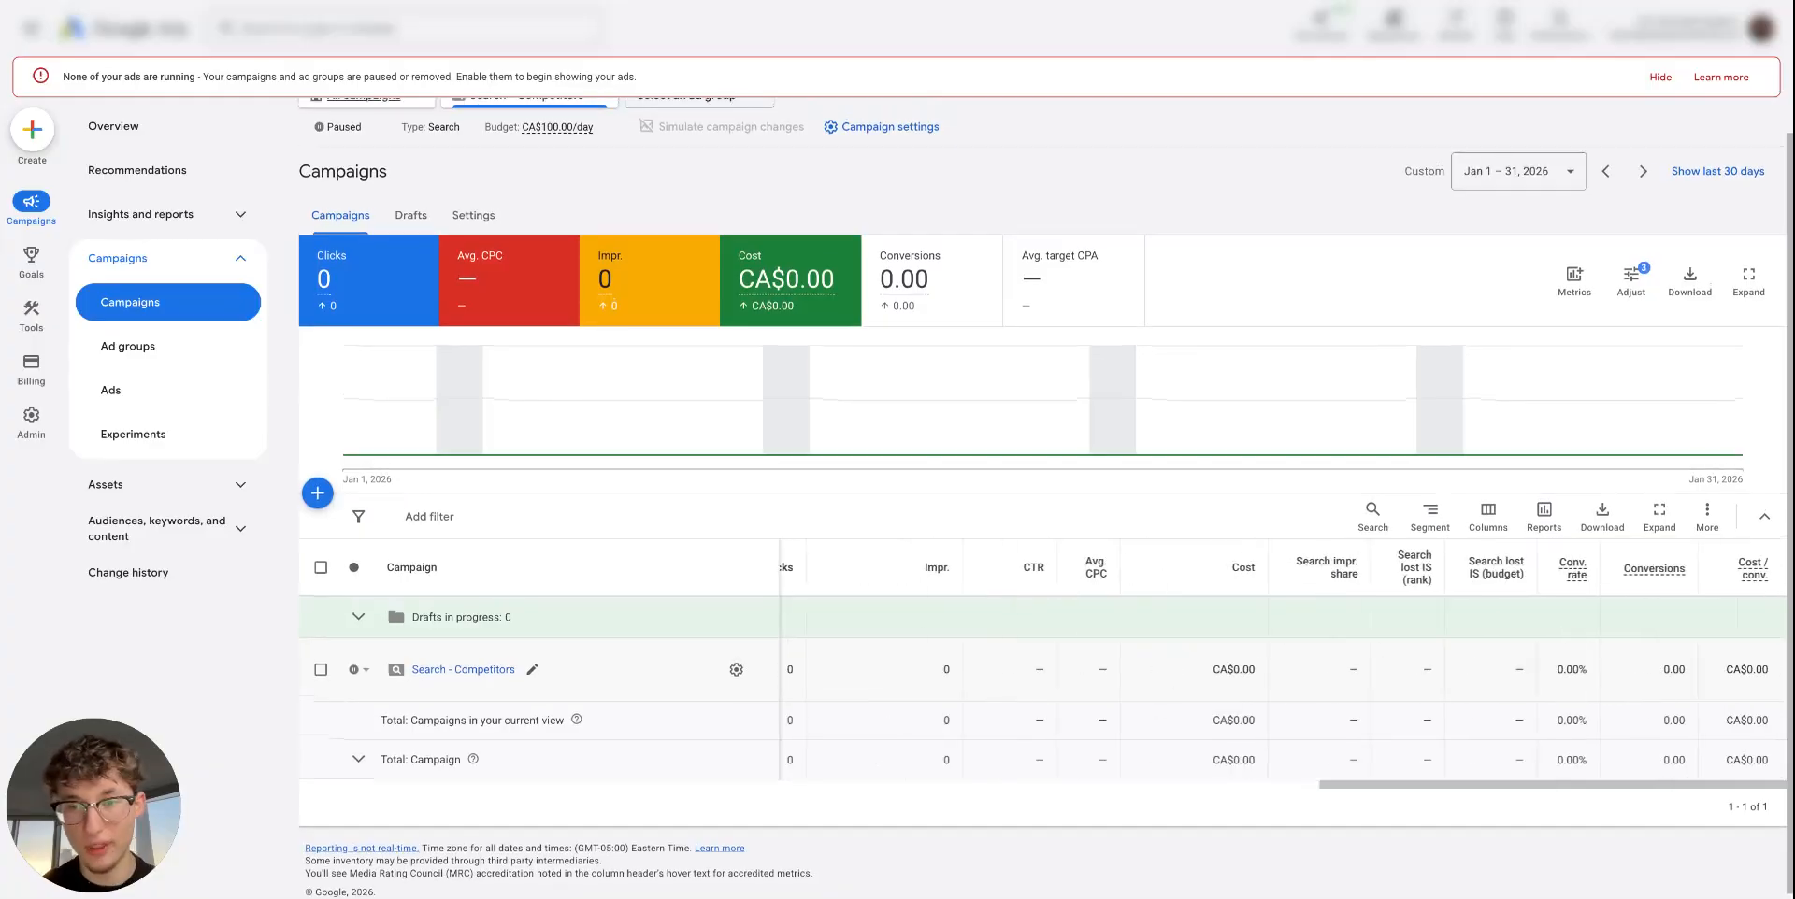
{"action": "mouse_move", "coordinate": [33, 318]}
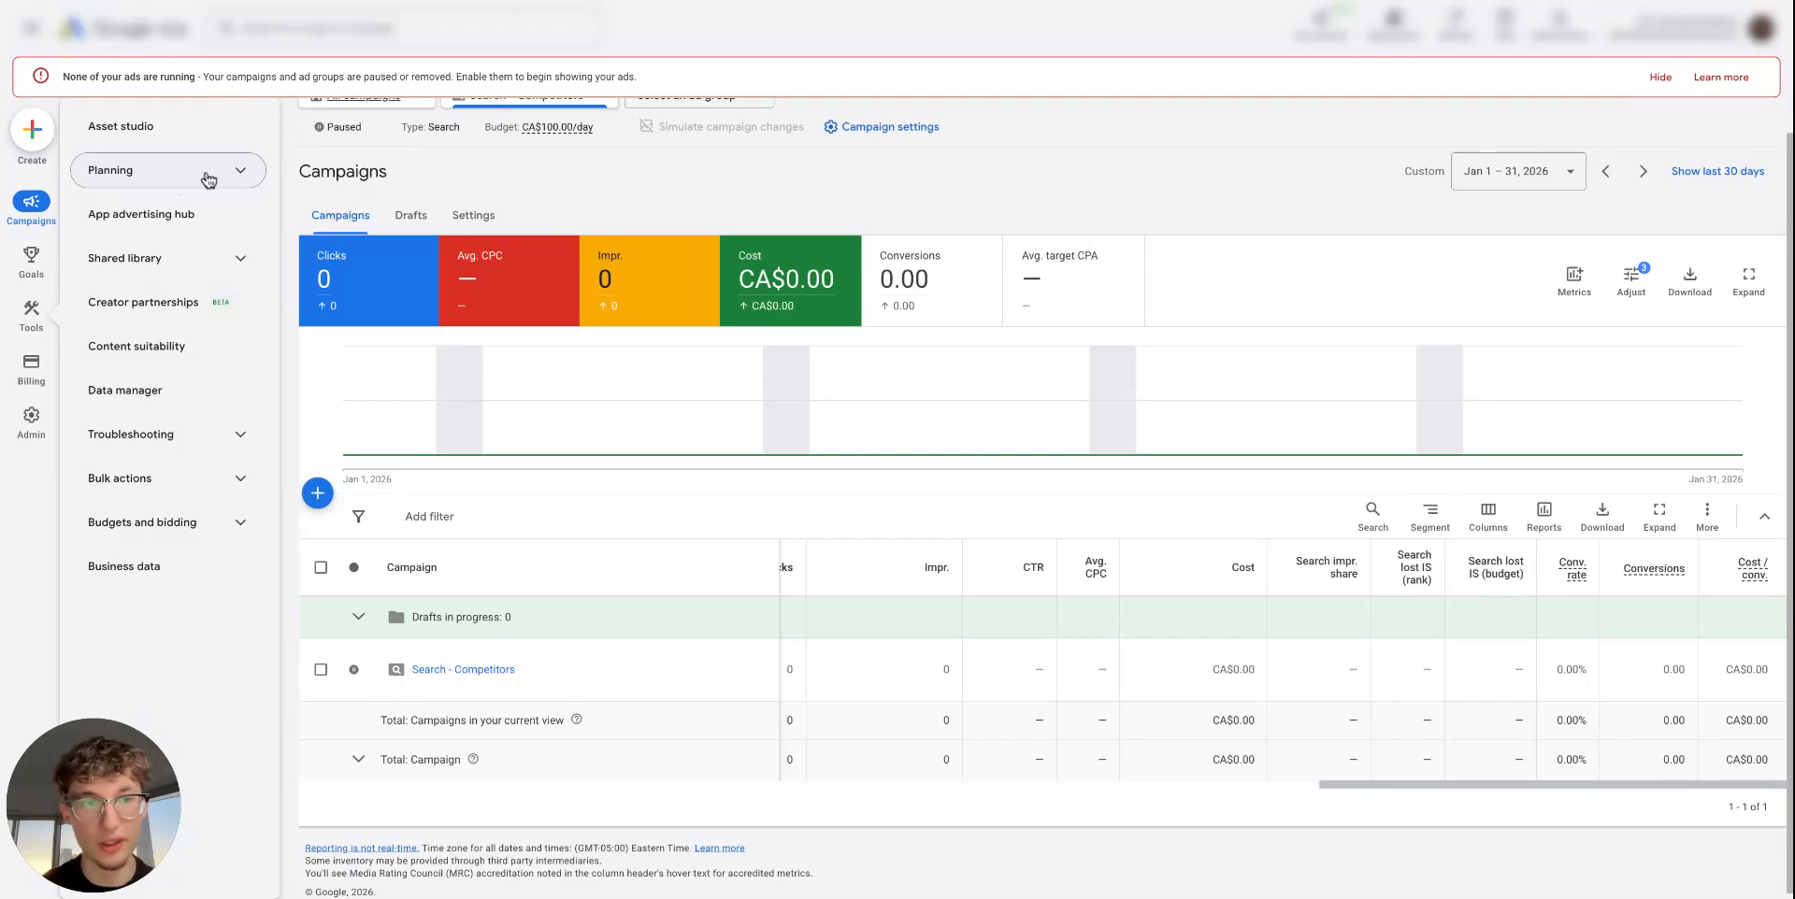
{"action": "scroll", "coordinate": [626, 670], "scroll_direction": "left", "scroll_amount": 5}
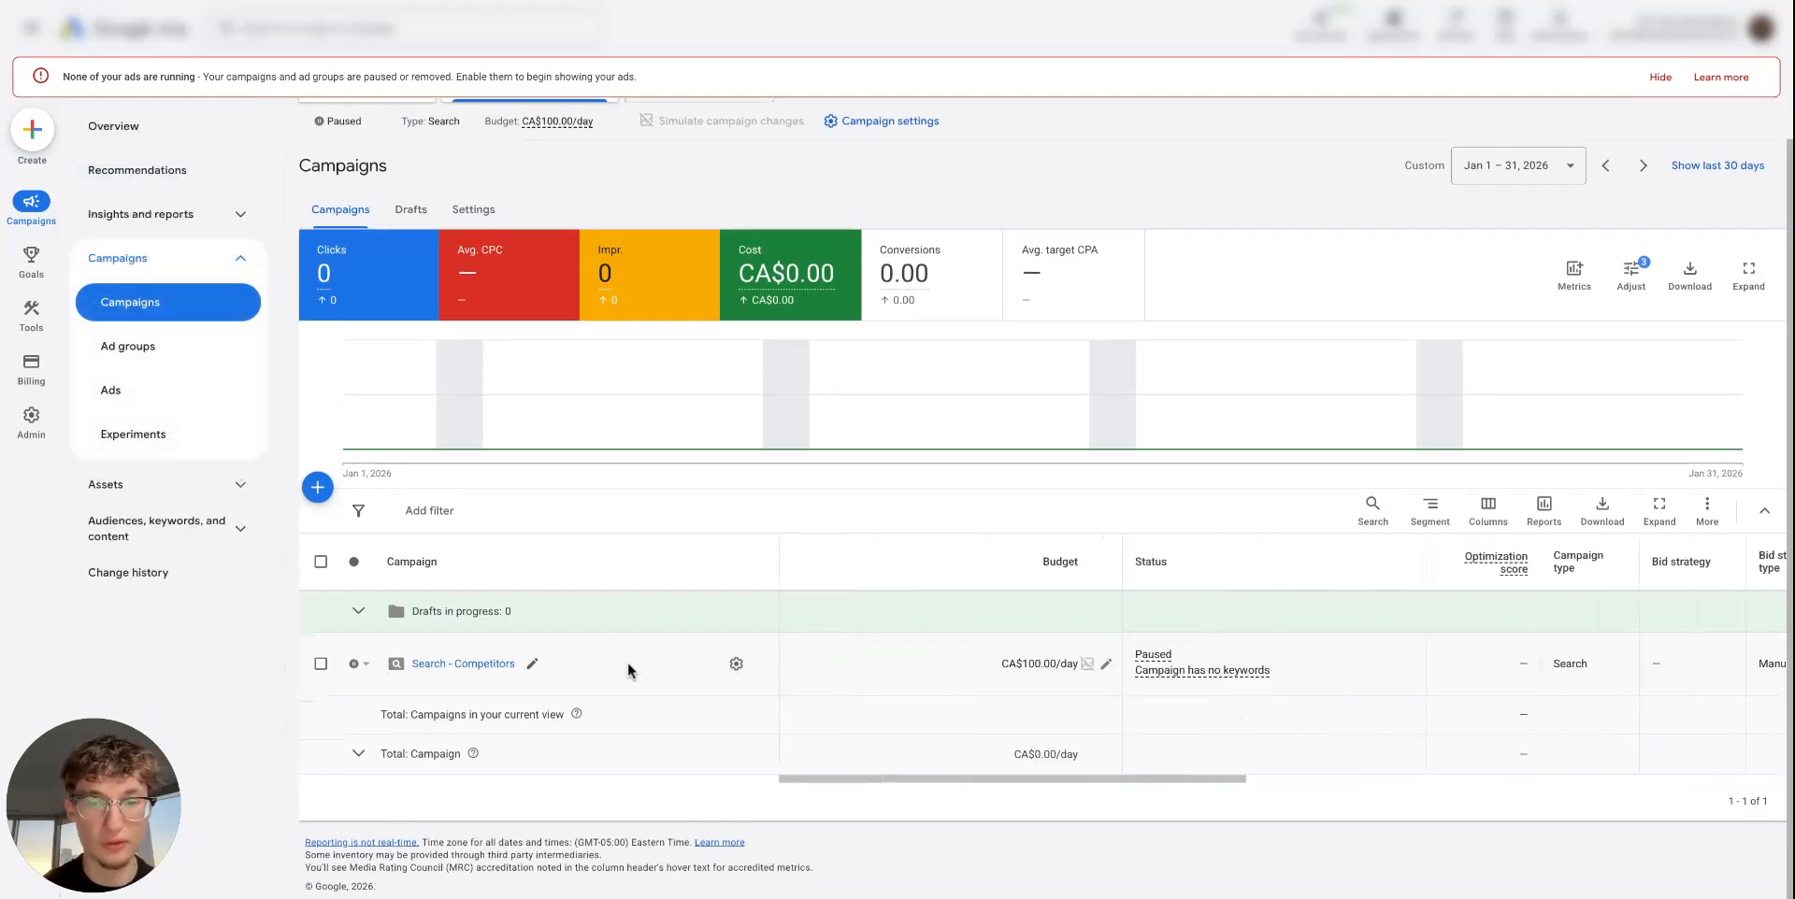
{"action": "scroll", "coordinate": [626, 662], "scroll_direction": "right", "scroll_amount": 5}
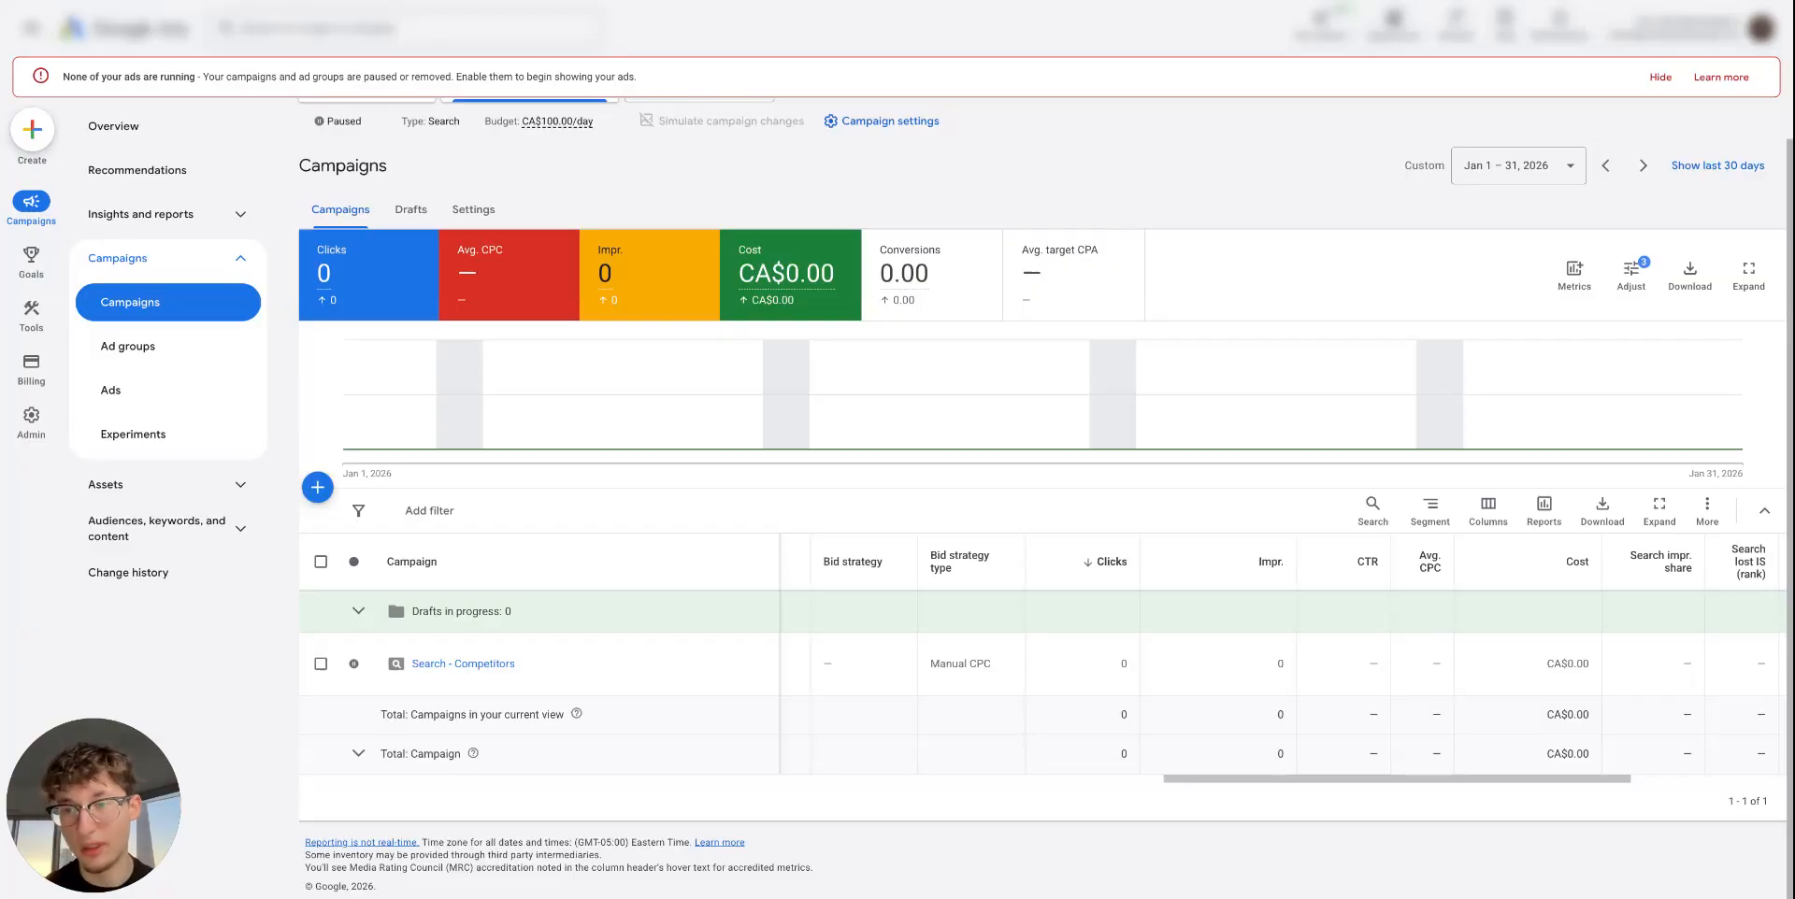
{"action": "scroll", "coordinate": [1645, 752], "scroll_direction": "right", "scroll_amount": 4}
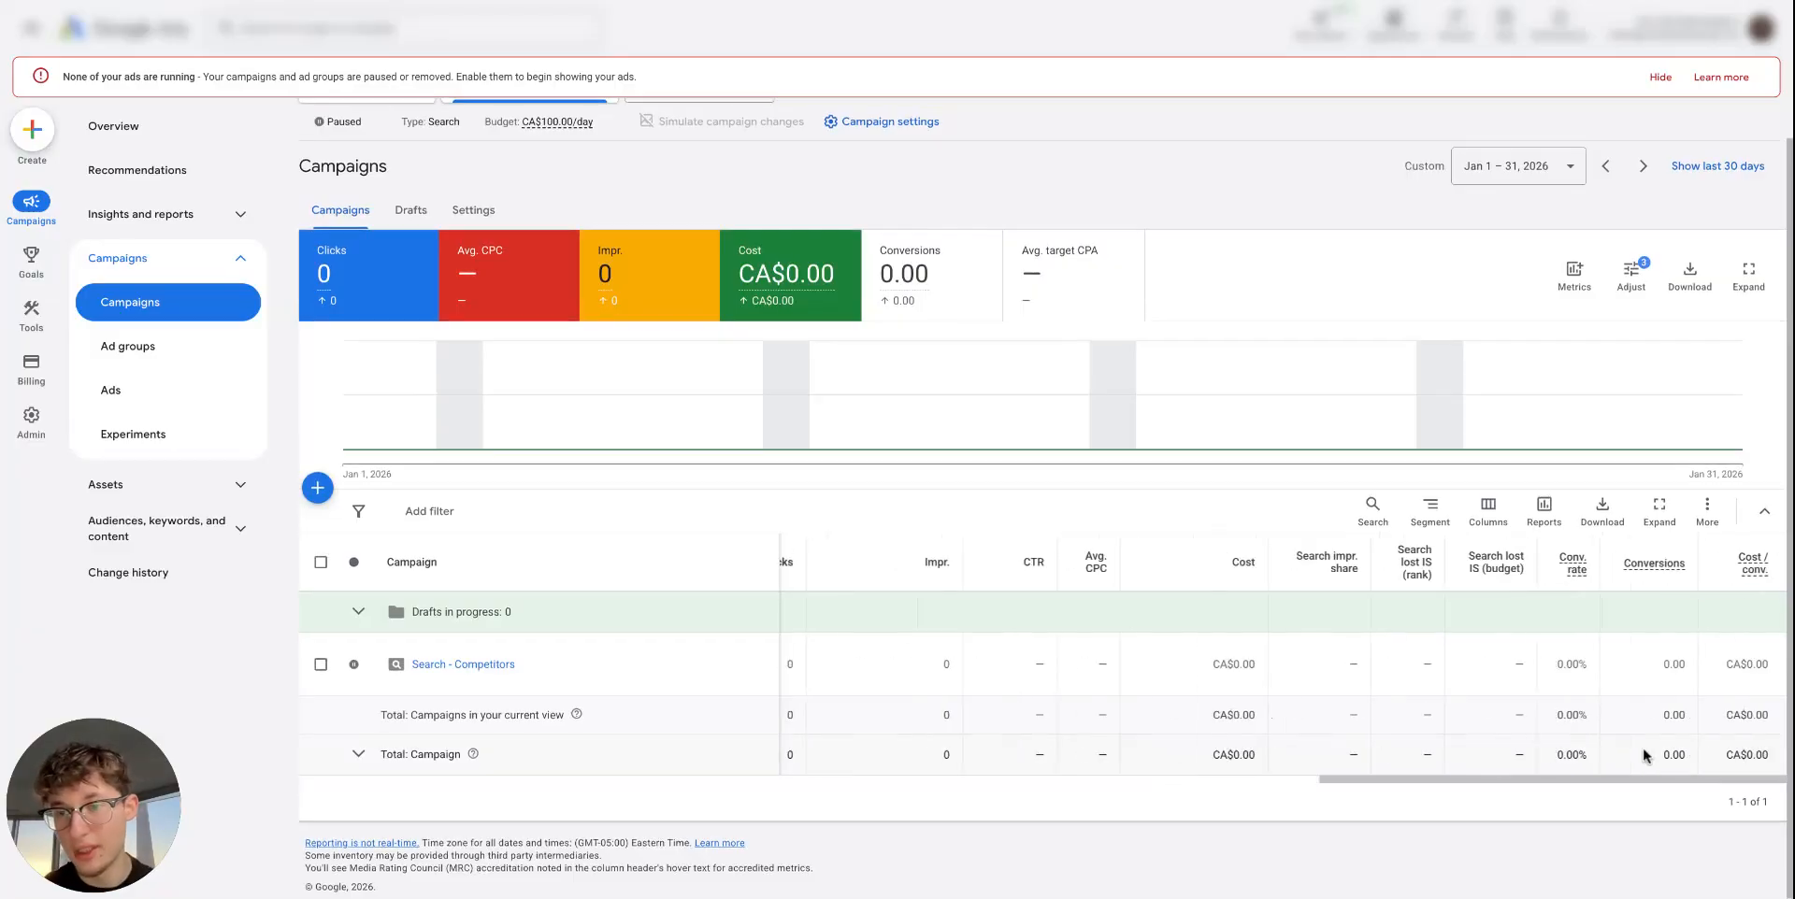
Step: Read the Search top IS and Search abs. top IS definitions among the Competitive metrics columns, and leave without applying changes
{"action": "left_click", "coordinate": [1500, 525]}
{"action": "left_click", "coordinate": [1526, 671]}
{"action": "left_click", "coordinate": [790, 652]}
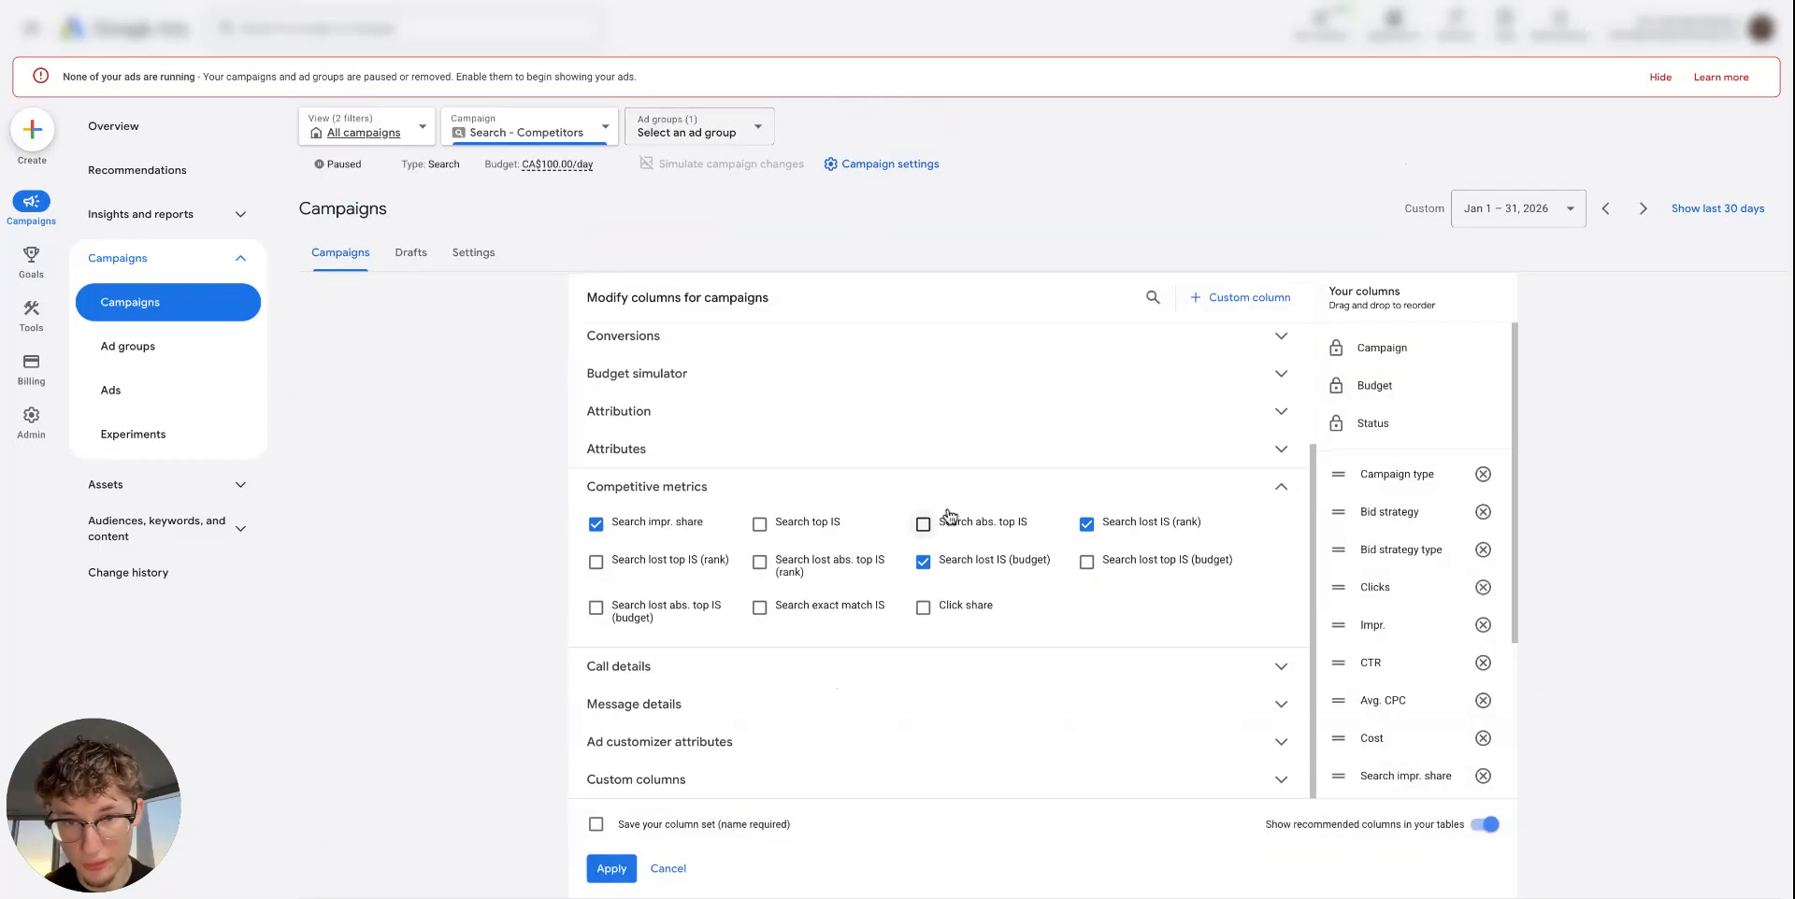
{"action": "mouse_move", "coordinate": [830, 520]}
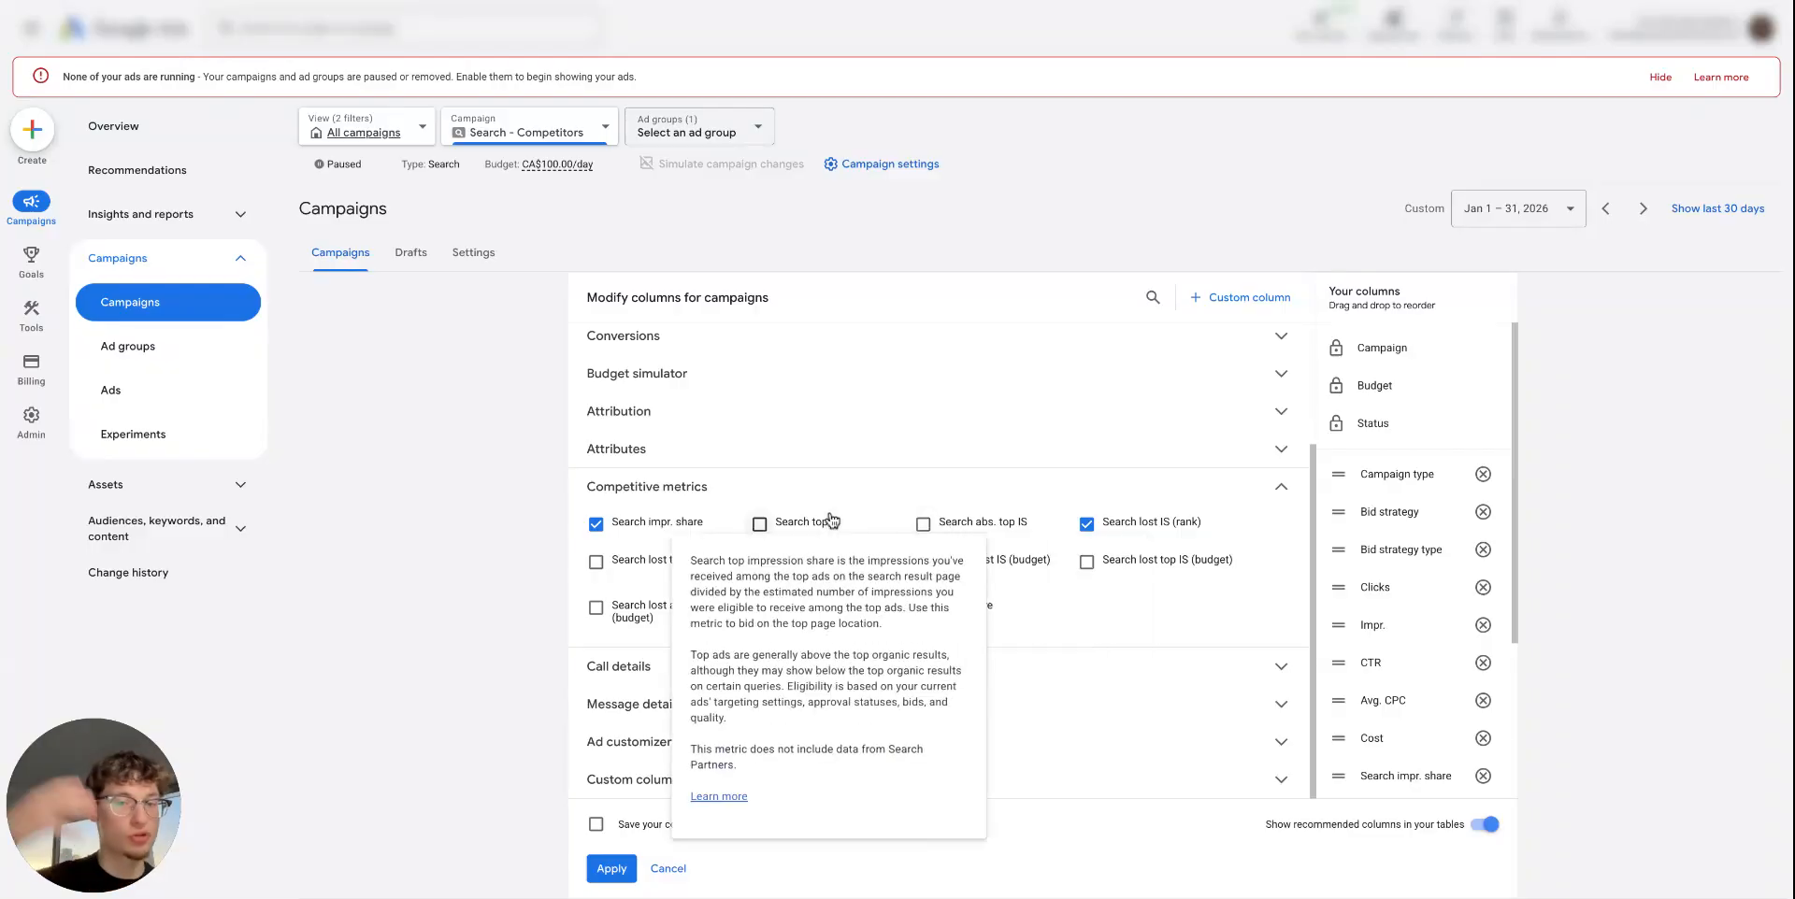
{"action": "mouse_move", "coordinate": [955, 517]}
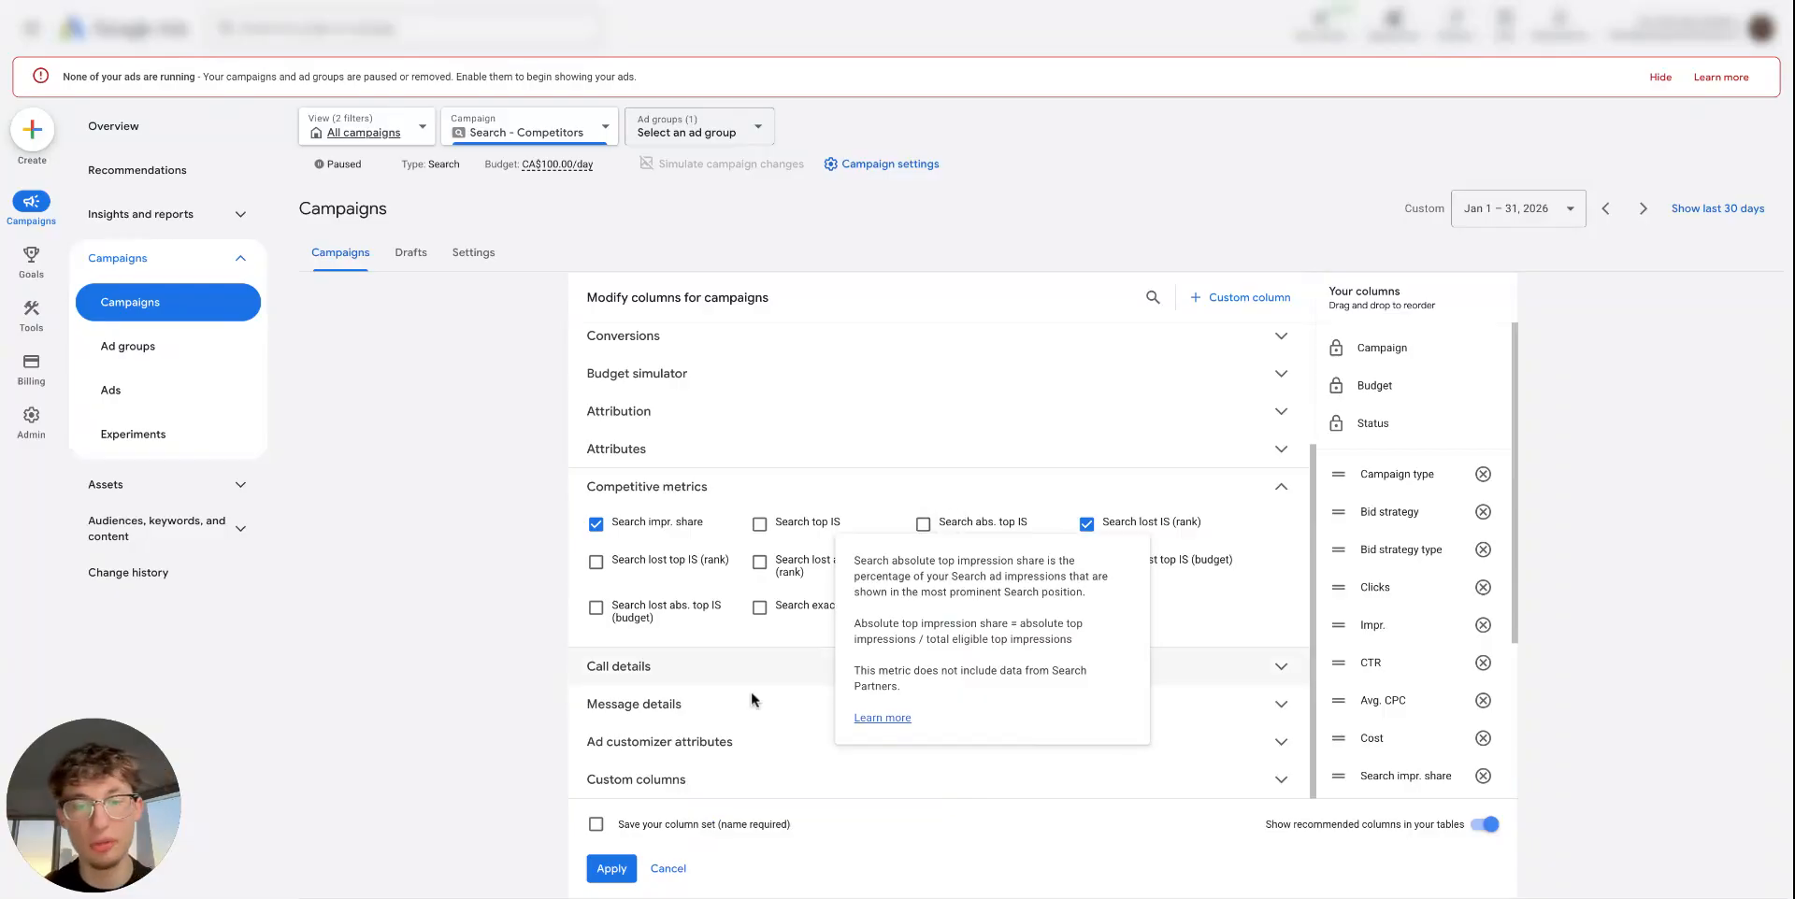
{"action": "left_click", "coordinate": [669, 868]}
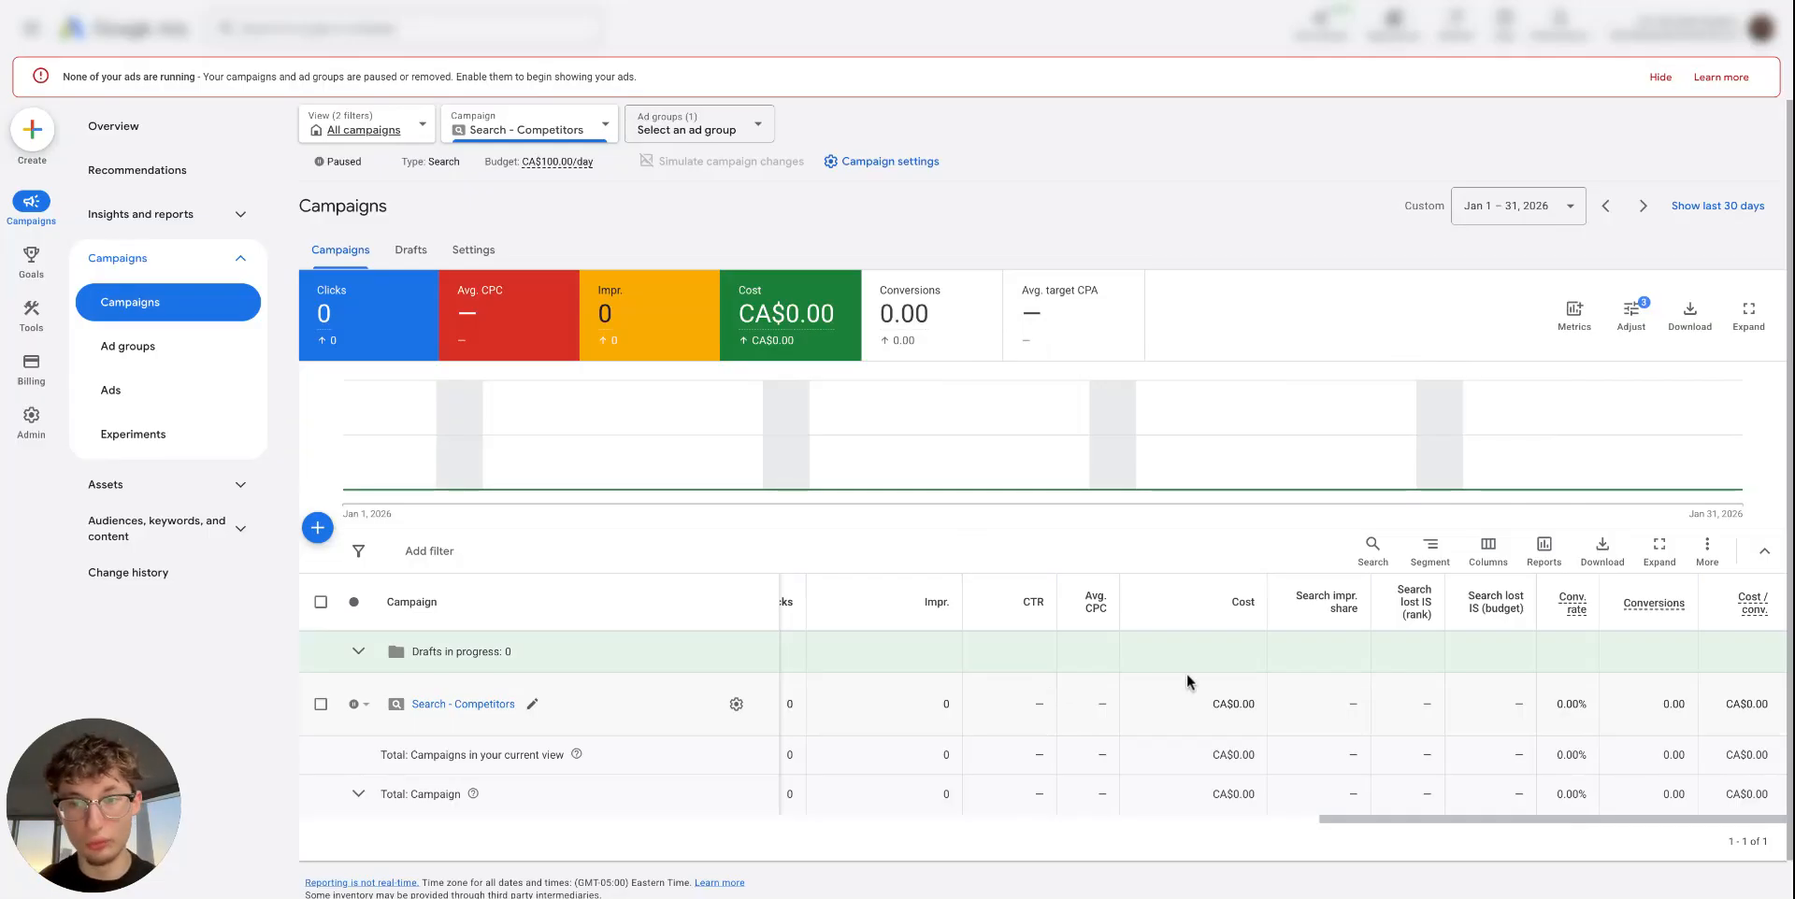
{"action": "scroll", "coordinate": [1235, 692], "scroll_direction": "left", "scroll_amount": 1}
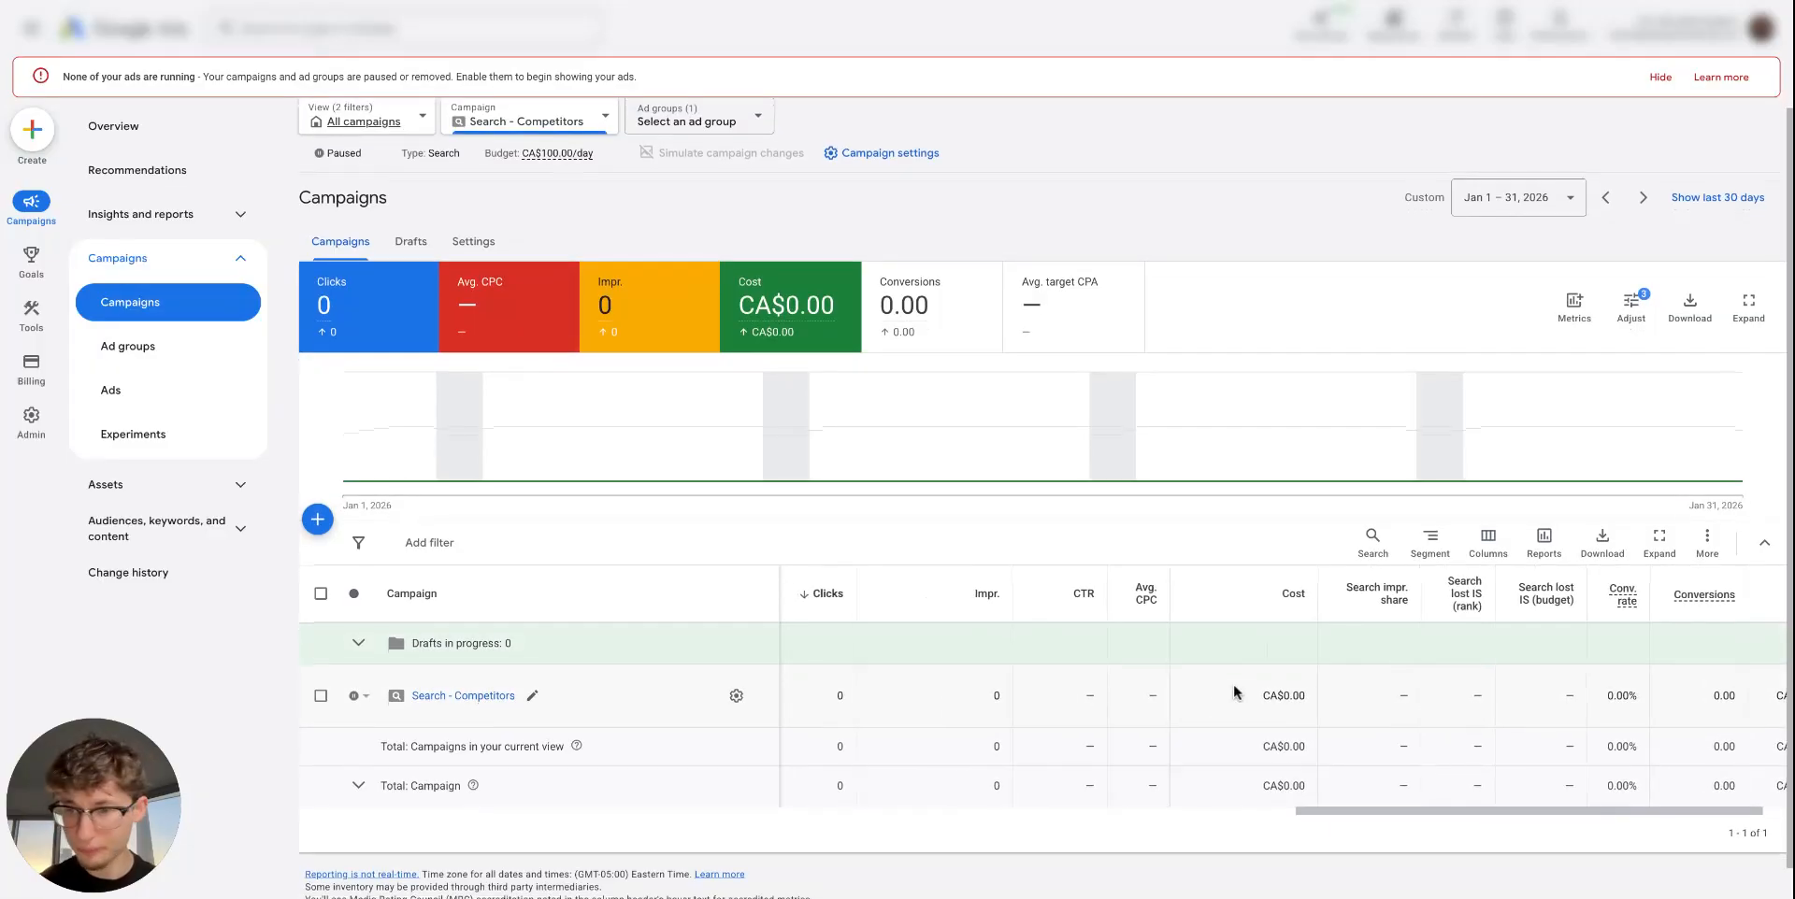
{"action": "scroll", "coordinate": [1236, 692], "scroll_direction": "right", "scroll_amount": 1}
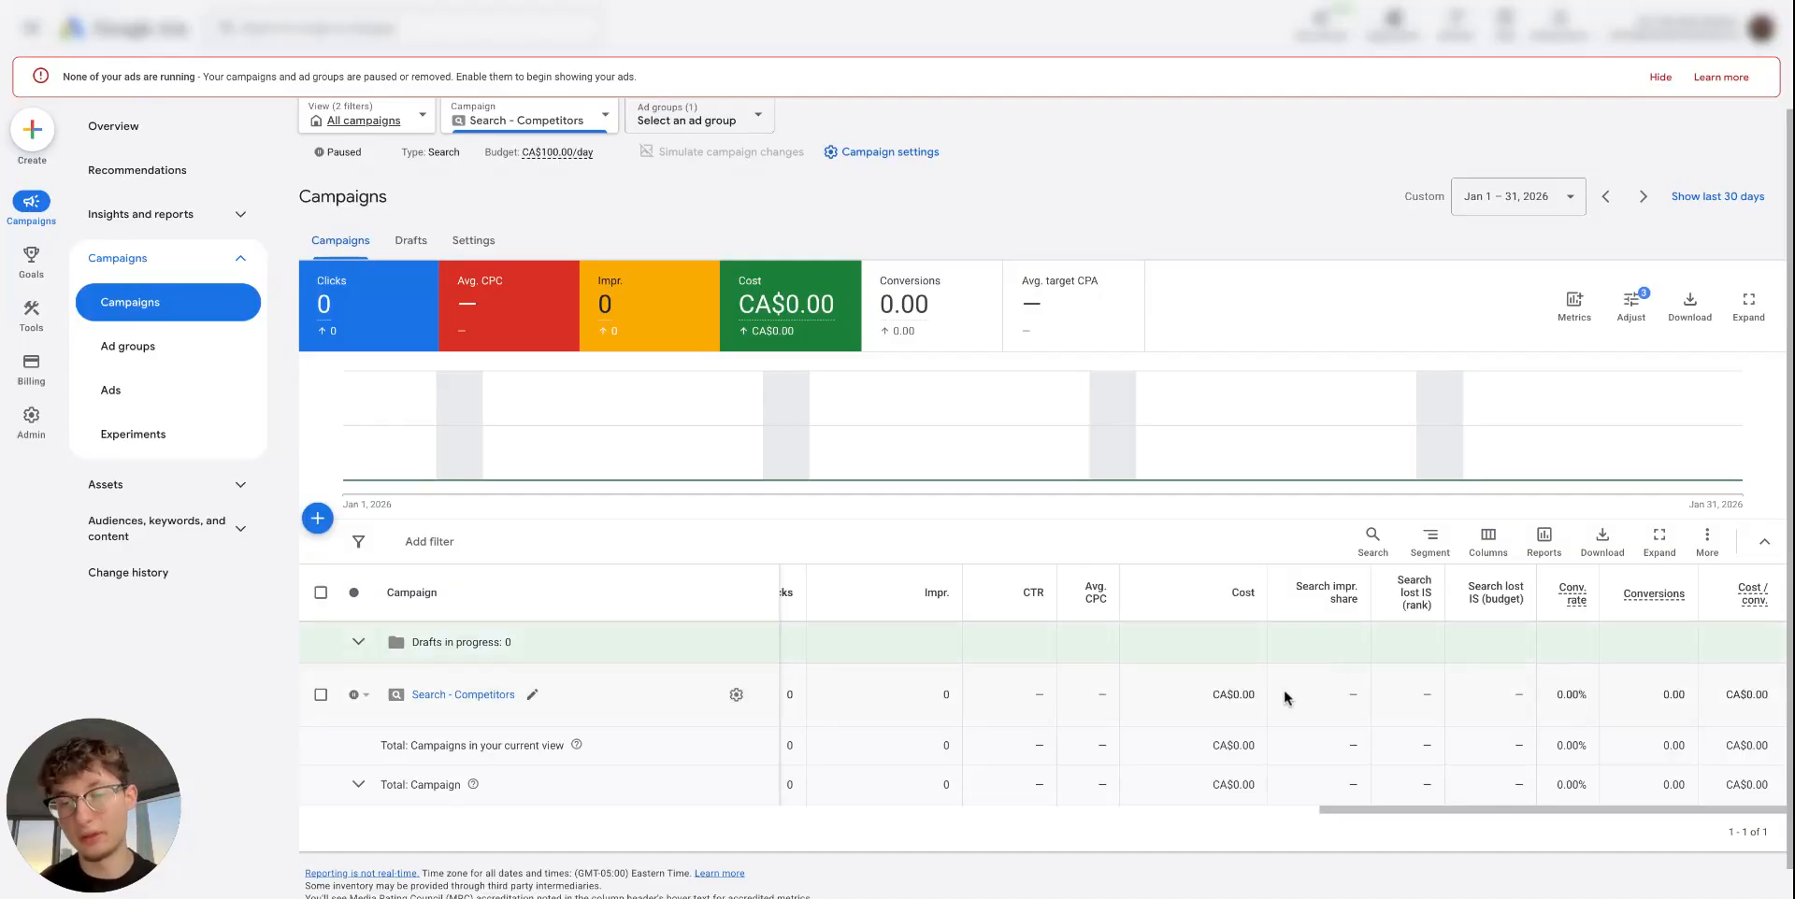
{"action": "scroll", "coordinate": [1288, 697], "scroll_direction": "left", "scroll_amount": 2}
{"action": "scroll", "coordinate": [1286, 696], "scroll_direction": "down", "scroll_amount": 1}
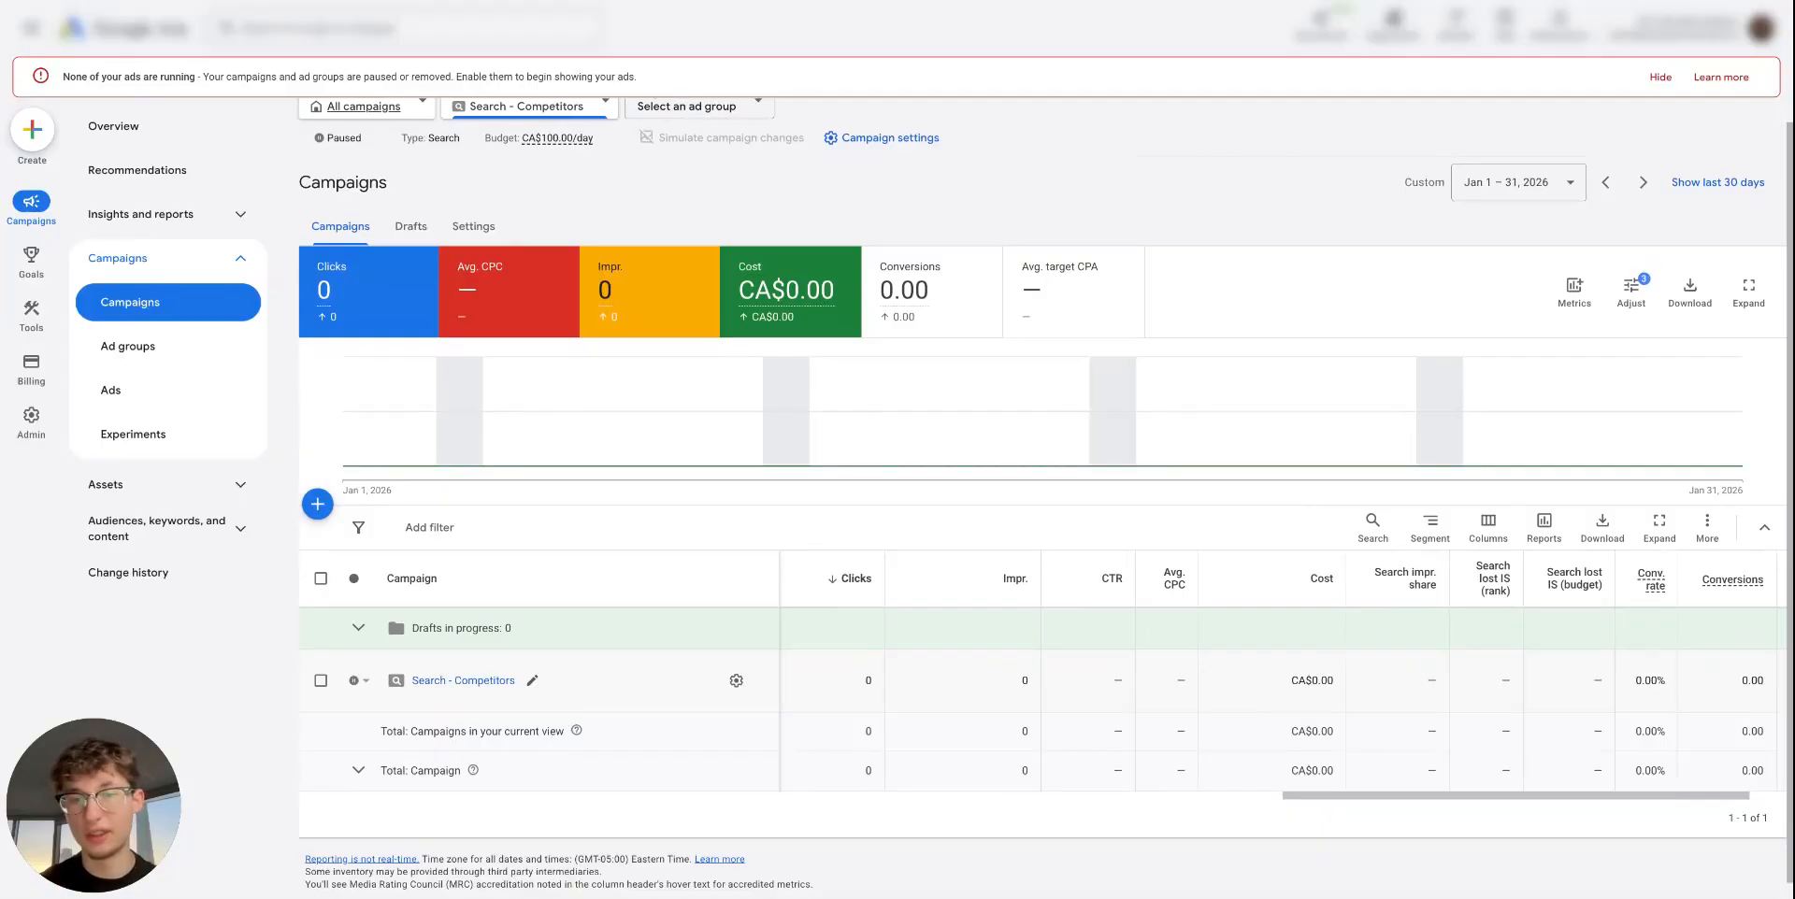
{"action": "scroll", "coordinate": [1375, 680], "scroll_direction": "right", "scroll_amount": 2}
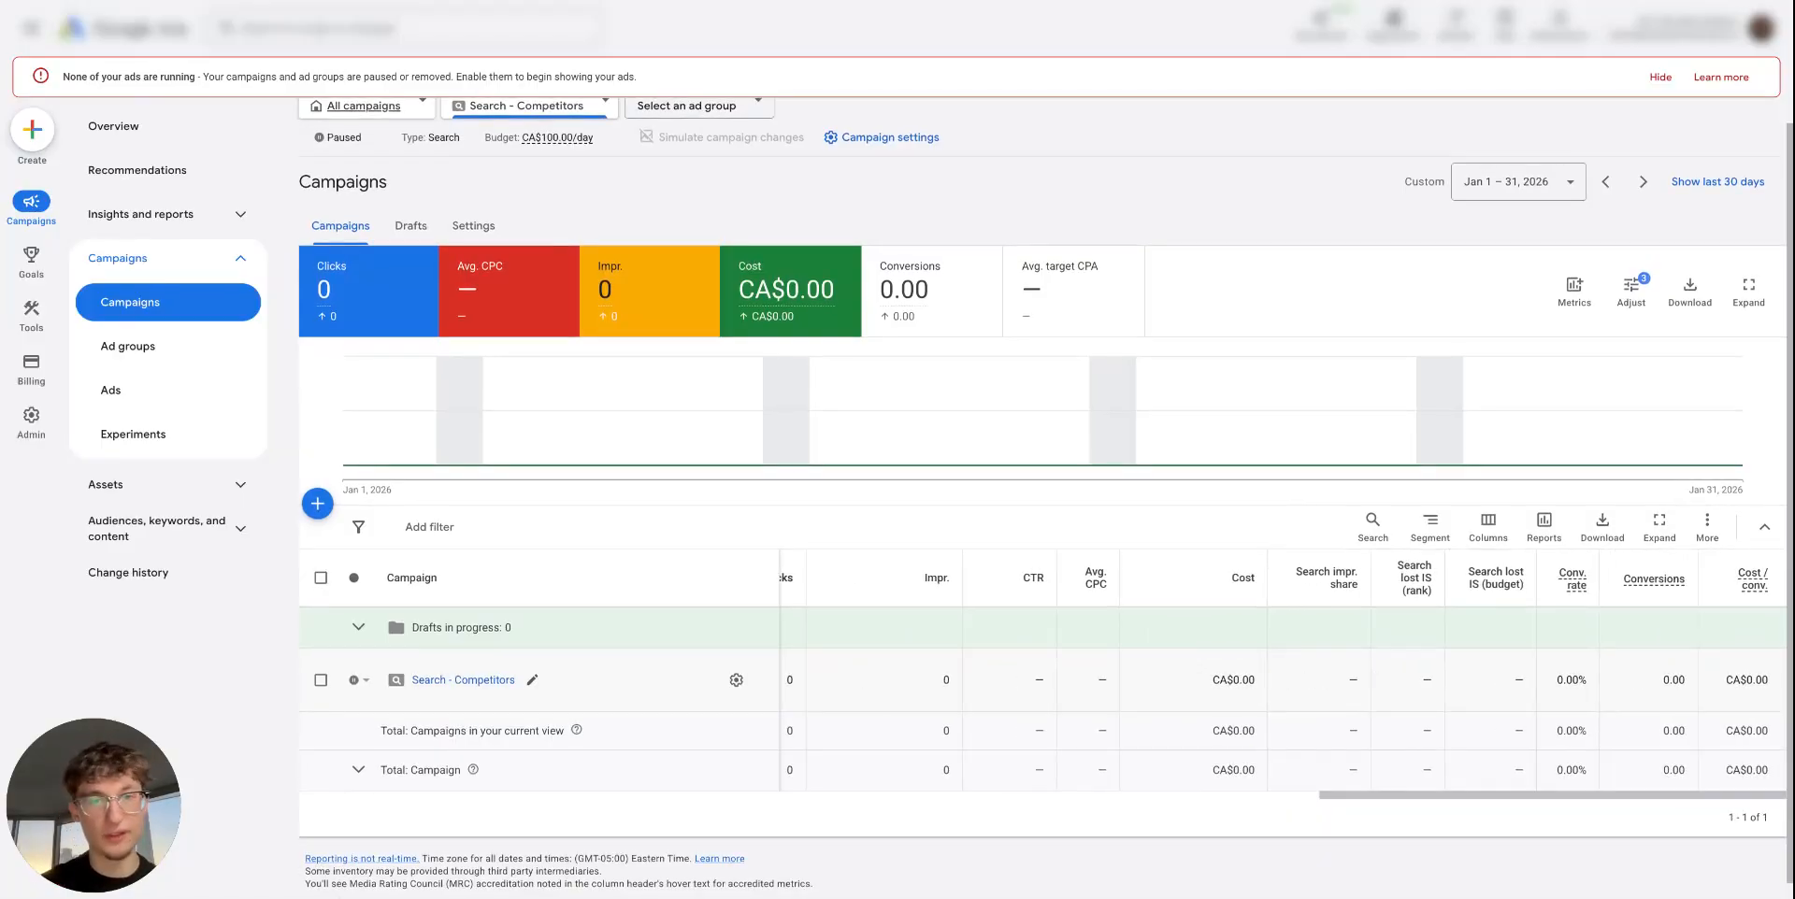
{"action": "scroll", "coordinate": [1374, 689], "scroll_direction": "left", "scroll_amount": 10}
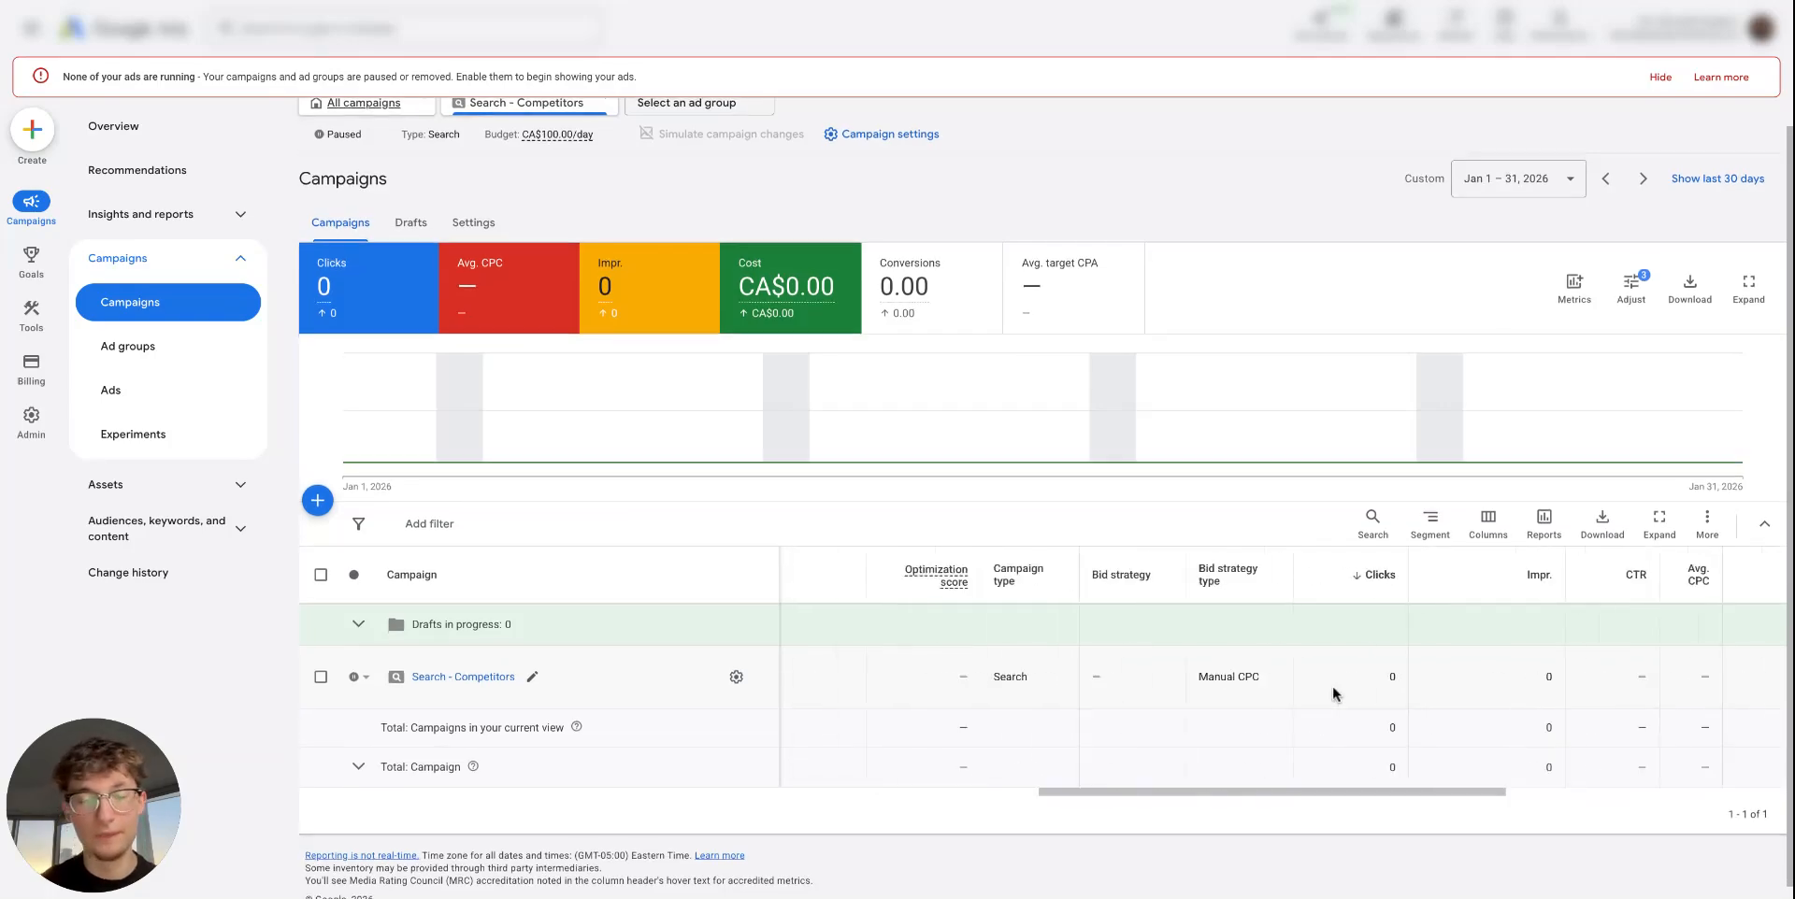
Step: Open the portfolio bid strategies page under Budgets and bidding and start a new Maximize conversions strategy
{"action": "mouse_move", "coordinate": [36, 323]}
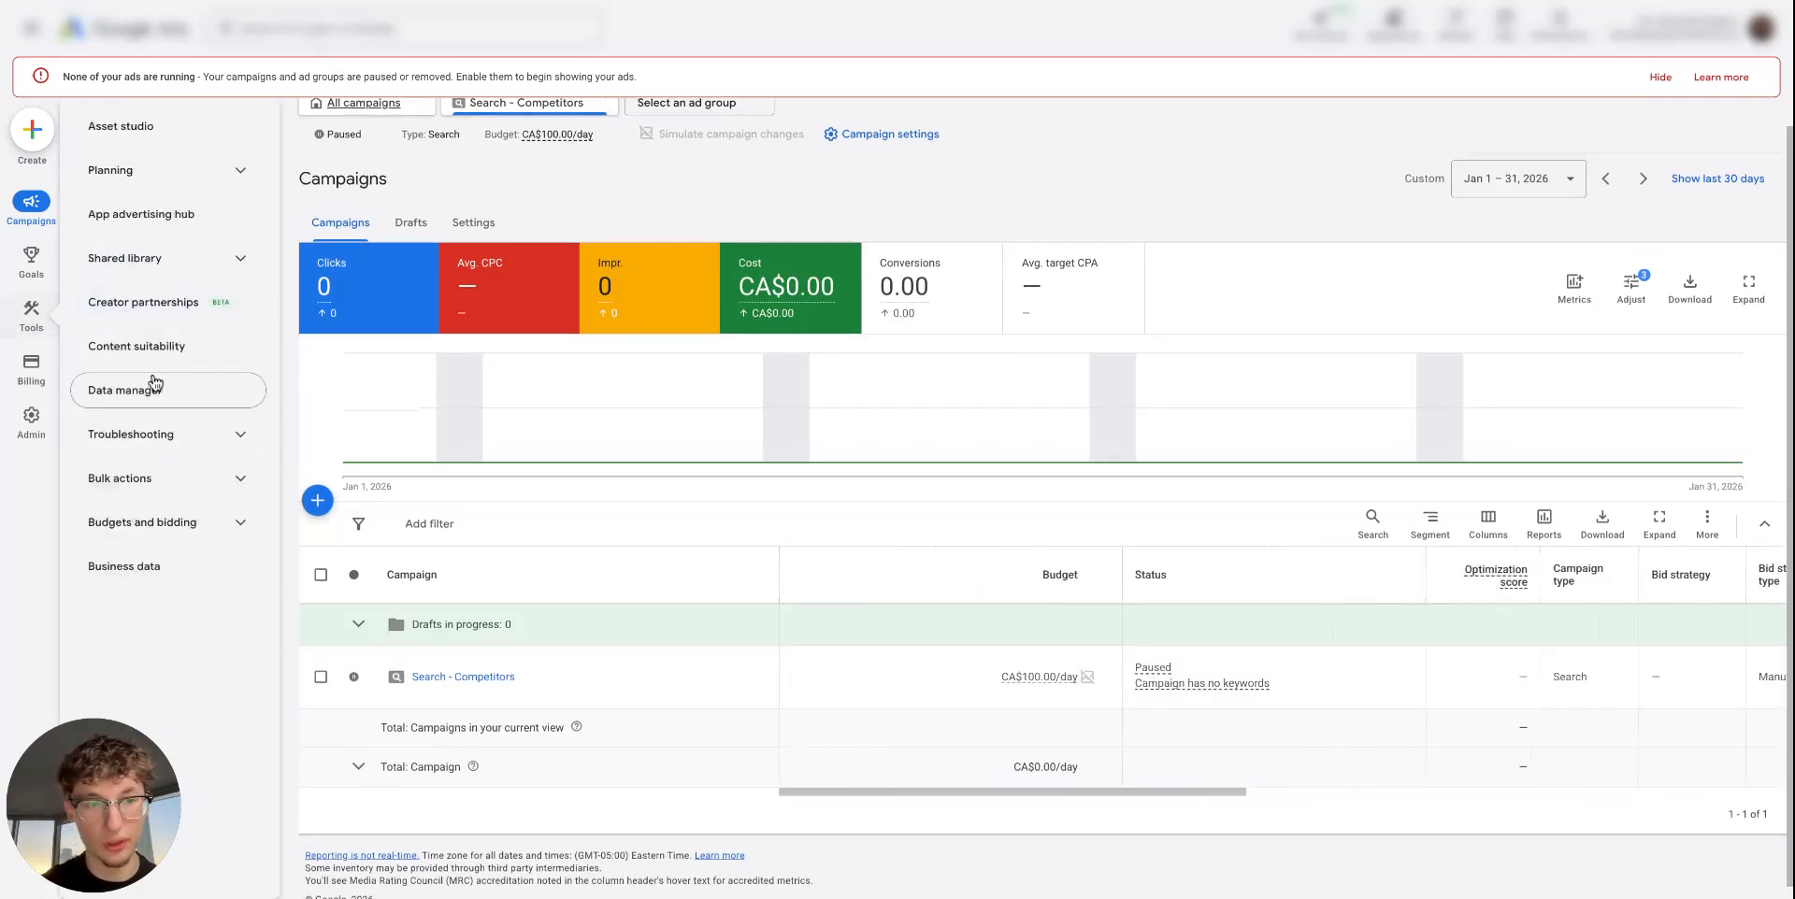
{"action": "left_click", "coordinate": [189, 522]}
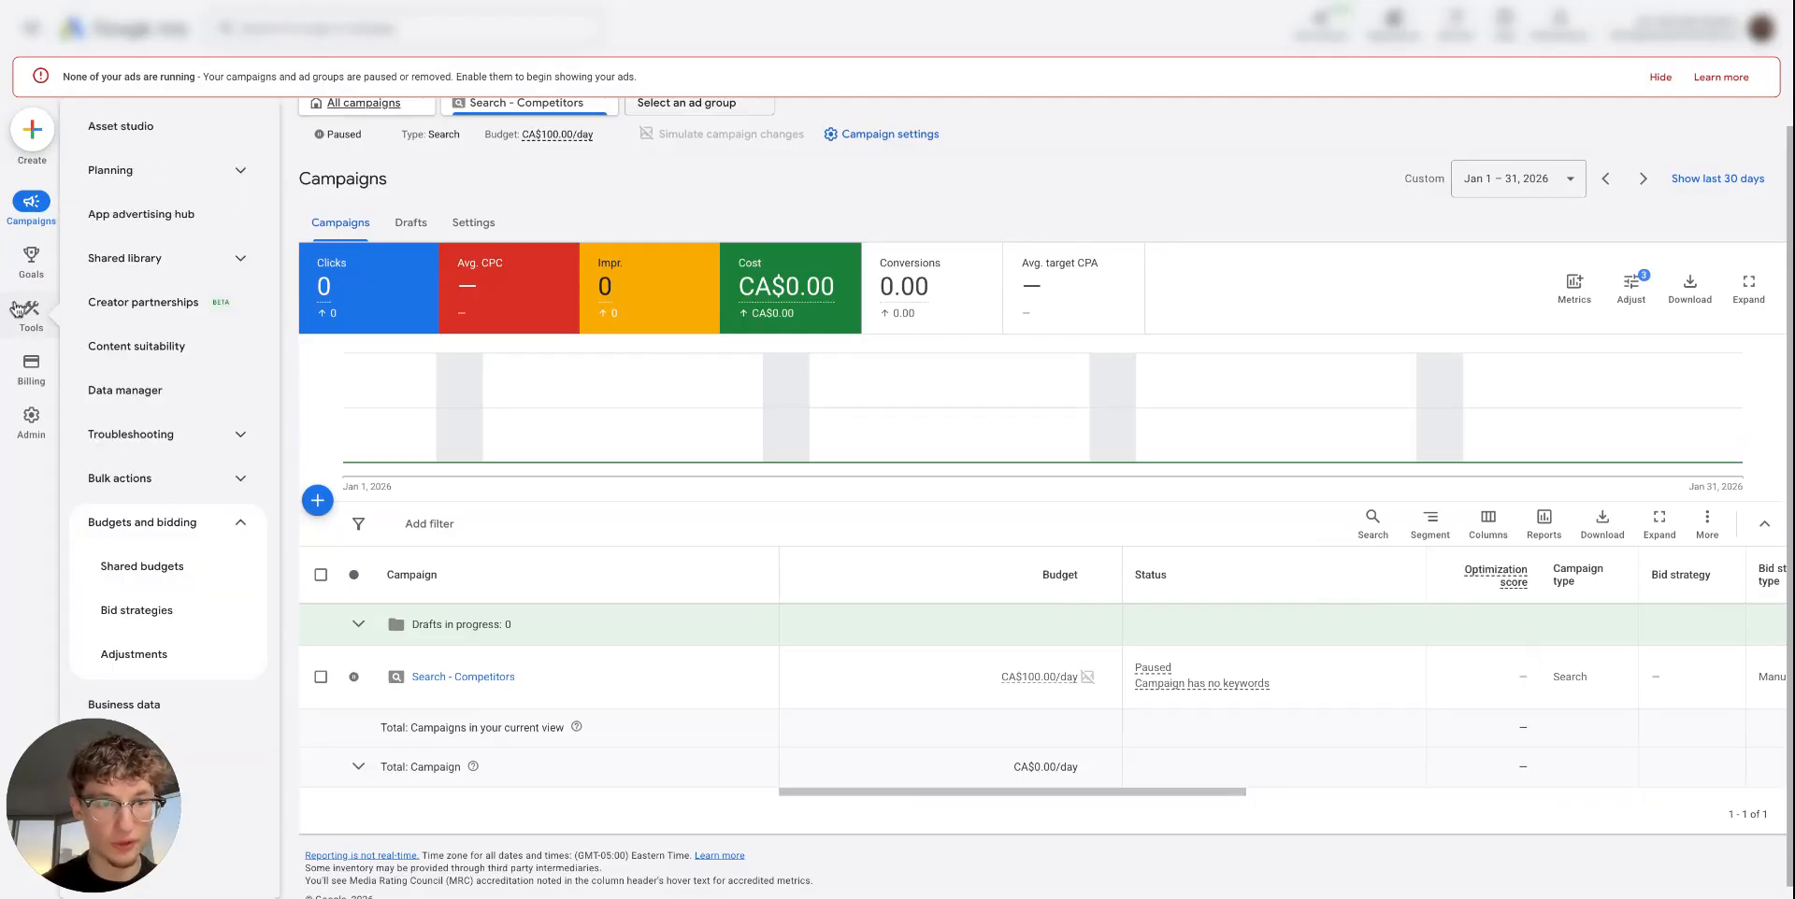
{"action": "left_click", "coordinate": [200, 624]}
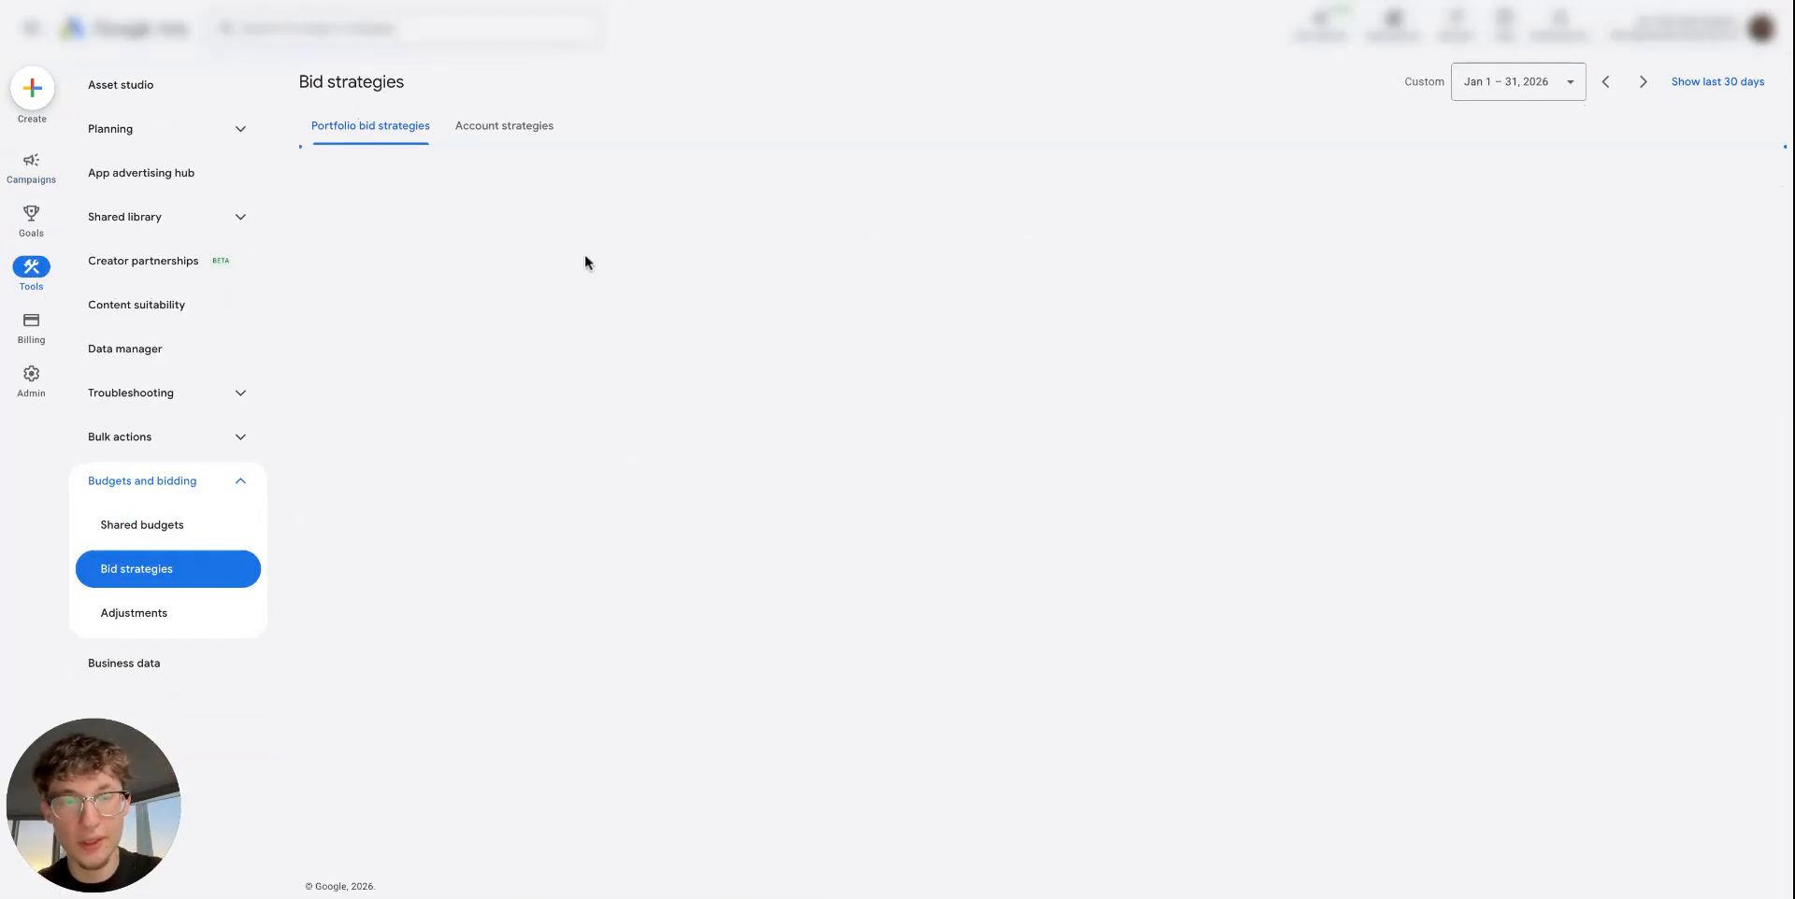
{"action": "left_click", "coordinate": [320, 223]}
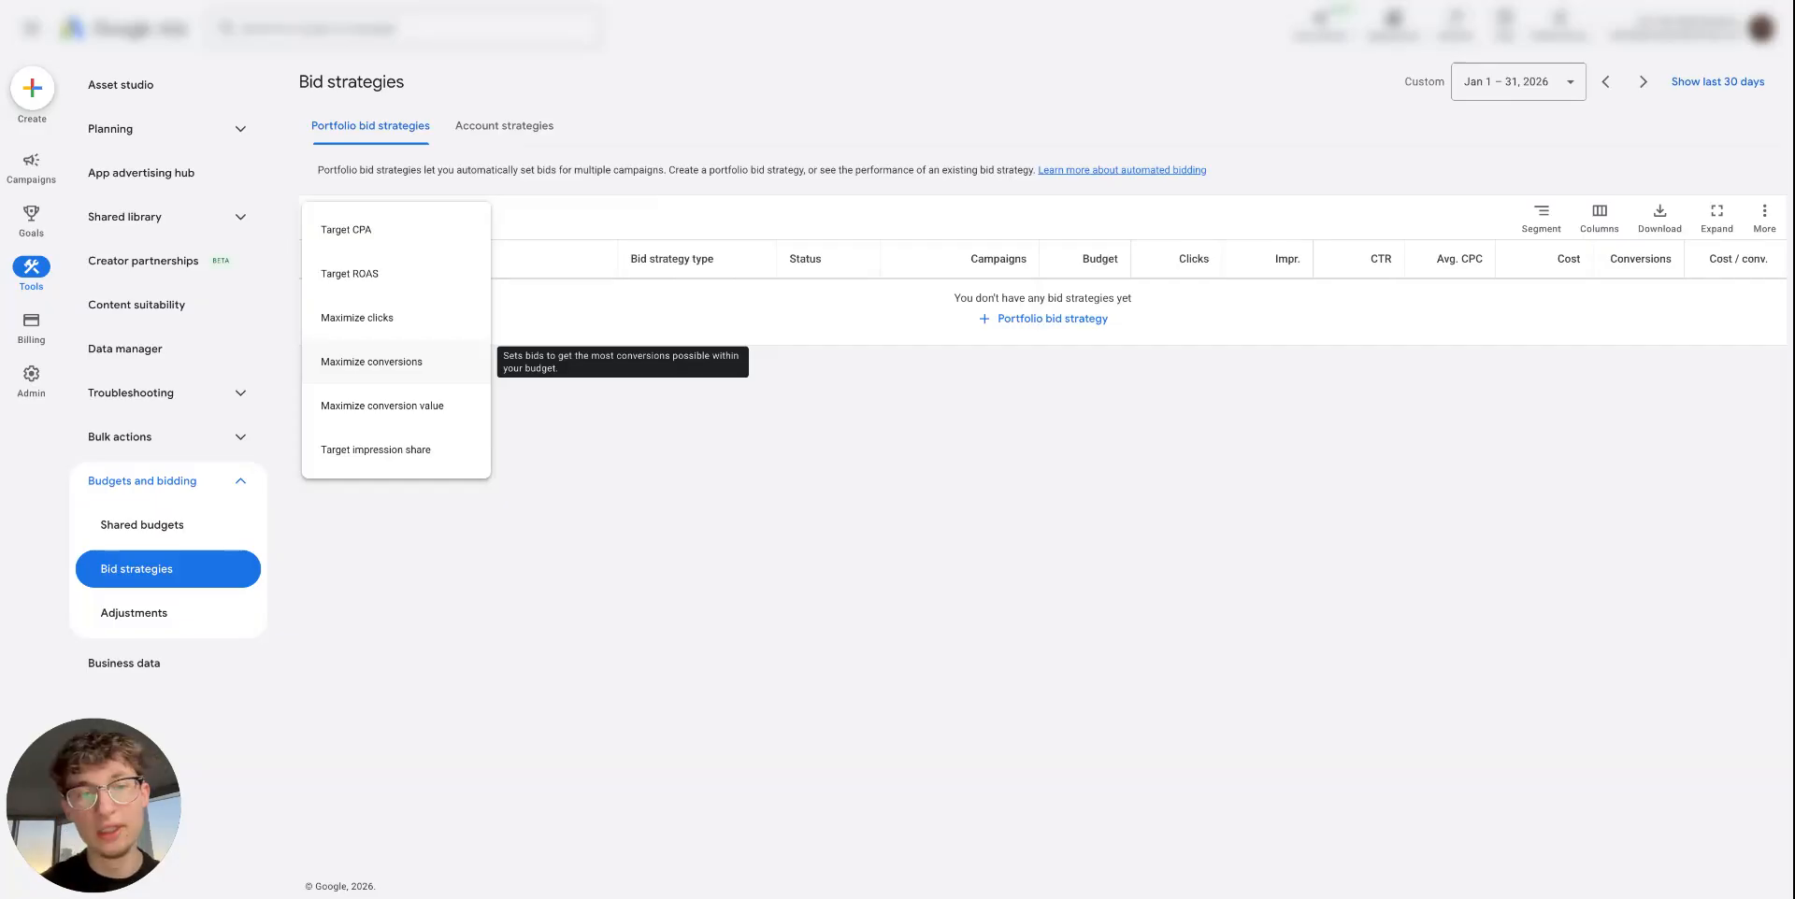
{"action": "left_click", "coordinate": [371, 361]}
Step: Enable the optional target cost per action for the Maximize conversions strategy and set the target CPA to CA$1.00
{"action": "left_click", "coordinate": [338, 448]}
{"action": "left_click", "coordinate": [394, 413]}
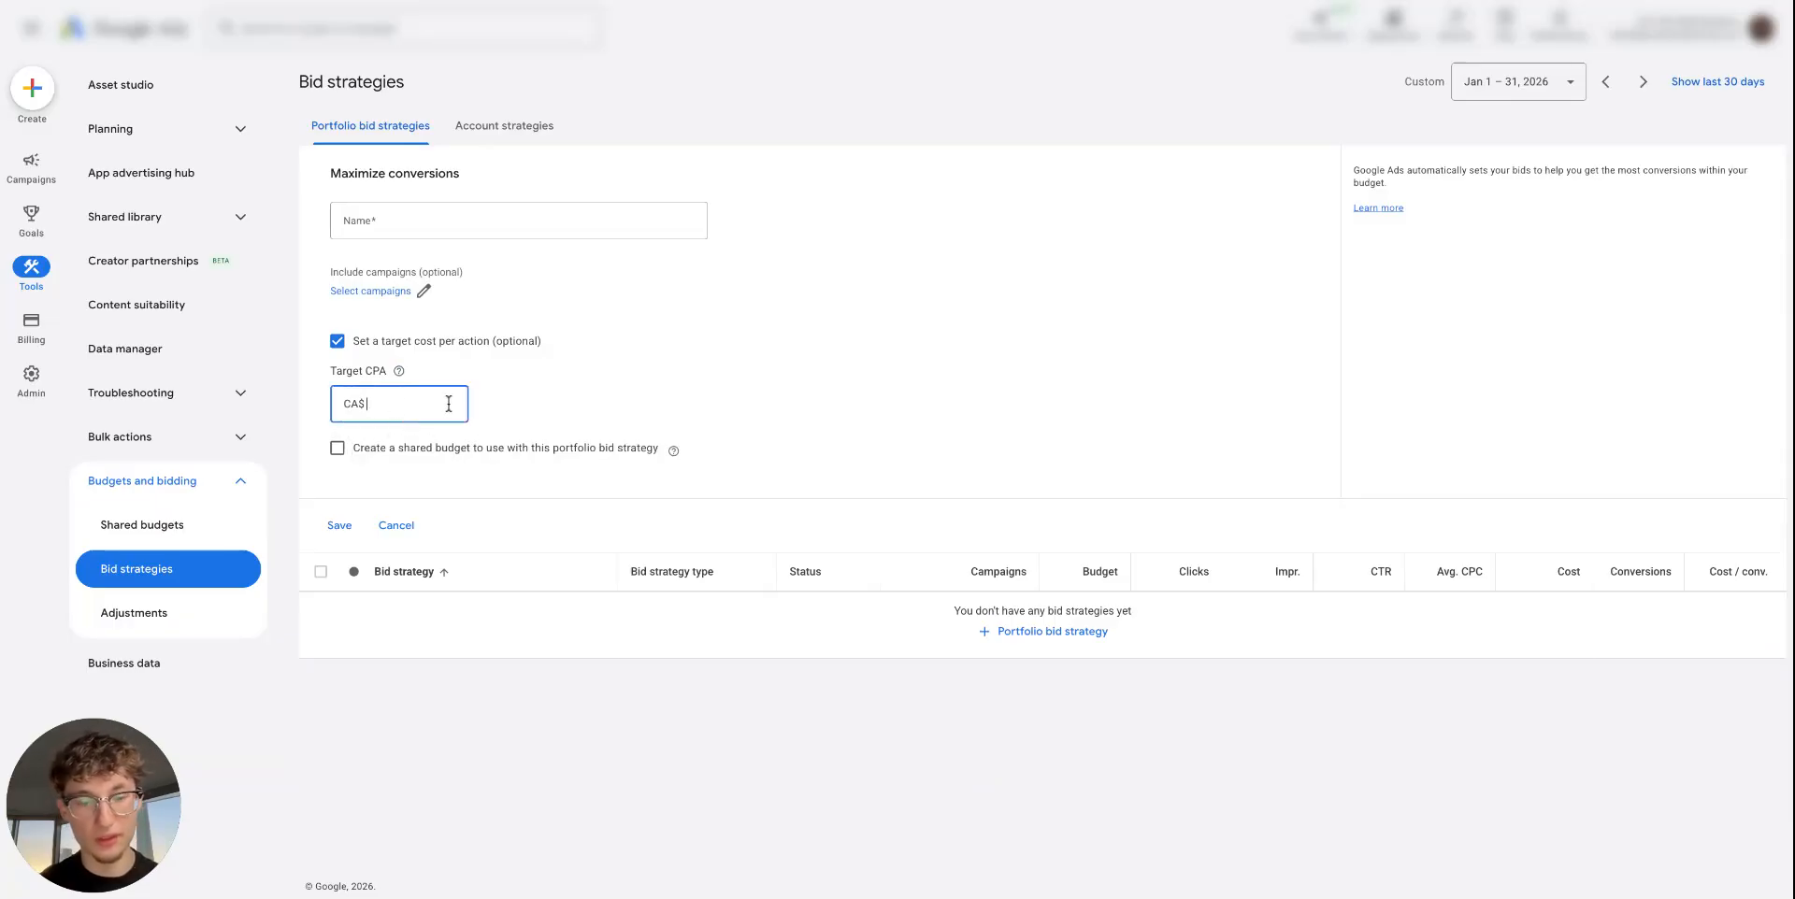
{"action": "type", "text": "1"}
Step: Reveal the strategy's bid limit options and set the maximum bid limit to CA$5.00
{"action": "left_click", "coordinate": [400, 486]}
{"action": "left_click", "coordinate": [526, 509]}
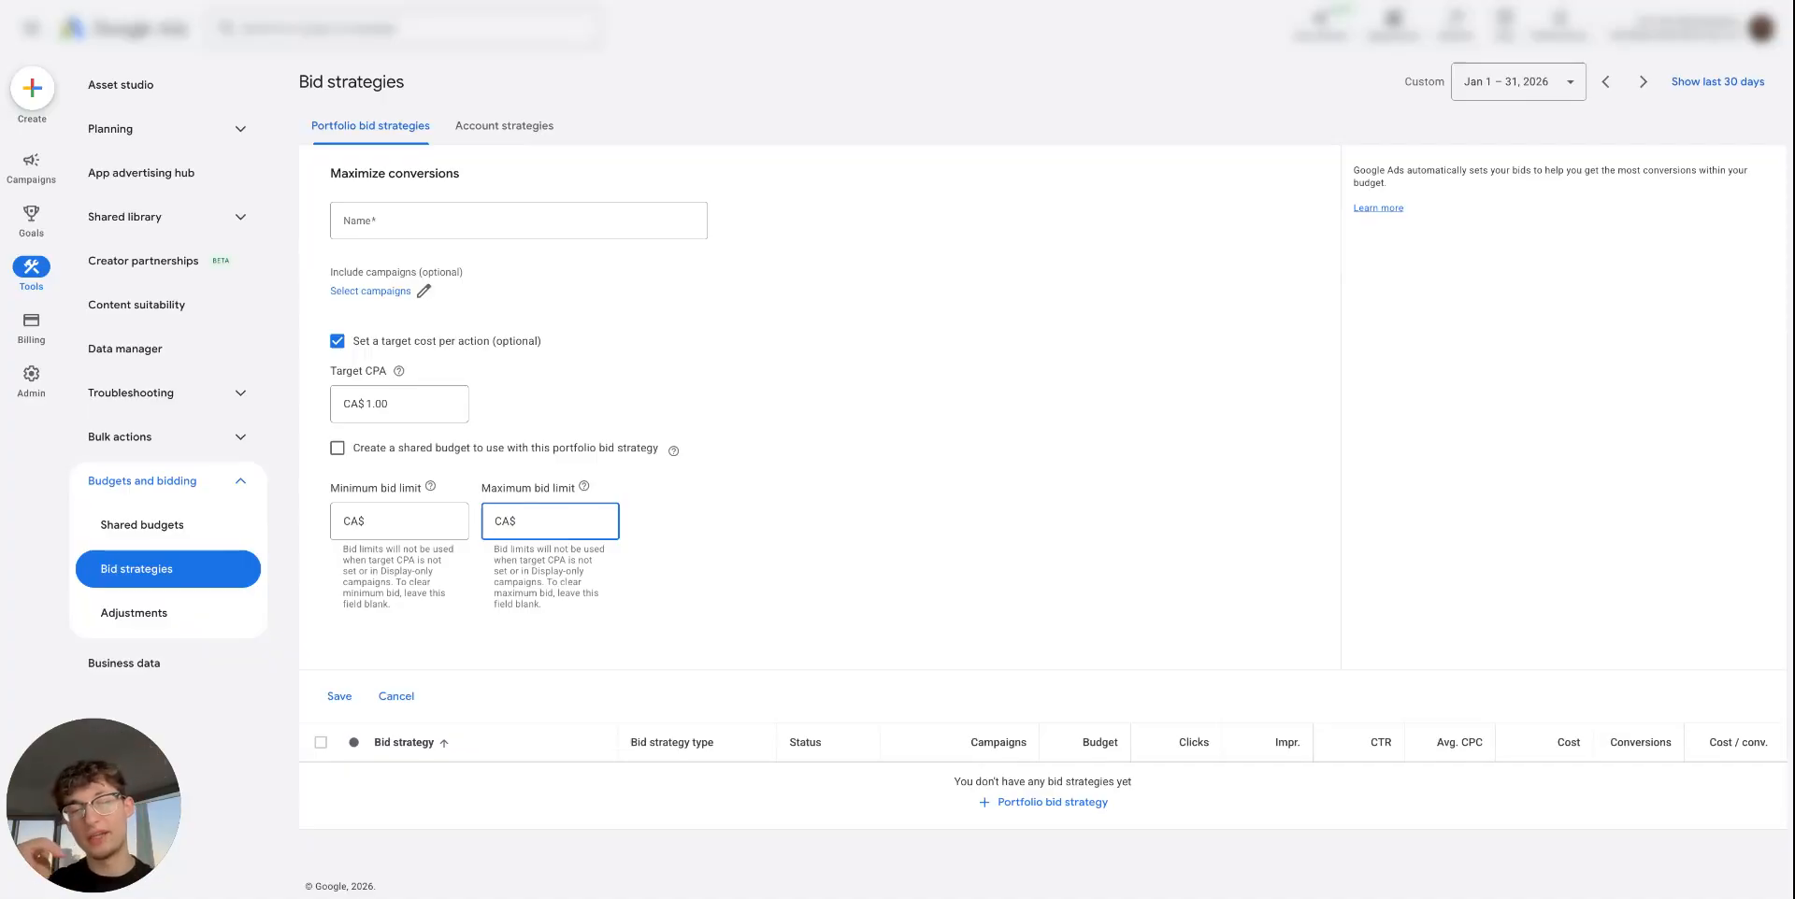
{"action": "type", "text": "5"}
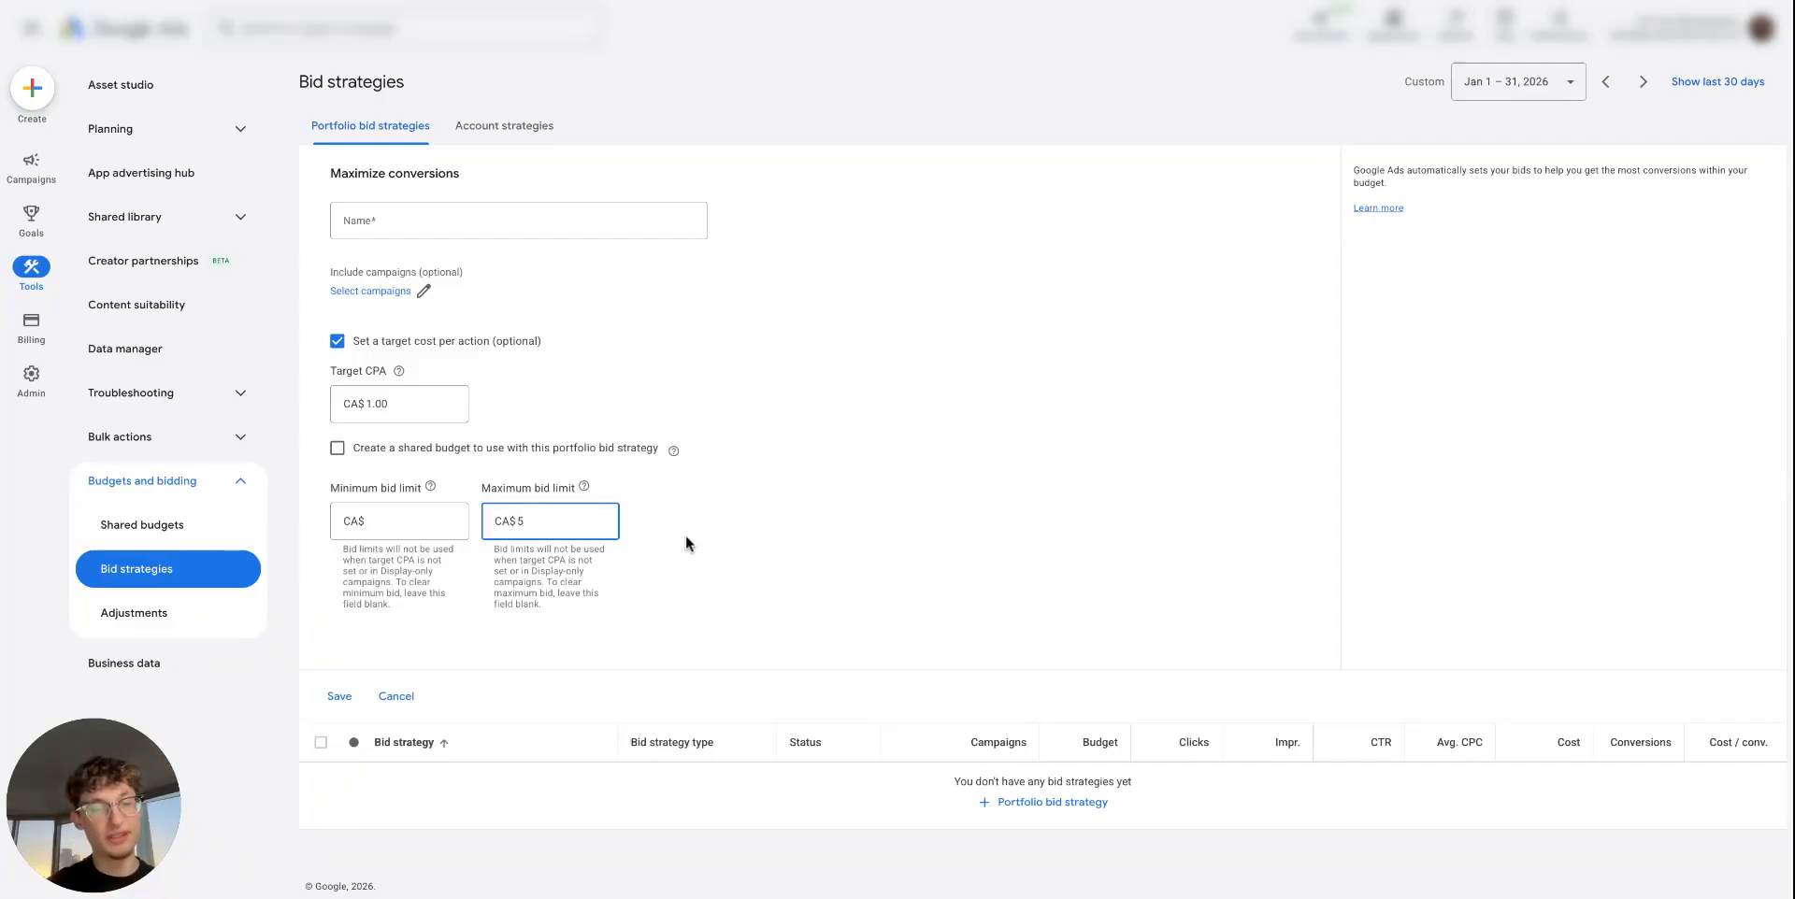
{"action": "double_click", "coordinate": [554, 523]}
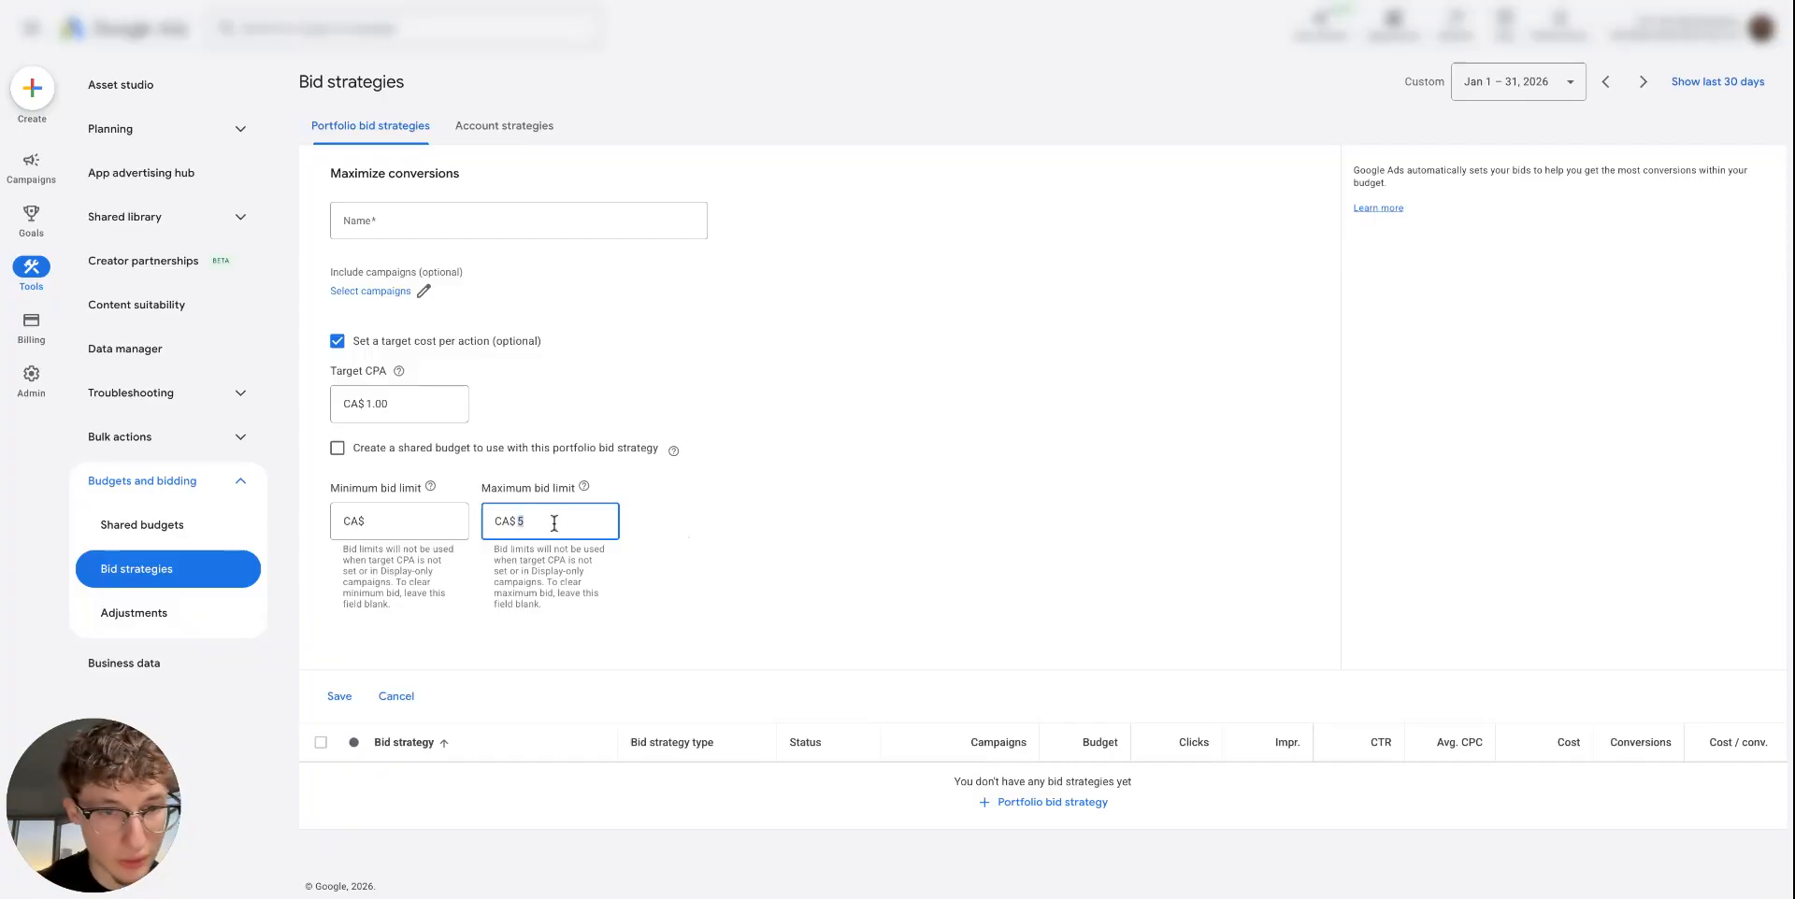
{"action": "left_click", "coordinate": [671, 537]}
{"action": "left_click", "coordinate": [595, 517]}
{"action": "double_click", "coordinate": [595, 517]}
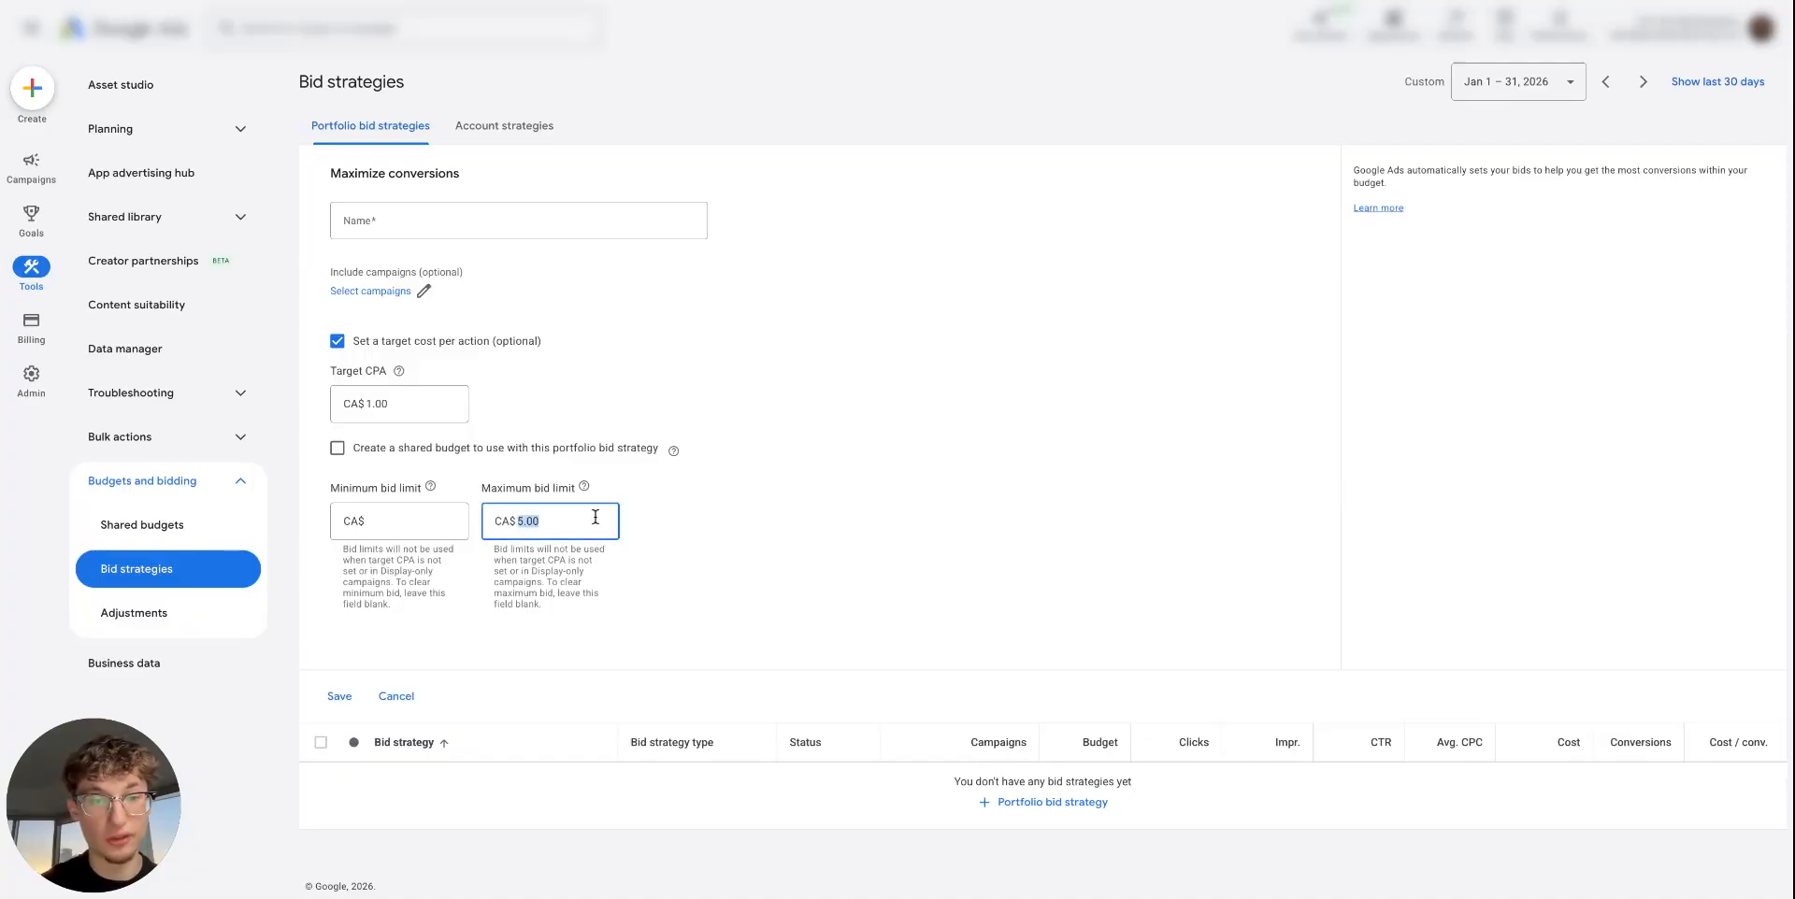